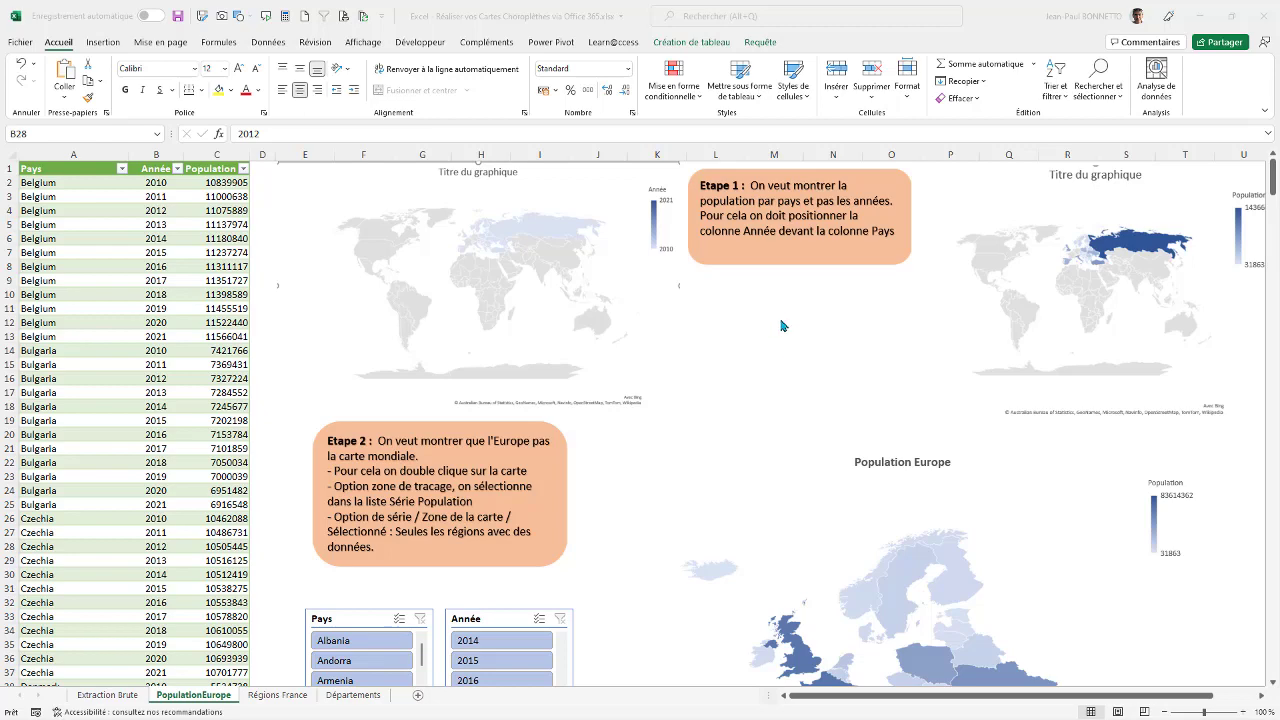
Step: Examine the Population Europe map, its slicers and the available map chart types
{"action": "scroll", "coordinate": [774, 371], "scroll_direction": "down", "scroll_amount": 6}
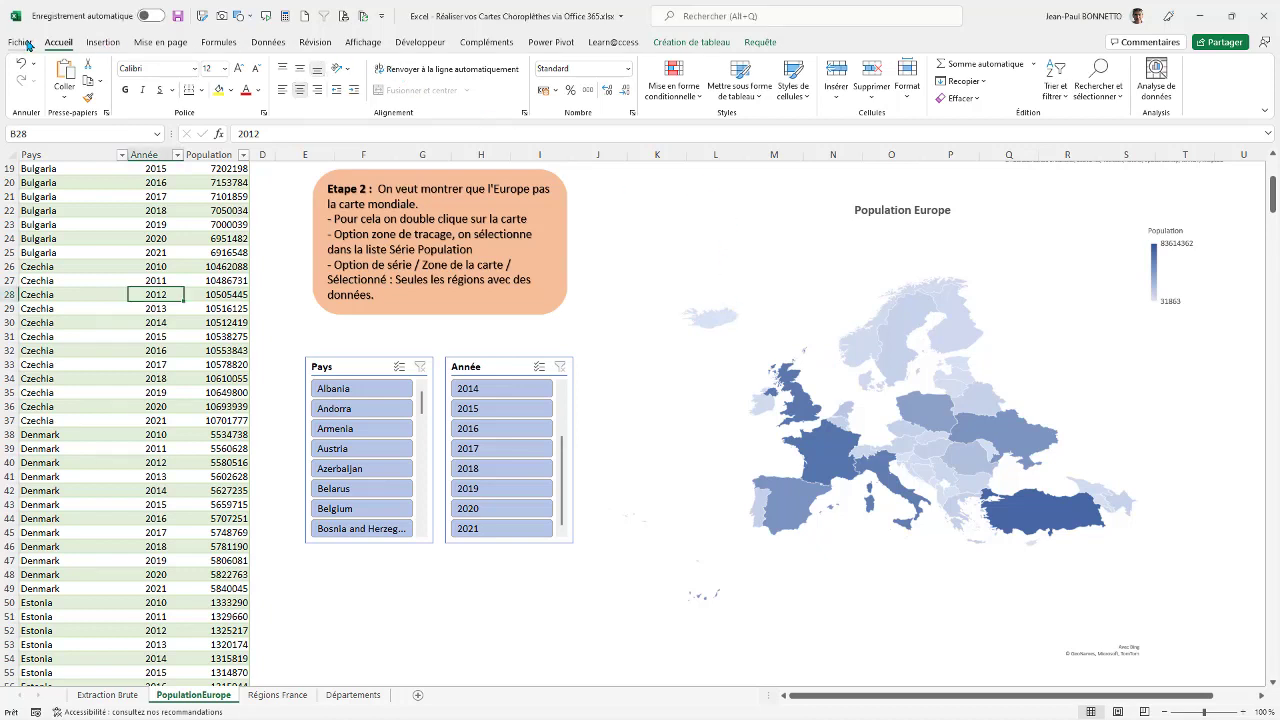
{"action": "left_click", "coordinate": [104, 43]}
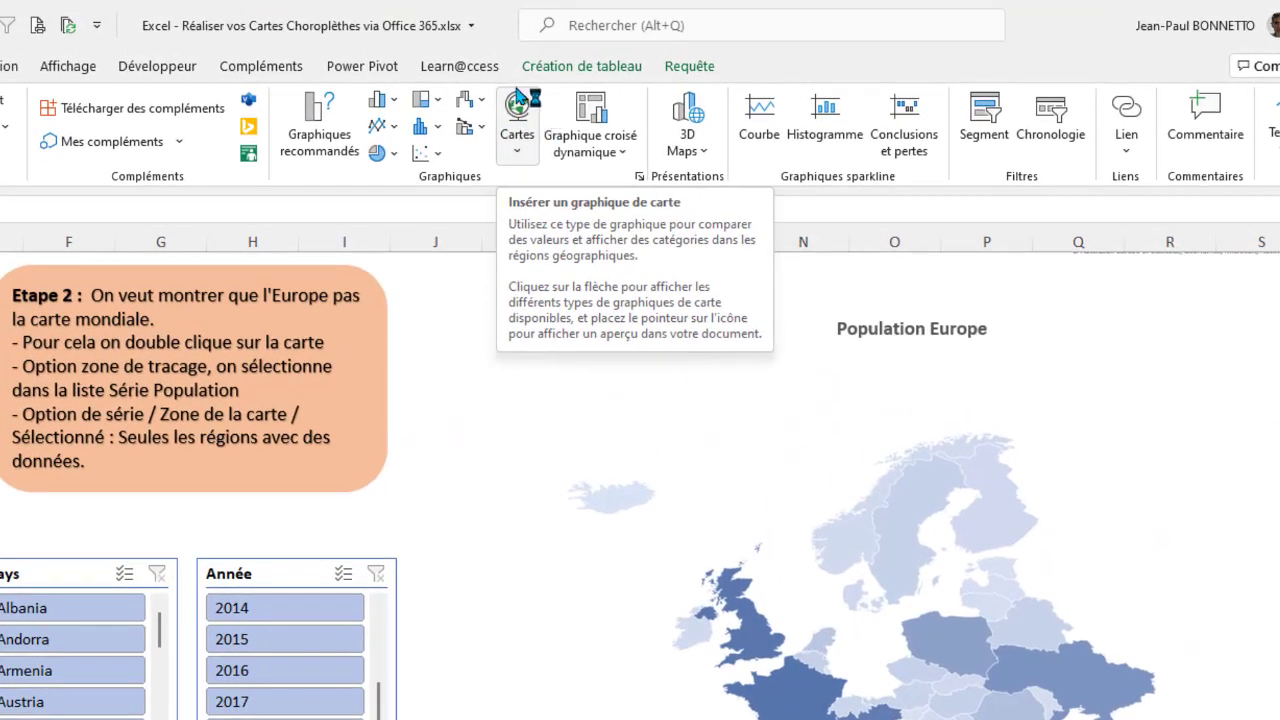
{"action": "left_click", "coordinate": [520, 156]}
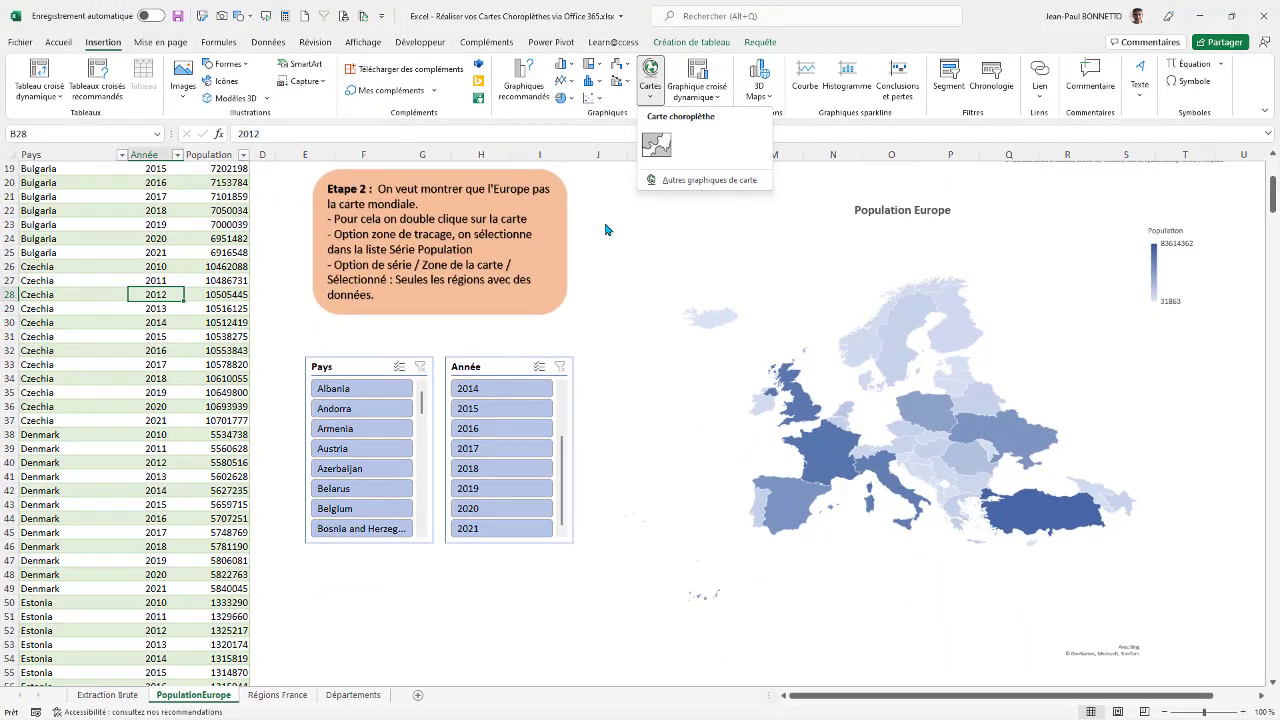
{"action": "left_click", "coordinate": [587, 239]}
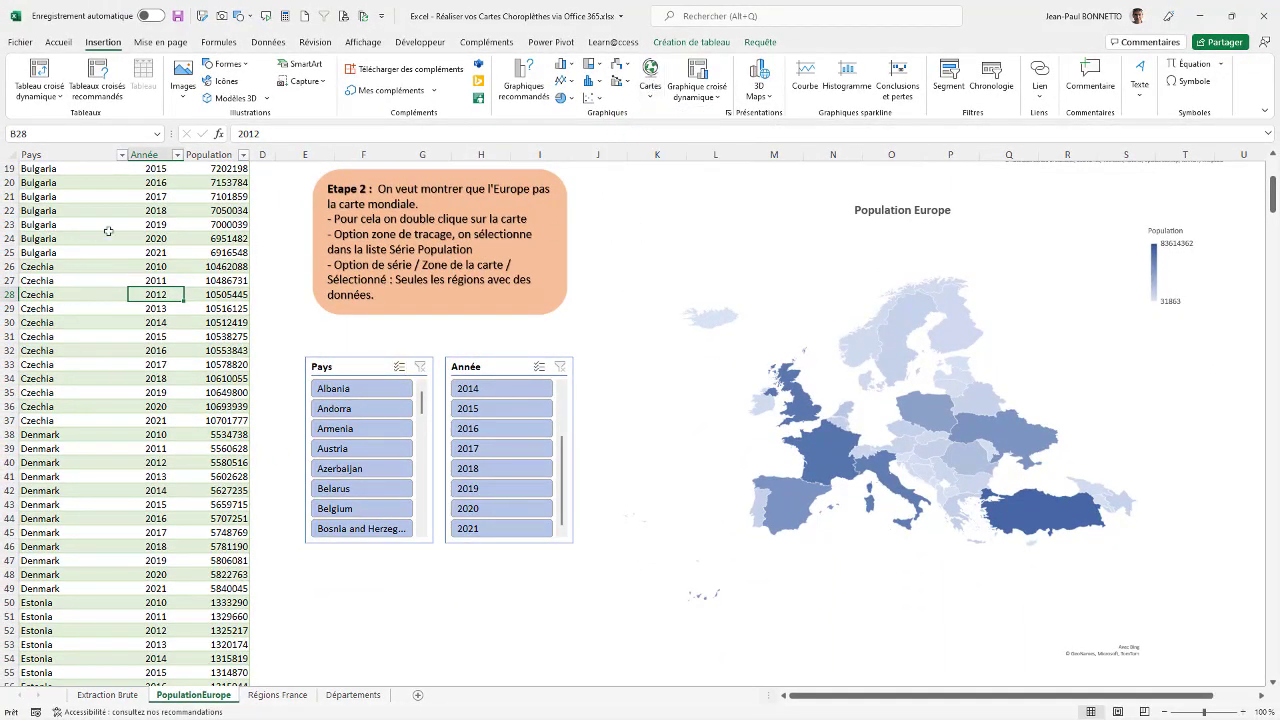
{"action": "left_click", "coordinate": [603, 277]}
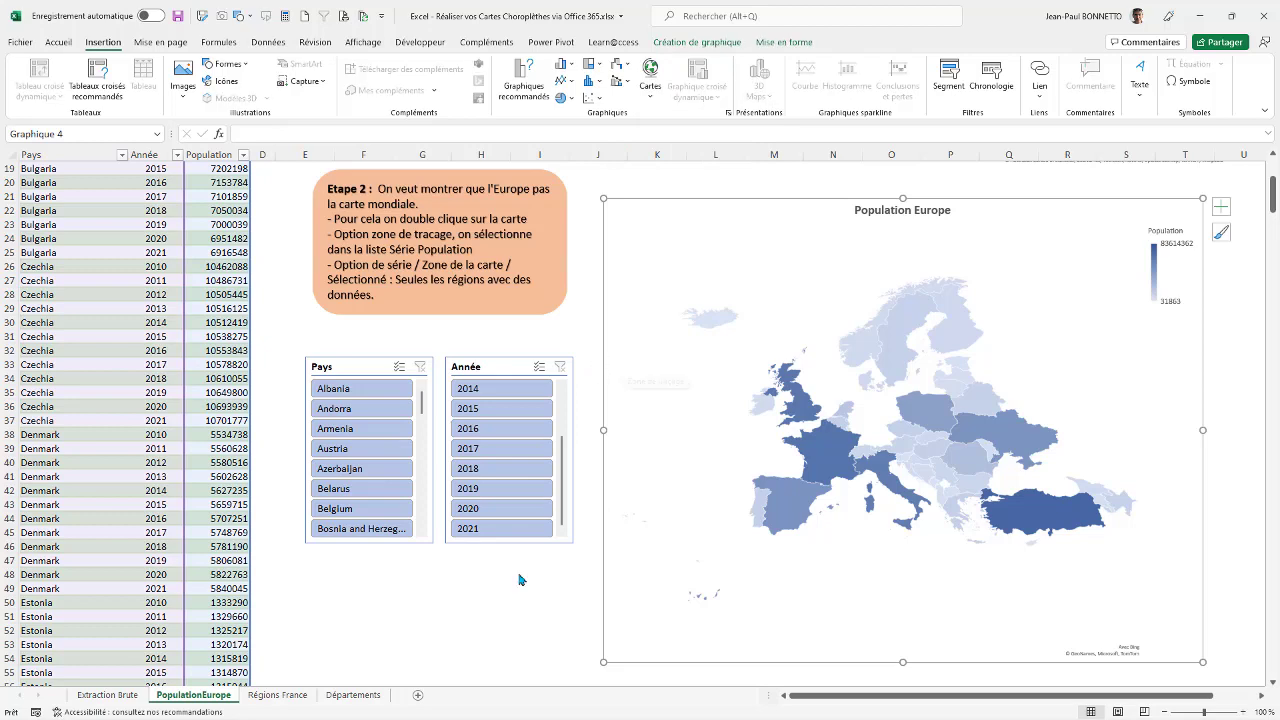
{"action": "left_click", "coordinate": [422, 600]}
{"action": "scroll", "coordinate": [470, 538], "scroll_direction": "up", "scroll_amount": 6}
{"action": "left_click", "coordinate": [787, 312]}
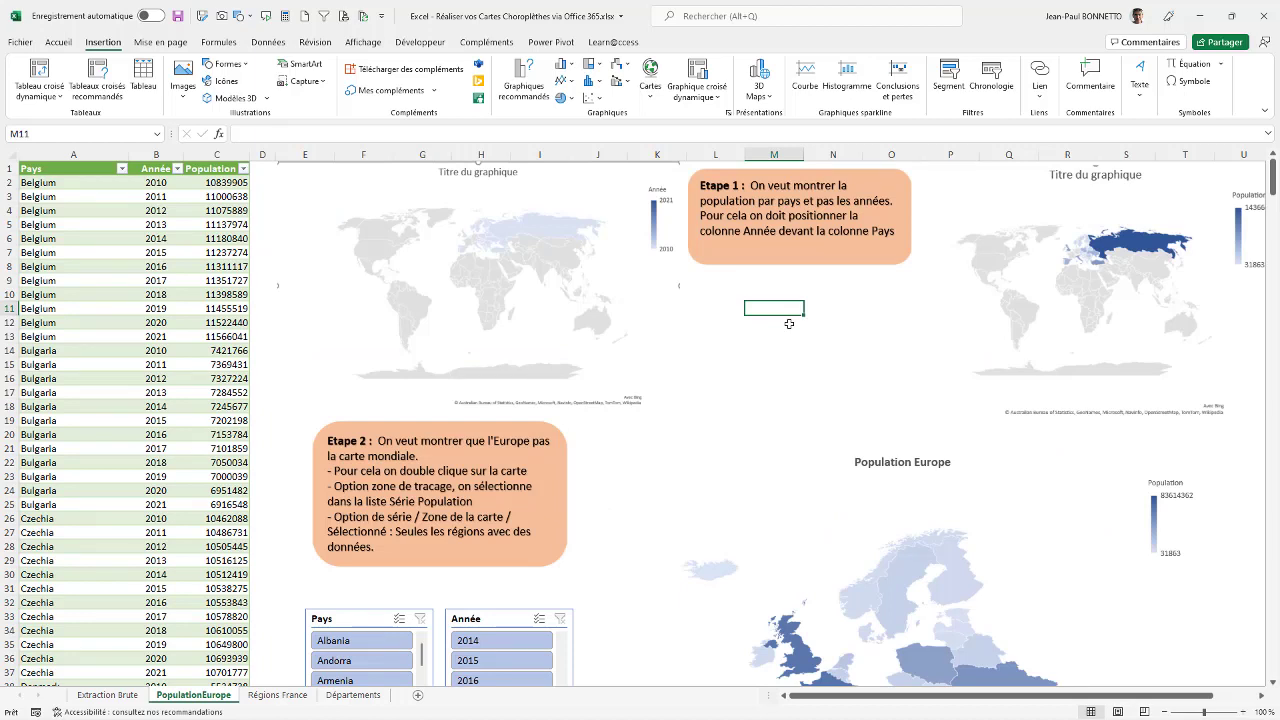
{"action": "type", "text": "5"}
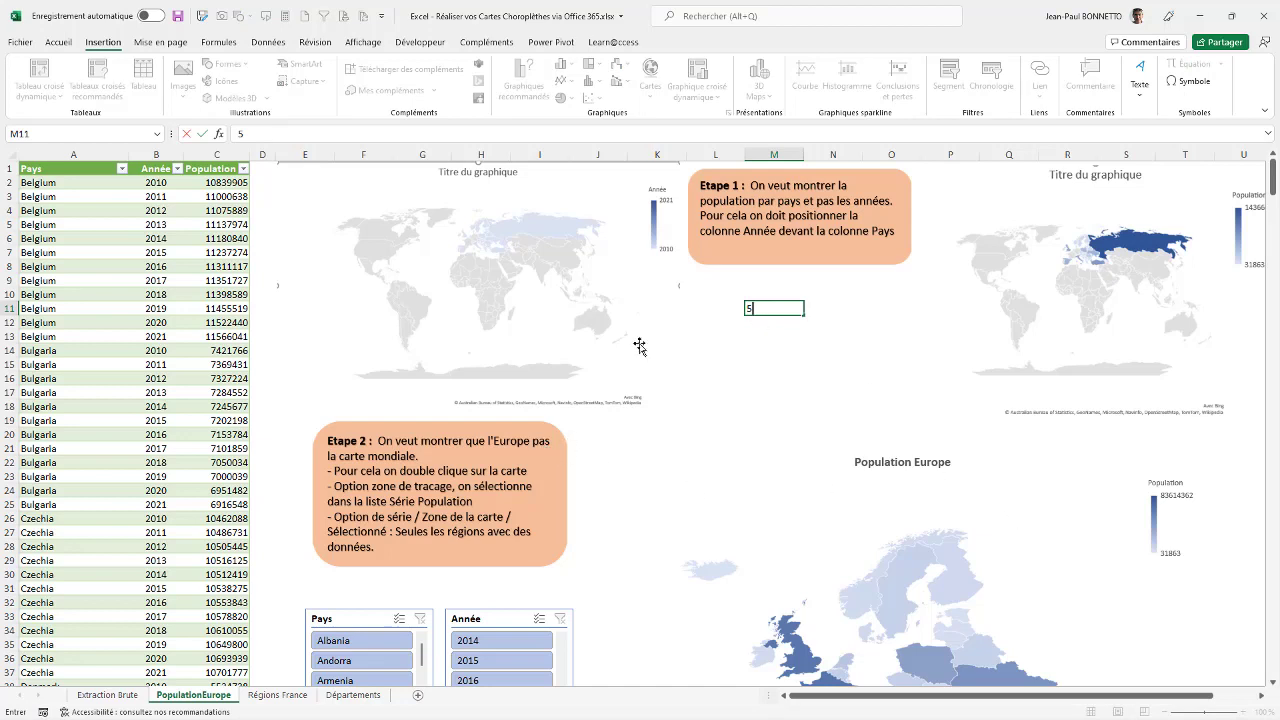
{"action": "left_click", "coordinate": [557, 333]}
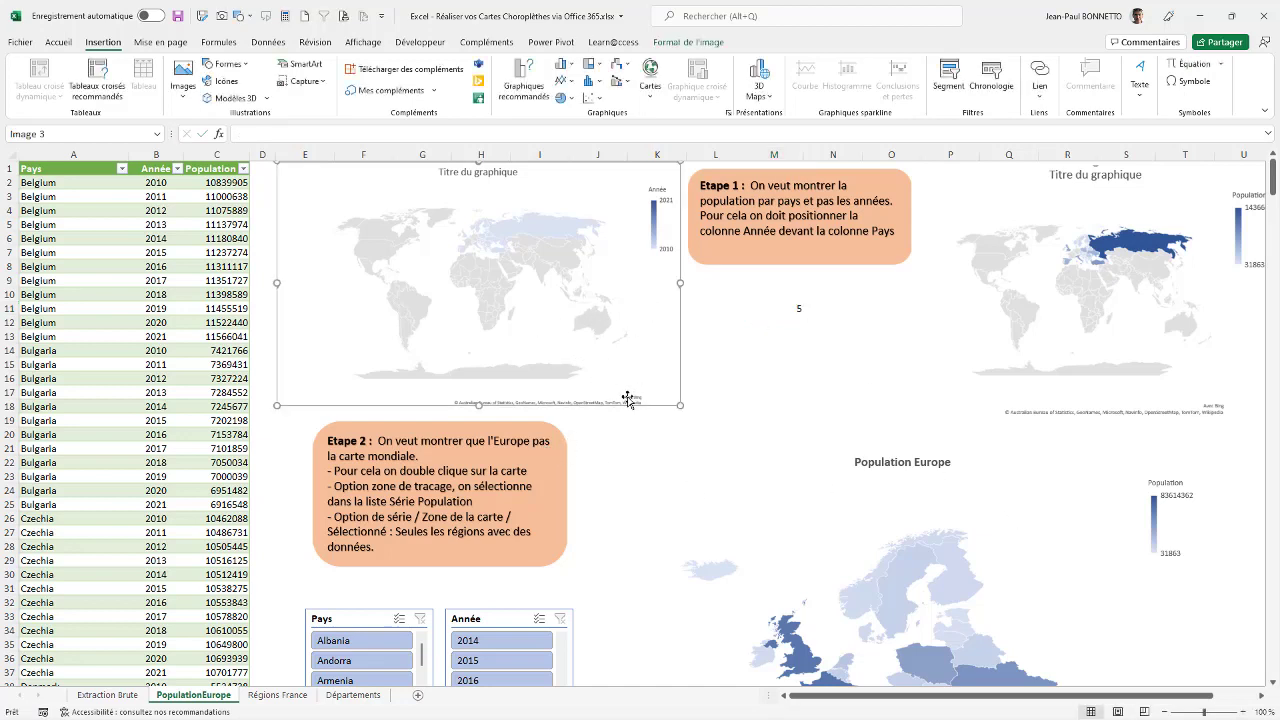
{"action": "left_click", "coordinate": [728, 377]}
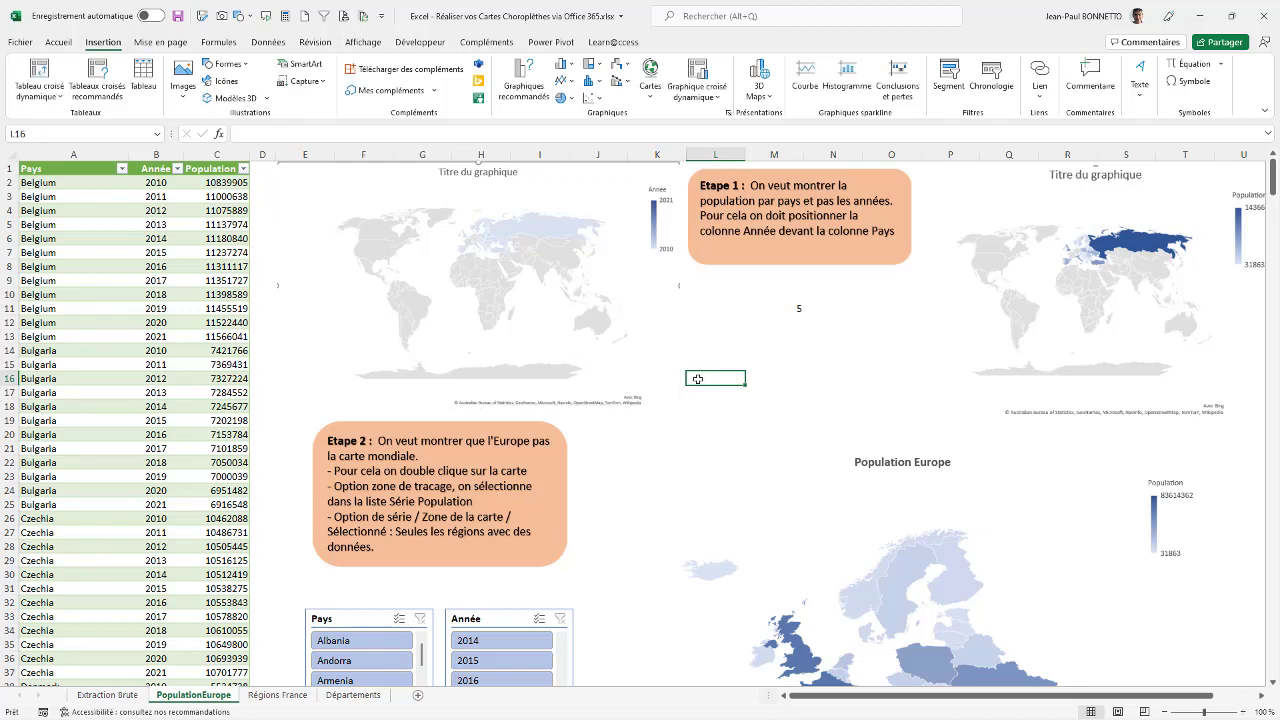
{"action": "left_click", "coordinate": [795, 309]}
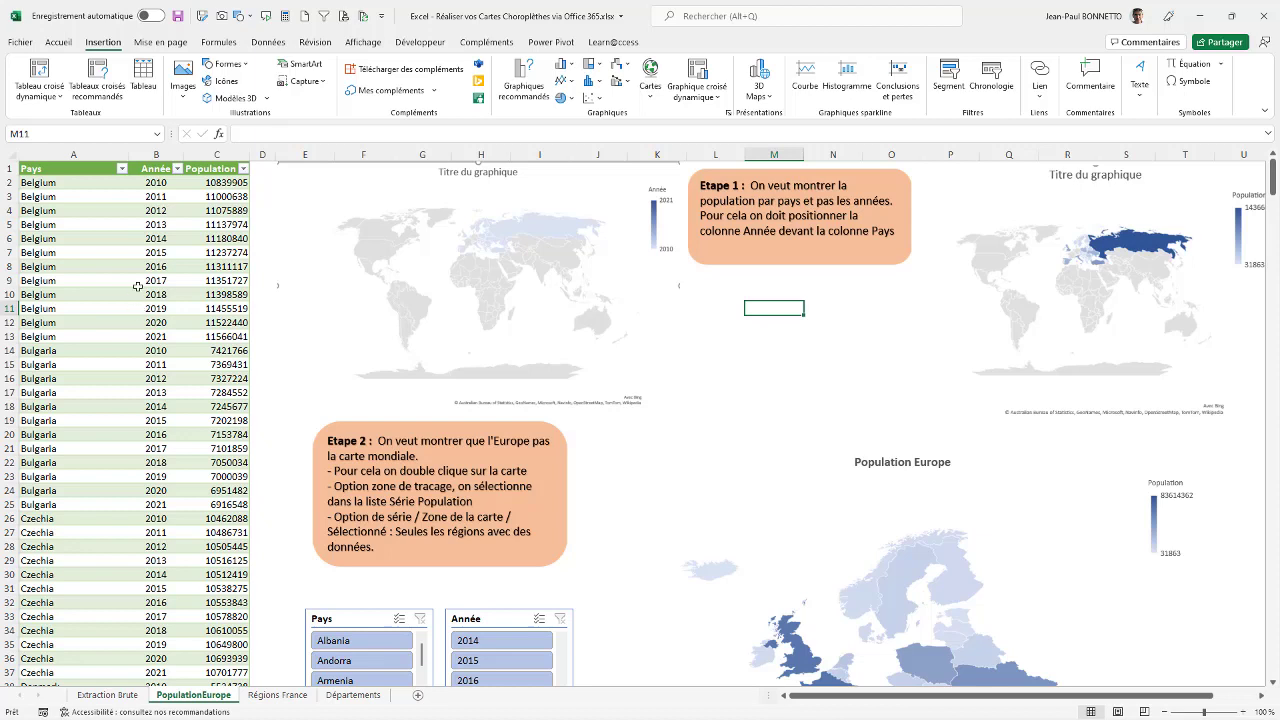
Step: Examine how the Pays and Année columns are arranged in the population table
{"action": "left_click", "coordinate": [150, 225]}
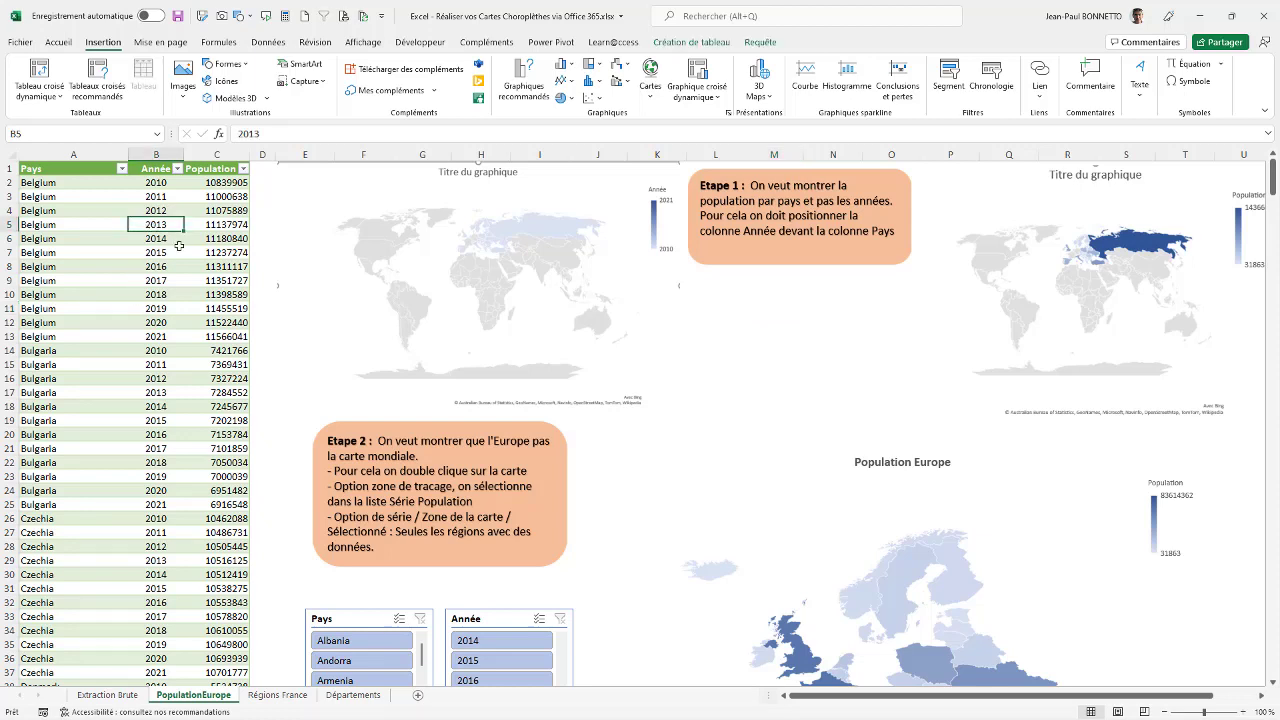
{"action": "left_click", "coordinate": [146, 197]}
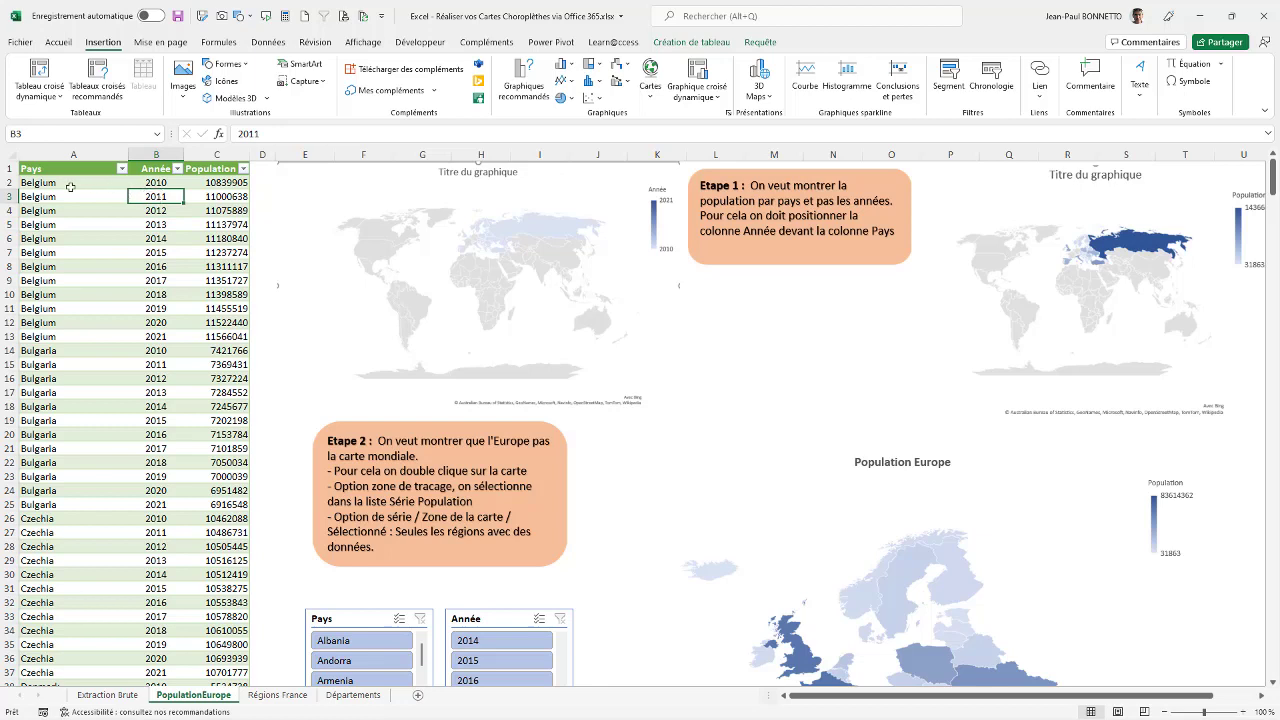
{"action": "left_click", "coordinate": [36, 182]}
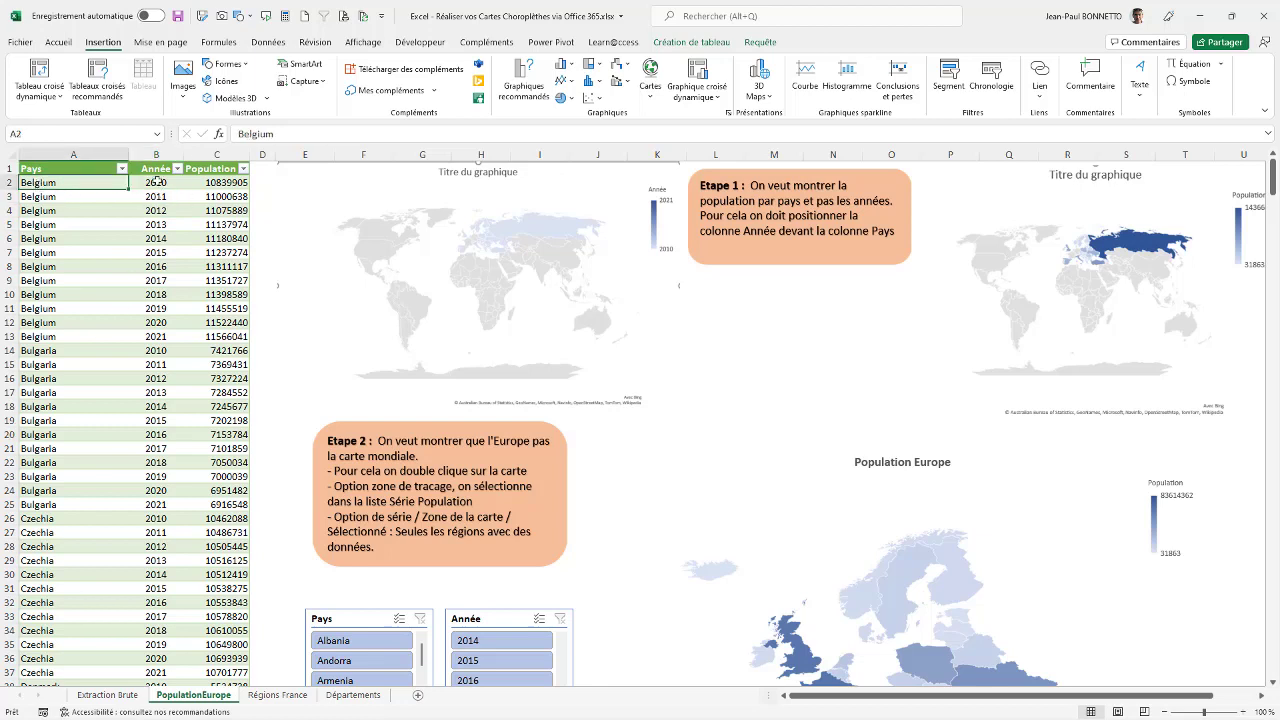
{"action": "left_click_drag", "start_coordinate": [157, 181], "coordinate": [132, 486]}
{"action": "left_click", "coordinate": [166, 184]}
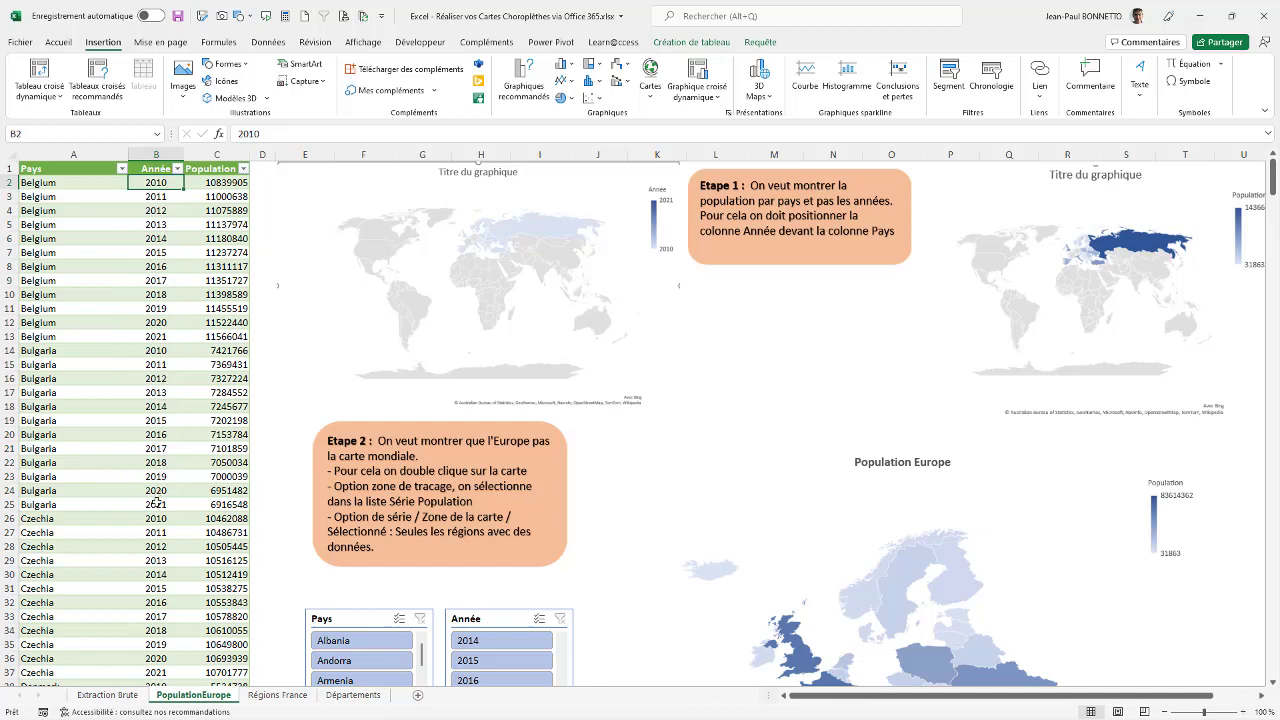
{"action": "left_click_drag", "start_coordinate": [157, 503], "coordinate": [46, 183]}
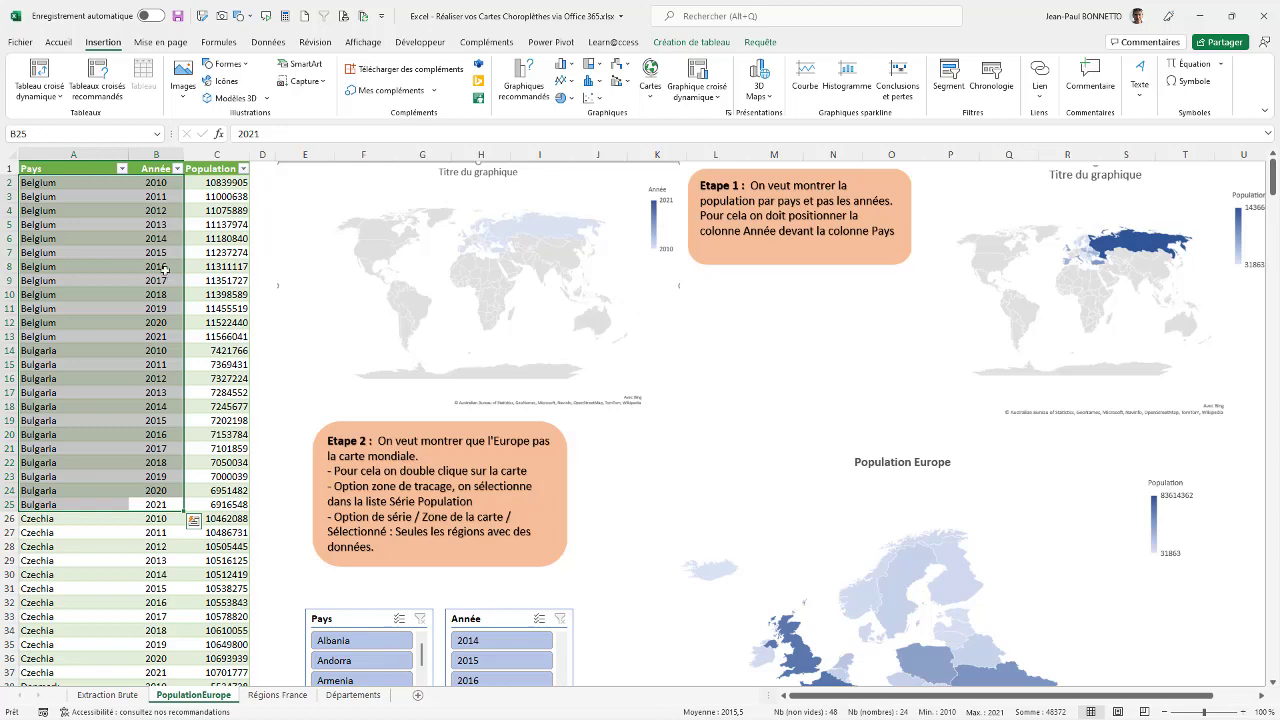
{"action": "left_click", "coordinate": [132, 272]}
{"action": "left_click", "coordinate": [123, 193]}
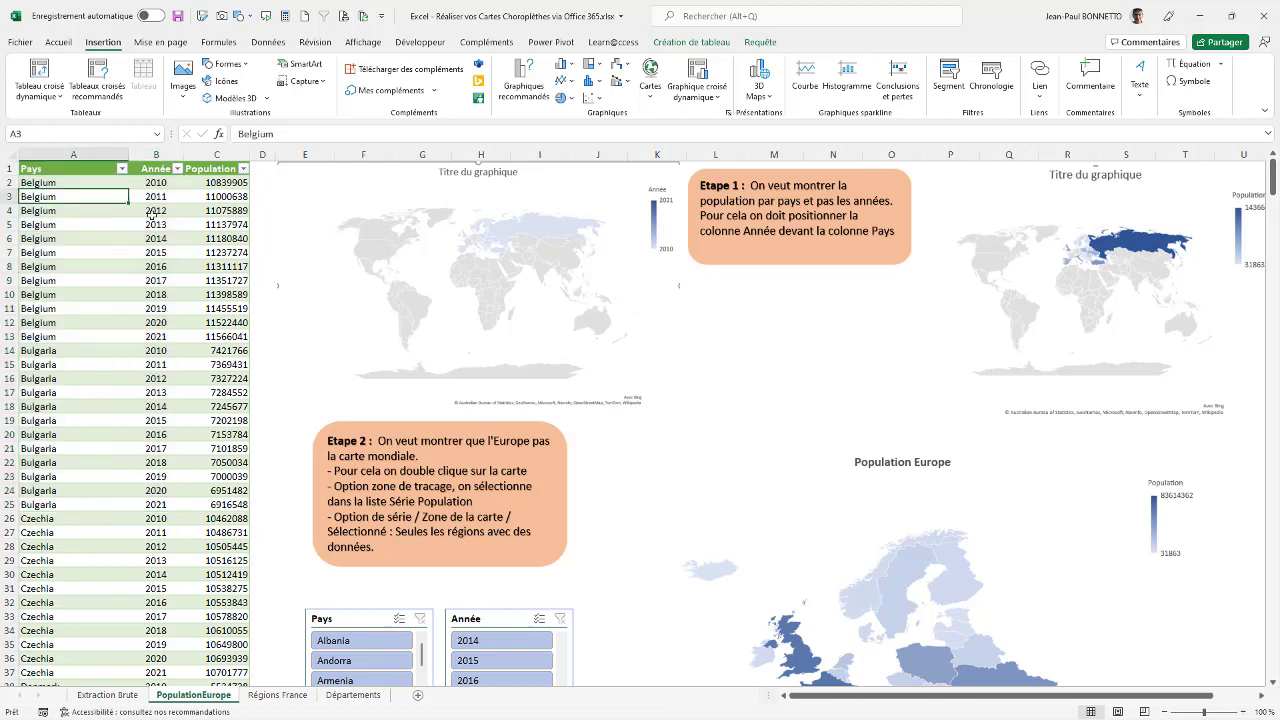
{"action": "left_click", "coordinate": [148, 212]}
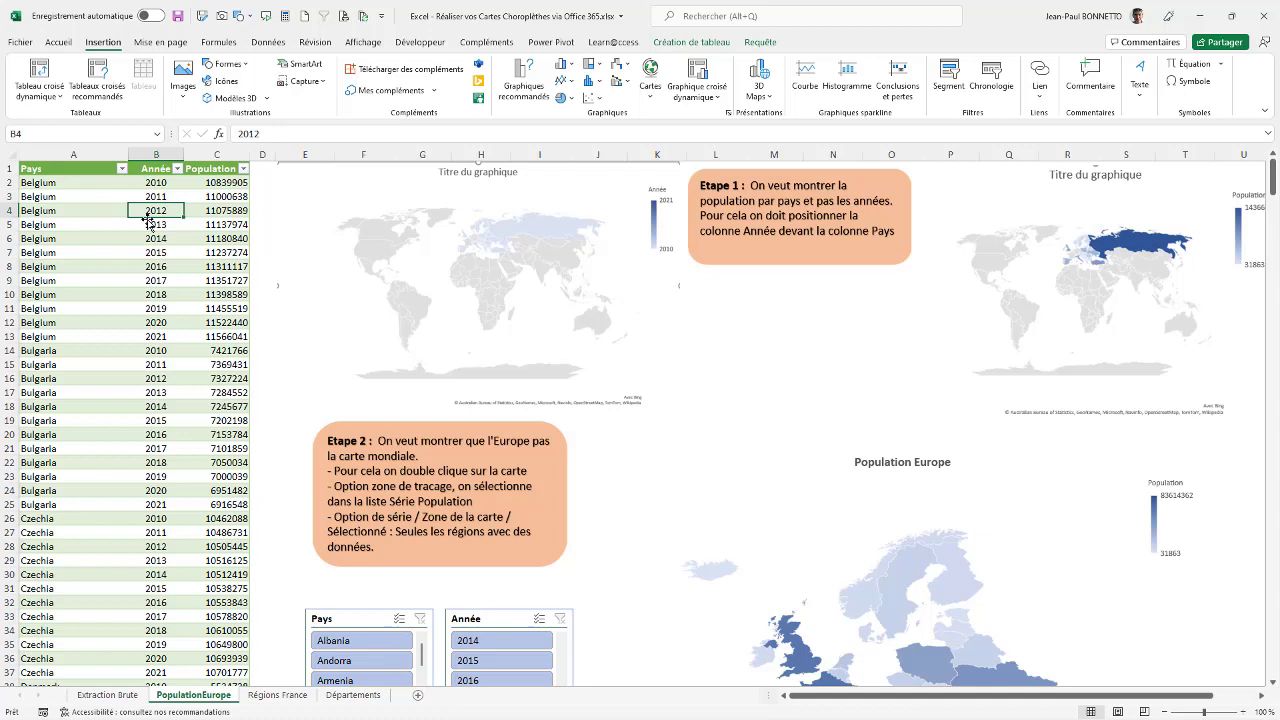
{"action": "left_click", "coordinate": [120, 197]}
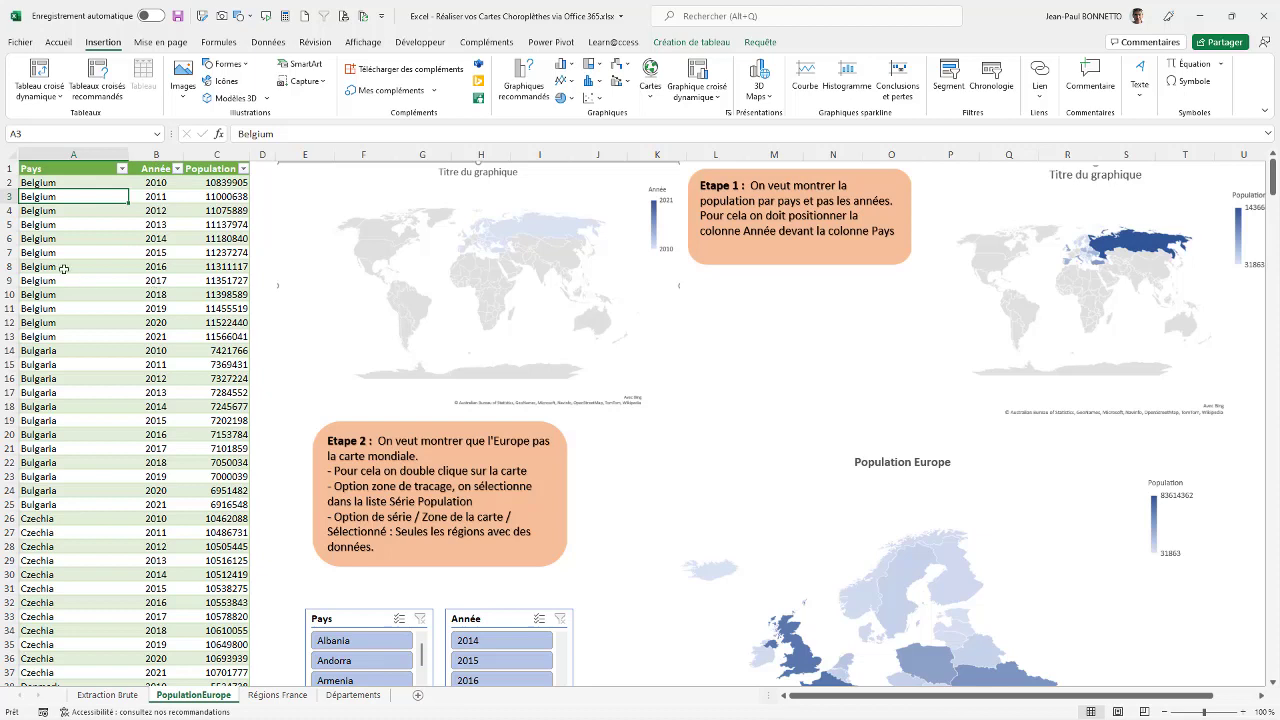
Step: Review the Pays and Population columns of the table as the source data for a map
{"action": "left_click_drag", "start_coordinate": [53, 168], "coordinate": [56, 351]}
{"action": "left_click", "coordinate": [232, 171]}
{"action": "left_click_drag", "start_coordinate": [232, 182], "coordinate": [260, 352]}
{"action": "left_click", "coordinate": [220, 254]}
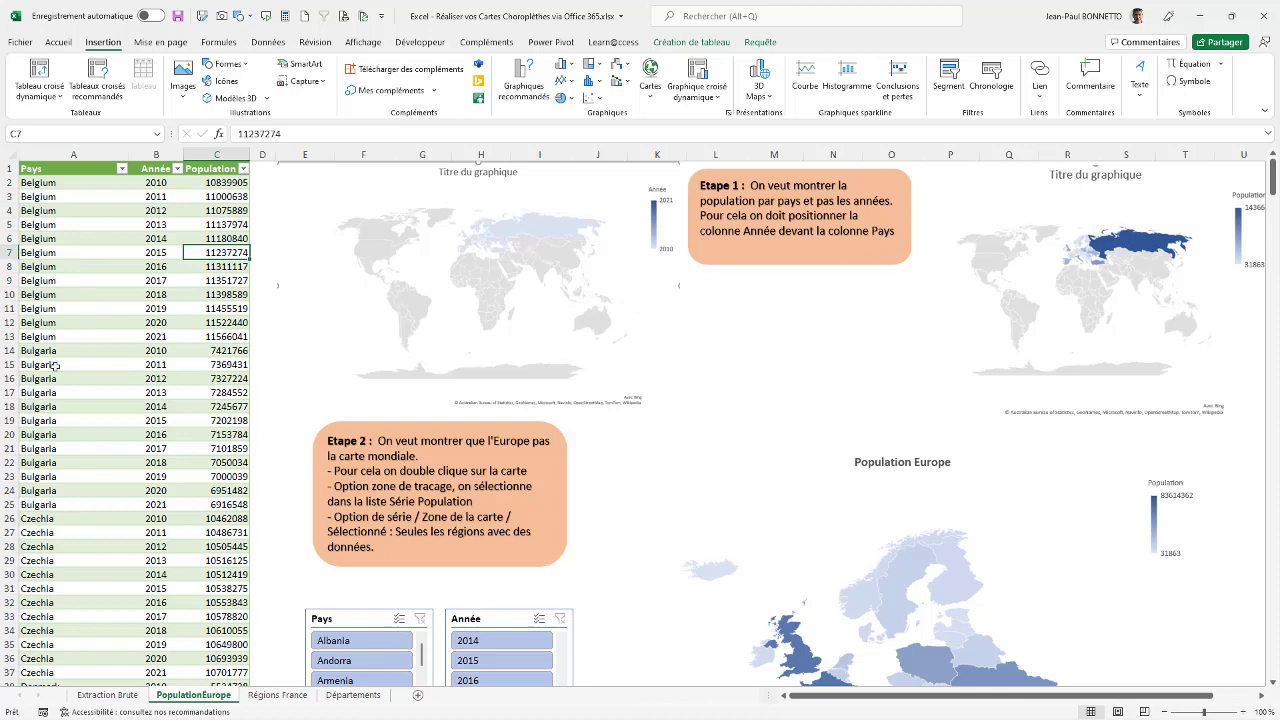
{"action": "left_click", "coordinate": [38, 168]}
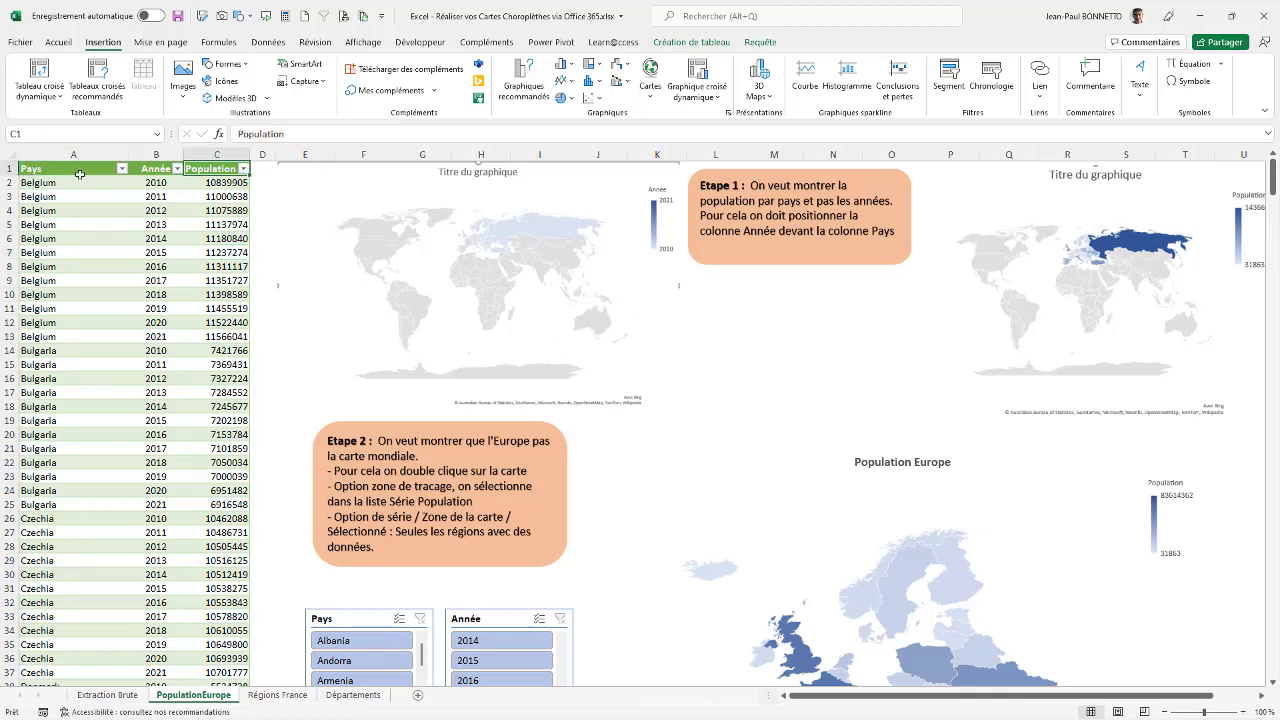
{"action": "key", "text": "shift+Down"}
{"action": "left_click", "coordinate": [219, 183]}
{"action": "left_click", "coordinate": [222, 239]}
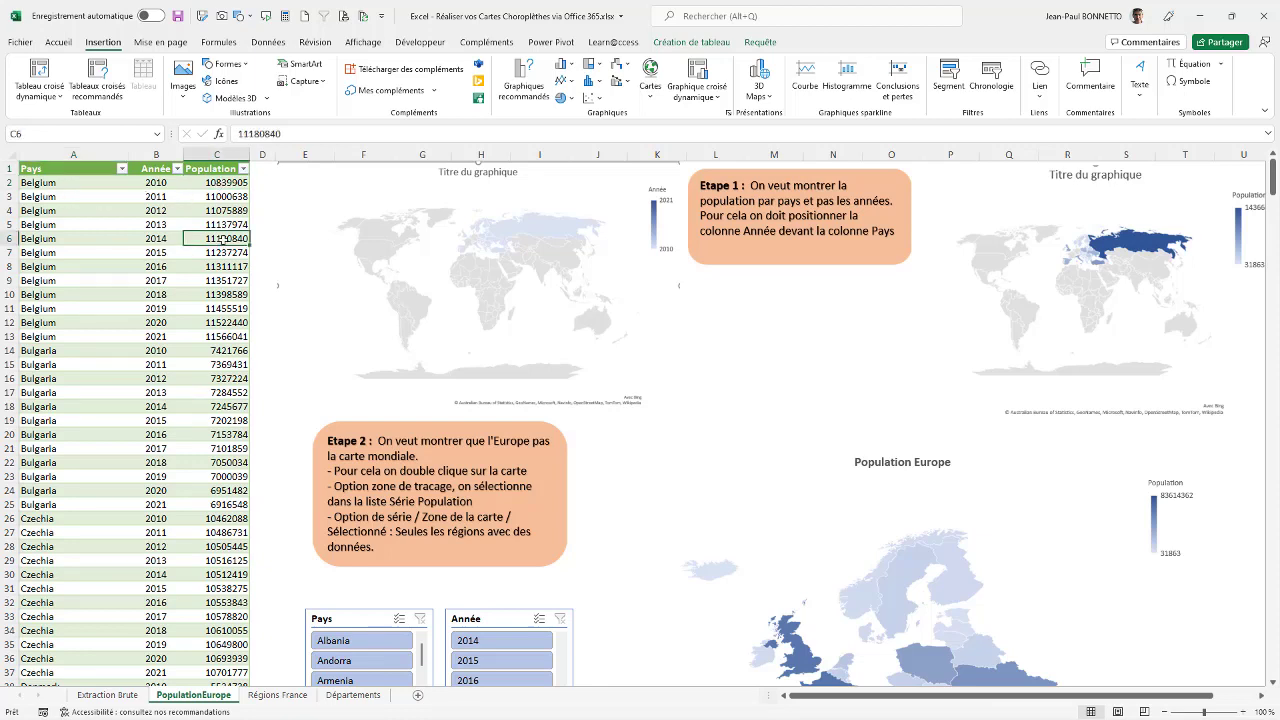
{"action": "left_click", "coordinate": [214, 293]}
{"action": "left_click", "coordinate": [215, 210]}
{"action": "left_click", "coordinate": [219, 197]}
{"action": "left_click", "coordinate": [217, 281]}
{"action": "left_click", "coordinate": [216, 210]}
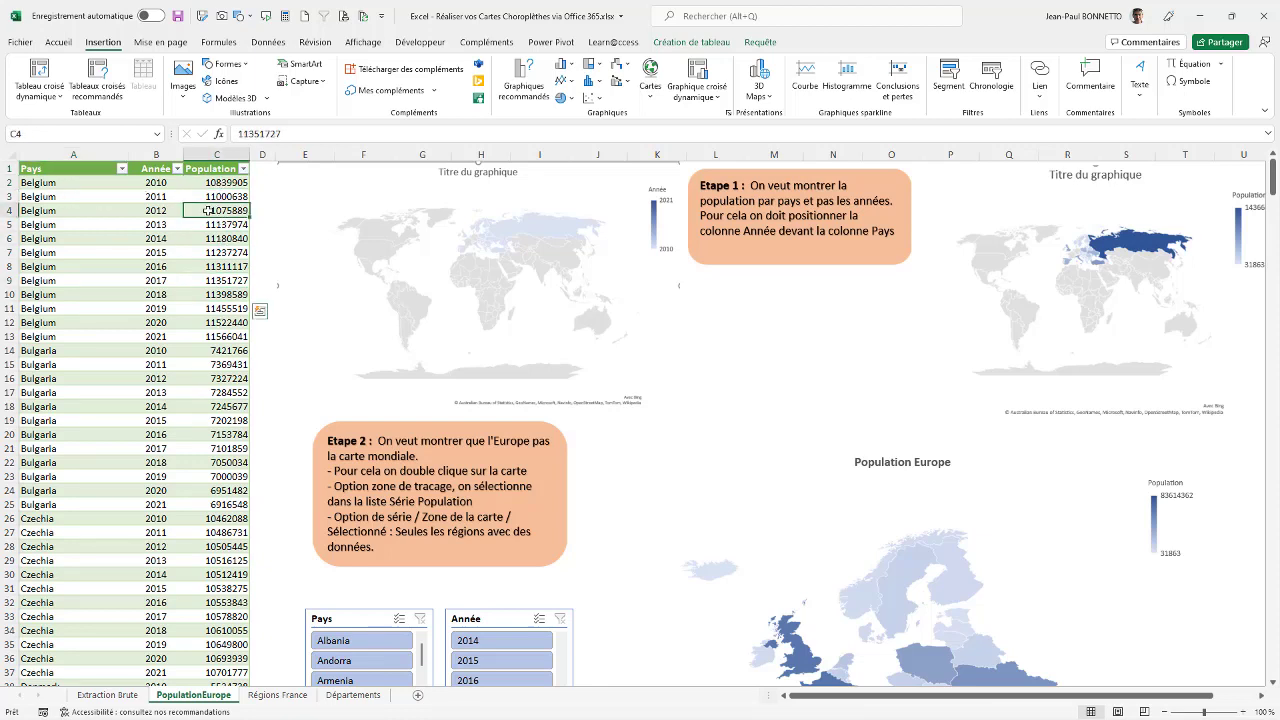
{"action": "left_click", "coordinate": [219, 197]}
Step: Insert a choropleth map chart based on the population table, starting from cell A2
{"action": "left_click", "coordinate": [651, 96]}
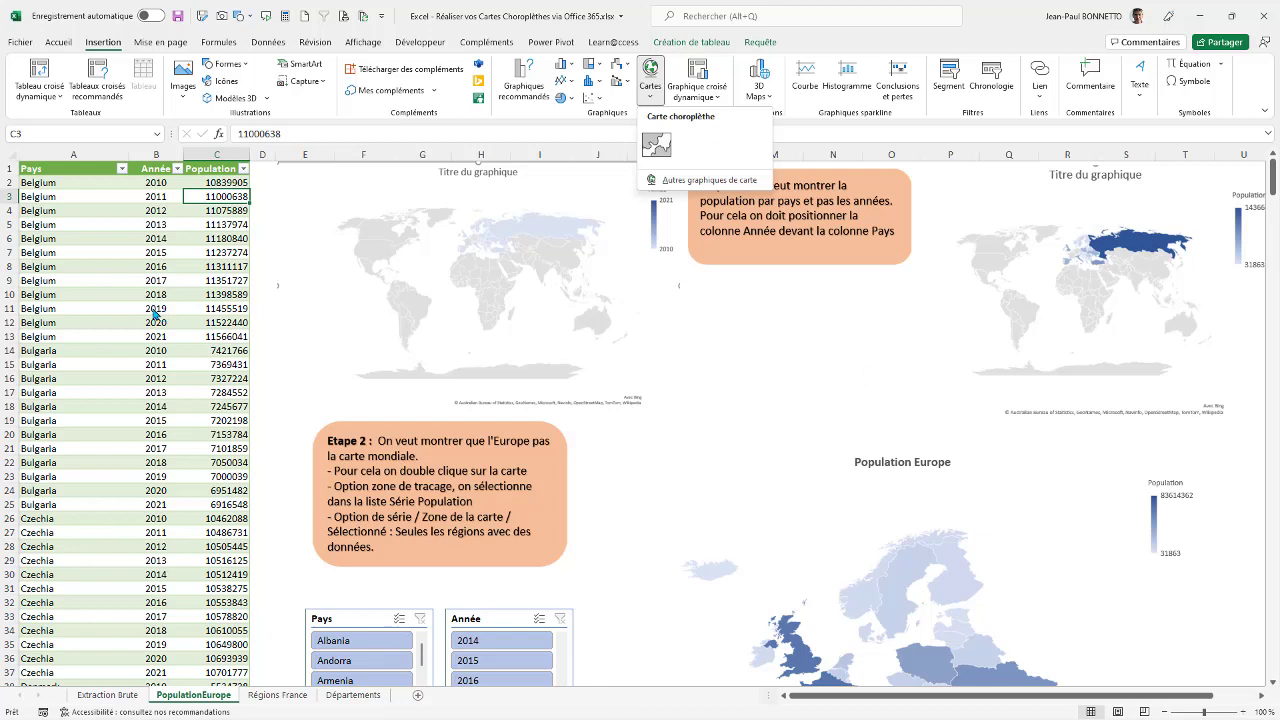
{"action": "left_click", "coordinate": [162, 242]}
{"action": "left_click", "coordinate": [106, 209]}
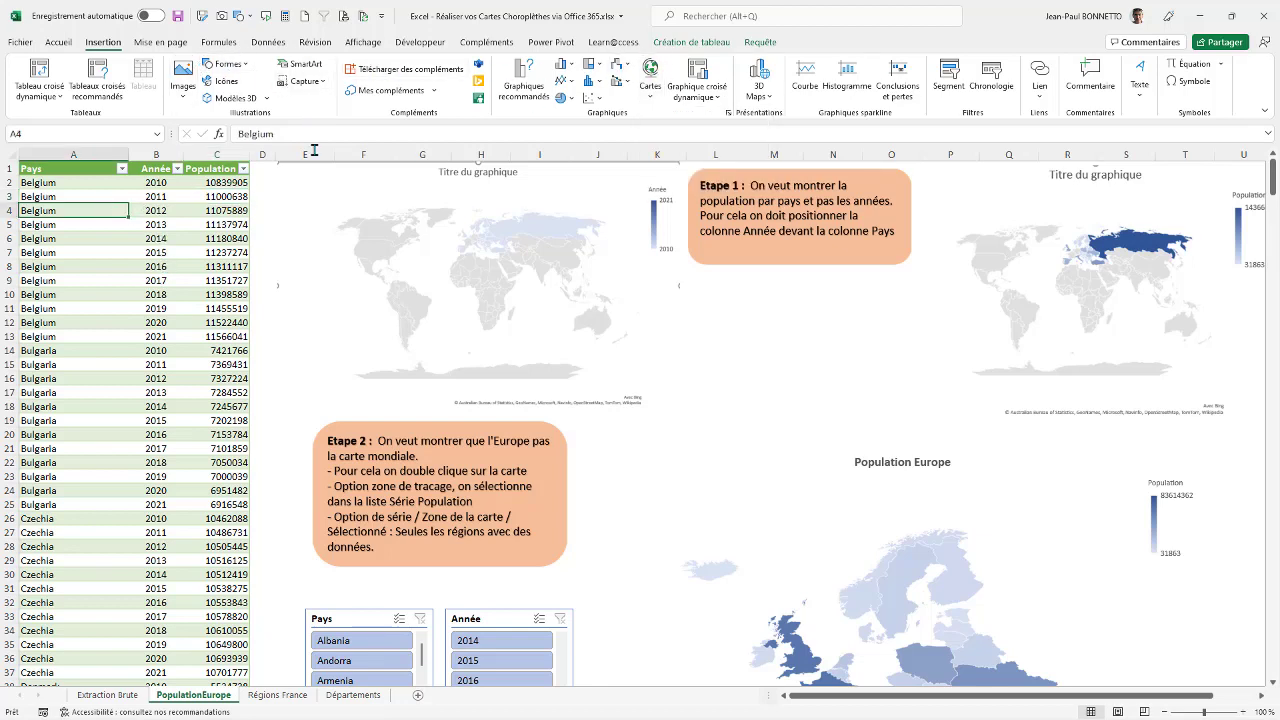
{"action": "left_click", "coordinate": [97, 187]}
{"action": "left_click", "coordinate": [650, 75]}
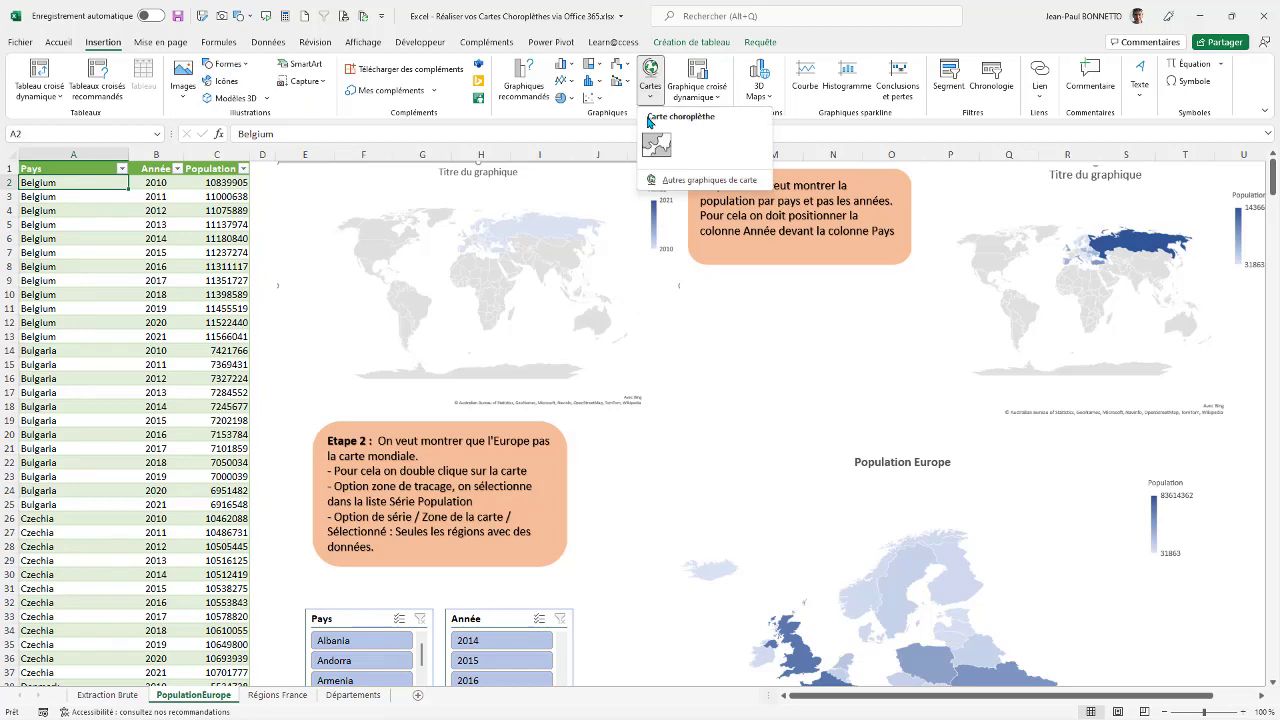
{"action": "left_click", "coordinate": [656, 147]}
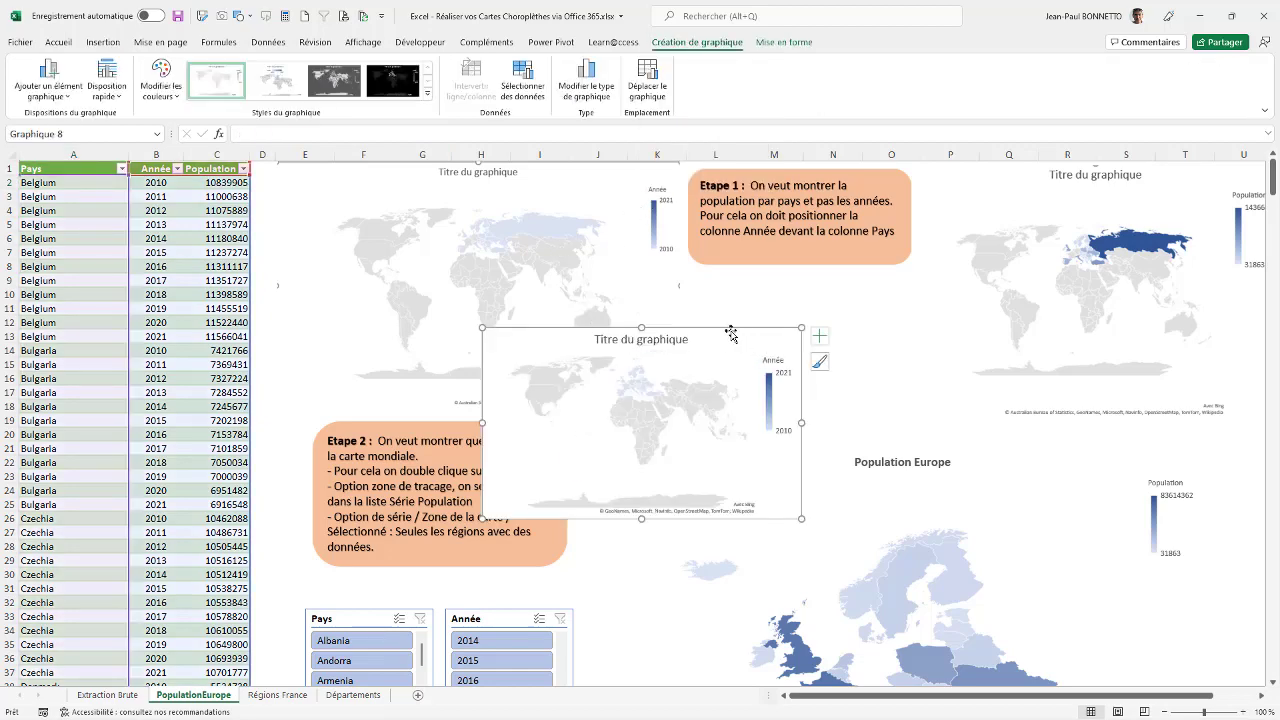
Step: Enlarge the new map chart and place it over the Etape 2 note, beside the data table
{"action": "left_click_drag", "start_coordinate": [714, 337], "coordinate": [592, 238]}
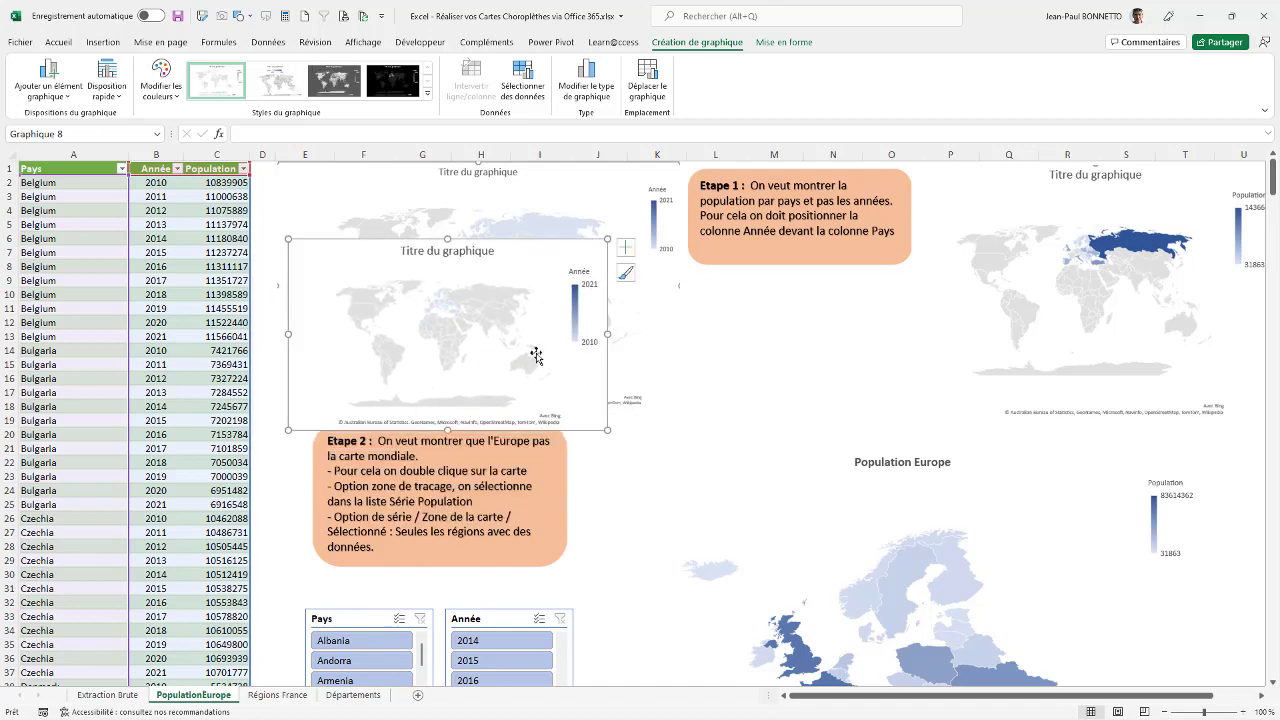
{"action": "left_click_drag", "start_coordinate": [607, 430], "coordinate": [736, 516]}
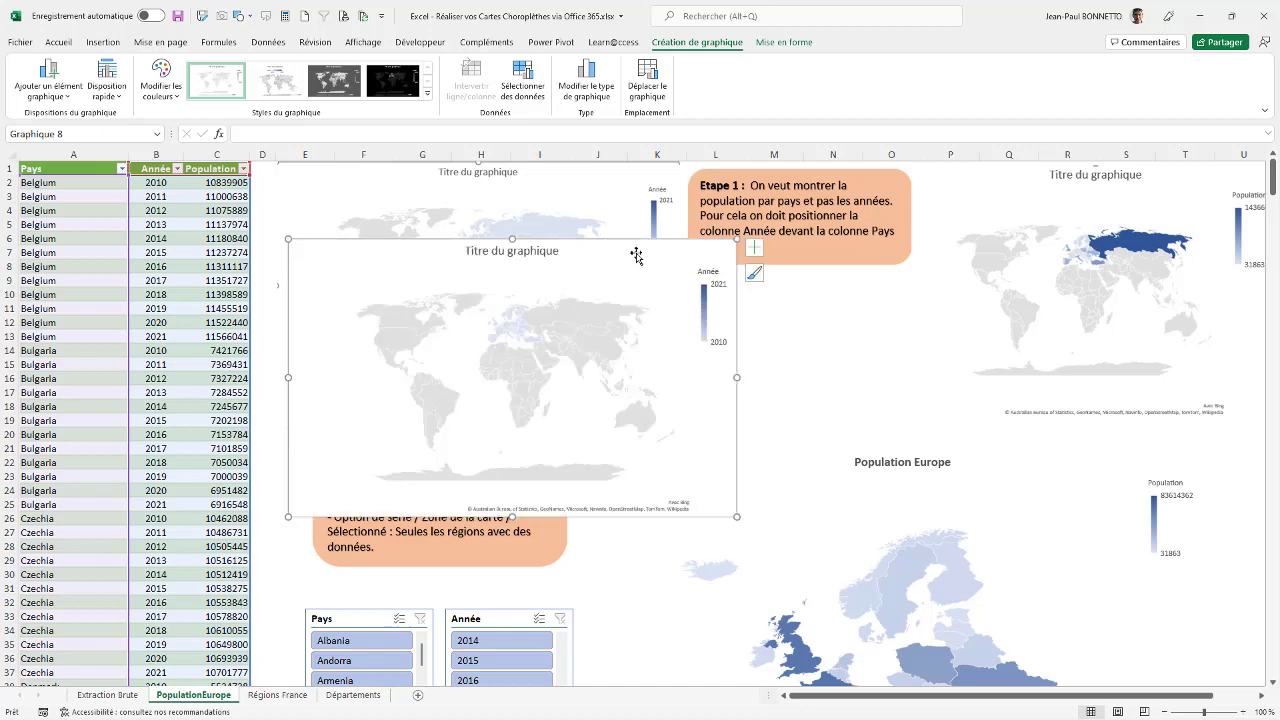
{"action": "left_click_drag", "start_coordinate": [630, 248], "coordinate": [616, 298]}
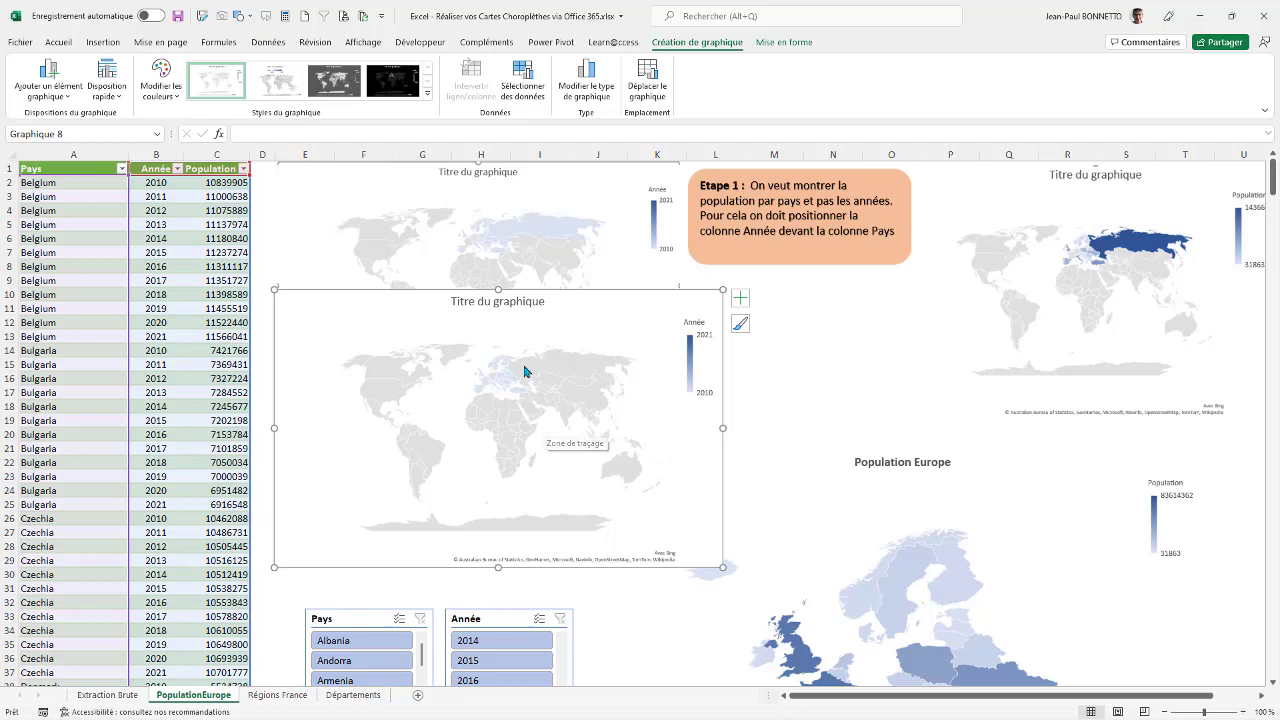
Step: Set the map area of the new chart's Année series to "Seules les régions avec des données"
{"action": "left_click", "coordinate": [741, 299]}
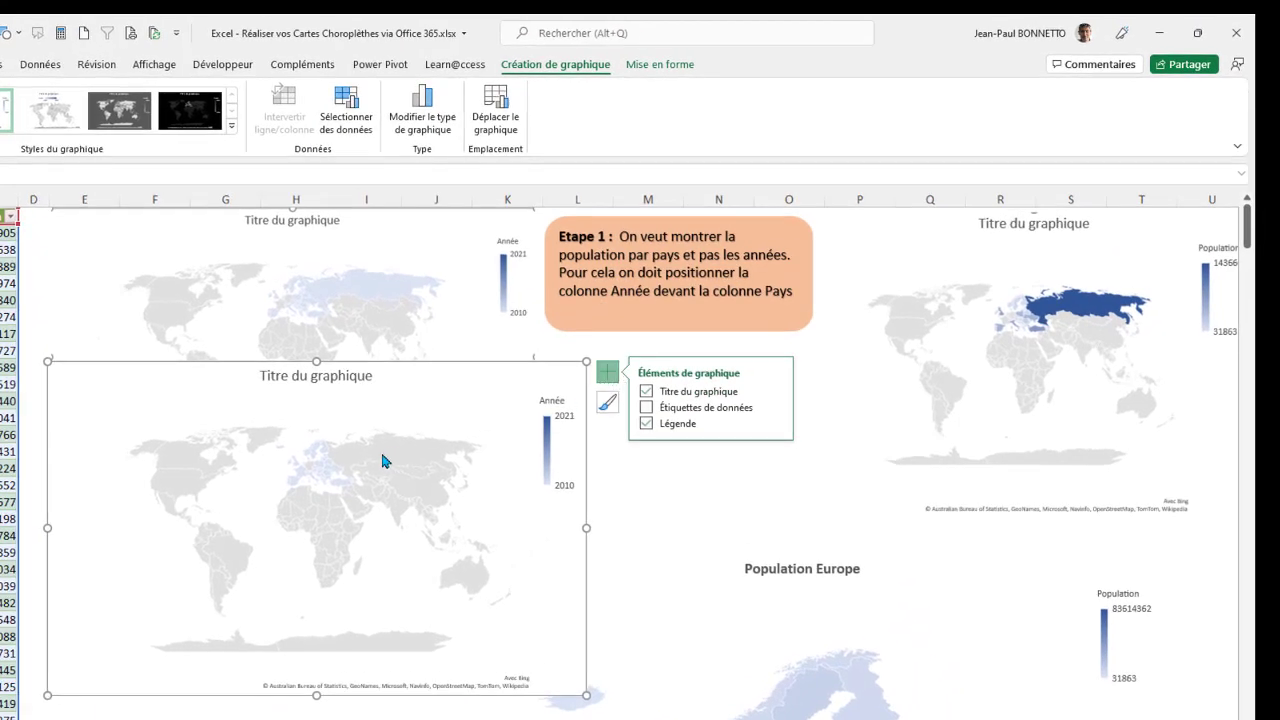
{"action": "left_click", "coordinate": [340, 467]}
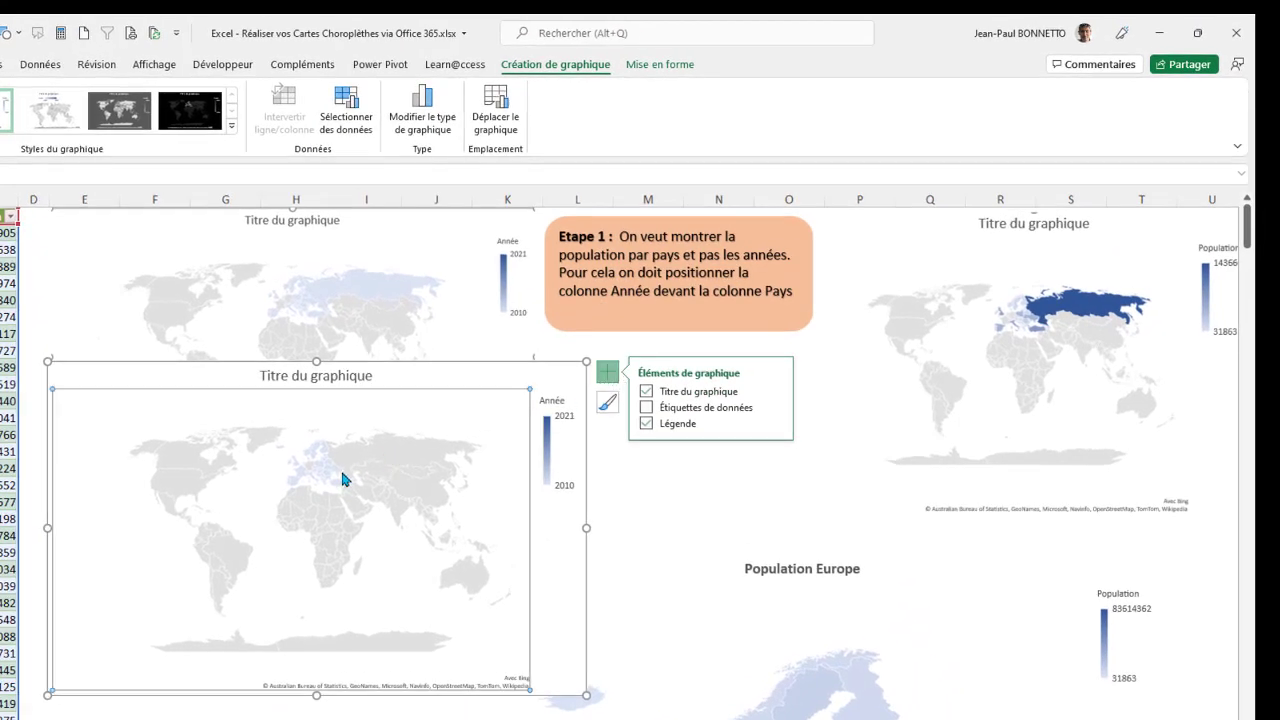
{"action": "double_click", "coordinate": [406, 413]}
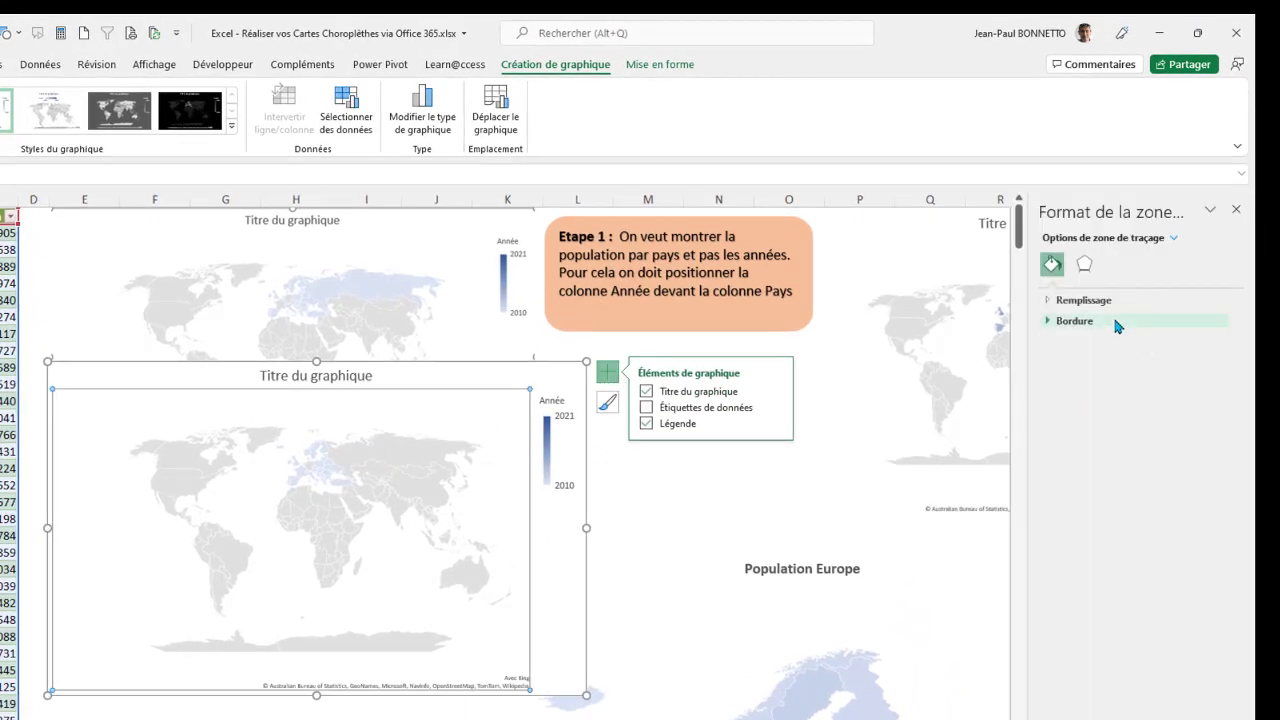
{"action": "left_click", "coordinate": [1175, 240]}
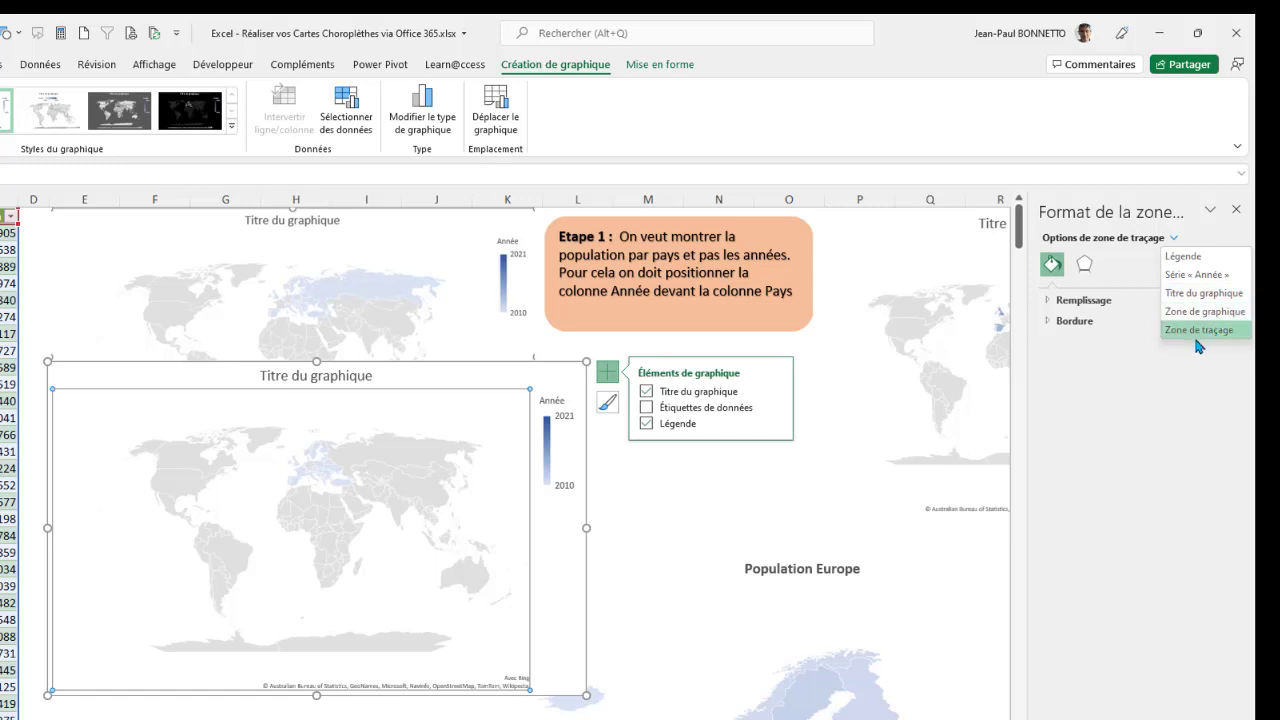
{"action": "left_click", "coordinate": [1207, 276]}
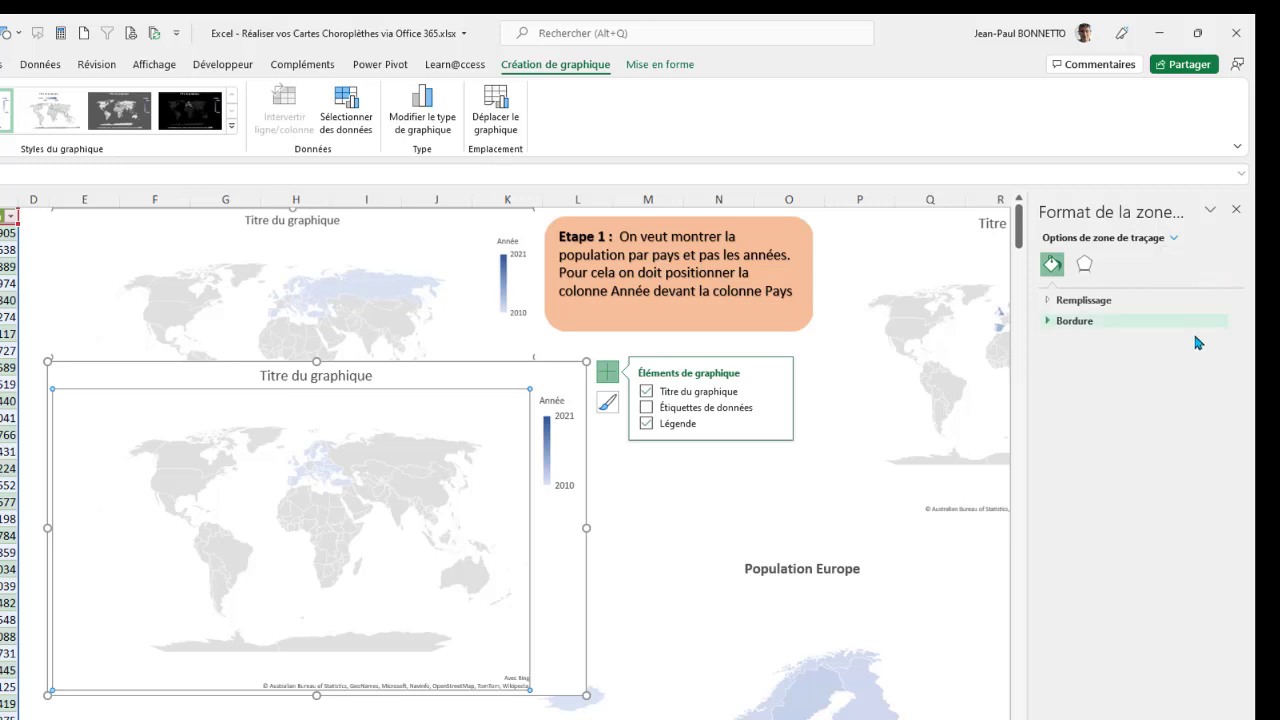
{"action": "left_click", "coordinate": [1116, 265]}
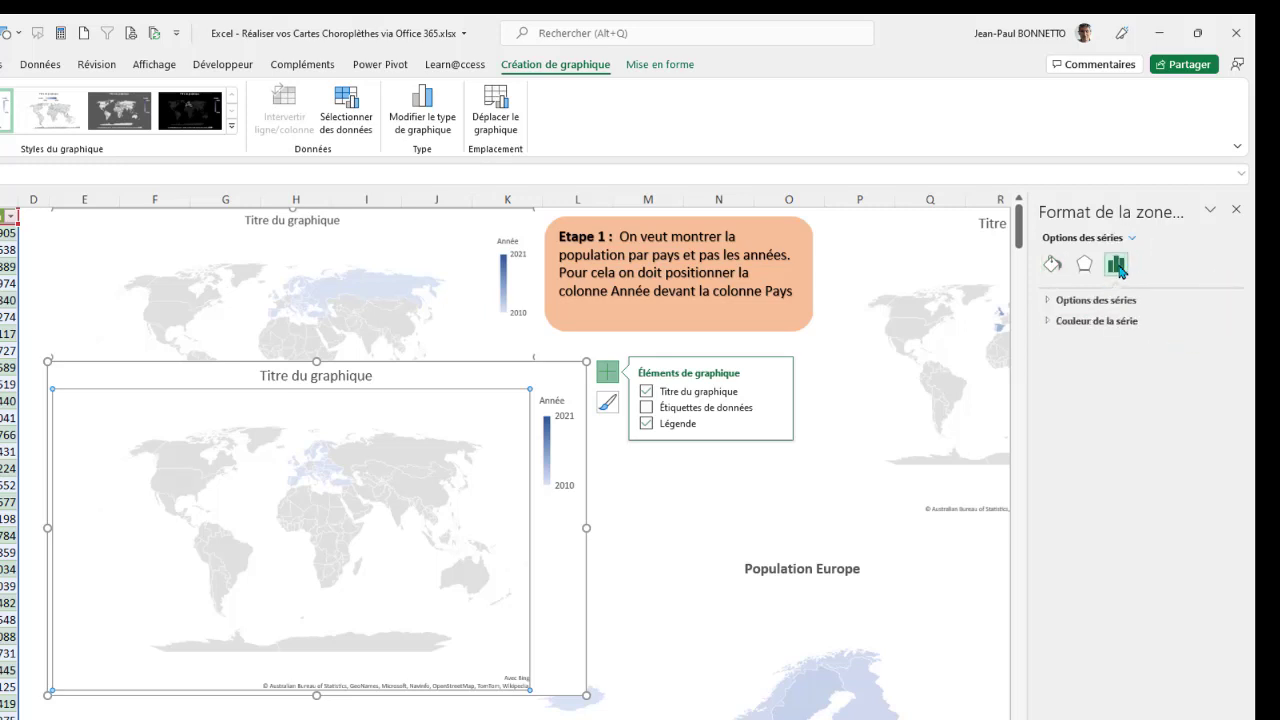
{"action": "left_click", "coordinate": [1060, 302]}
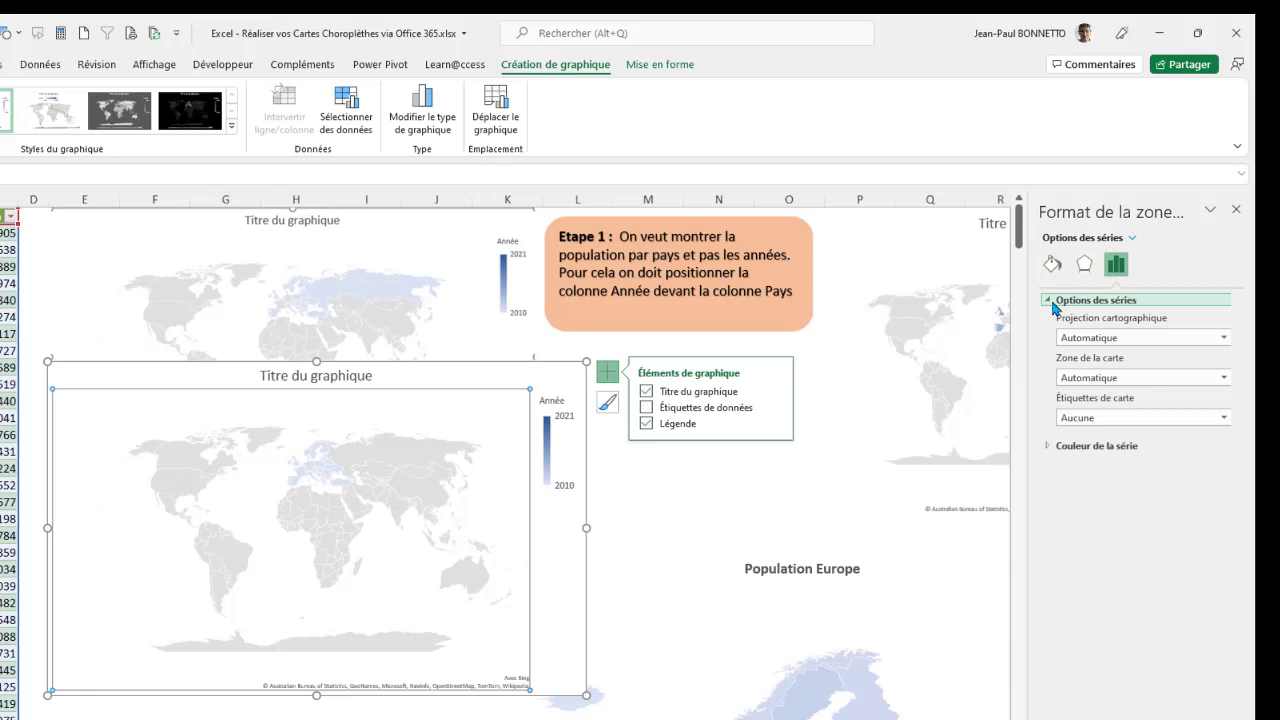
{"action": "left_click", "coordinate": [1200, 378]}
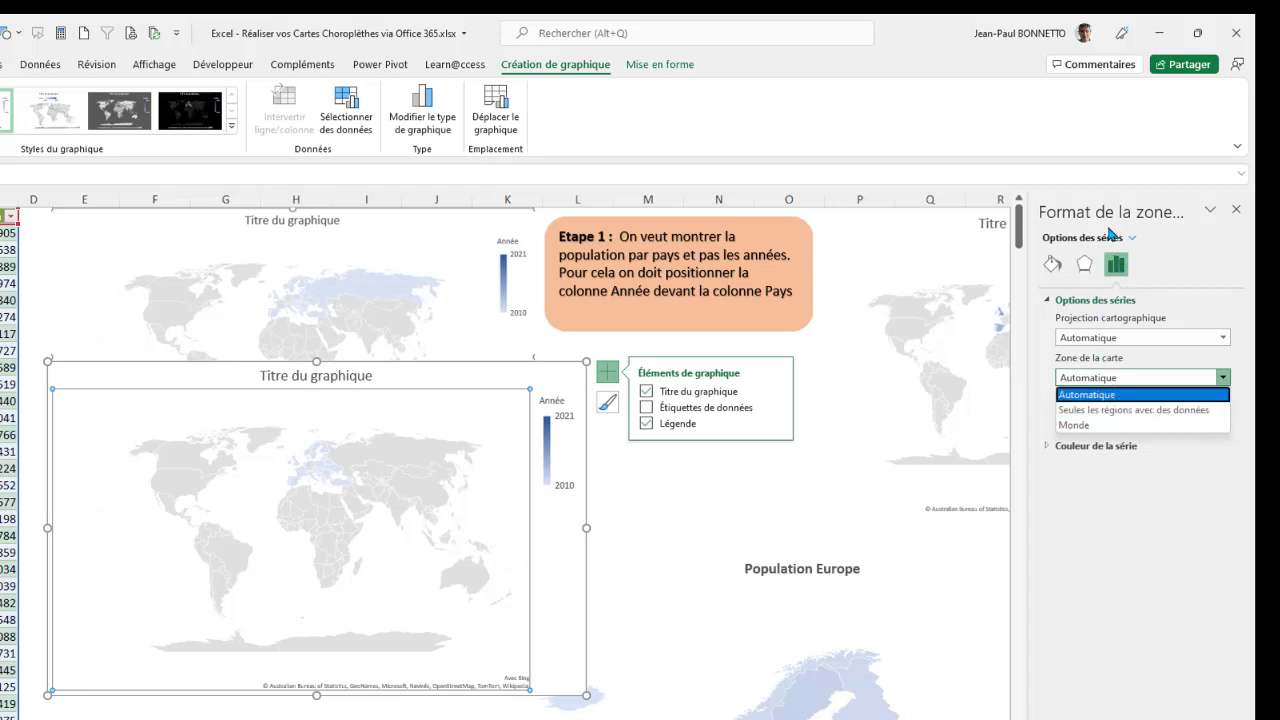
{"action": "left_click", "coordinate": [1121, 412]}
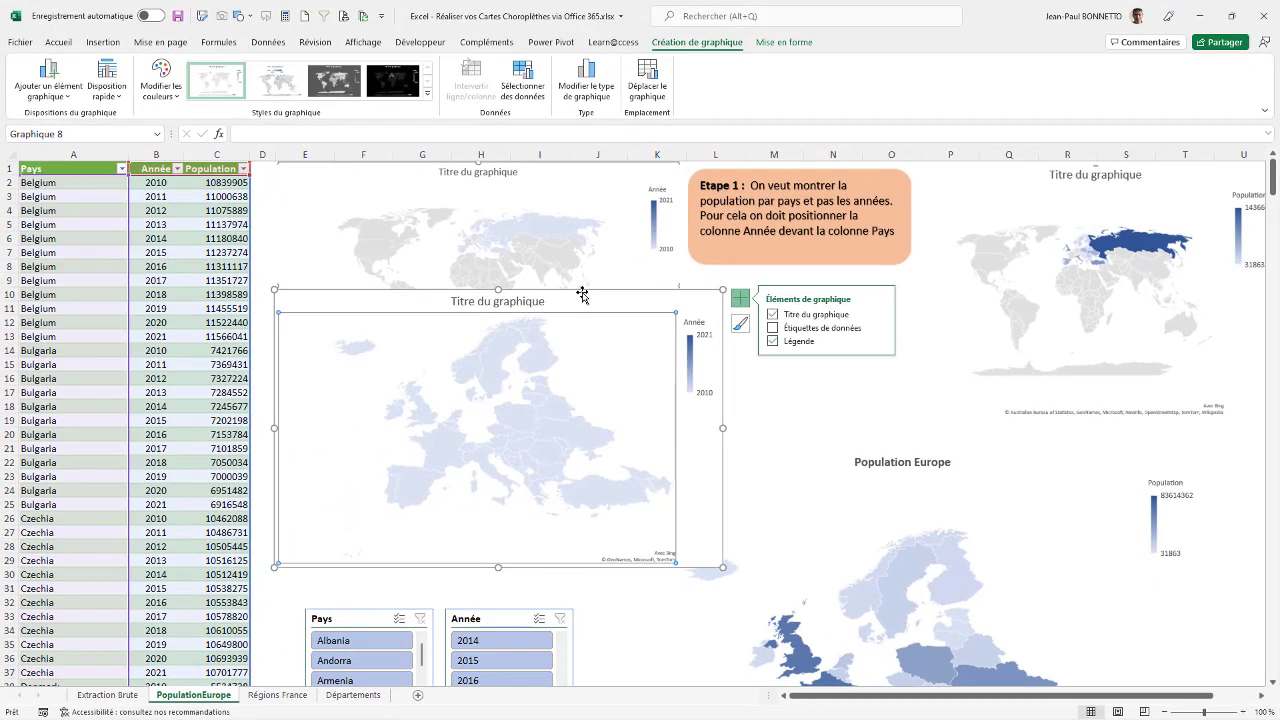
Step: Move the Europe map chart higher on the sheet to uncover the instructions of the Etape 2 note
{"action": "left_click_drag", "start_coordinate": [582, 294], "coordinate": [590, 286]}
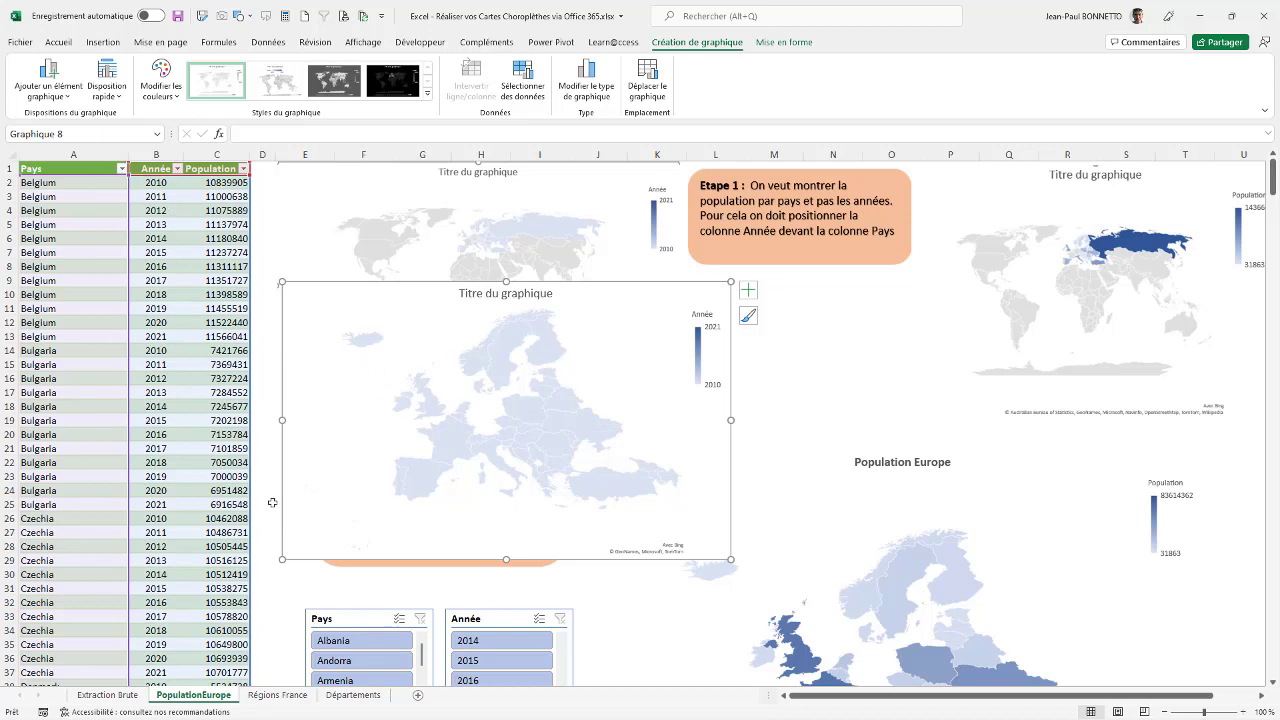
{"action": "left_click_drag", "start_coordinate": [640, 286], "coordinate": [630, 219]}
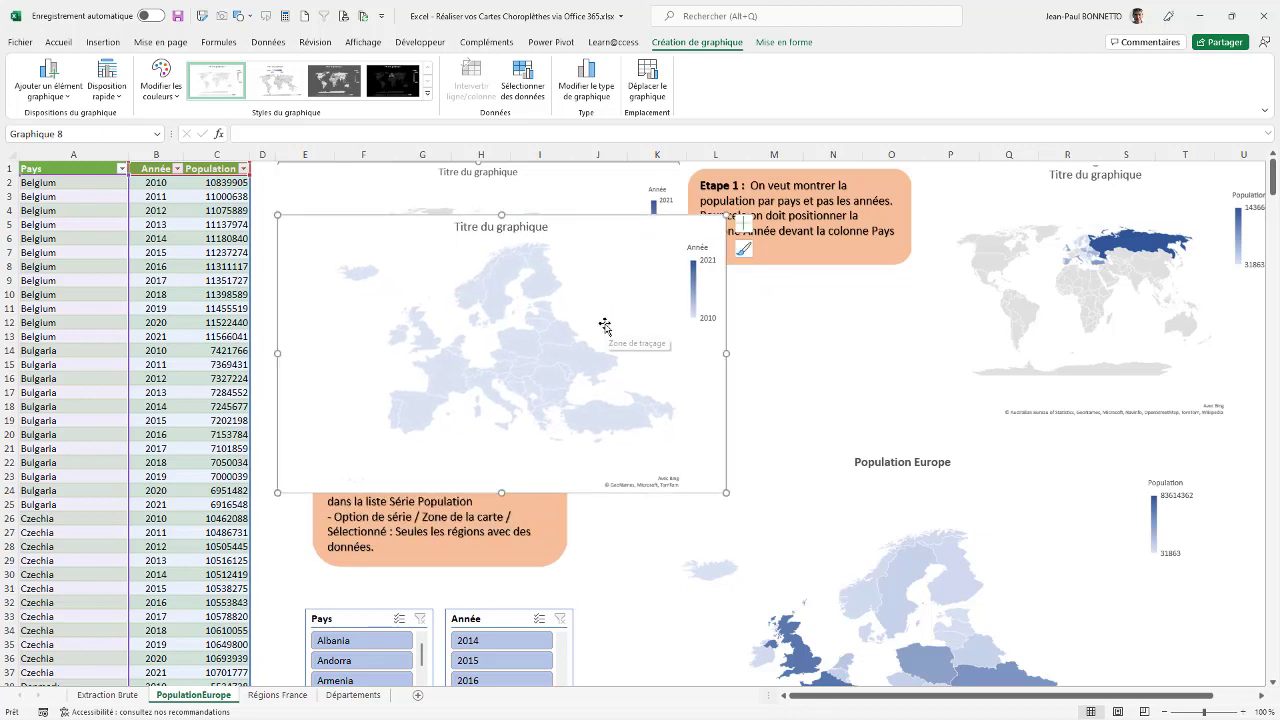
{"action": "left_click", "coordinate": [606, 242]}
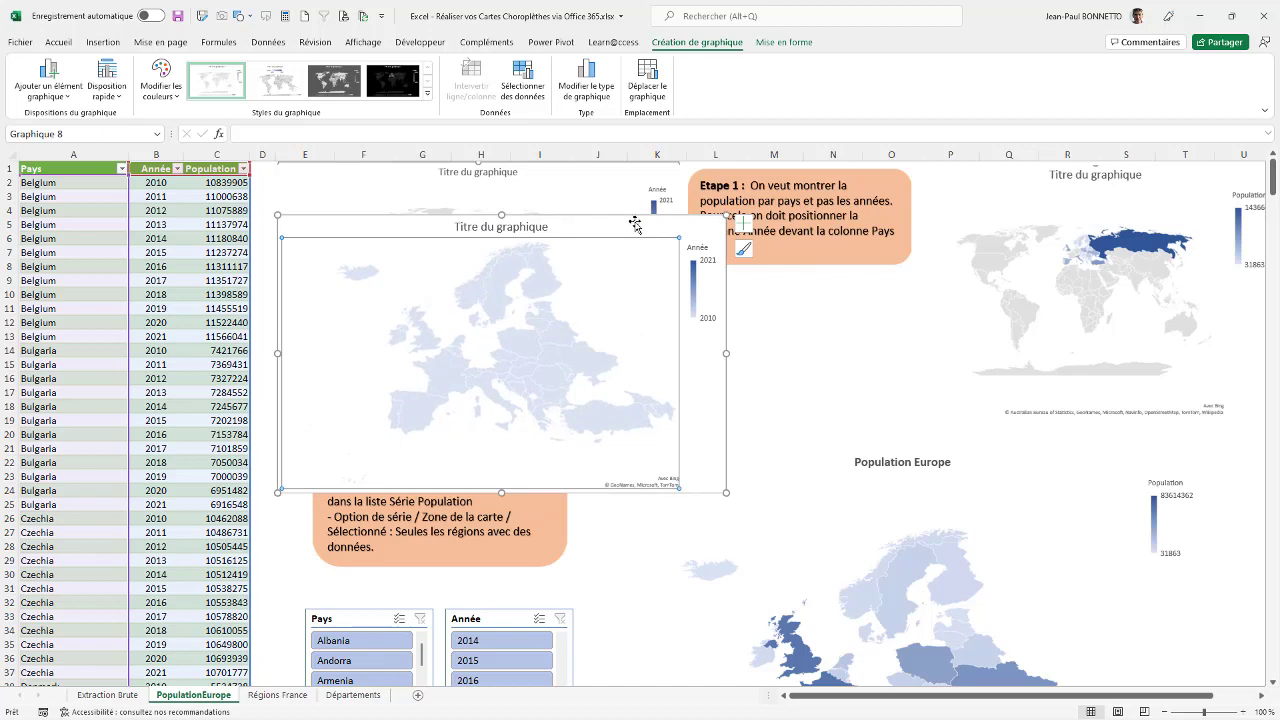
{"action": "left_click_drag", "start_coordinate": [616, 216], "coordinate": [656, 184]}
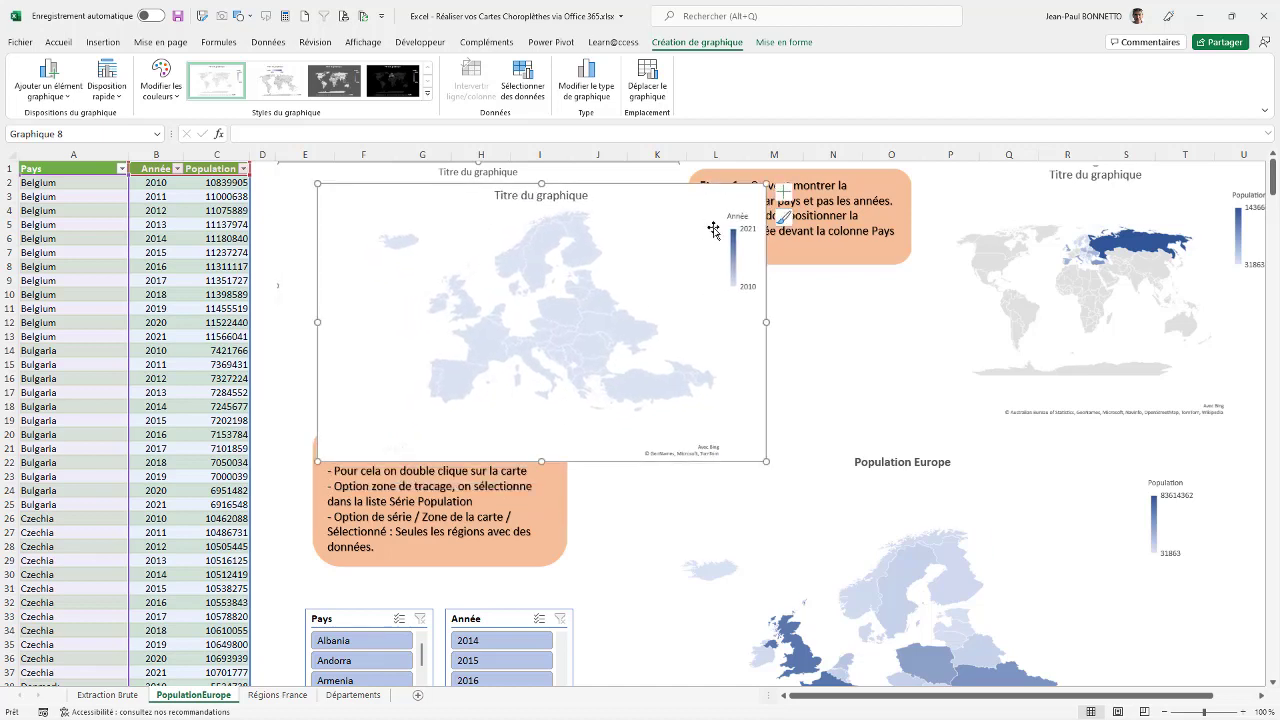
{"action": "left_click", "coordinate": [781, 191]}
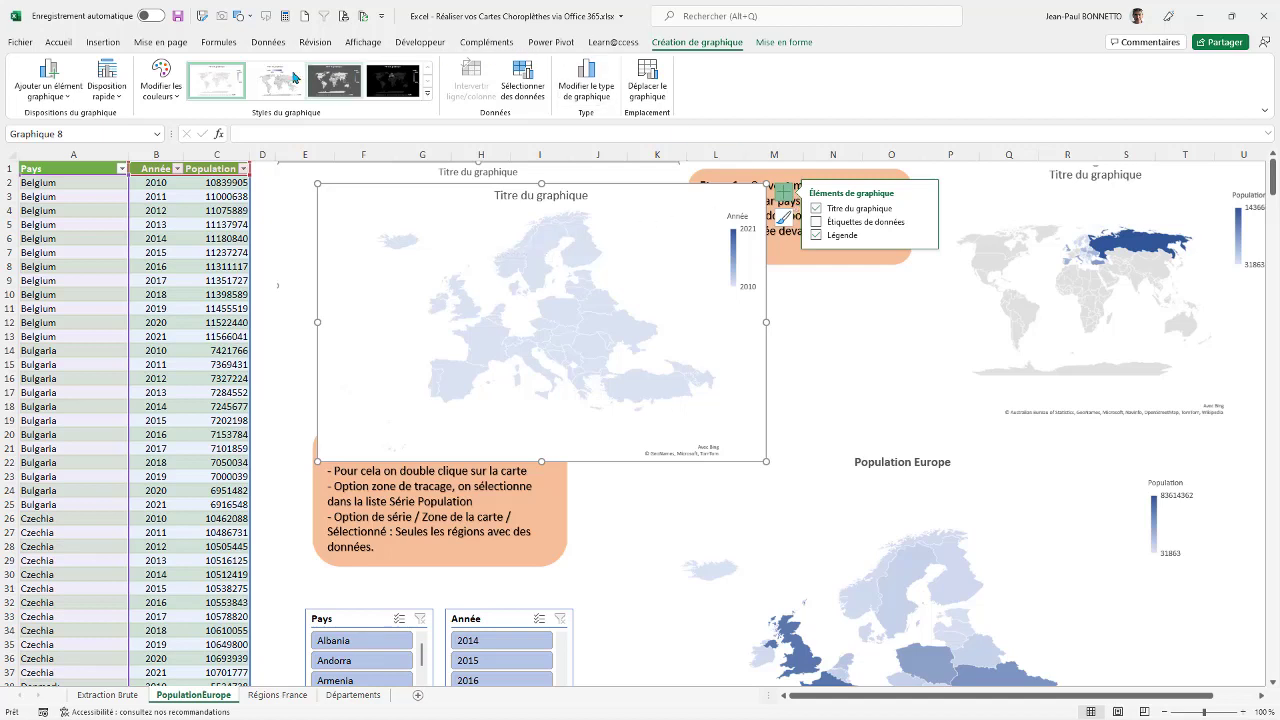
{"action": "left_click", "coordinate": [162, 94]}
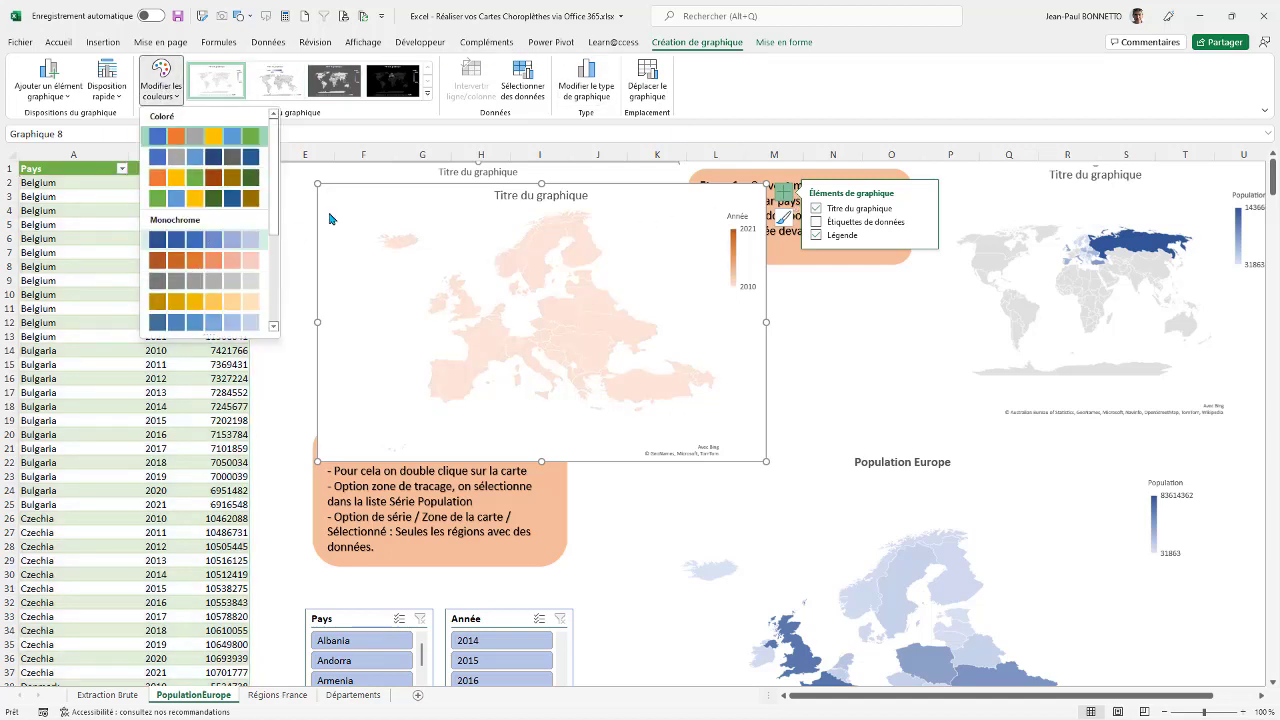
{"action": "left_click", "coordinate": [846, 85]}
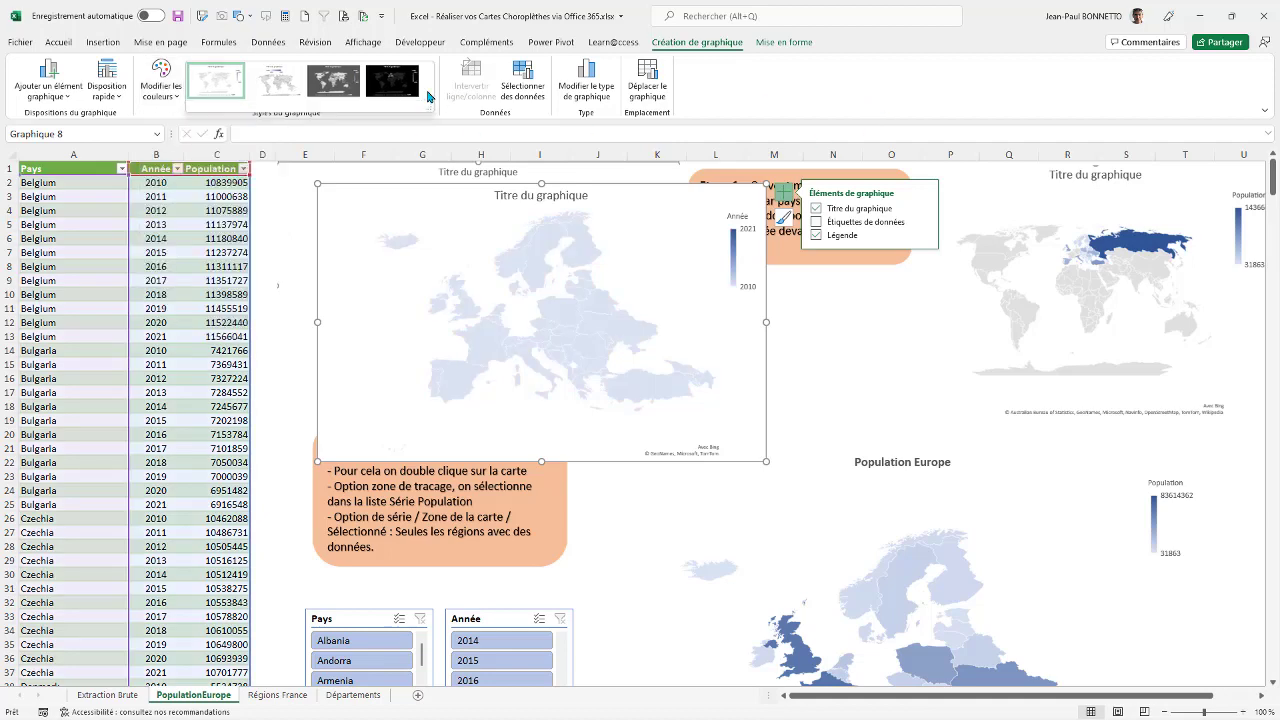
Step: Compare the four map chart styles and apply the second one, with outlined countries and a horizontal legend above the map
{"action": "left_click", "coordinate": [280, 85]}
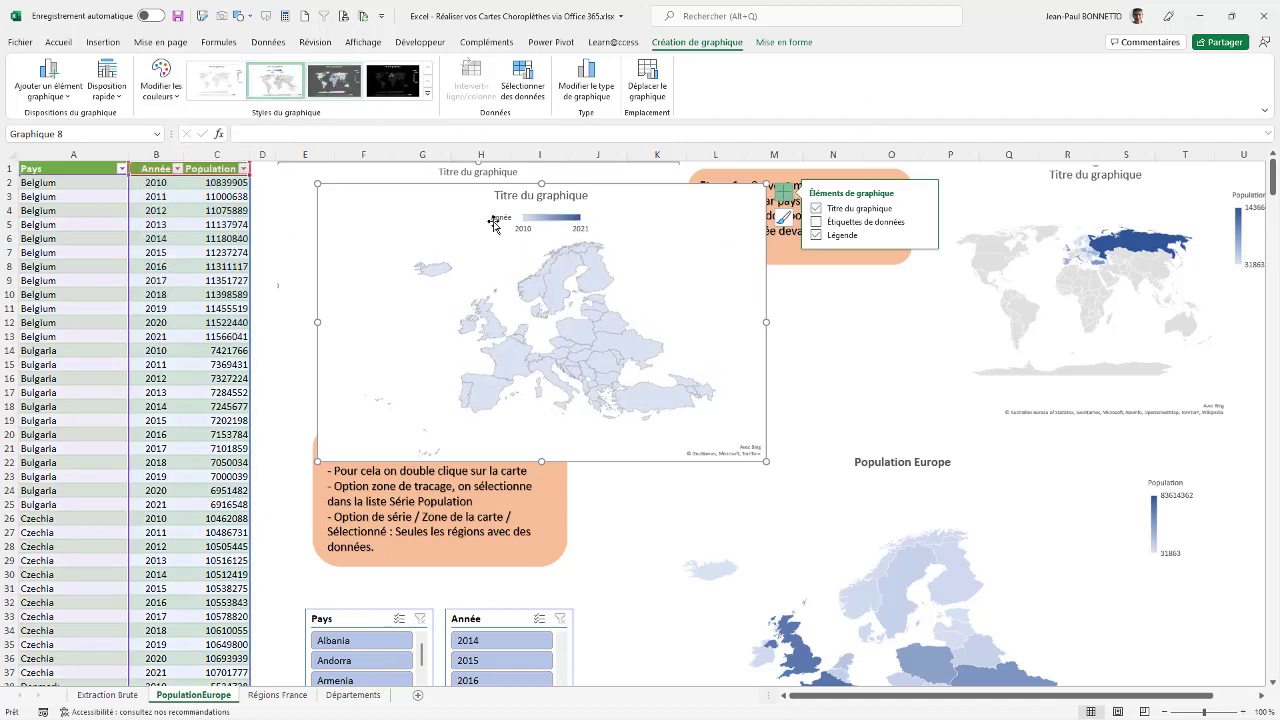
{"action": "left_click", "coordinate": [334, 80]}
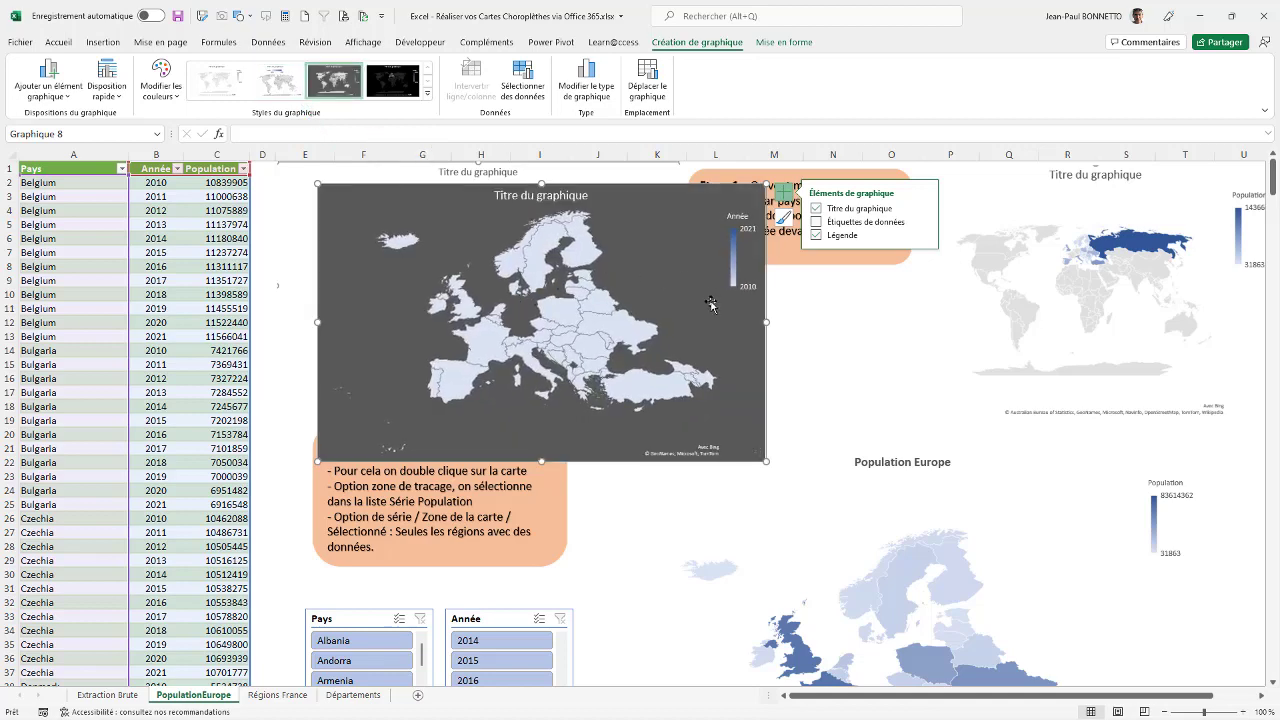
{"action": "left_click", "coordinate": [390, 84]}
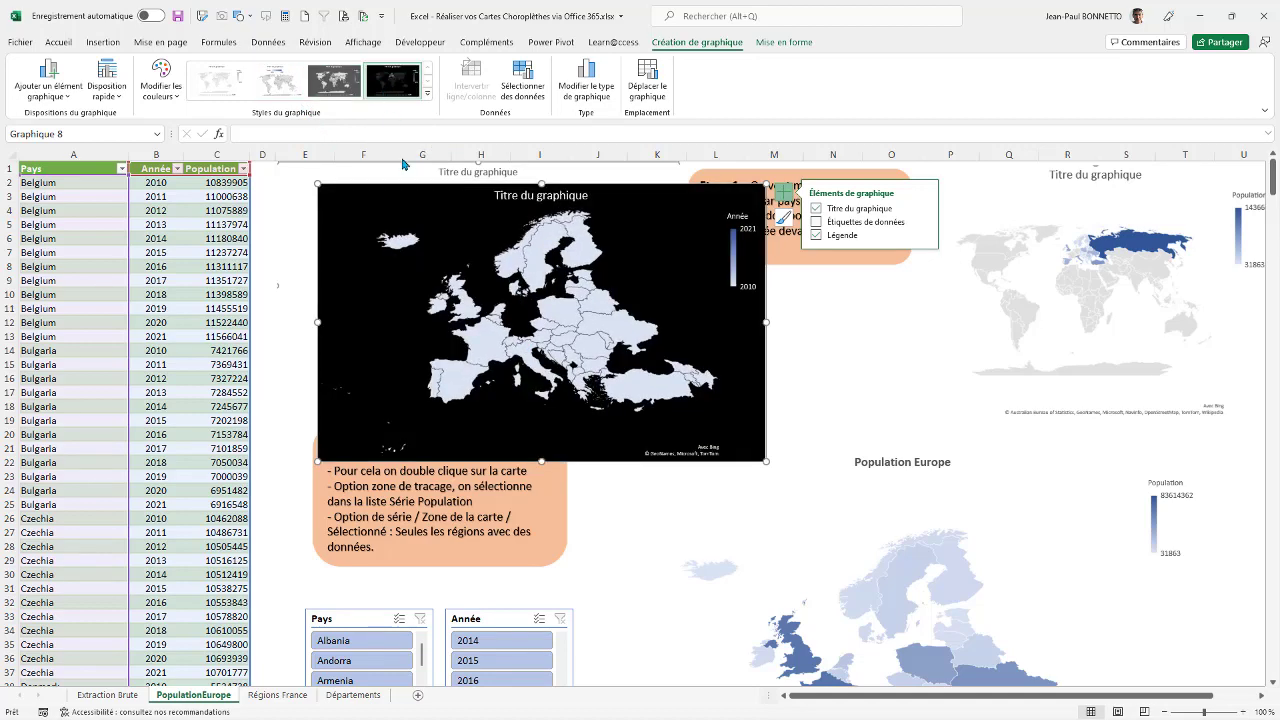
{"action": "left_click", "coordinate": [271, 72]}
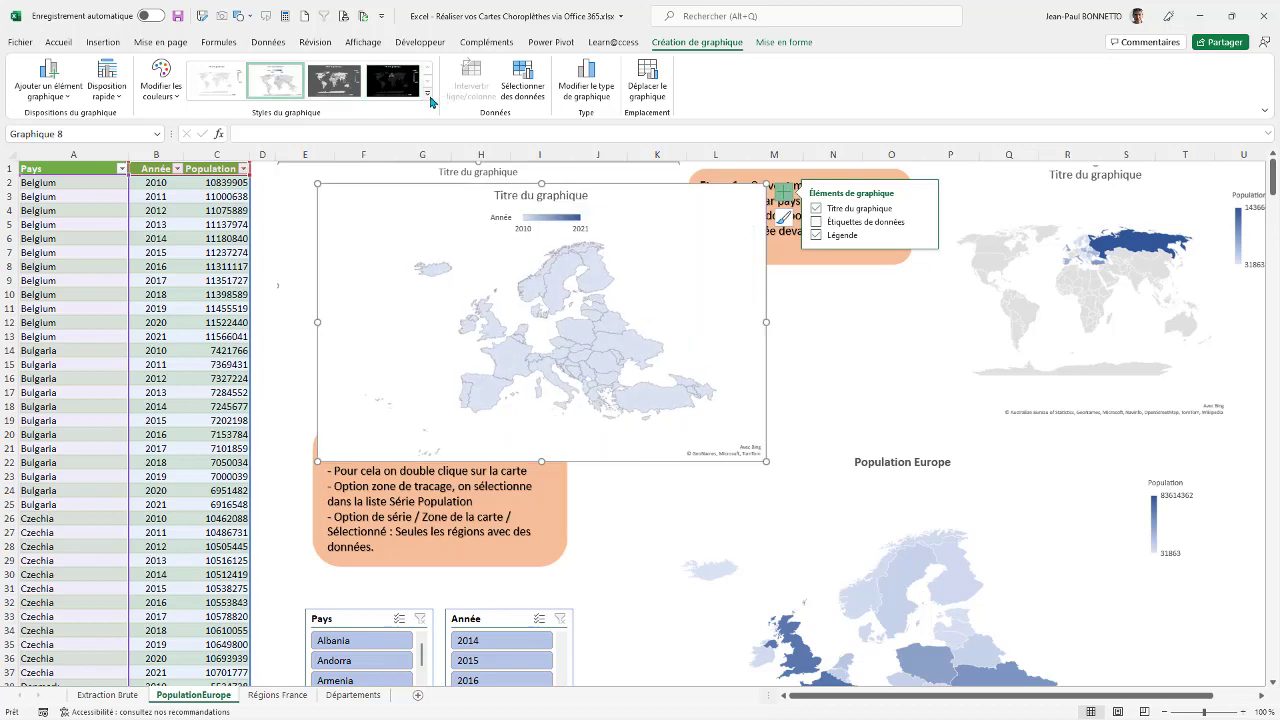
{"action": "left_click", "coordinate": [226, 94]}
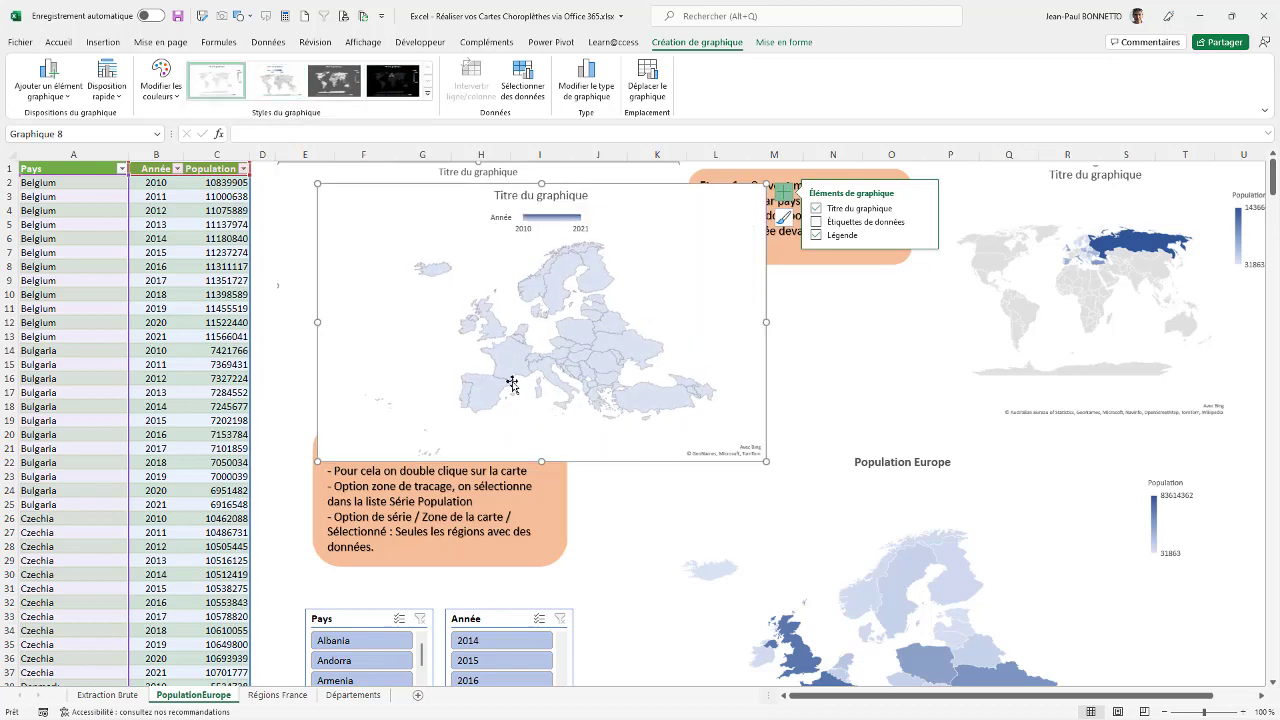
{"action": "left_click", "coordinate": [277, 91]}
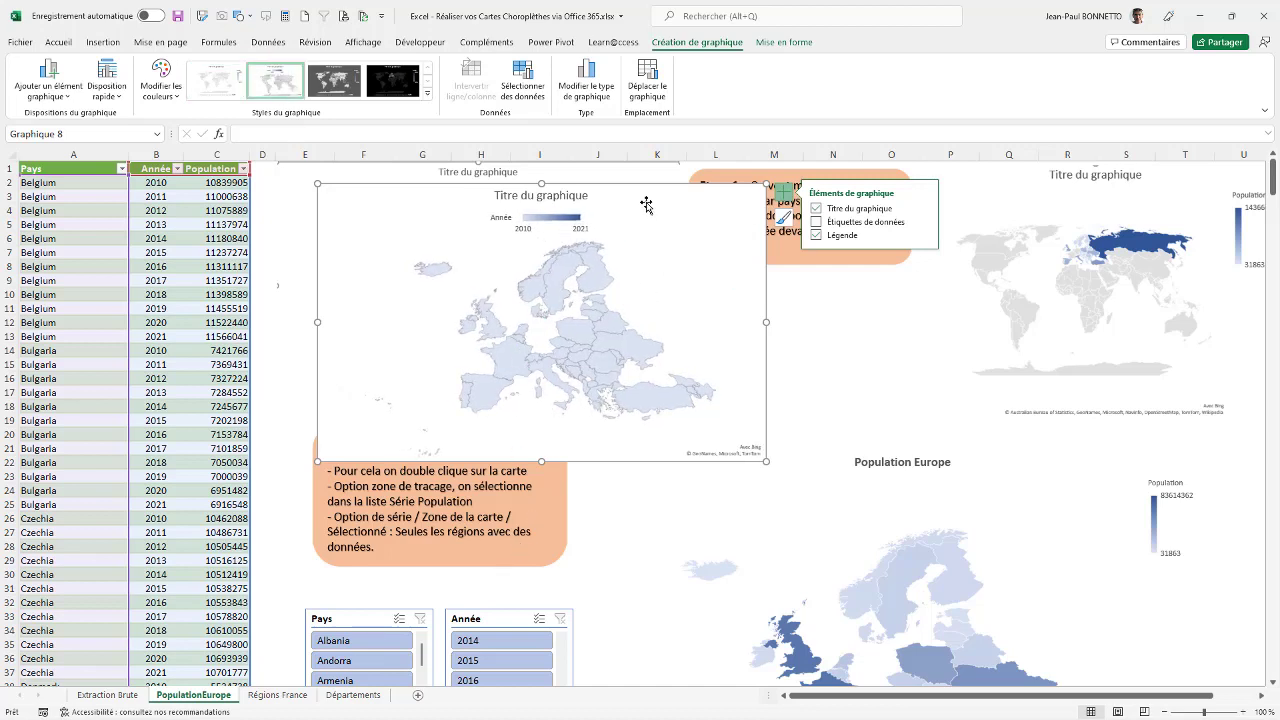
Step: Delete the new Europe map chart that covers the Etape 1 and Etape 2 notes
{"action": "left_click_drag", "start_coordinate": [654, 206], "coordinate": [728, 185]}
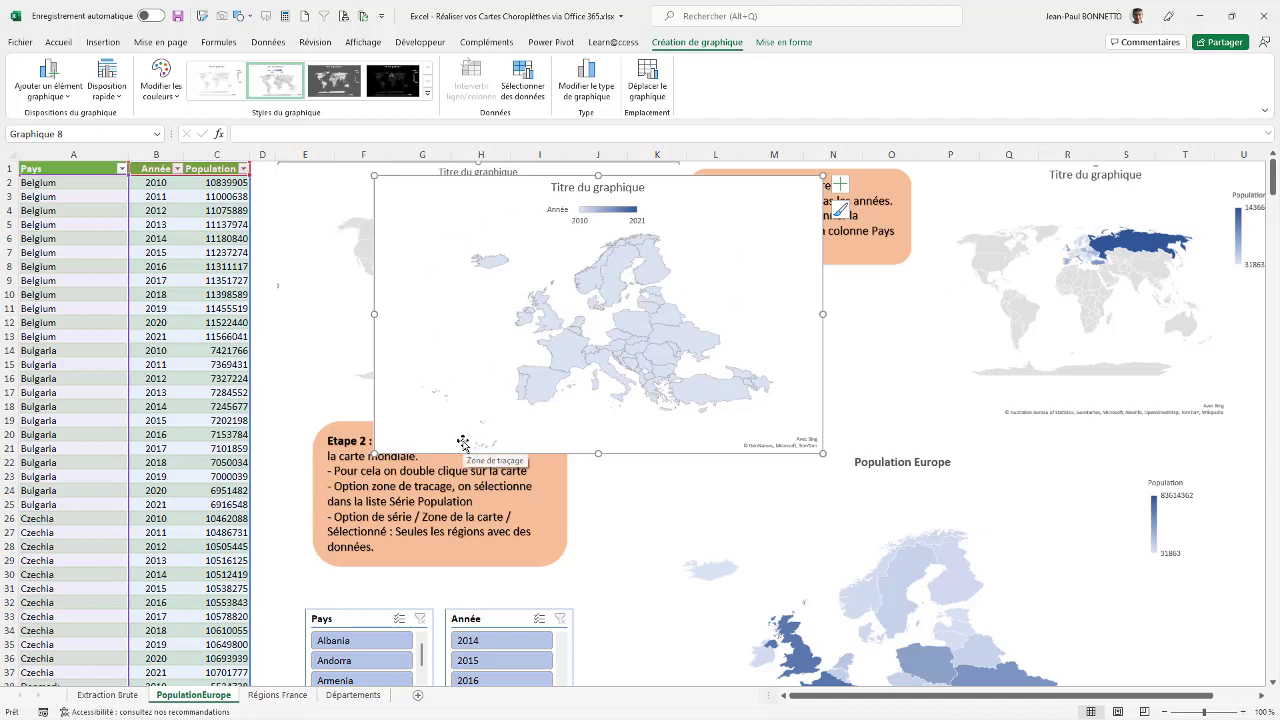
{"action": "scroll", "coordinate": [617, 421], "scroll_direction": "down", "scroll_amount": 12}
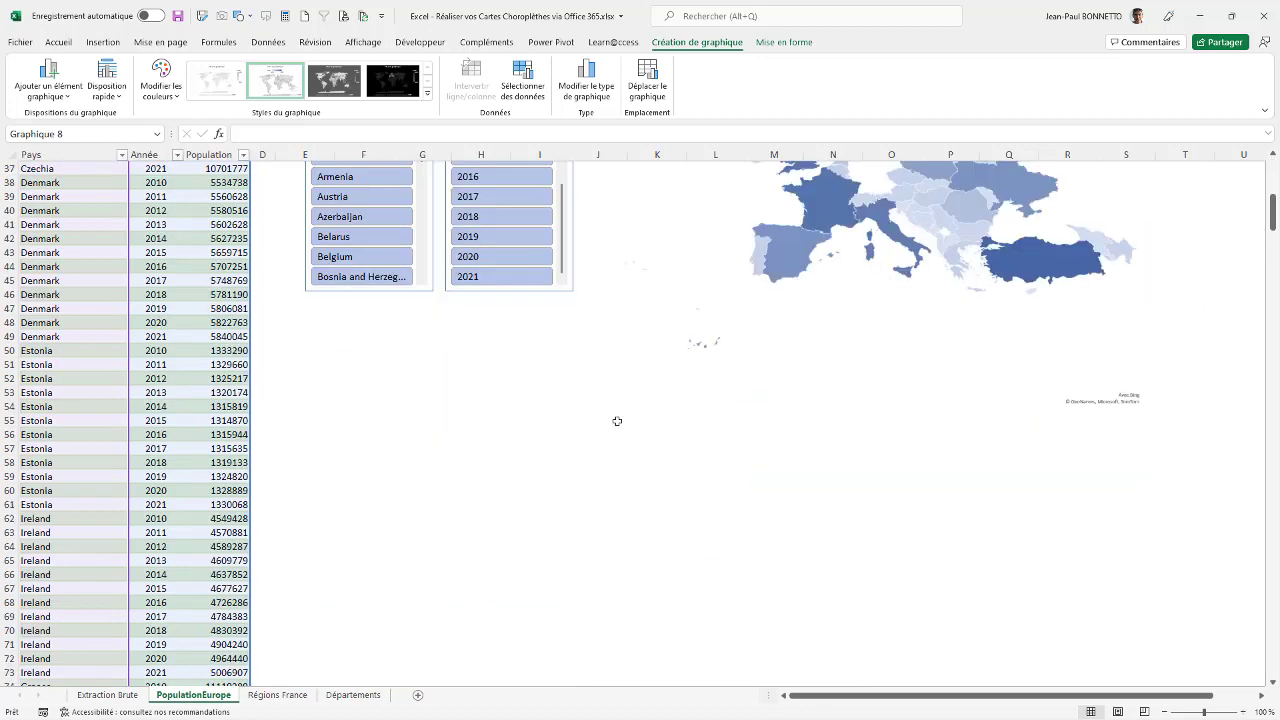
{"action": "scroll", "coordinate": [617, 421], "scroll_direction": "up", "scroll_amount": 8}
{"action": "scroll", "coordinate": [674, 176], "scroll_direction": "up", "scroll_amount": 4}
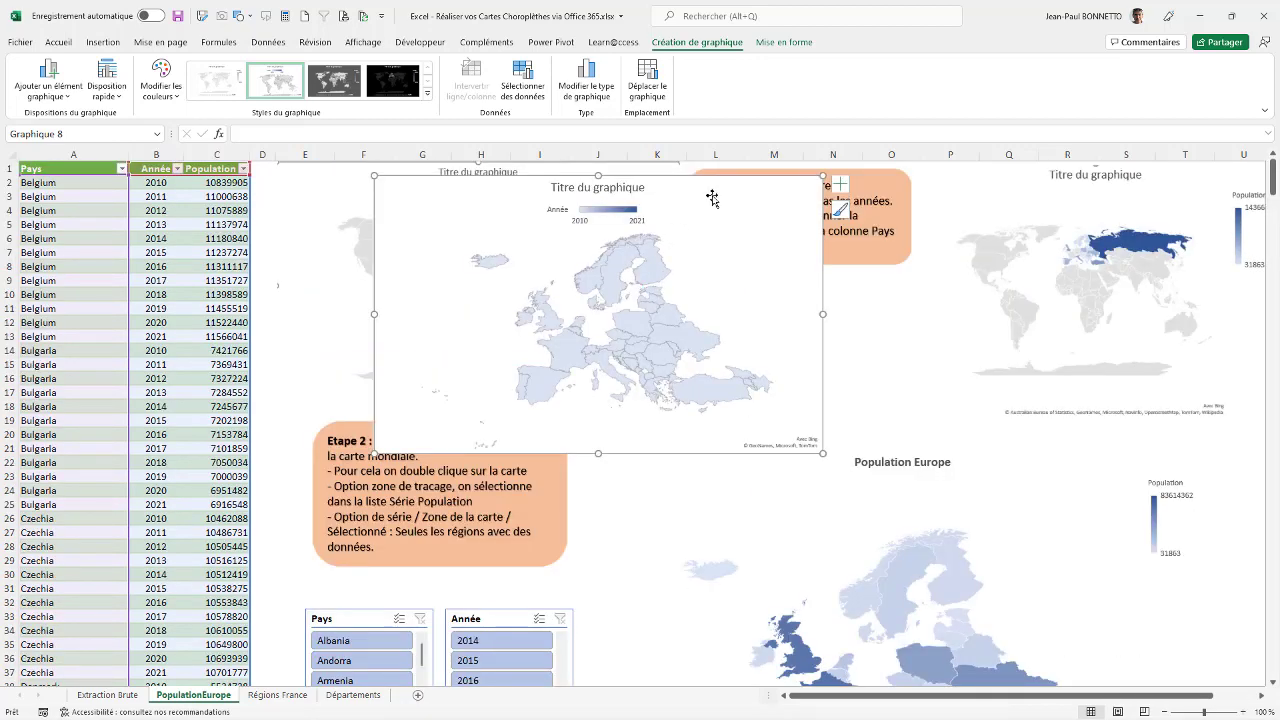
{"action": "left_click_drag", "start_coordinate": [712, 198], "coordinate": [667, 215]}
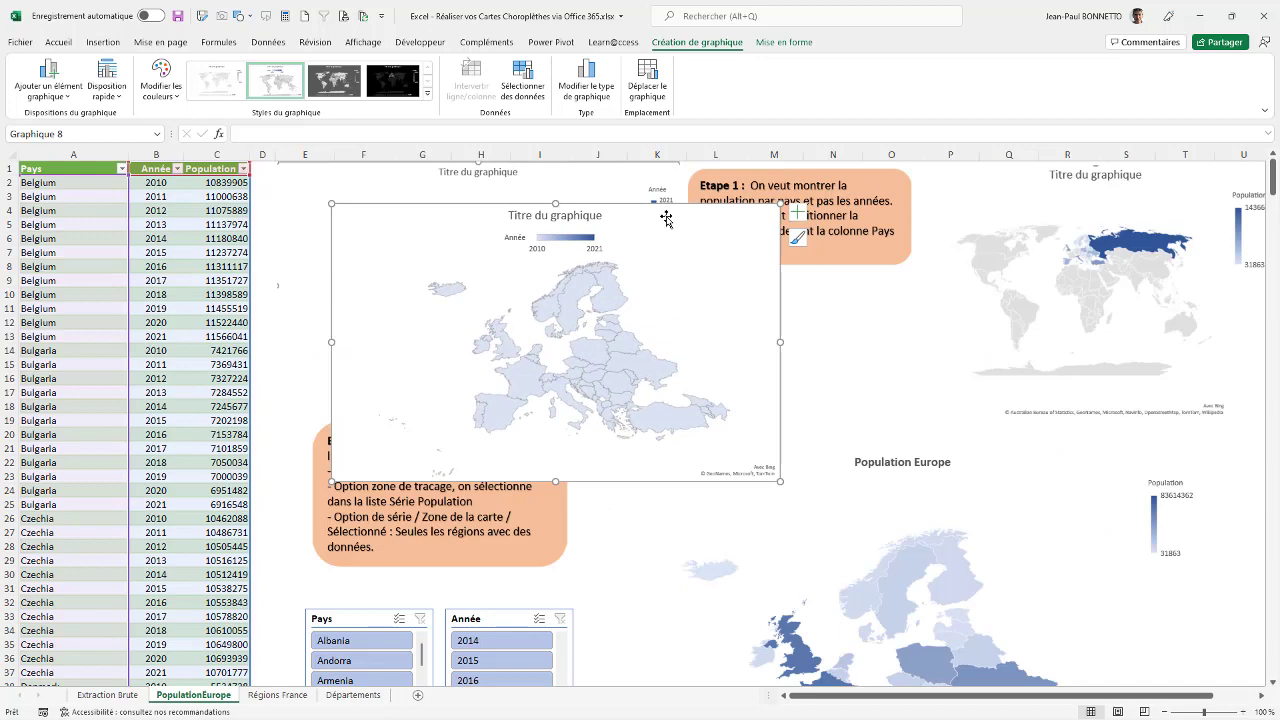
{"action": "key", "text": "Delete"}
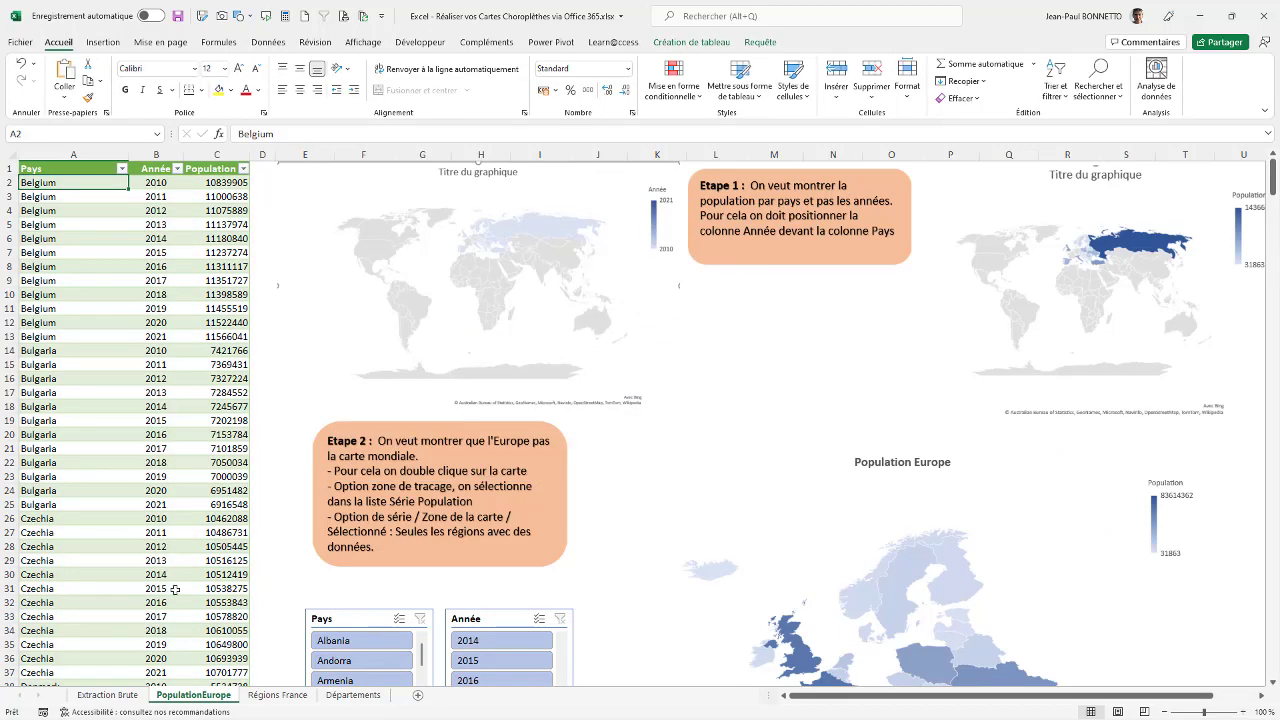
Step: Go to the Régions France sheet and review the Pays column of the French population table
{"action": "left_click", "coordinate": [265, 695]}
{"action": "left_click", "coordinate": [368, 454]}
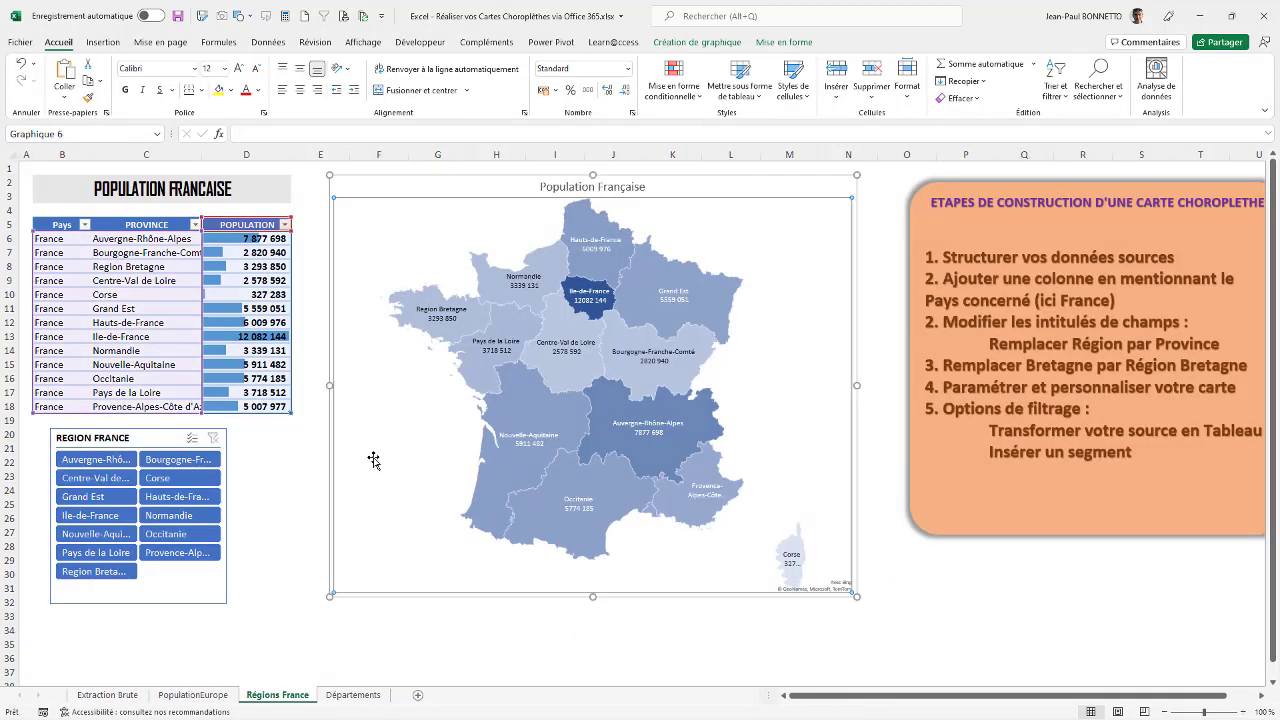
{"action": "left_click", "coordinate": [296, 462]}
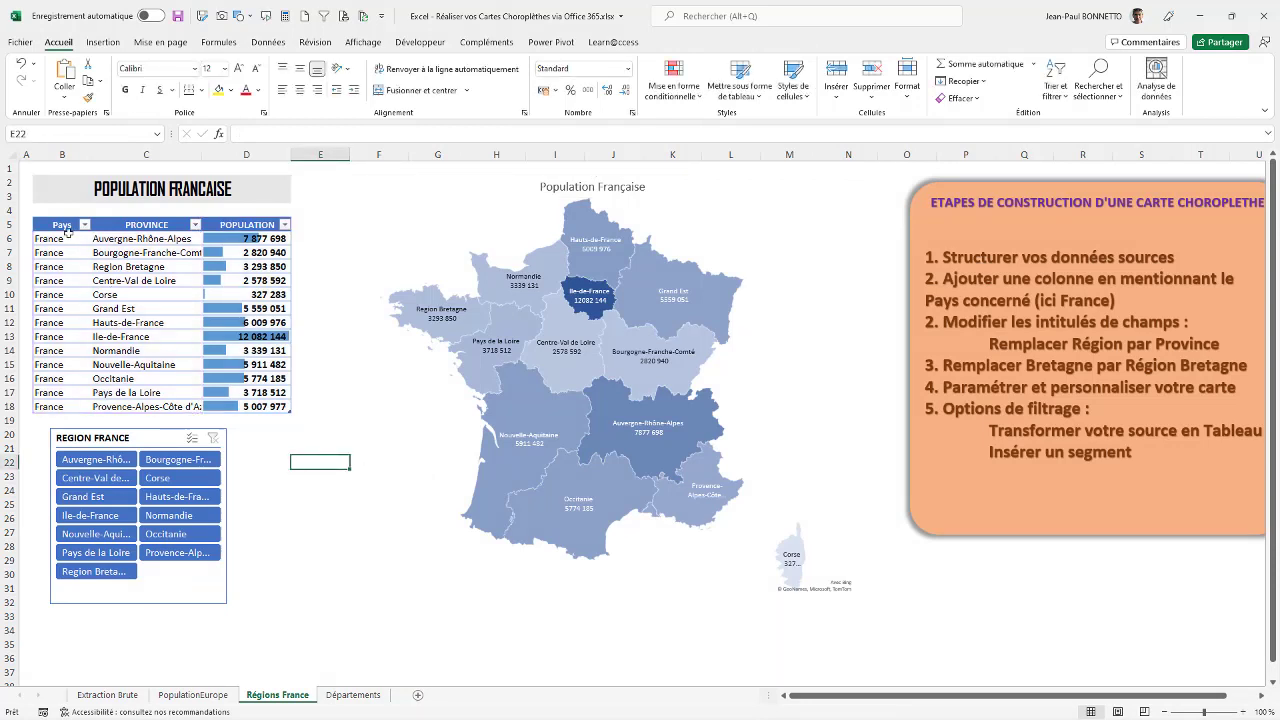
{"action": "left_click_drag", "start_coordinate": [70, 238], "coordinate": [62, 406]}
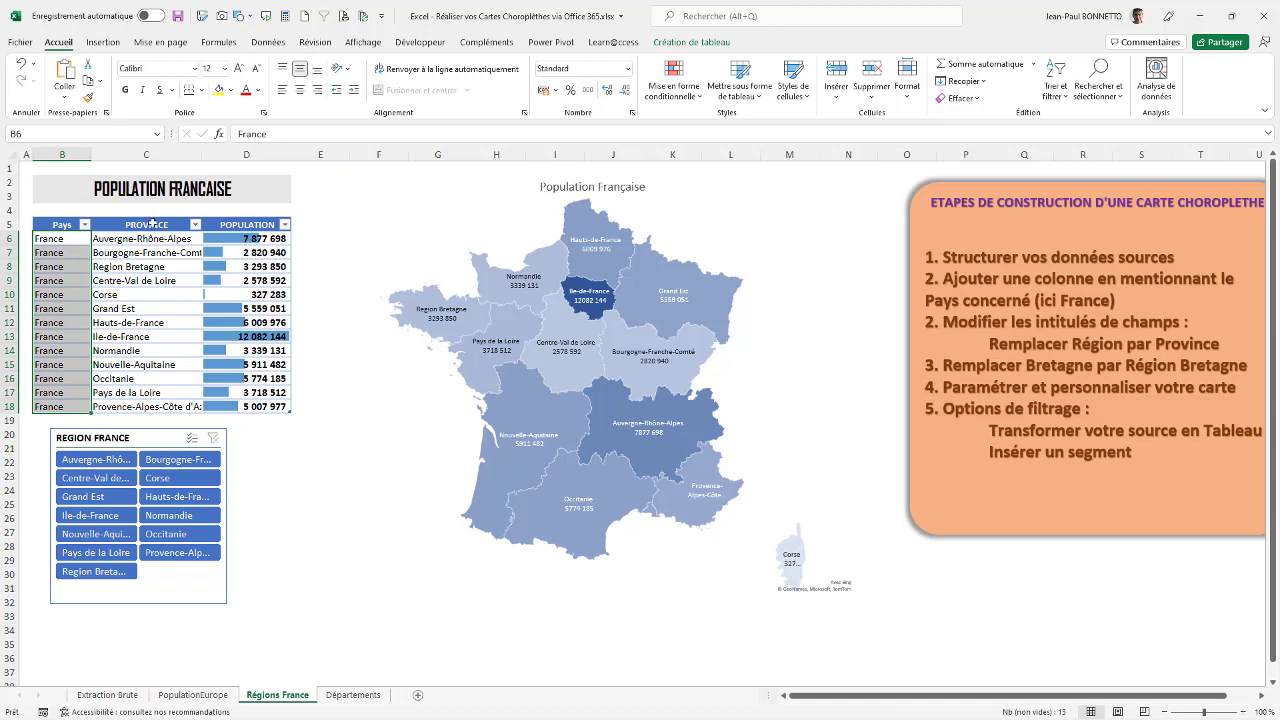
Step: Copy the PROVINCE and POPULATION columns with their headers to cell B3 of a new sheet and autofit column B
{"action": "left_click_drag", "start_coordinate": [150, 224], "coordinate": [243, 405]}
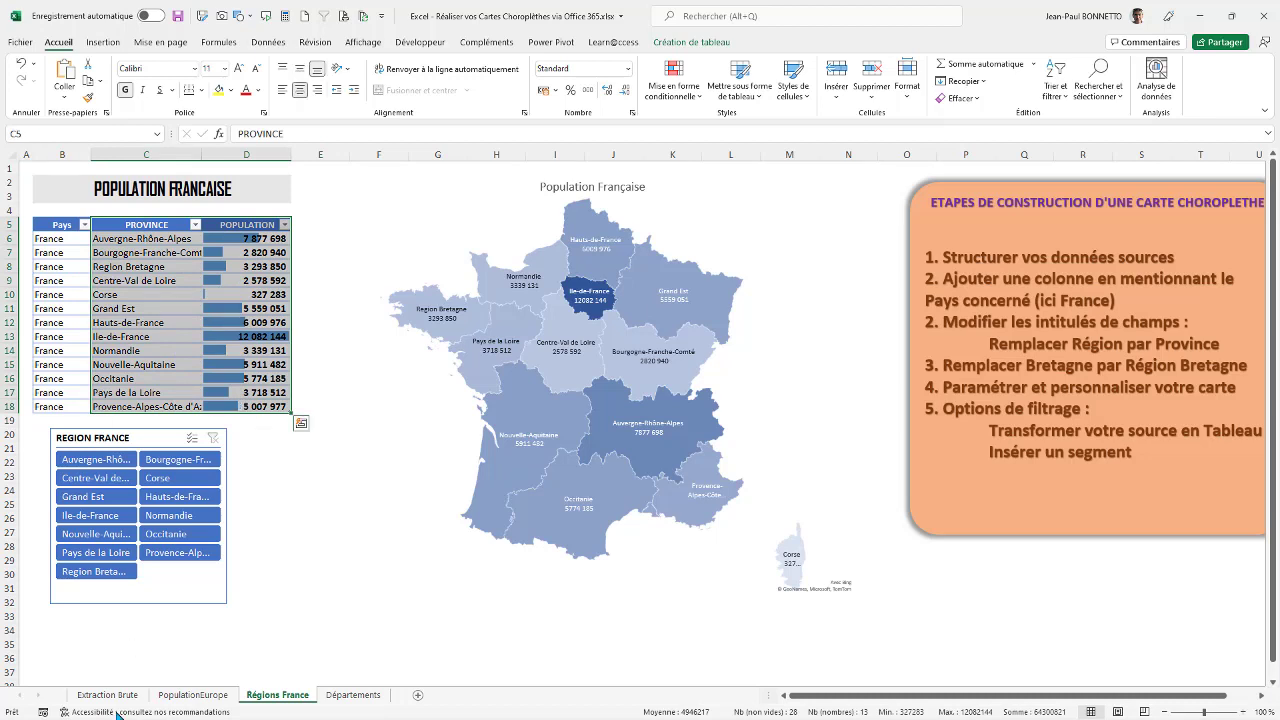
{"action": "key", "text": "ctrl+c"}
{"action": "left_click", "coordinate": [418, 694]}
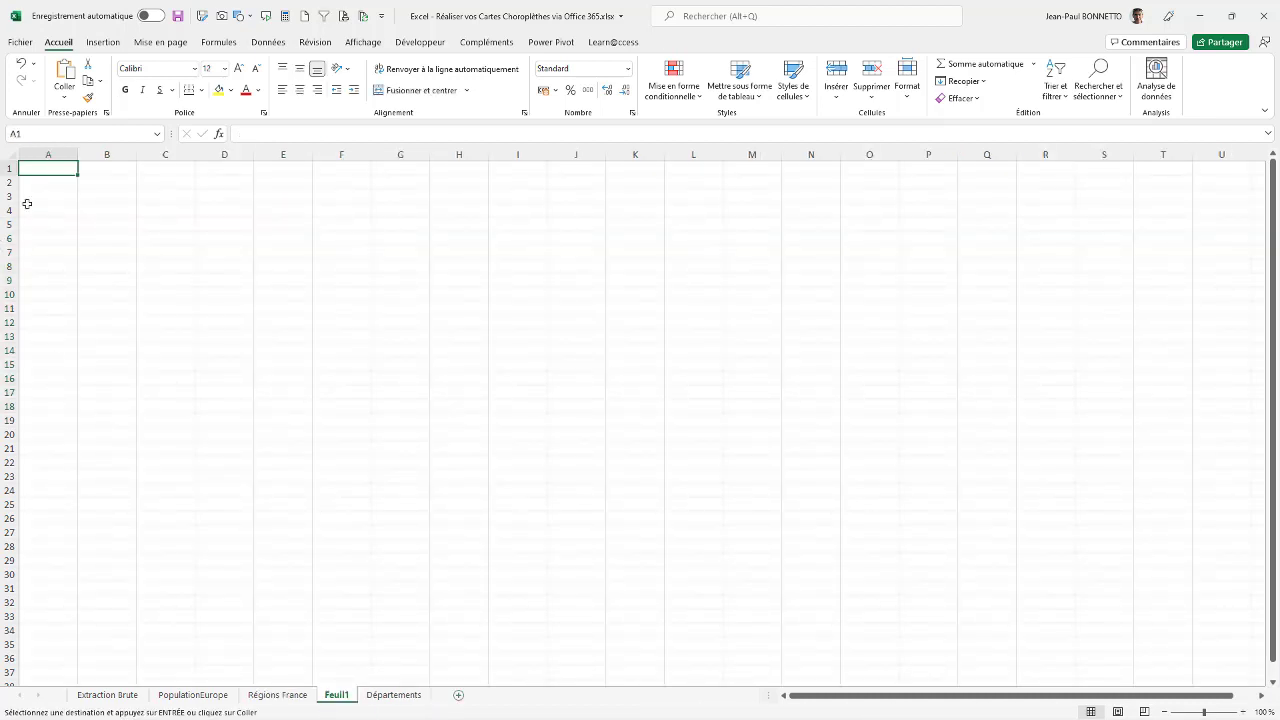
{"action": "left_click", "coordinate": [94, 199]}
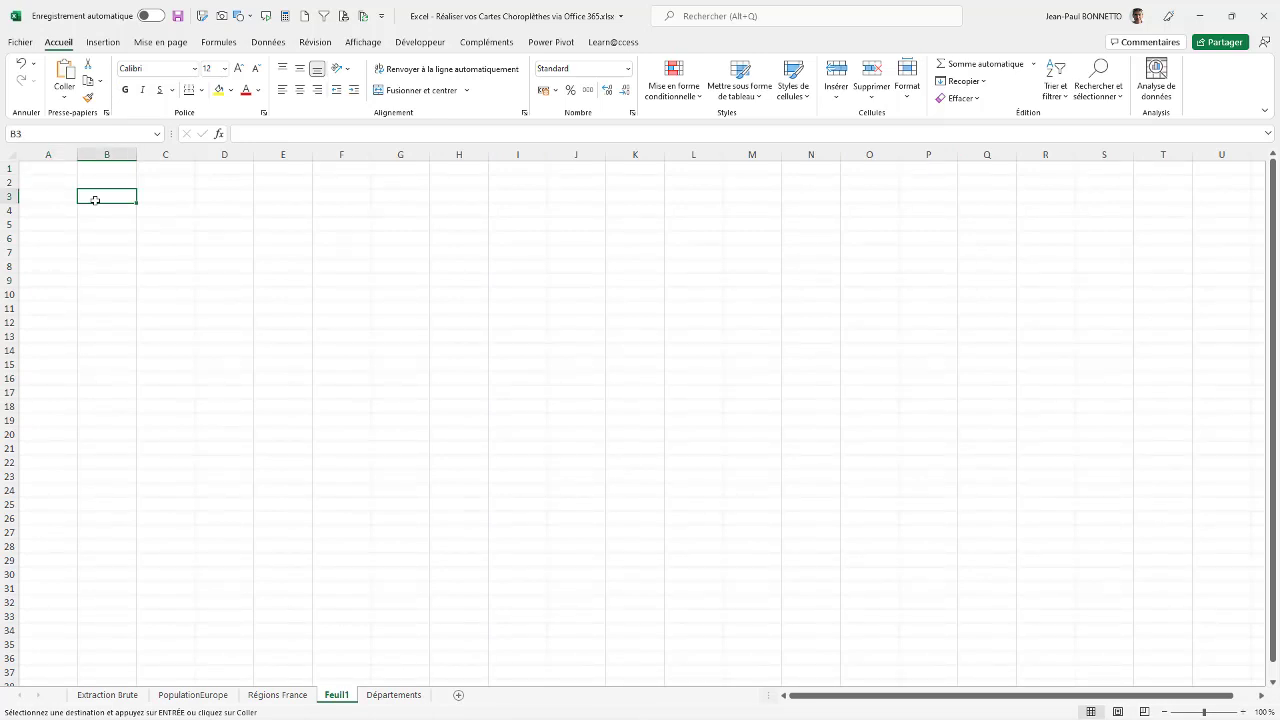
{"action": "key", "text": "ctrl+v"}
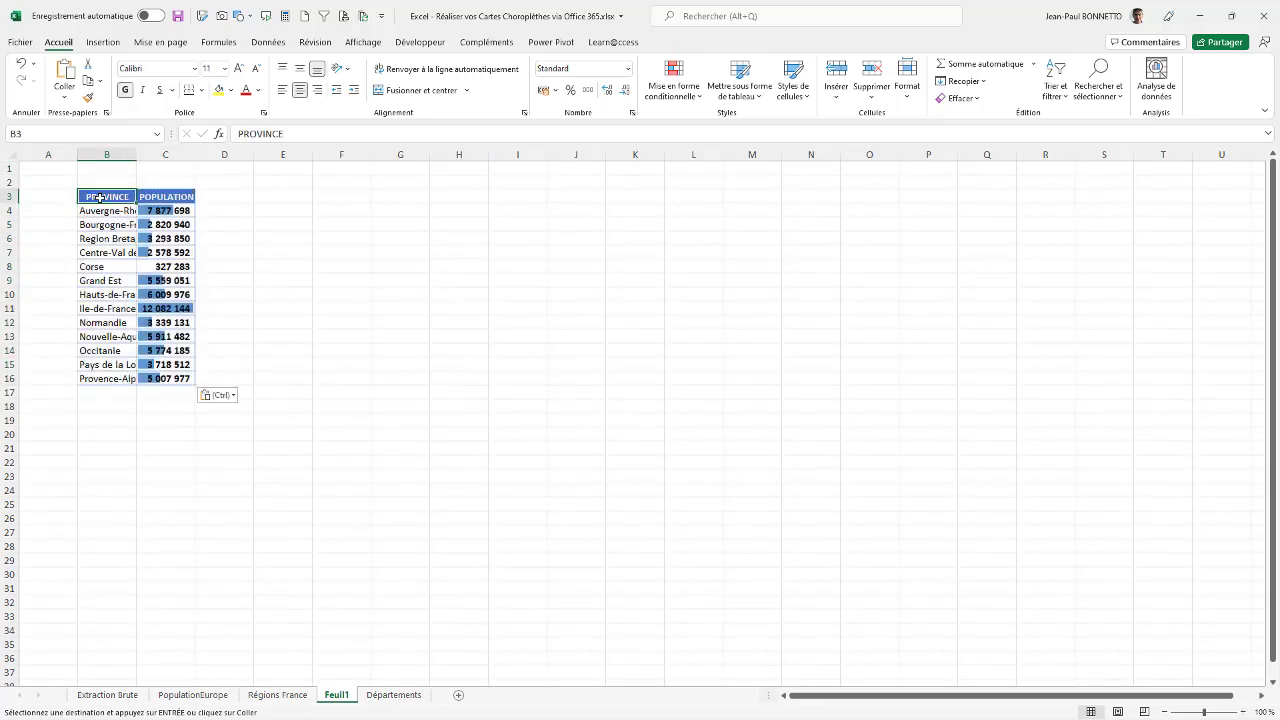
{"action": "double_click", "coordinate": [134, 154]}
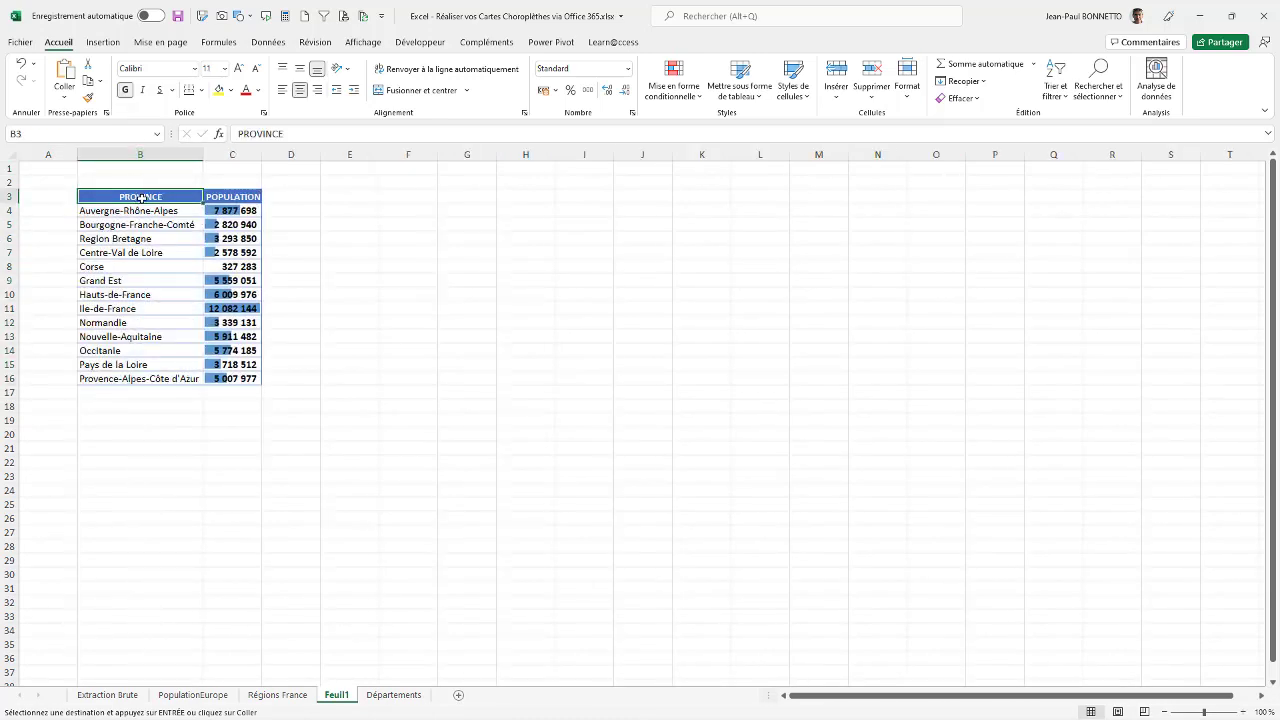
Step: Rename the PROVINCE header in B3 as Région and widen column C so the POPULATION column has more room
{"action": "type", "text": "Rég"}
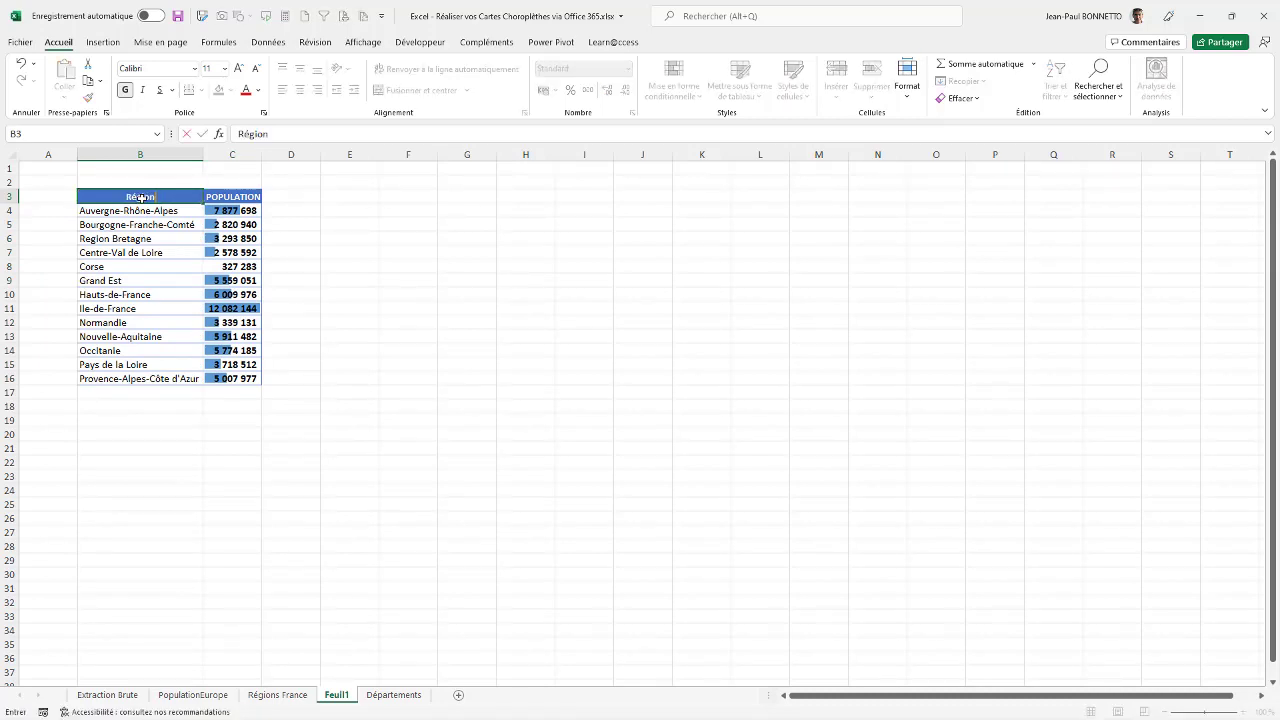
{"action": "type", "text": "ion"}
{"action": "left_click", "coordinate": [528, 296]}
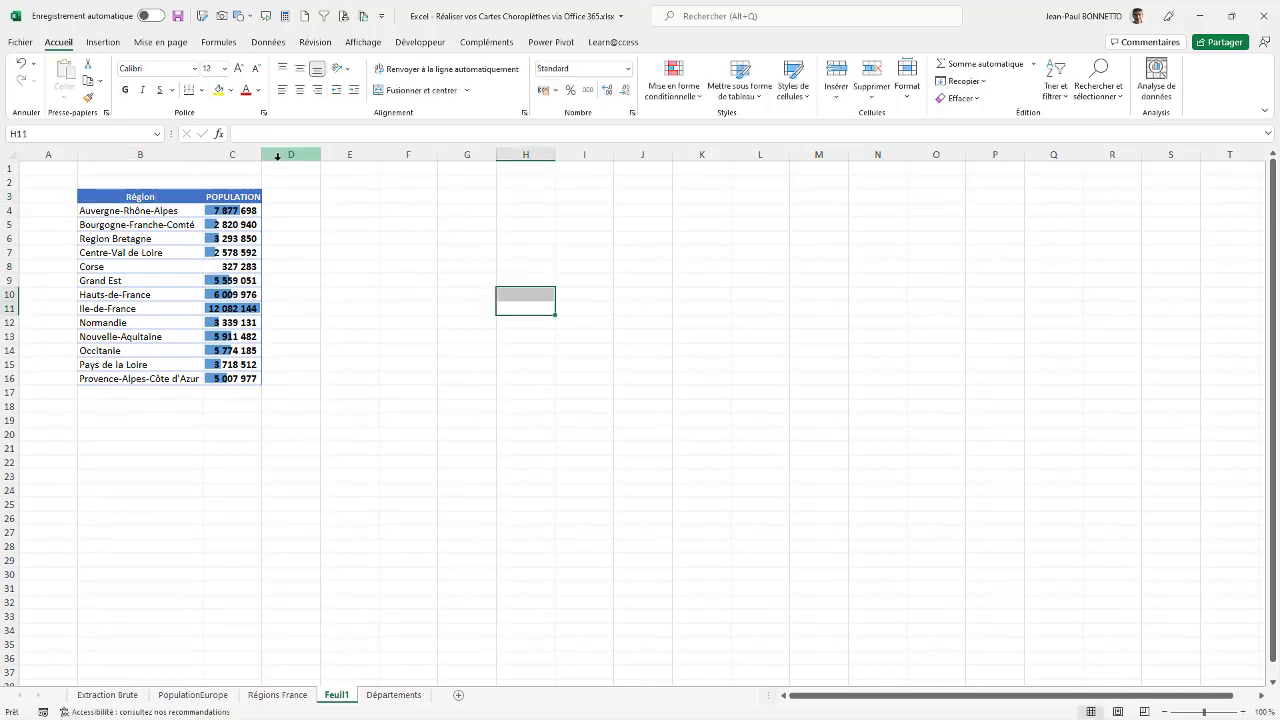
{"action": "left_click_drag", "start_coordinate": [261, 154], "coordinate": [281, 154]}
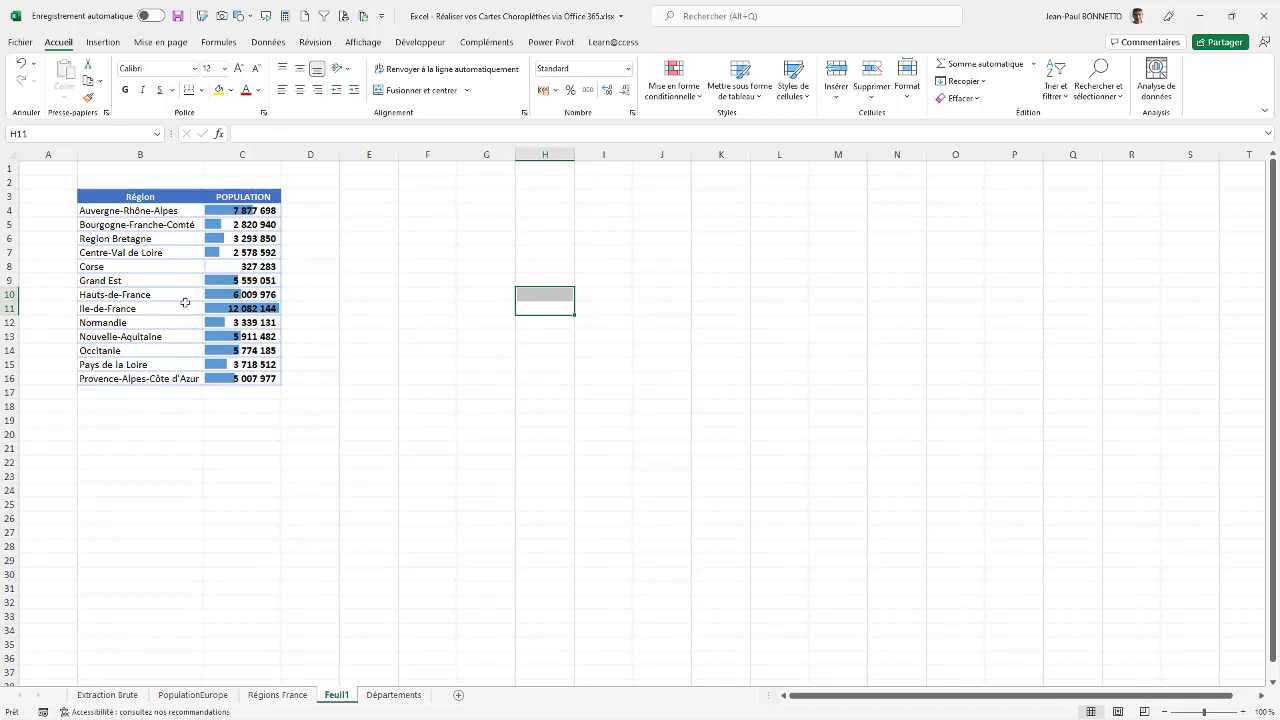
{"action": "left_click", "coordinate": [161, 406]}
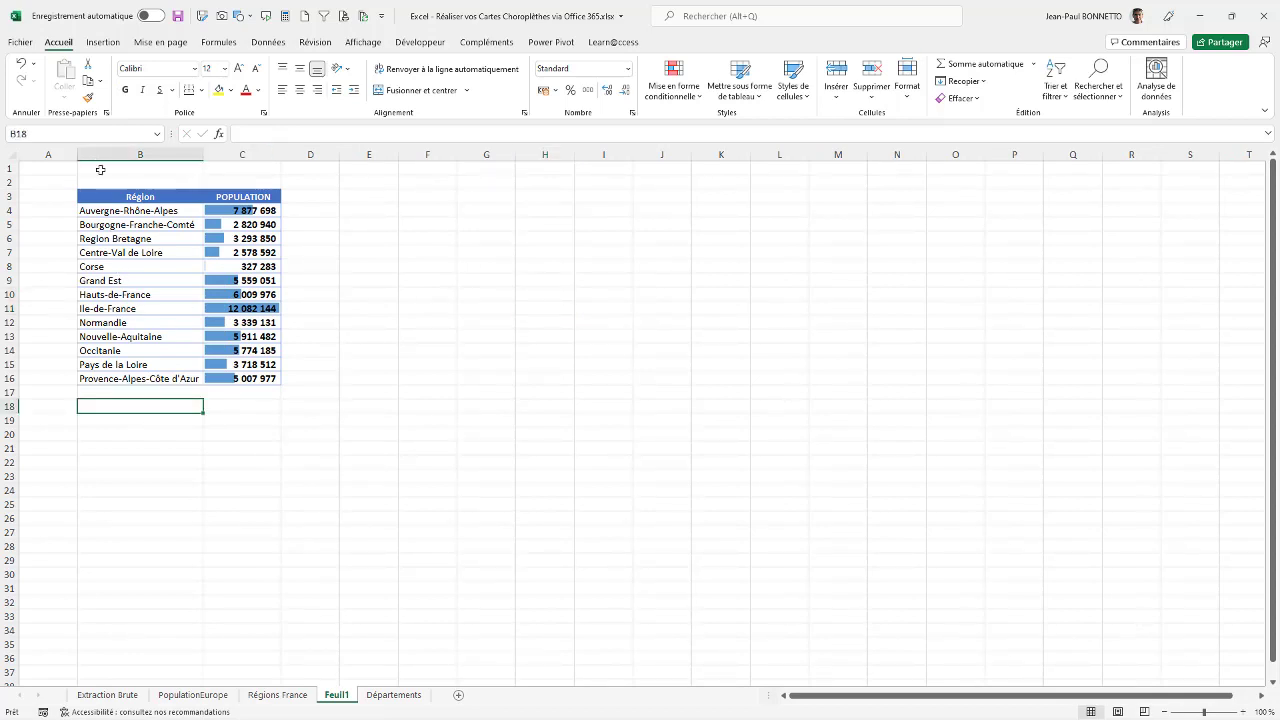
Step: Try a choropleth map chart from the range B3:C16 and place it beside the data
{"action": "left_click_drag", "start_coordinate": [96, 213], "coordinate": [231, 226]}
{"action": "left_click", "coordinate": [140, 216]}
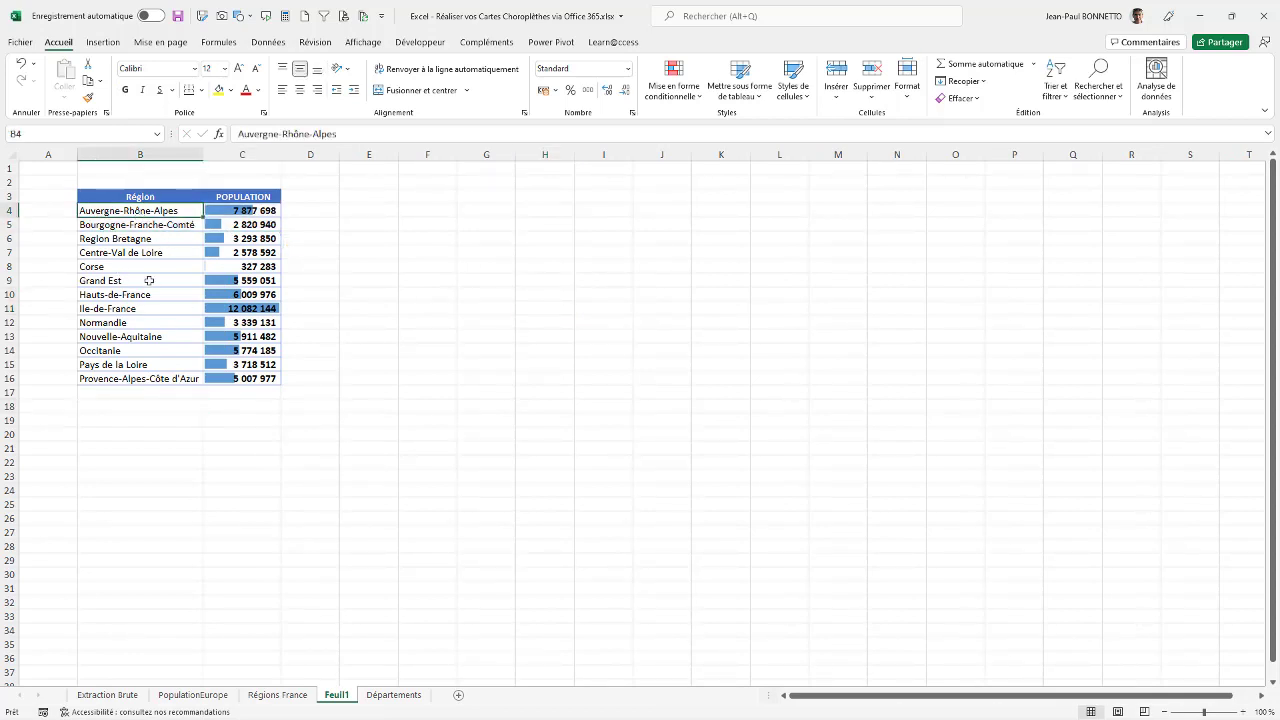
{"action": "left_click", "coordinate": [148, 251]}
{"action": "left_click_drag", "start_coordinate": [145, 197], "coordinate": [255, 380]}
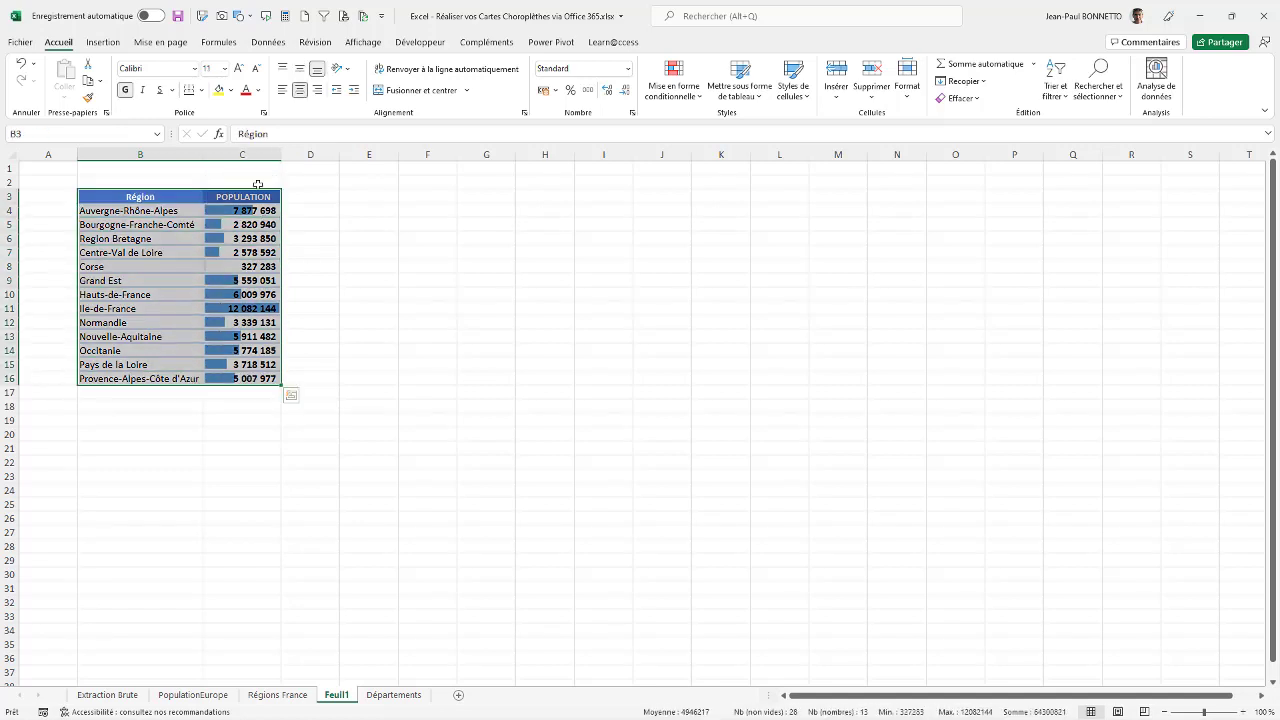
{"action": "left_click", "coordinate": [105, 43]}
{"action": "left_click", "coordinate": [650, 85]}
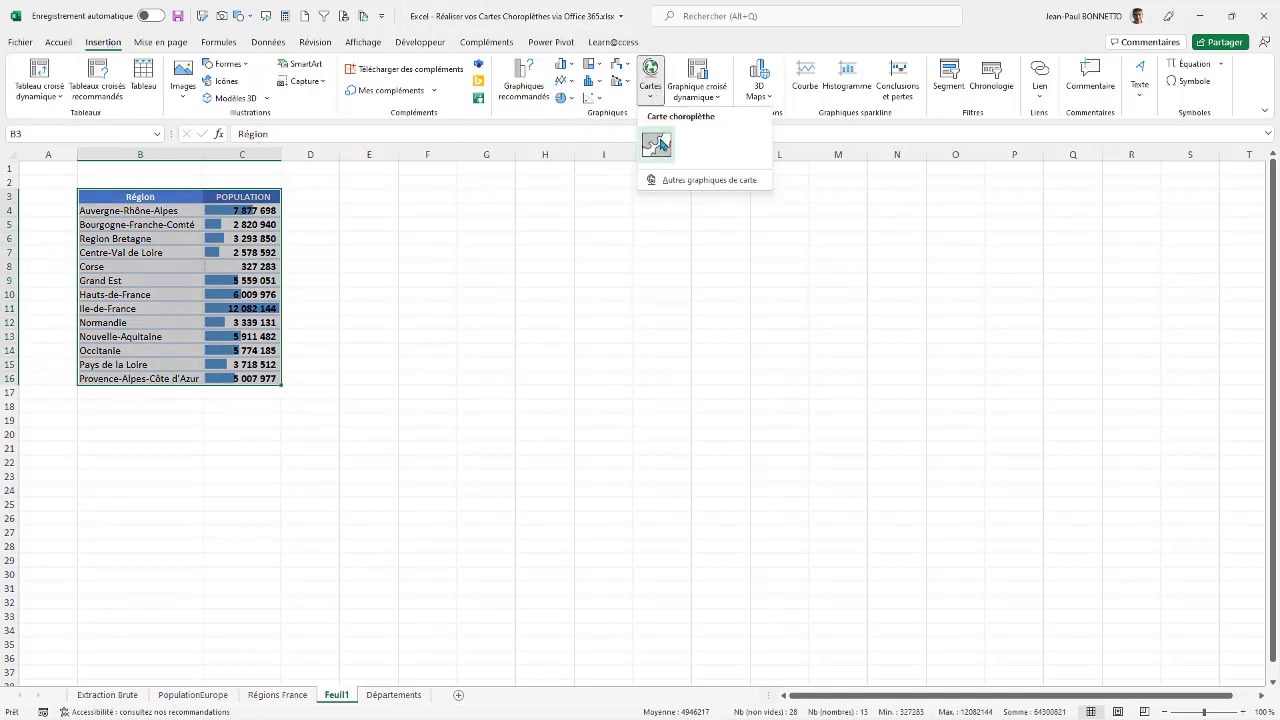
{"action": "left_click", "coordinate": [657, 144]}
{"action": "left_click_drag", "start_coordinate": [717, 332], "coordinate": [695, 203]}
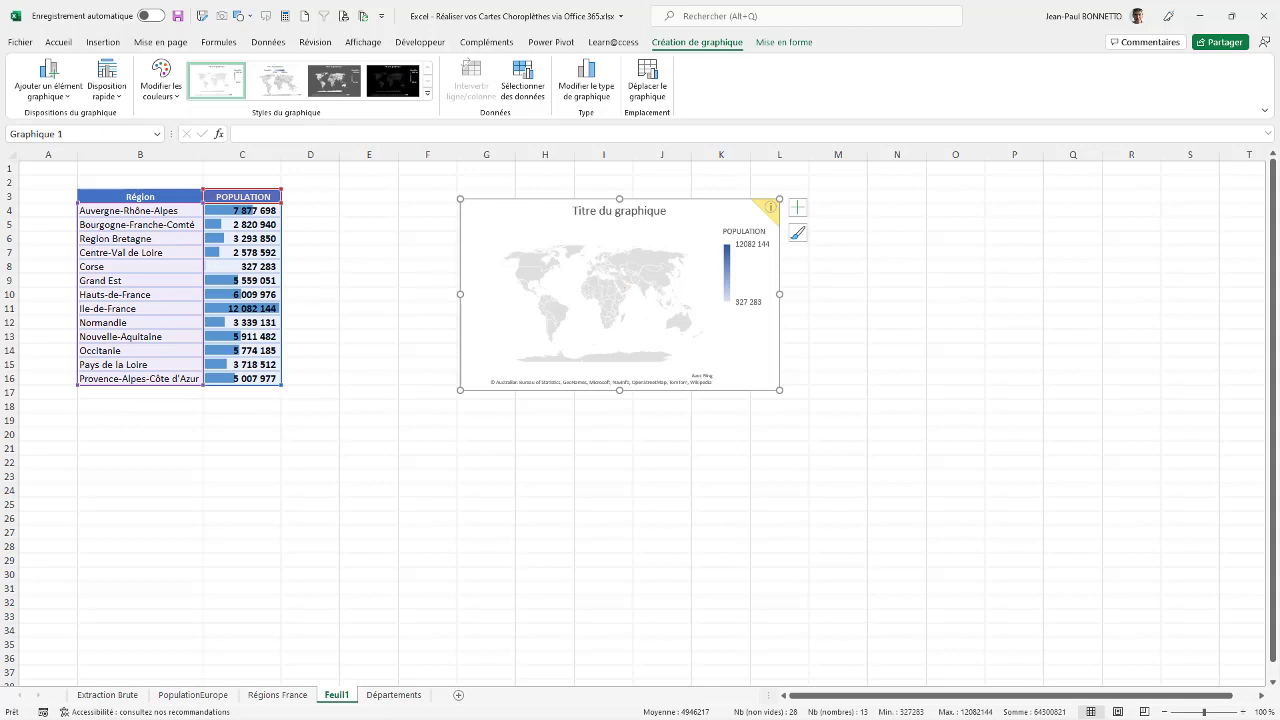
{"action": "left_click_drag", "start_coordinate": [700, 205], "coordinate": [709, 211]}
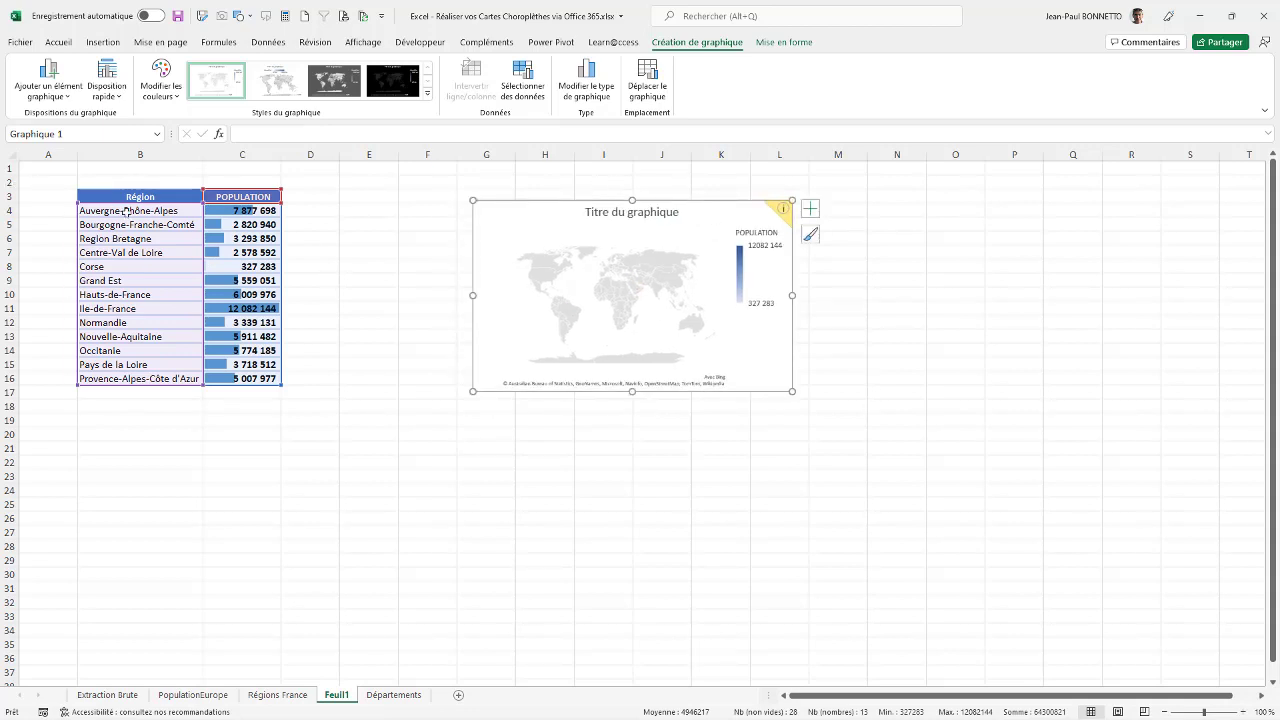
Step: Format the region and population range B3:C16 as a table with headers in a blue style
{"action": "left_click", "coordinate": [98, 245]}
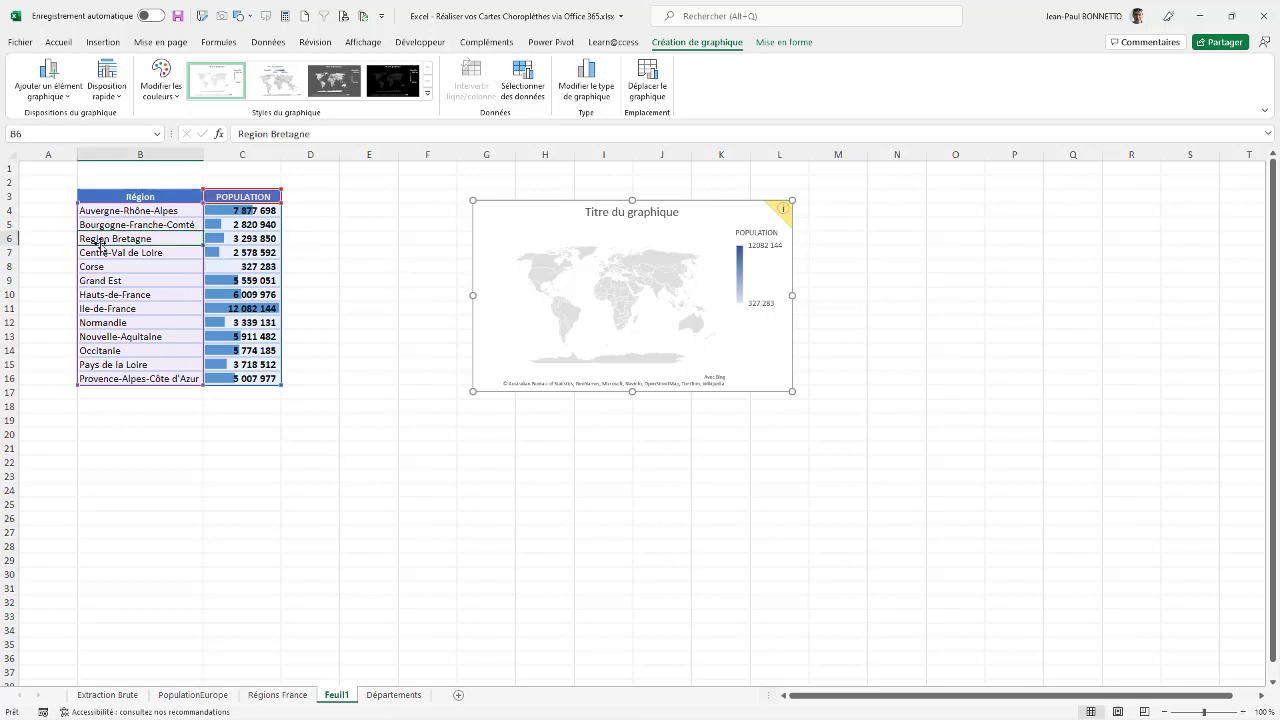
{"action": "left_click", "coordinate": [143, 209]}
{"action": "left_click", "coordinate": [152, 196]}
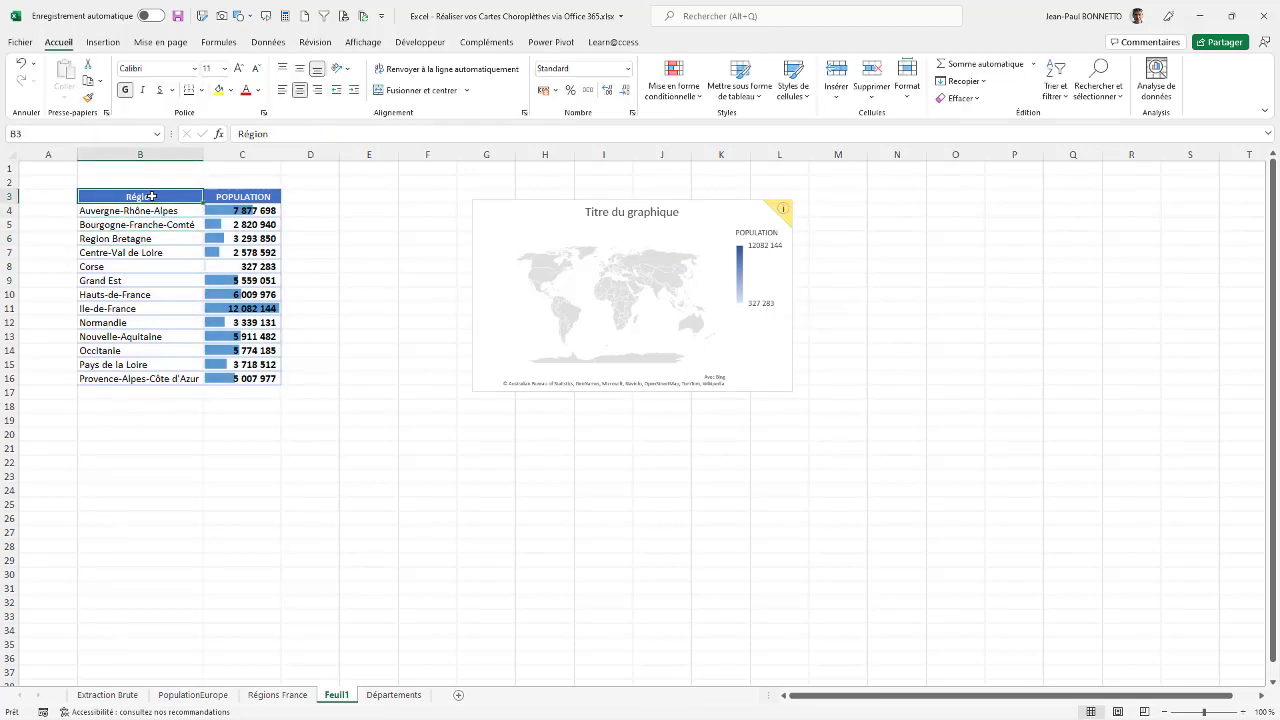
{"action": "left_click", "coordinate": [739, 80]}
{"action": "left_click", "coordinate": [779, 165]}
{"action": "left_click", "coordinate": [620, 437]}
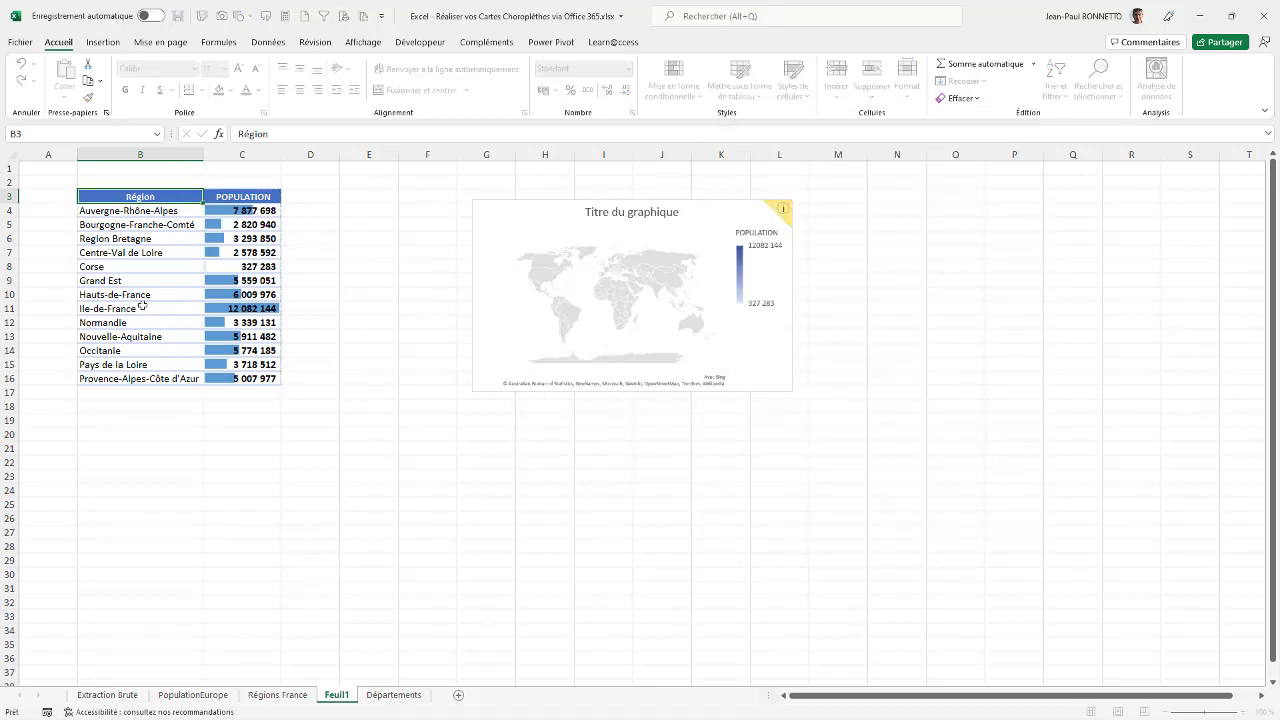
Step: Insert table columns before the Région column and delete column C, leaving one blank column before Région
{"action": "right_click", "coordinate": [133, 197]}
{"action": "mouse_move", "coordinate": [180, 355]}
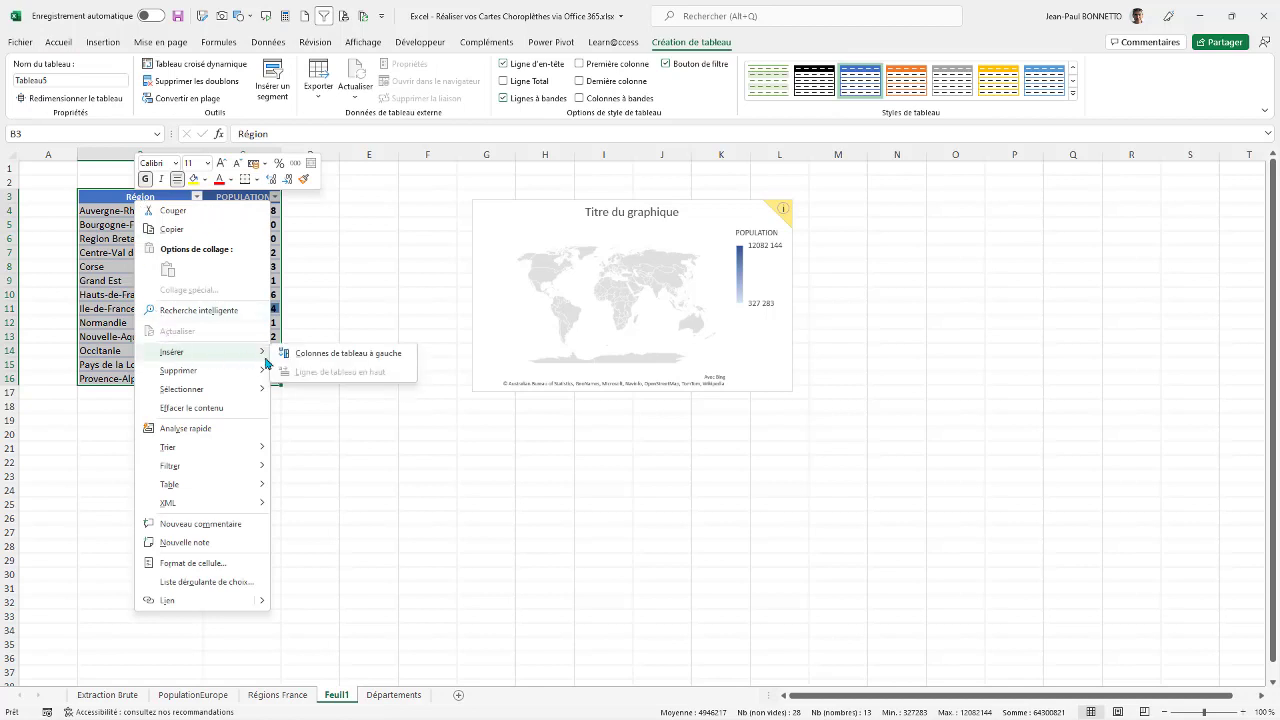
{"action": "left_click", "coordinate": [368, 357]}
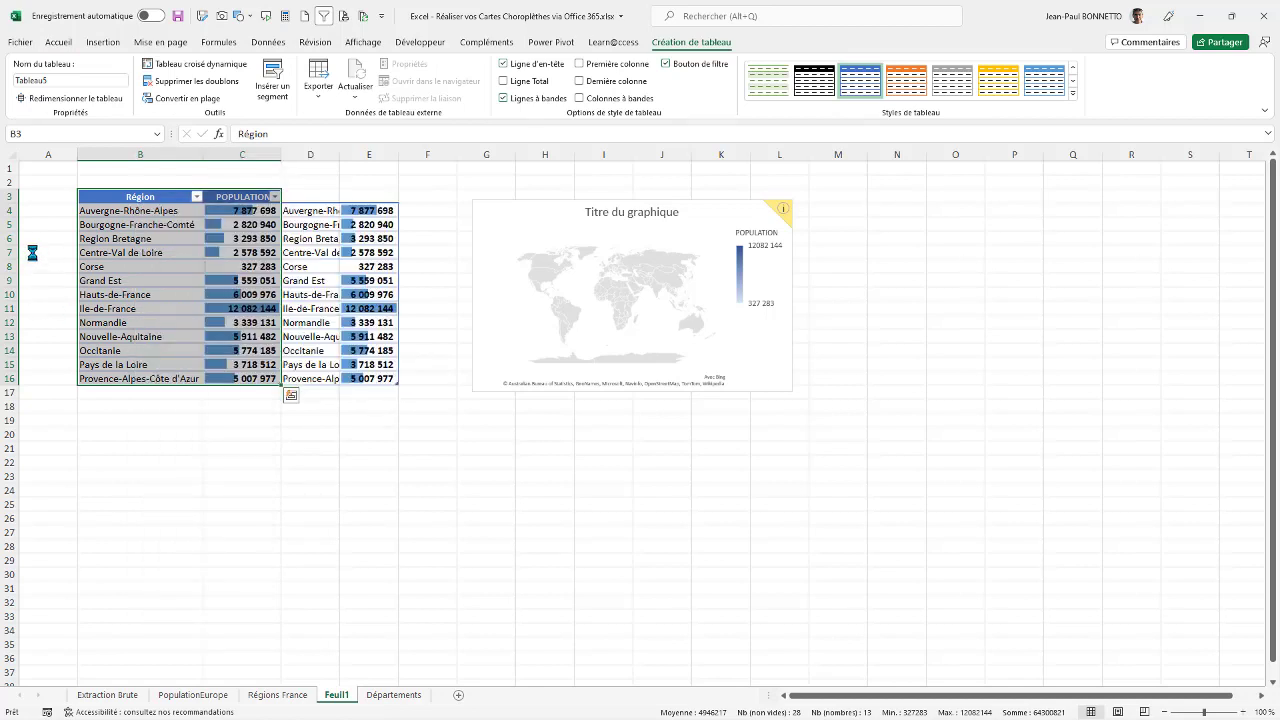
{"action": "left_click", "coordinate": [219, 197]}
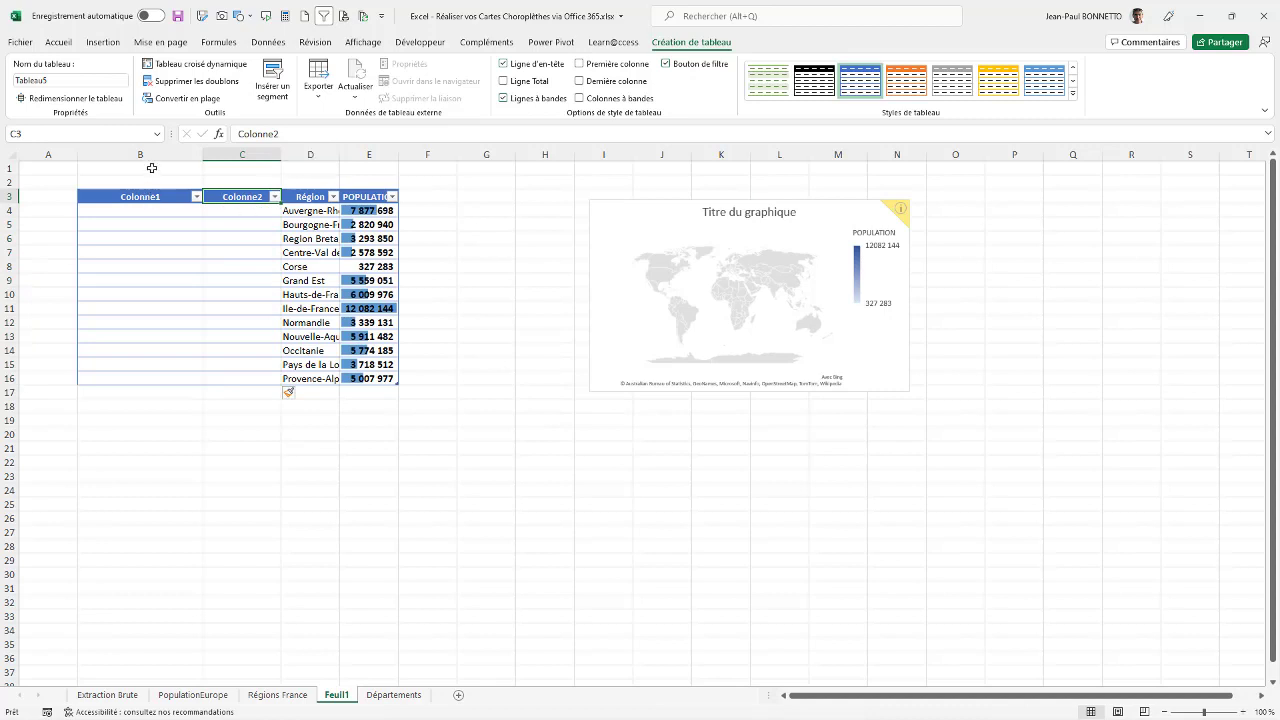
{"action": "left_click", "coordinate": [238, 154]}
{"action": "right_click", "coordinate": [238, 155]}
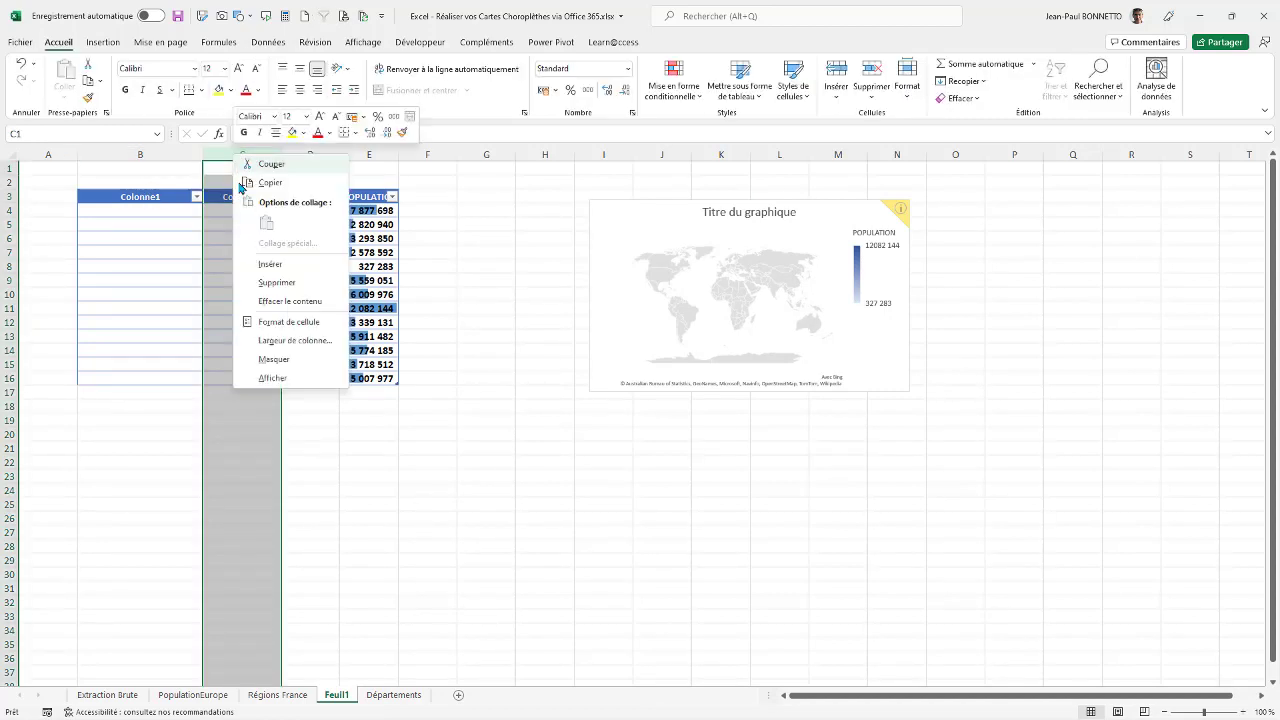
{"action": "left_click", "coordinate": [268, 283]}
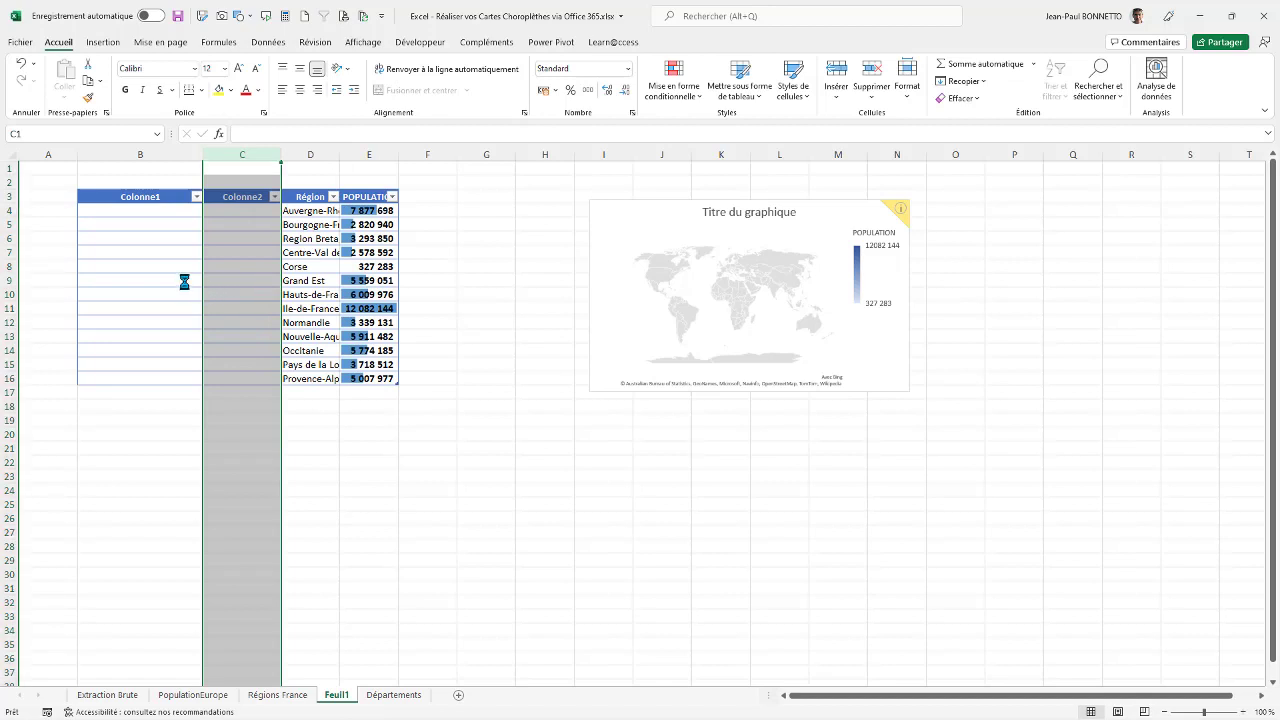
Step: Name the new blank column Pays and fill all of its cells B4:B16 with France
{"action": "left_click", "coordinate": [133, 195]}
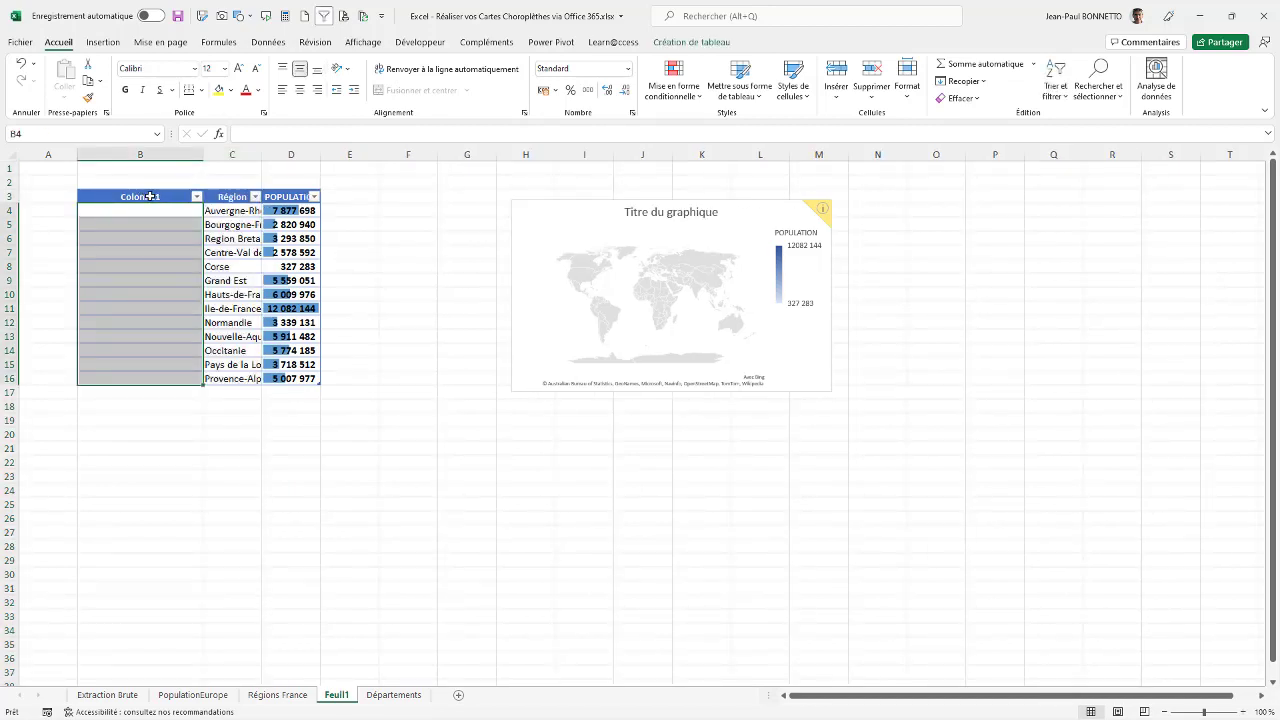
{"action": "left_click", "coordinate": [158, 196]}
{"action": "type", "text": "Pa"}
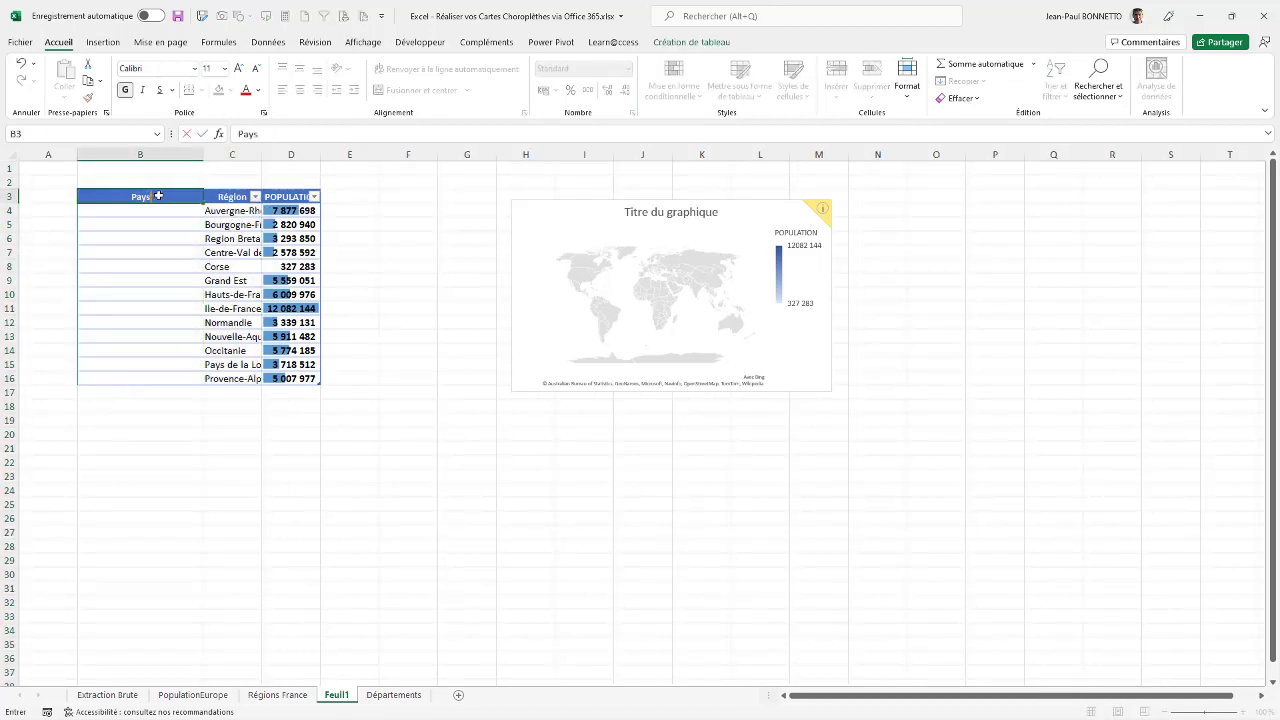
{"action": "type", "text": "ys"}
{"action": "left_click_drag", "start_coordinate": [143, 208], "coordinate": [143, 375]}
{"action": "type", "text": "Frane"}
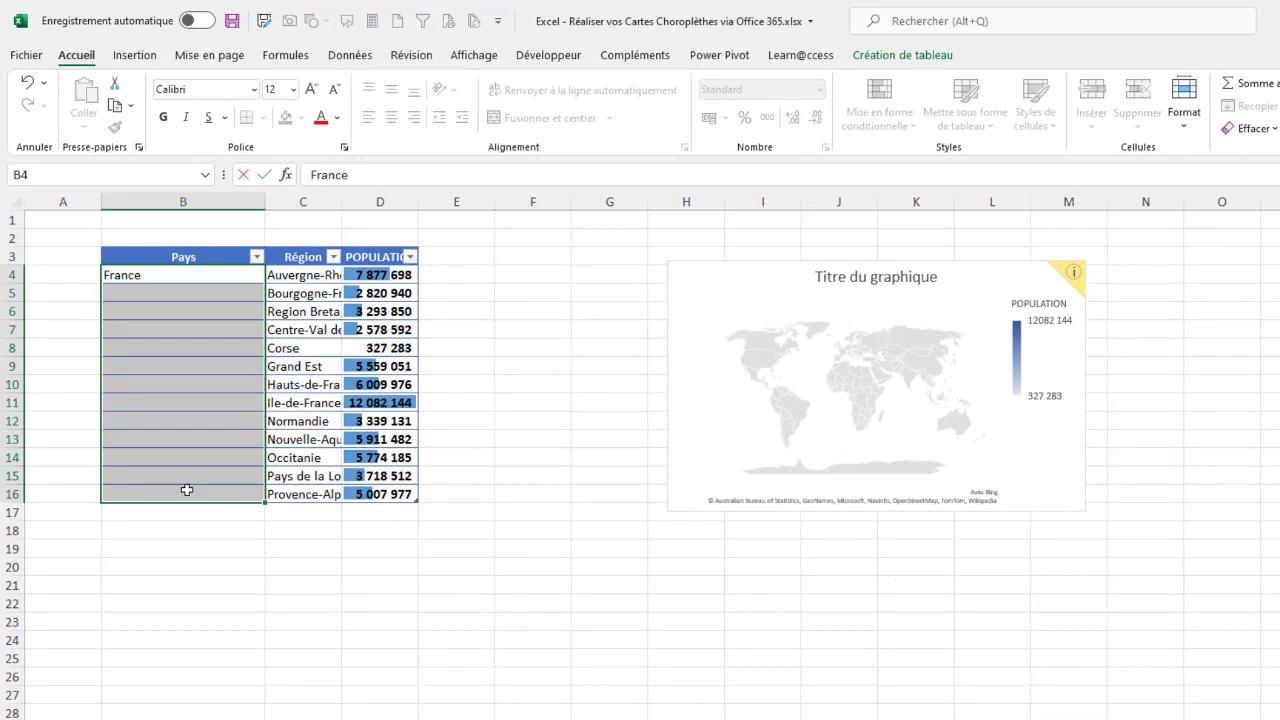
{"action": "key", "text": "ctrl+Return"}
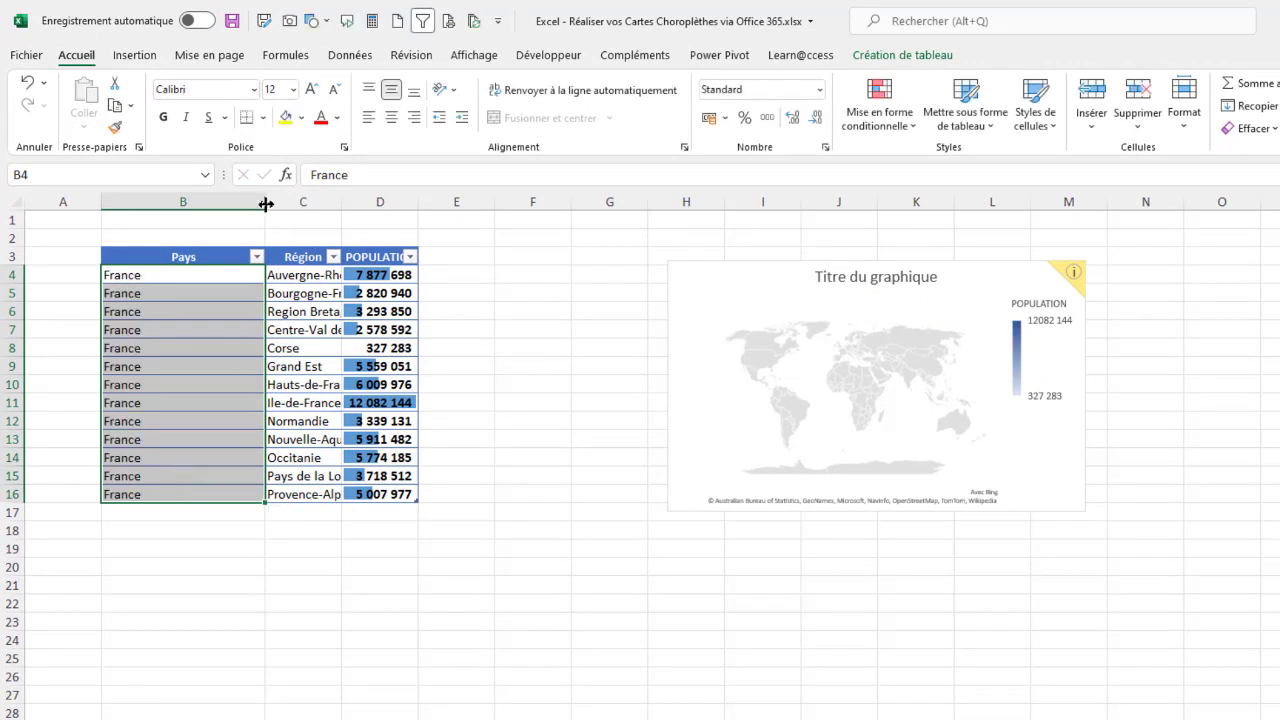
Step: Autofit the Pays column, widen the Région column to fit the region names, and delete the blank map chart
{"action": "double_click", "coordinate": [265, 201]}
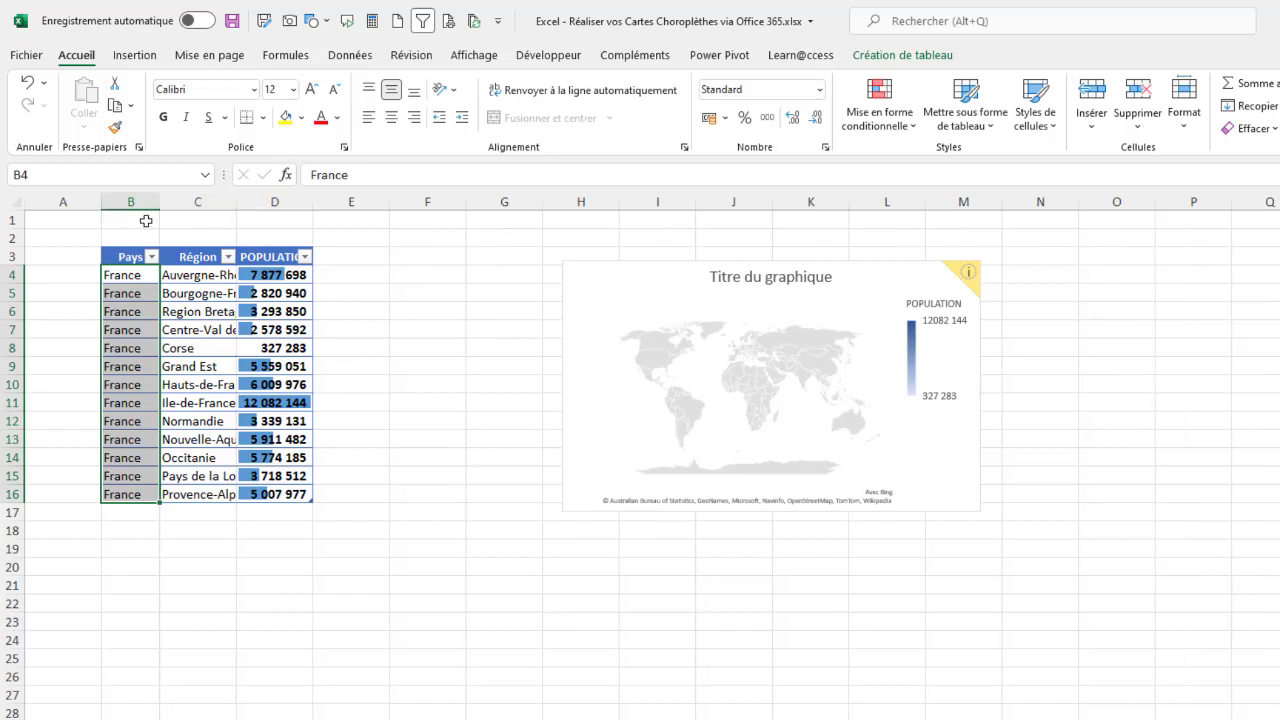
{"action": "left_click_drag", "start_coordinate": [250, 201], "coordinate": [306, 201]}
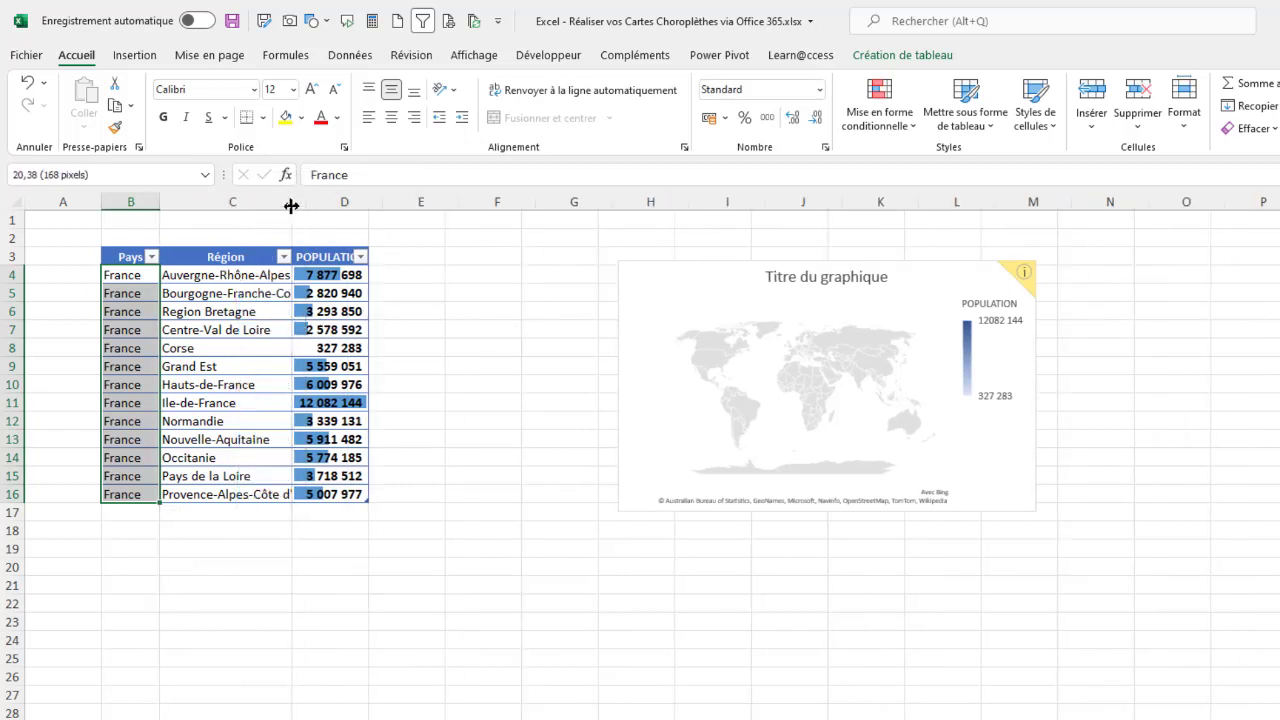
{"action": "left_click", "coordinate": [722, 282]}
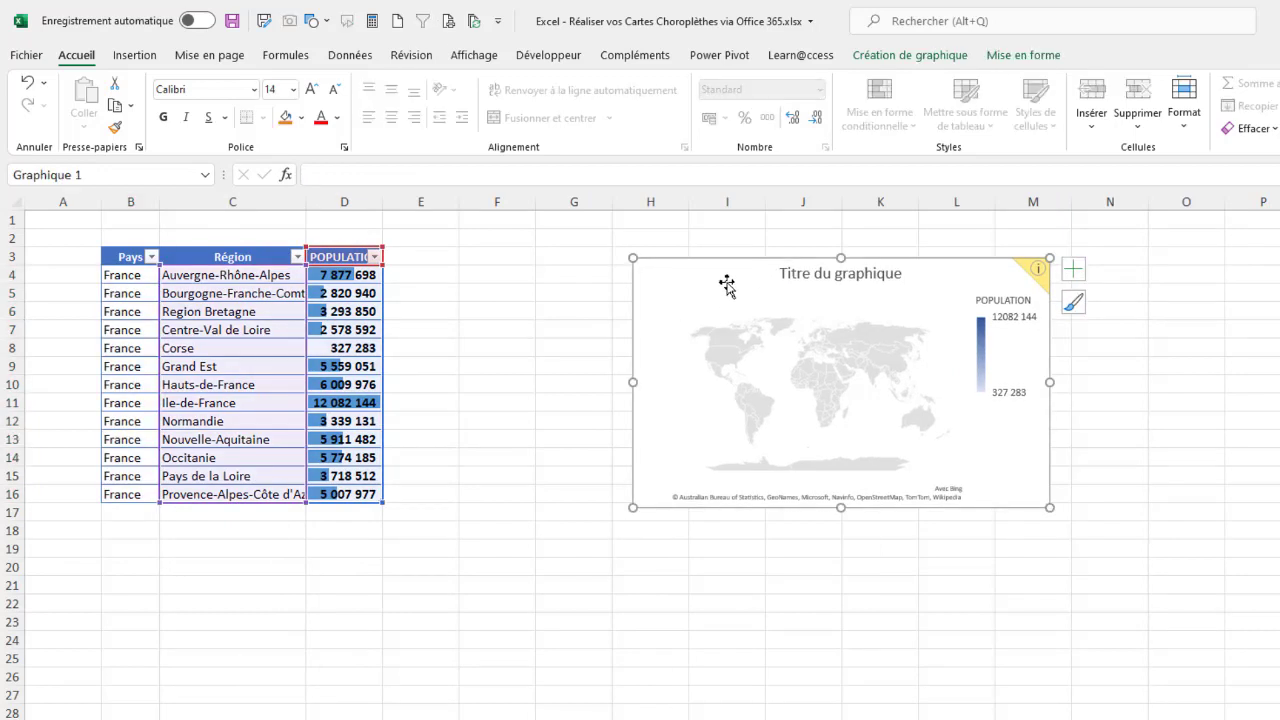
{"action": "key", "text": "Delete"}
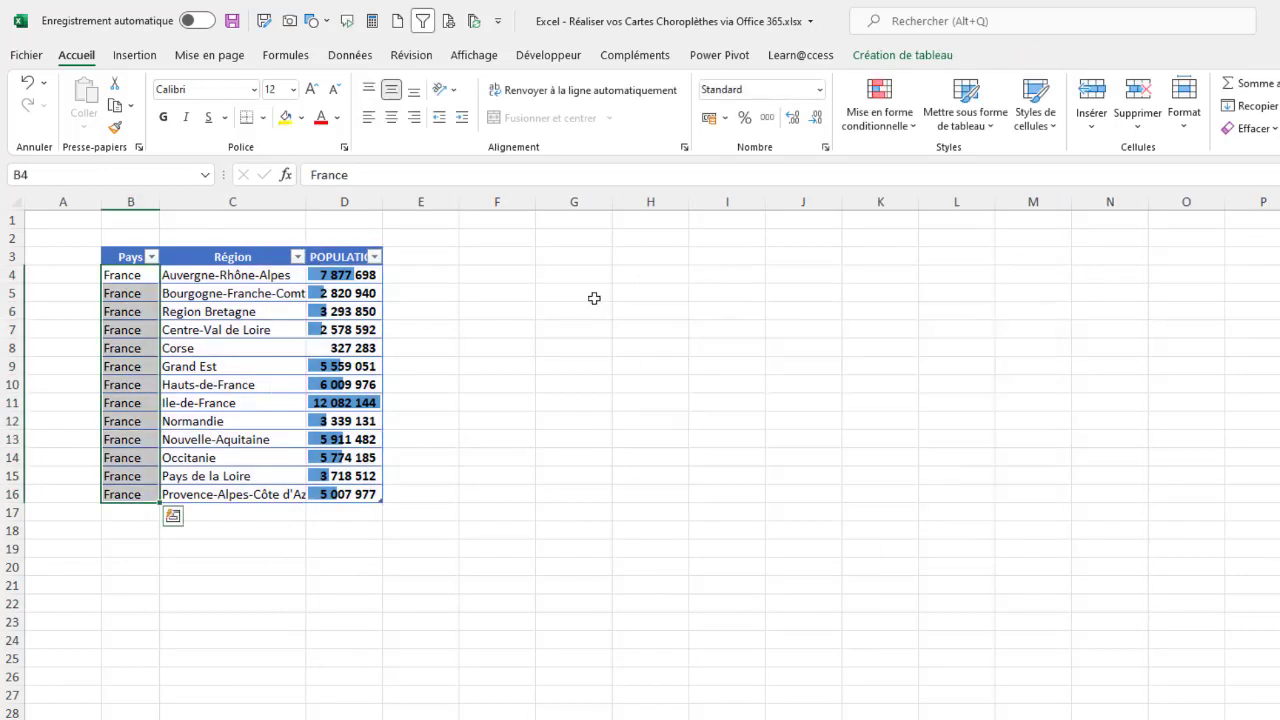
Step: Try a new choropleth map chart based on the table with the Pays column and move it near the table
{"action": "left_click", "coordinate": [208, 311]}
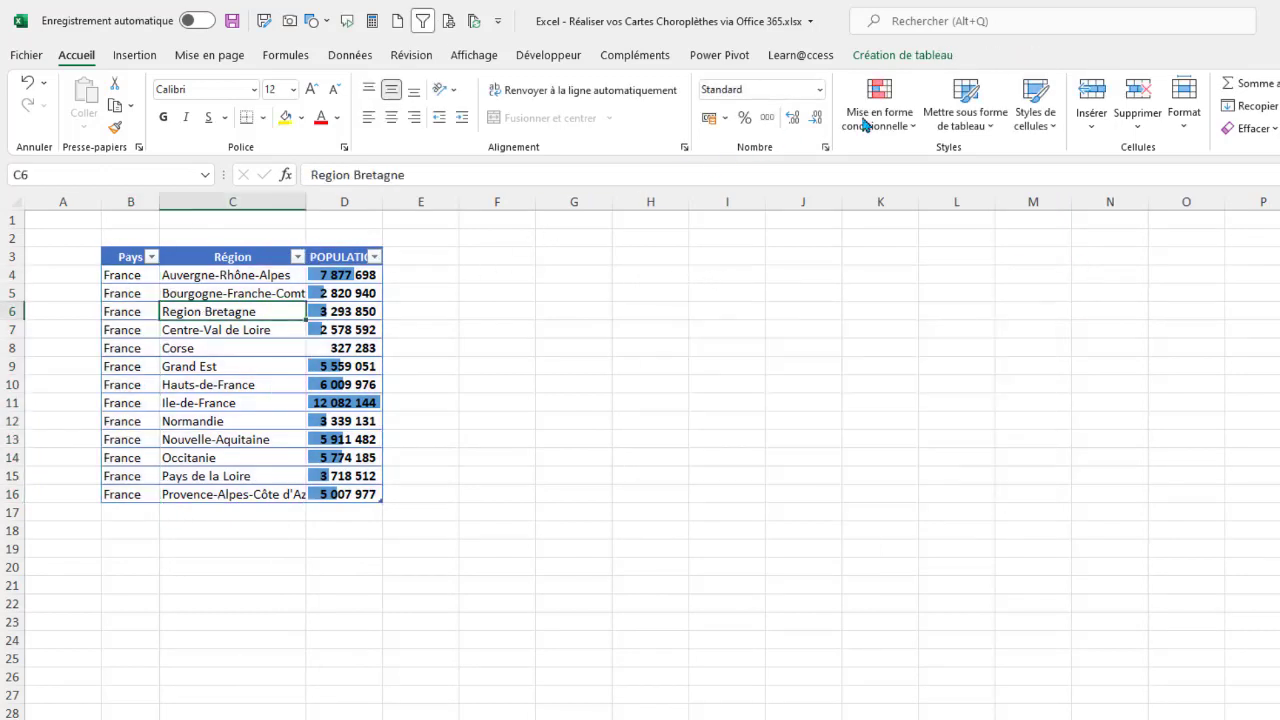
{"action": "left_click", "coordinate": [140, 62]}
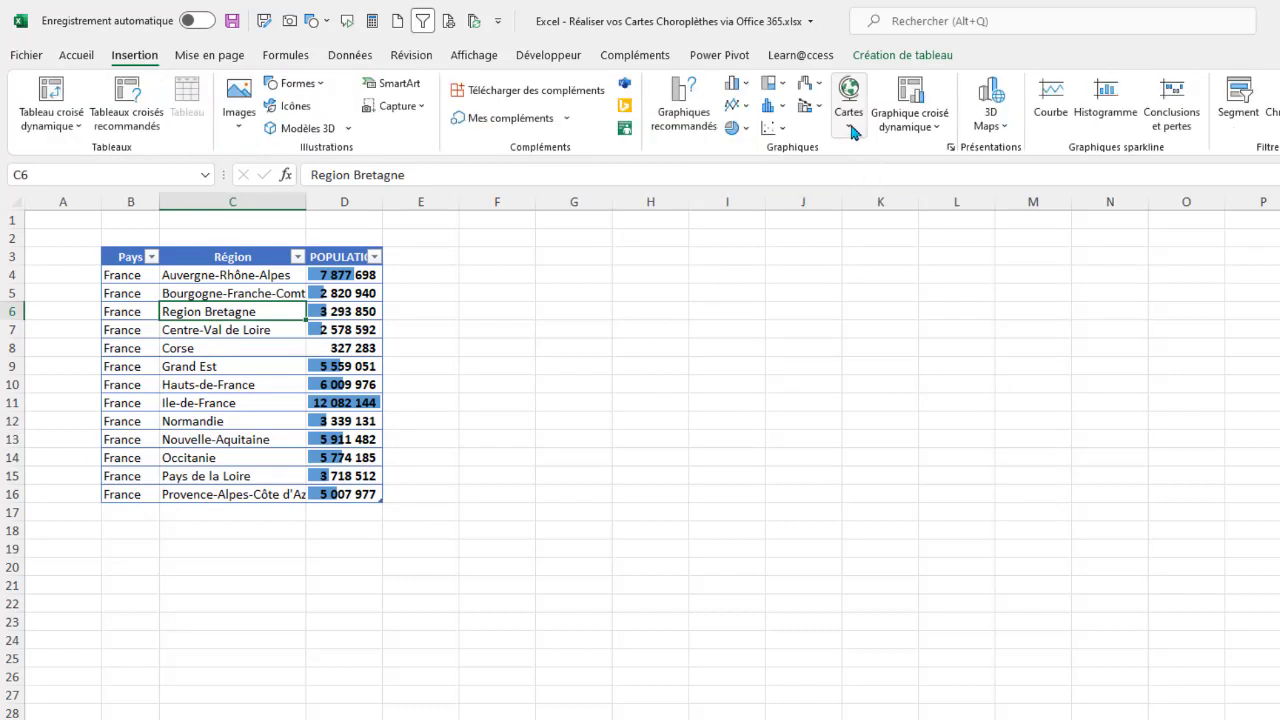
{"action": "left_click", "coordinate": [849, 94]}
{"action": "left_click", "coordinate": [855, 186]}
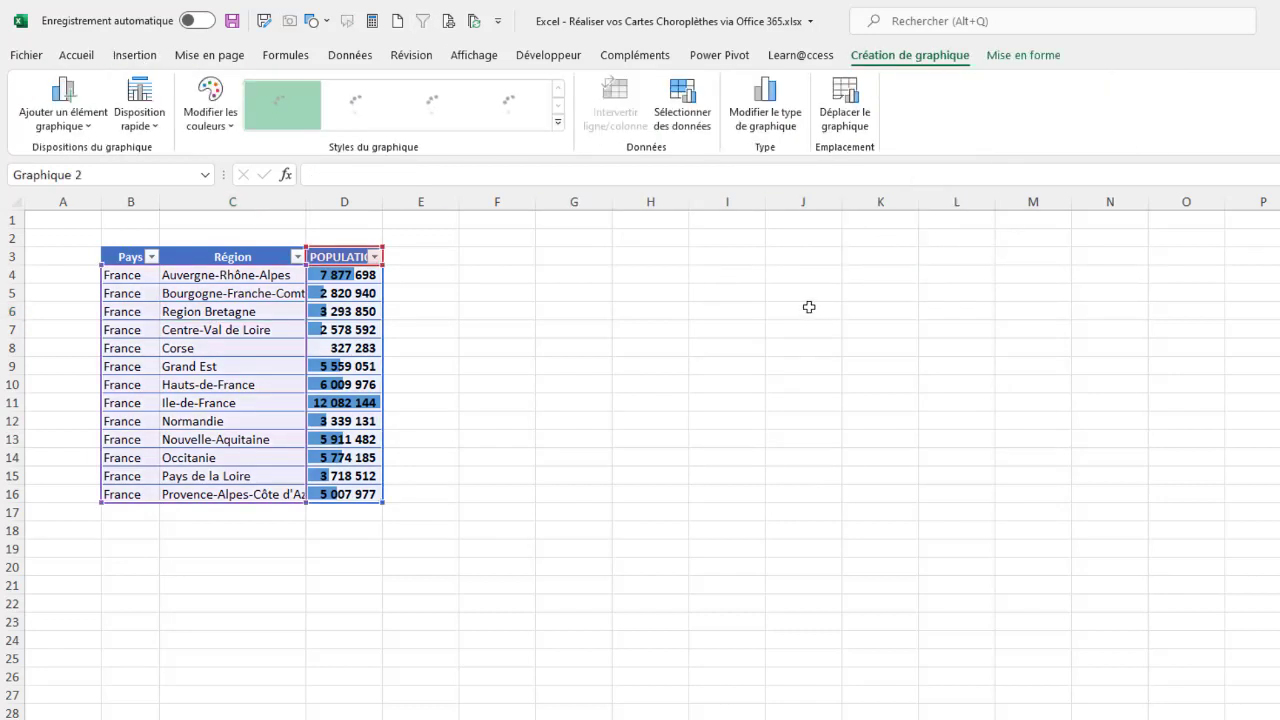
{"action": "mouse_move", "coordinate": [746, 434]}
{"action": "left_mouse_down"}
{"action": "mouse_move", "coordinate": [640, 389]}
{"action": "mouse_move", "coordinate": [620, 254]}
{"action": "mouse_move", "coordinate": [511, 268]}
{"action": "left_mouse_up"}
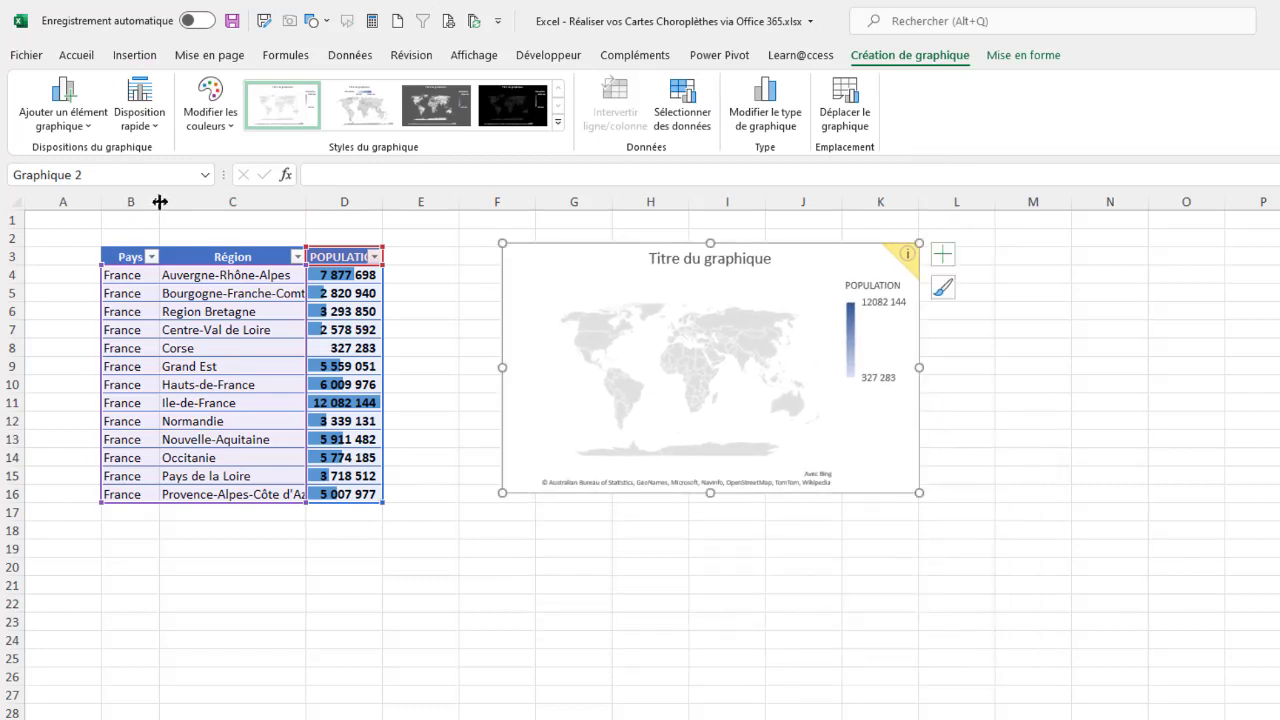
Step: Widen the Pays column slightly and delete the map chart beside the table
{"action": "left_click_drag", "start_coordinate": [160, 202], "coordinate": [180, 202]}
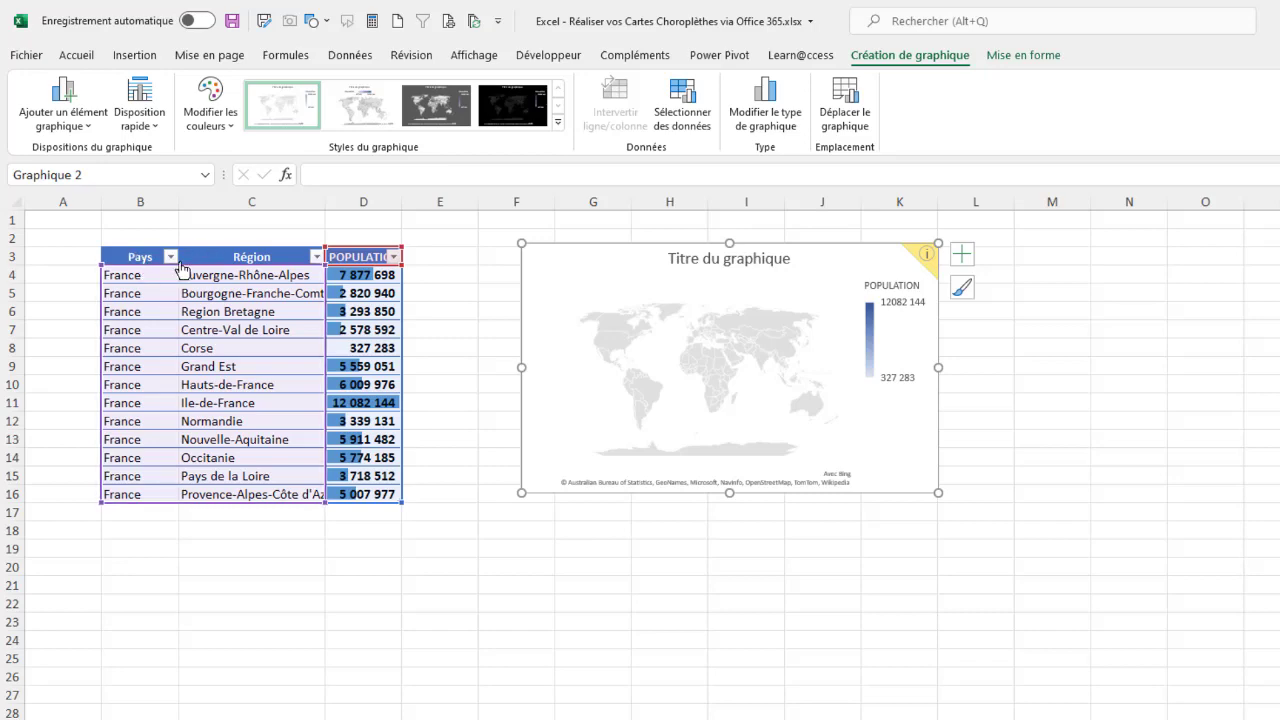
{"action": "left_click", "coordinate": [597, 232]}
{"action": "left_click", "coordinate": [600, 253]}
{"action": "key", "text": "Delete"}
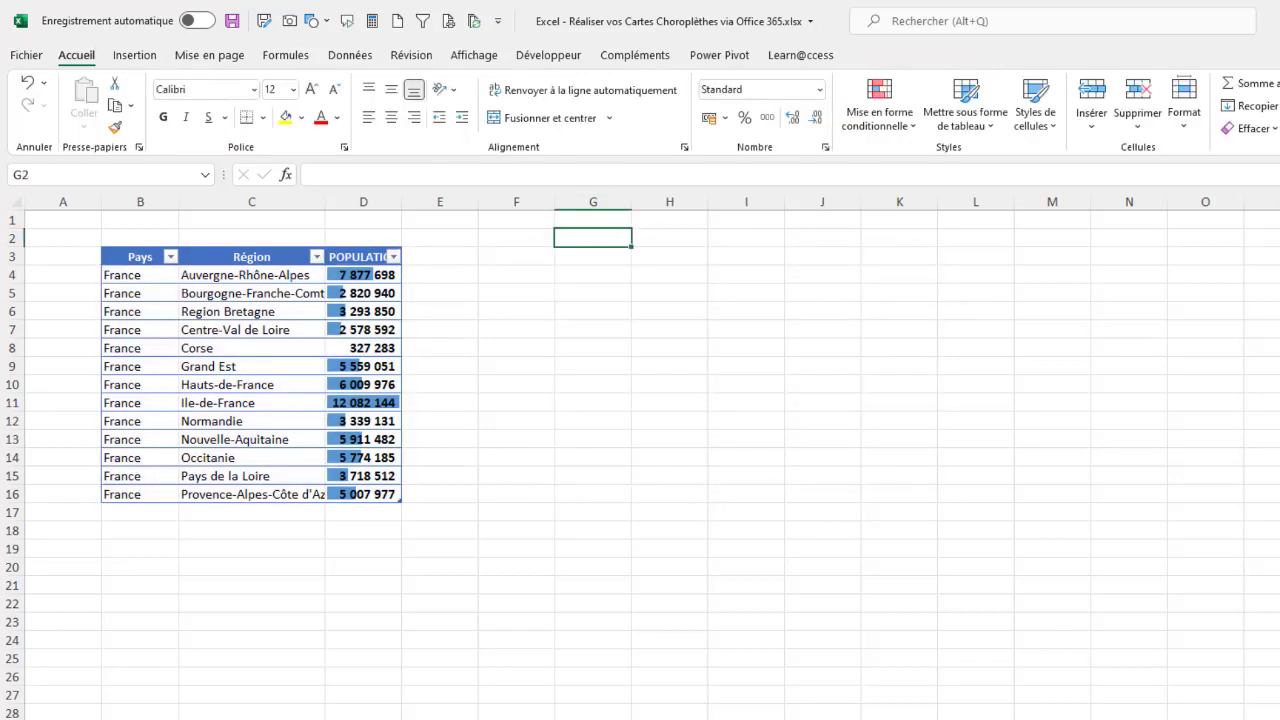
Step: Select the whole table B3:D16, autofit the POPULATION column, and insert a choropleth map chart from the selection
{"action": "left_click", "coordinate": [101, 245]}
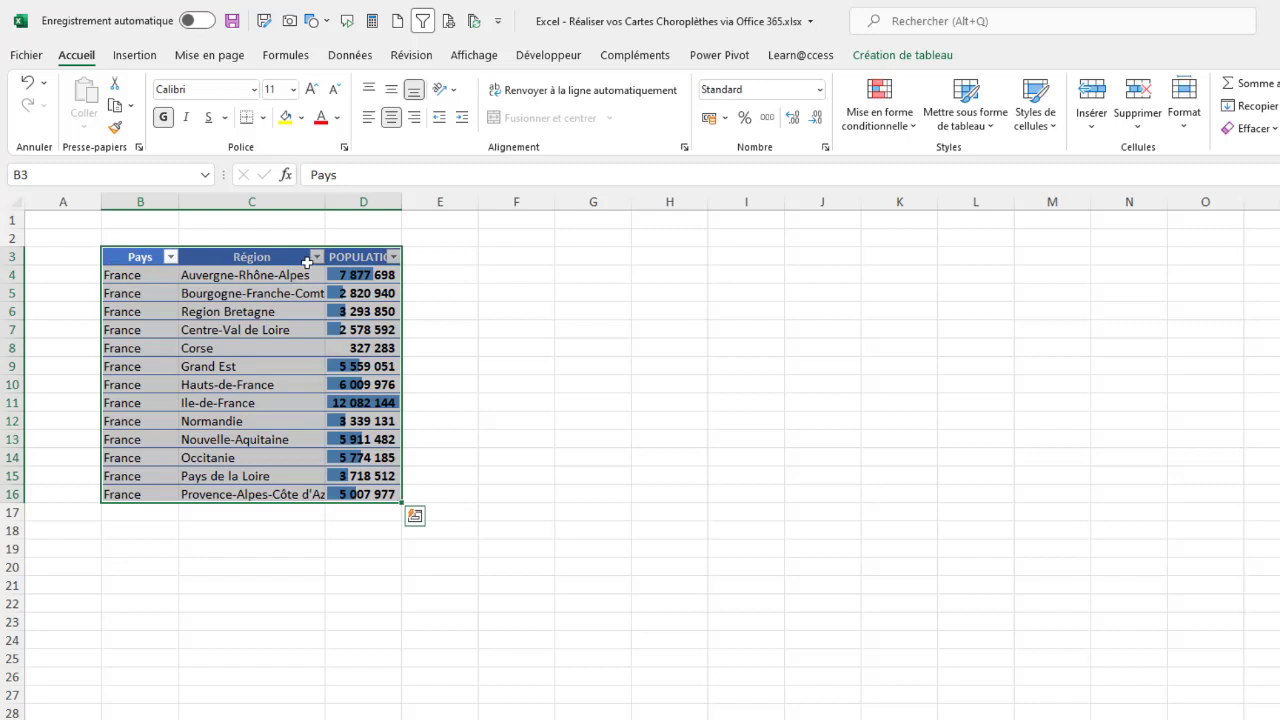
{"action": "double_click", "coordinate": [403, 200]}
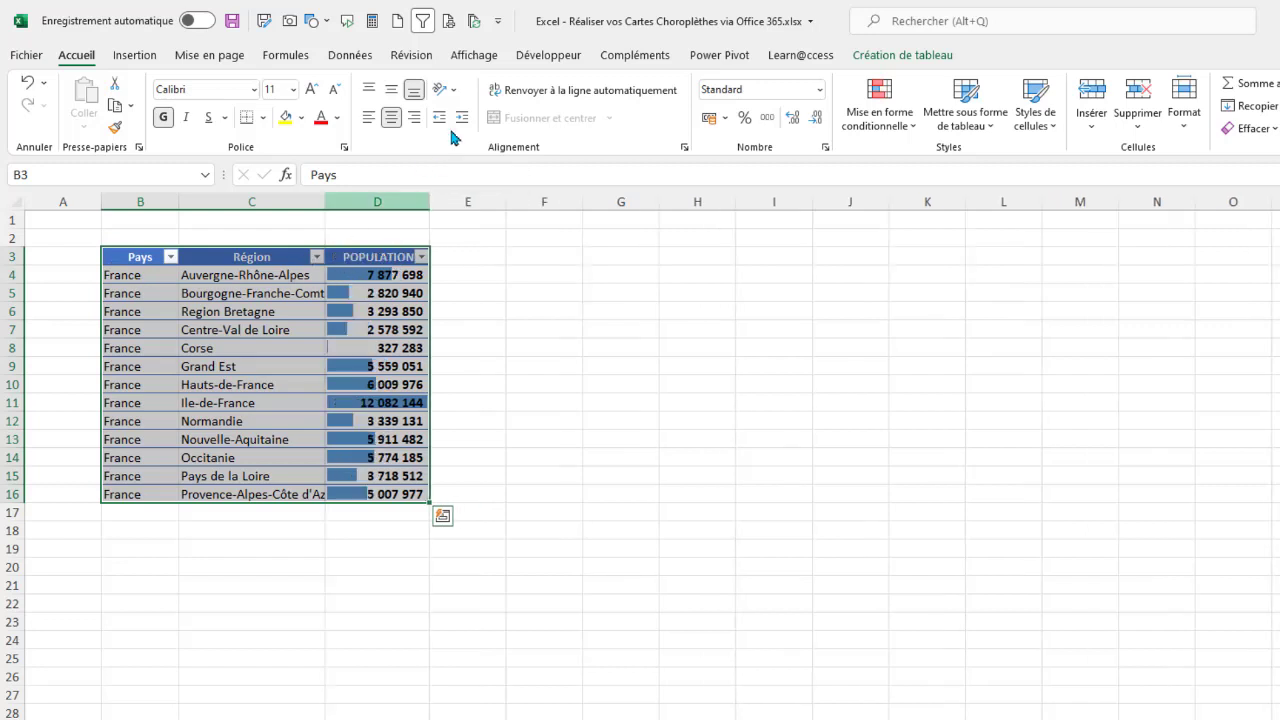
{"action": "left_click", "coordinate": [128, 57]}
{"action": "left_click", "coordinate": [849, 98]}
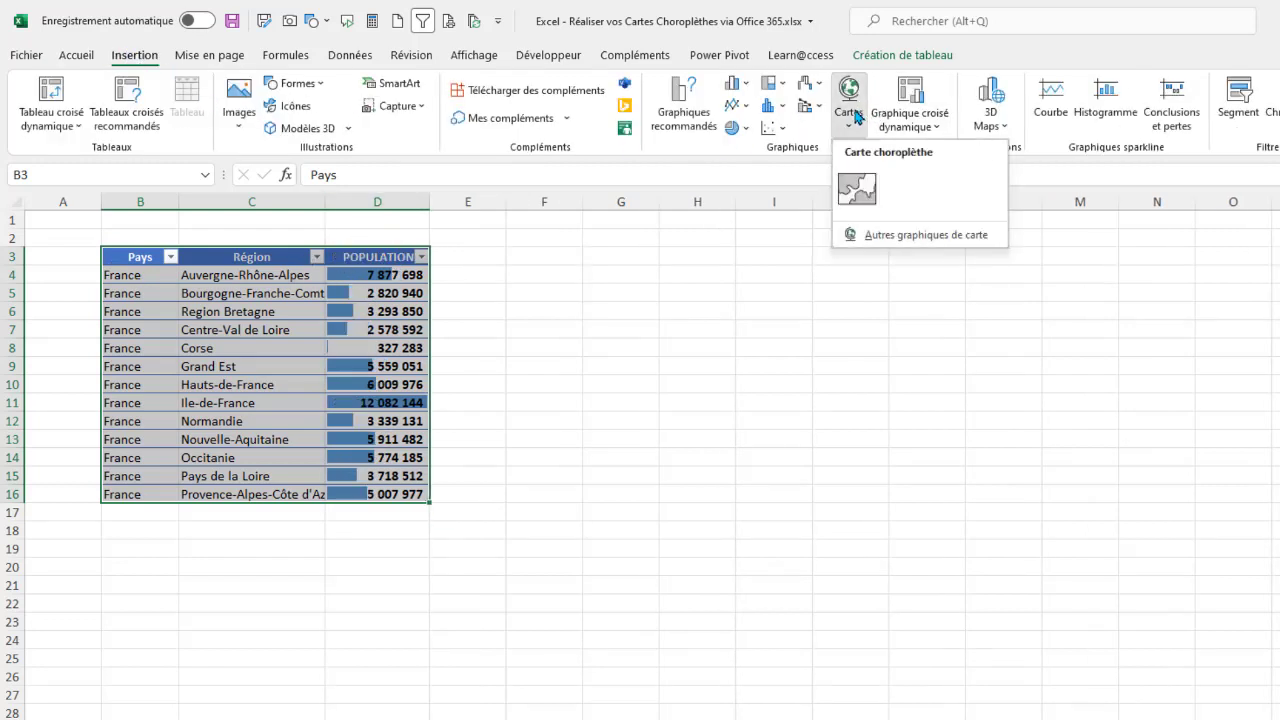
{"action": "left_click", "coordinate": [857, 188]}
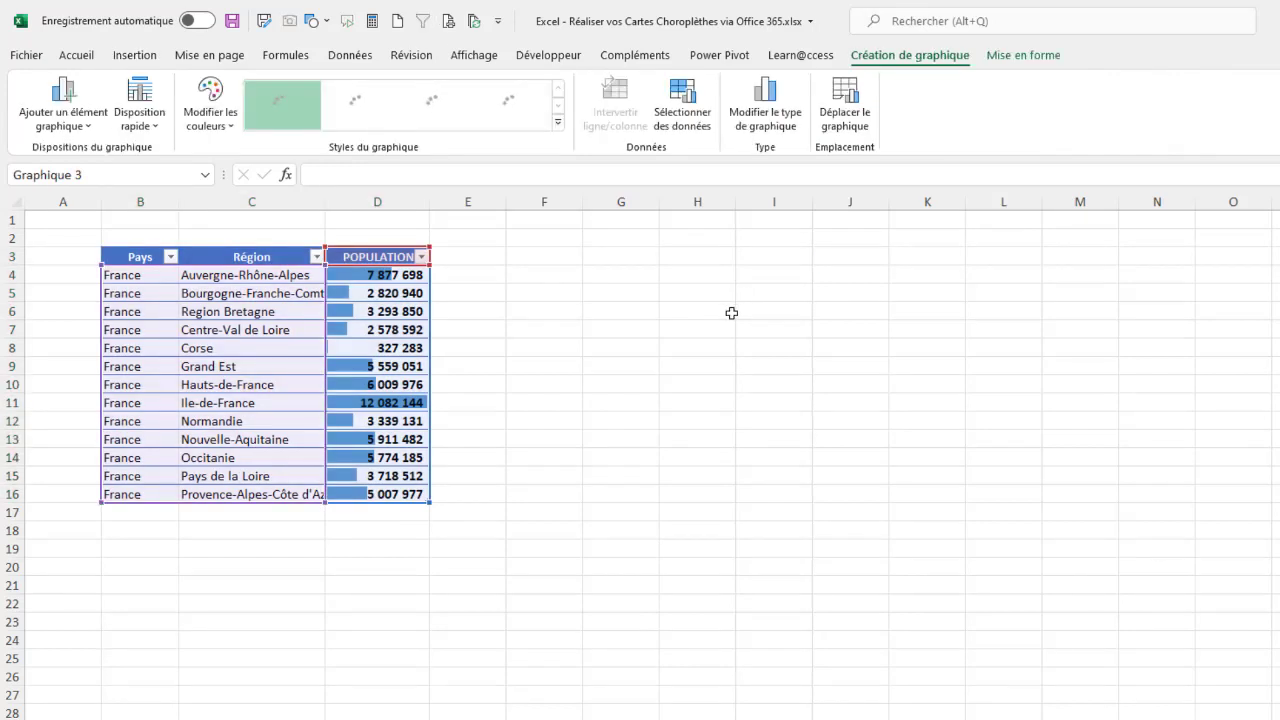
Step: Move the new map chart near the table and widen the Région column to fit the longest region names
{"action": "left_click_drag", "start_coordinate": [925, 430], "coordinate": [867, 268]}
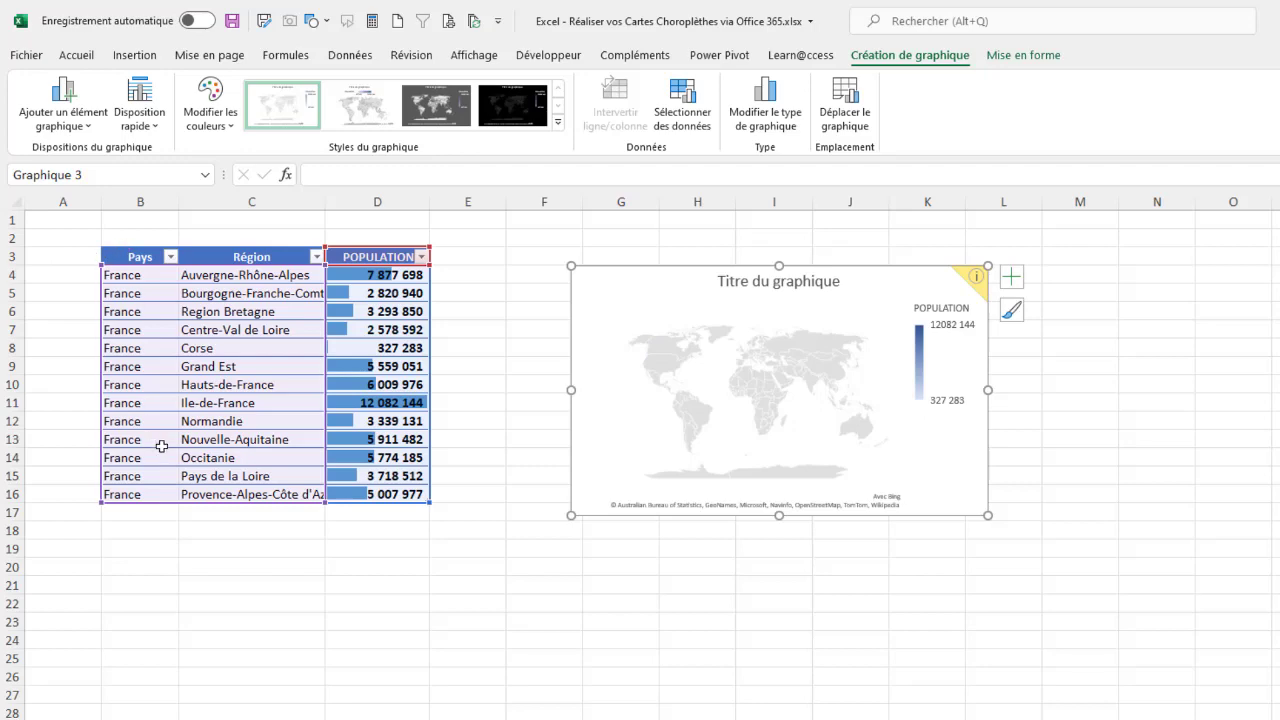
{"action": "left_click", "coordinate": [234, 260]}
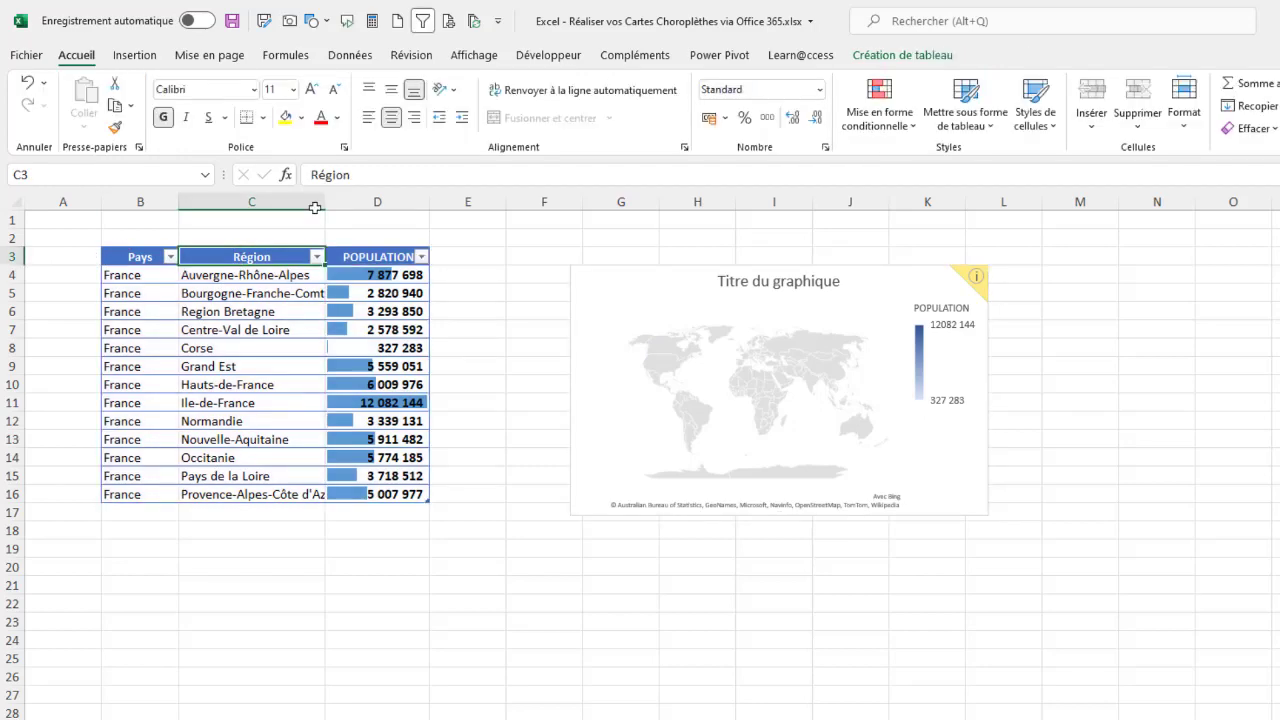
{"action": "left_click_drag", "start_coordinate": [326, 200], "coordinate": [343, 199]}
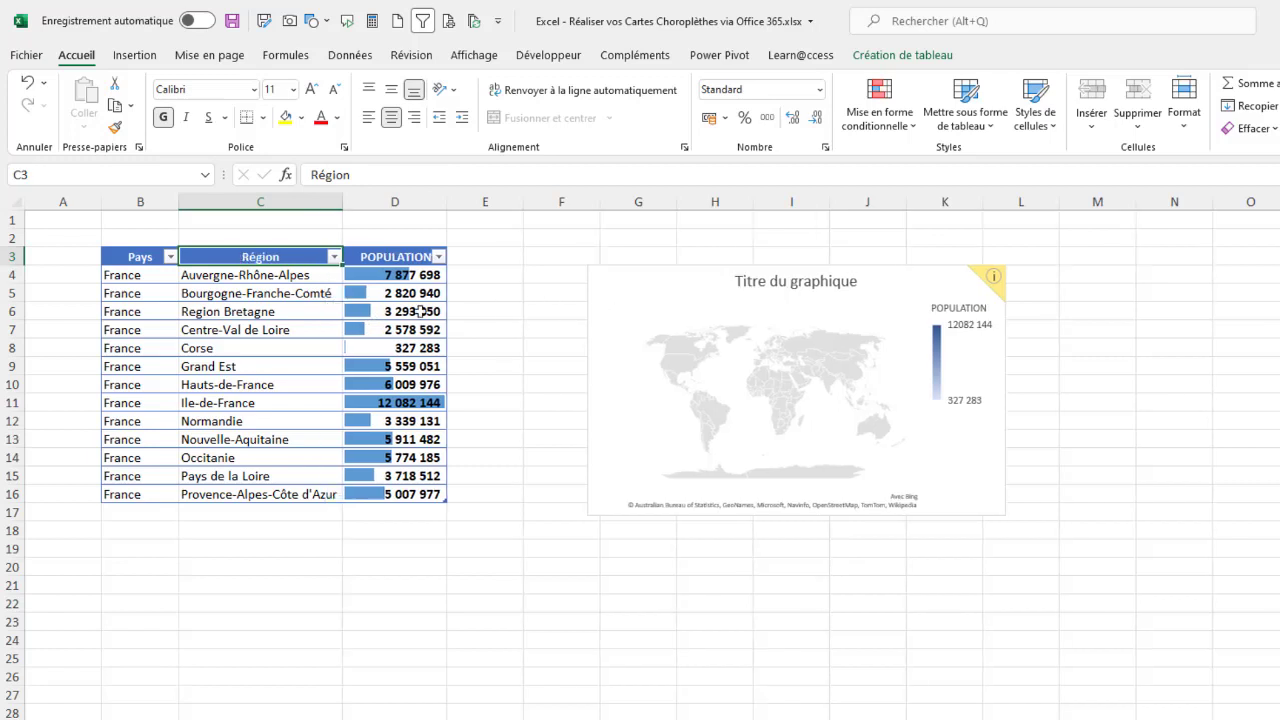
Step: Read the map chart's plotting notice and rename the Région header in C3 to Province
{"action": "left_click", "coordinate": [994, 280]}
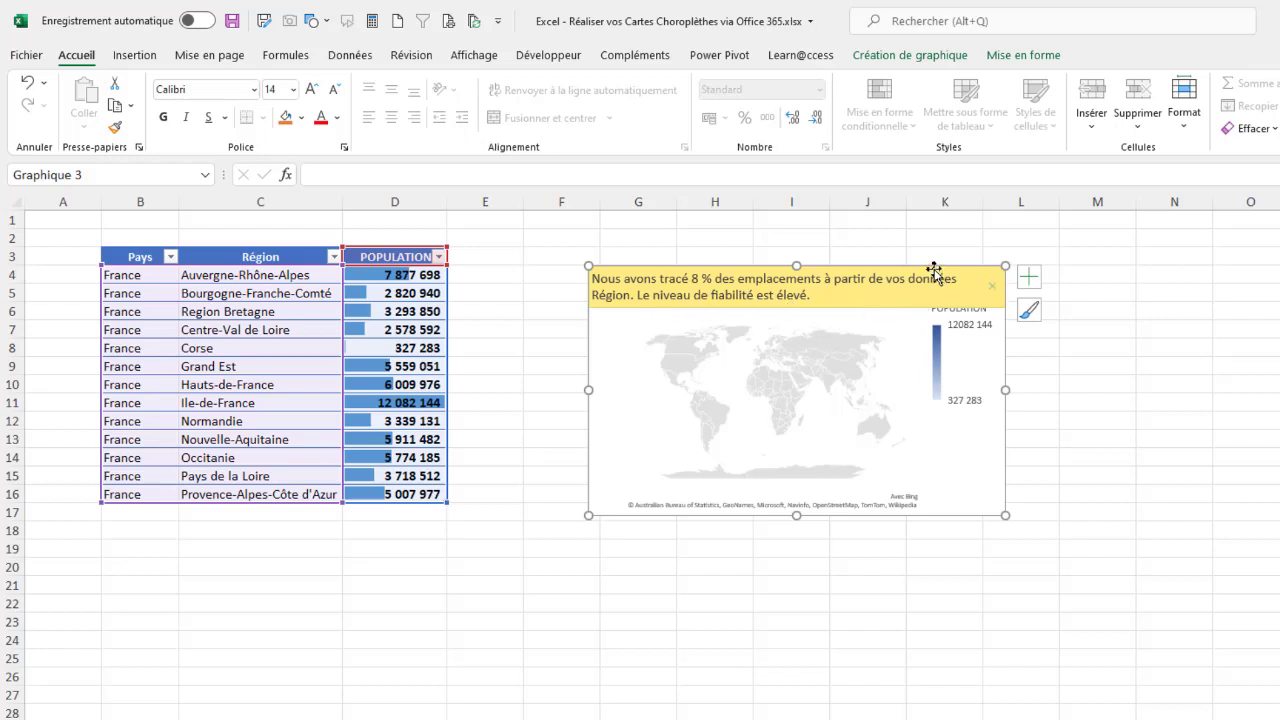
{"action": "left_click", "coordinate": [1078, 296]}
{"action": "left_click", "coordinate": [234, 250]}
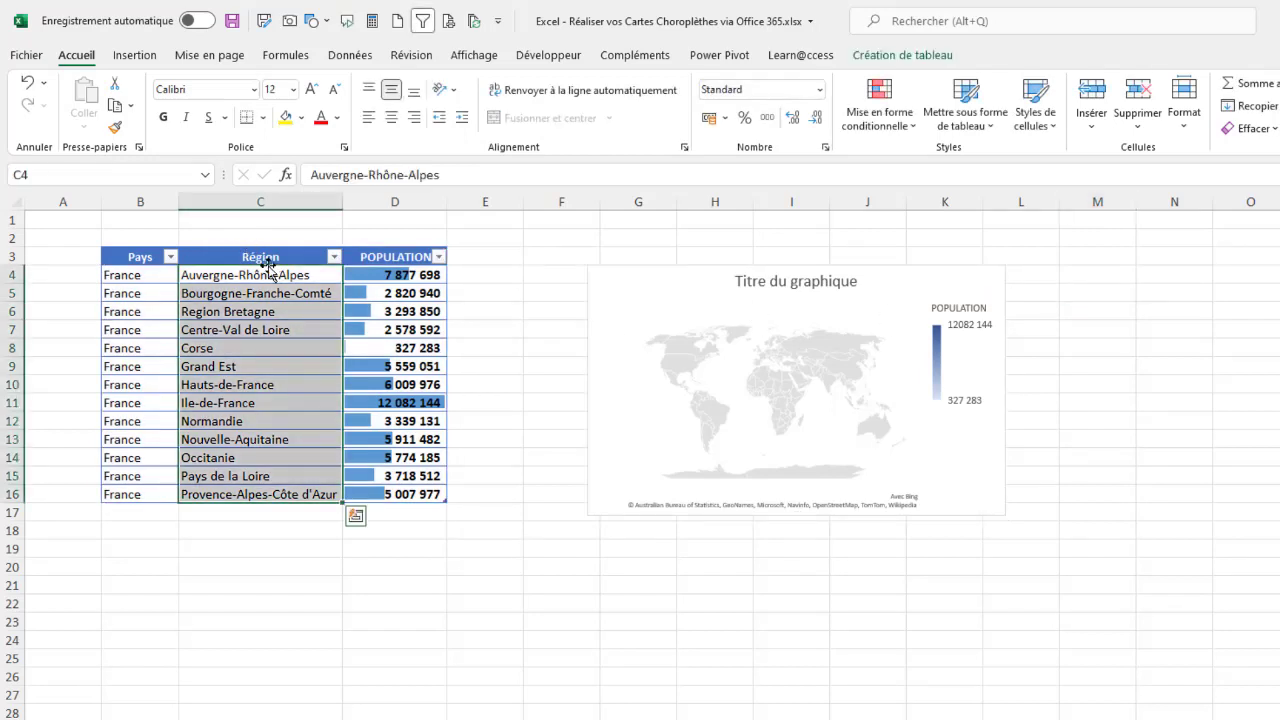
{"action": "left_click", "coordinate": [258, 258]}
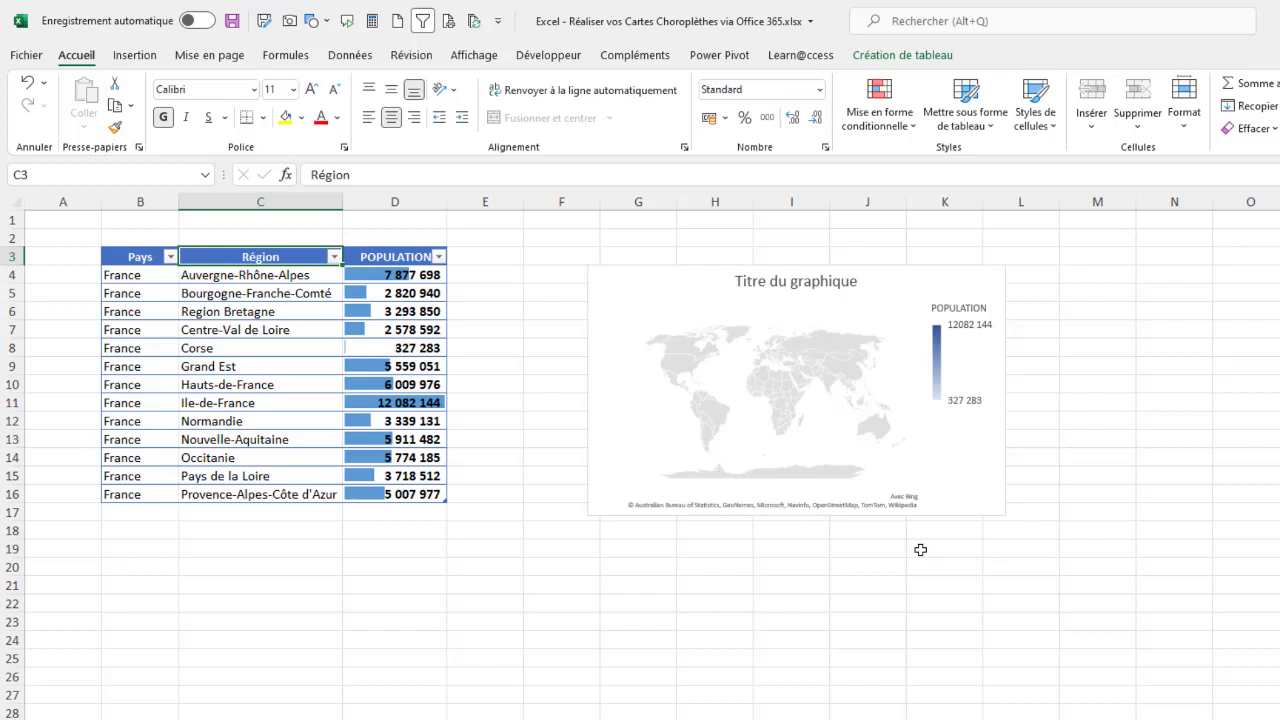
{"action": "type", "text": "Province"}
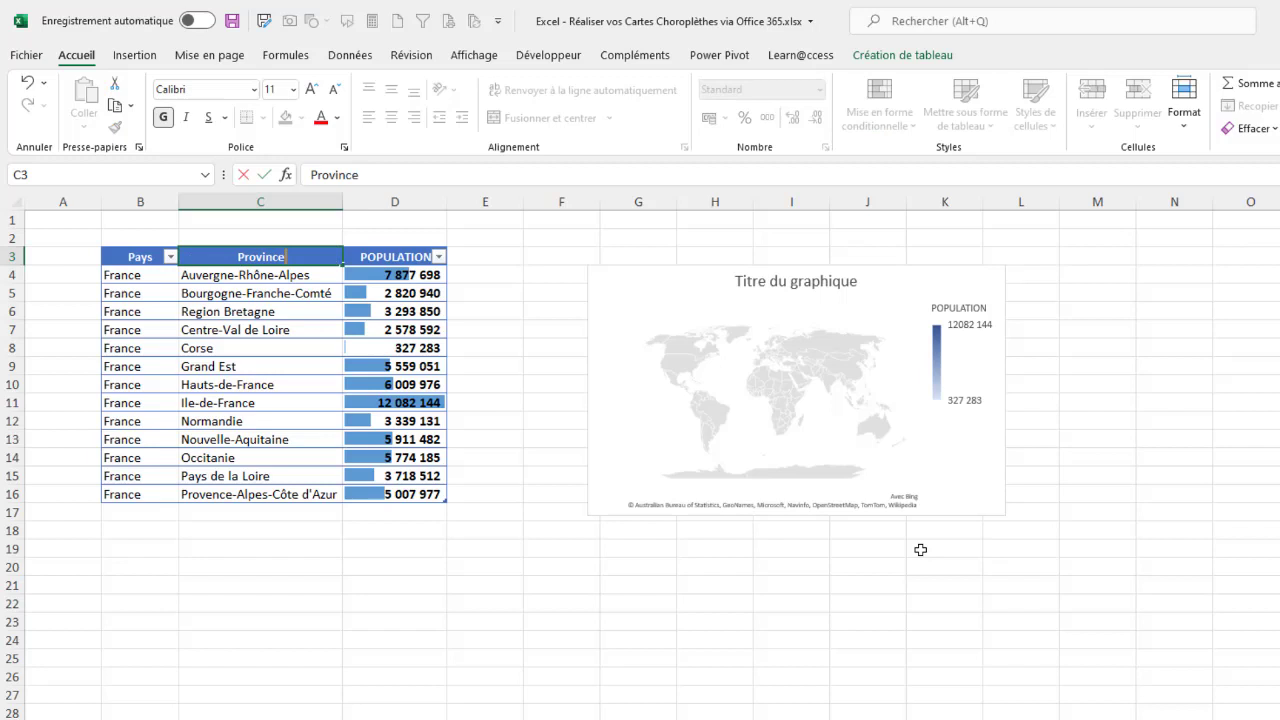
{"action": "key", "text": "Return"}
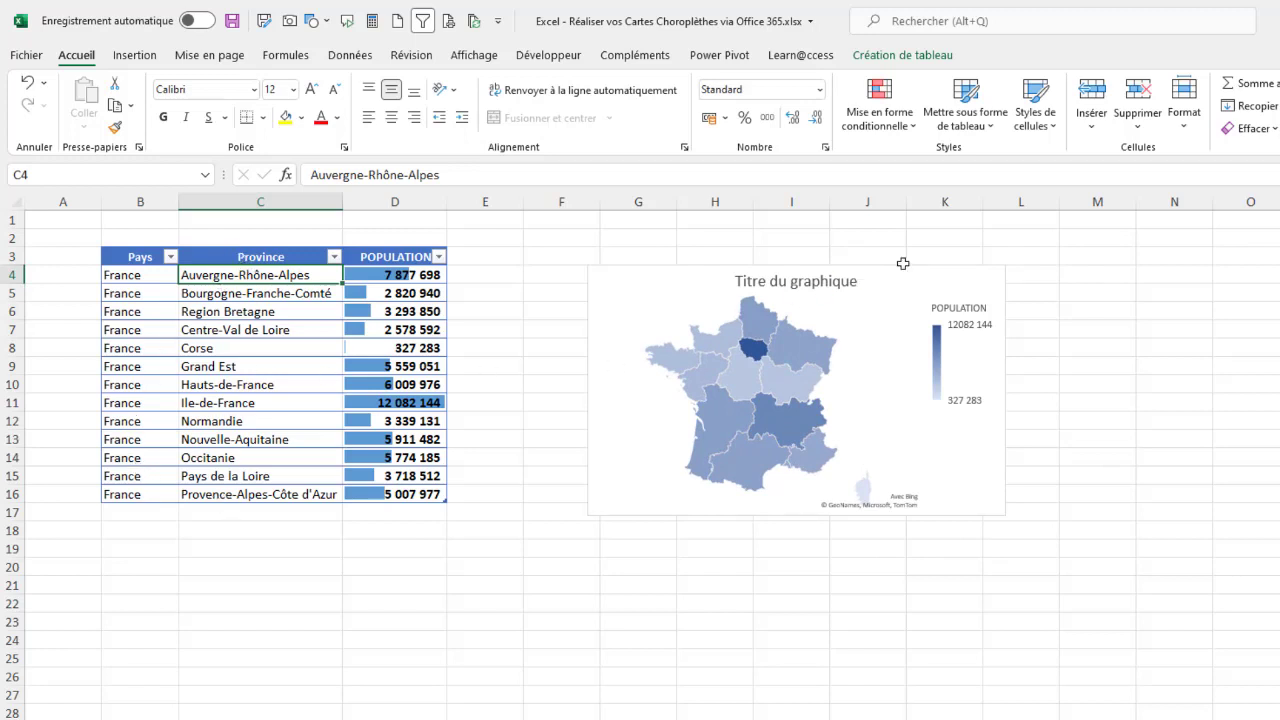
Step: Move the map chart closer to the table and enlarge it to about 18.64 cm wide by 9.41 cm high
{"action": "left_click_drag", "start_coordinate": [897, 274], "coordinate": [835, 236]}
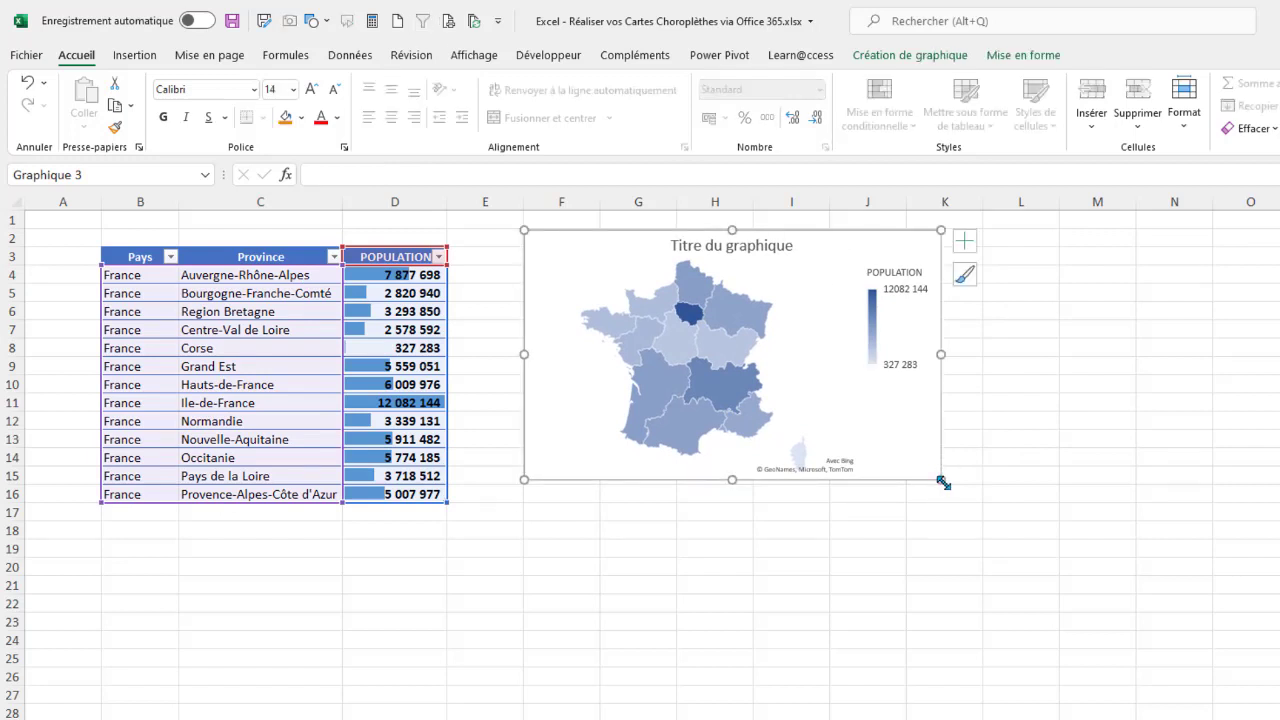
{"action": "left_click_drag", "start_coordinate": [943, 482], "coordinate": [1136, 539]}
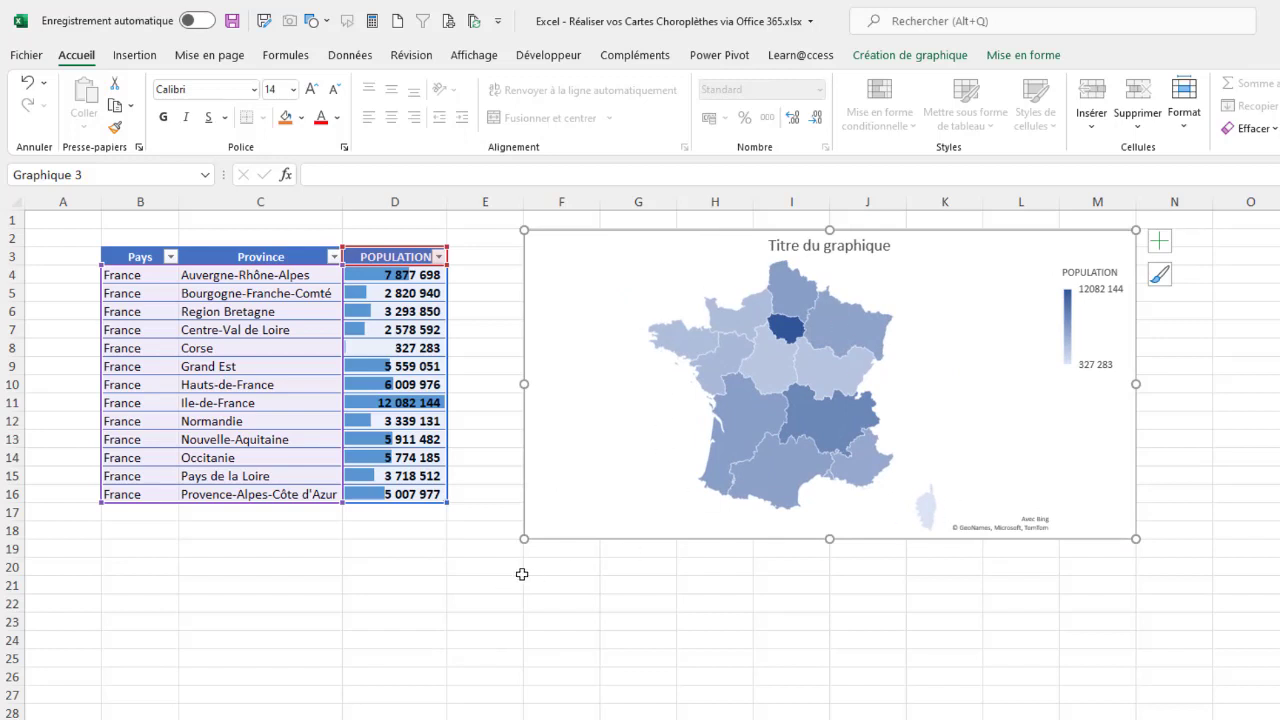
Step: Insert a Province slicer for the table, placed below it and enlarged to about 7.62 cm wide by 8.84 cm high
{"action": "left_click", "coordinate": [211, 329]}
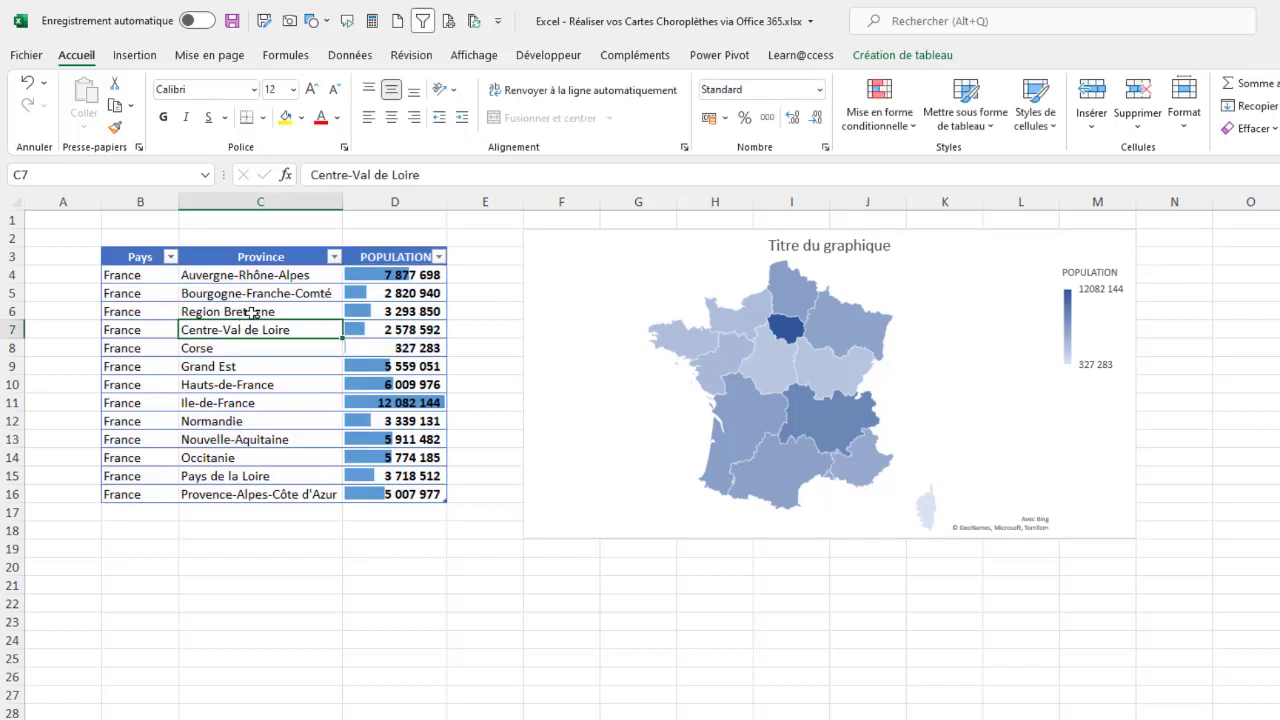
{"action": "left_click", "coordinate": [266, 296]}
{"action": "left_click", "coordinate": [260, 329]}
{"action": "left_click", "coordinate": [288, 261]}
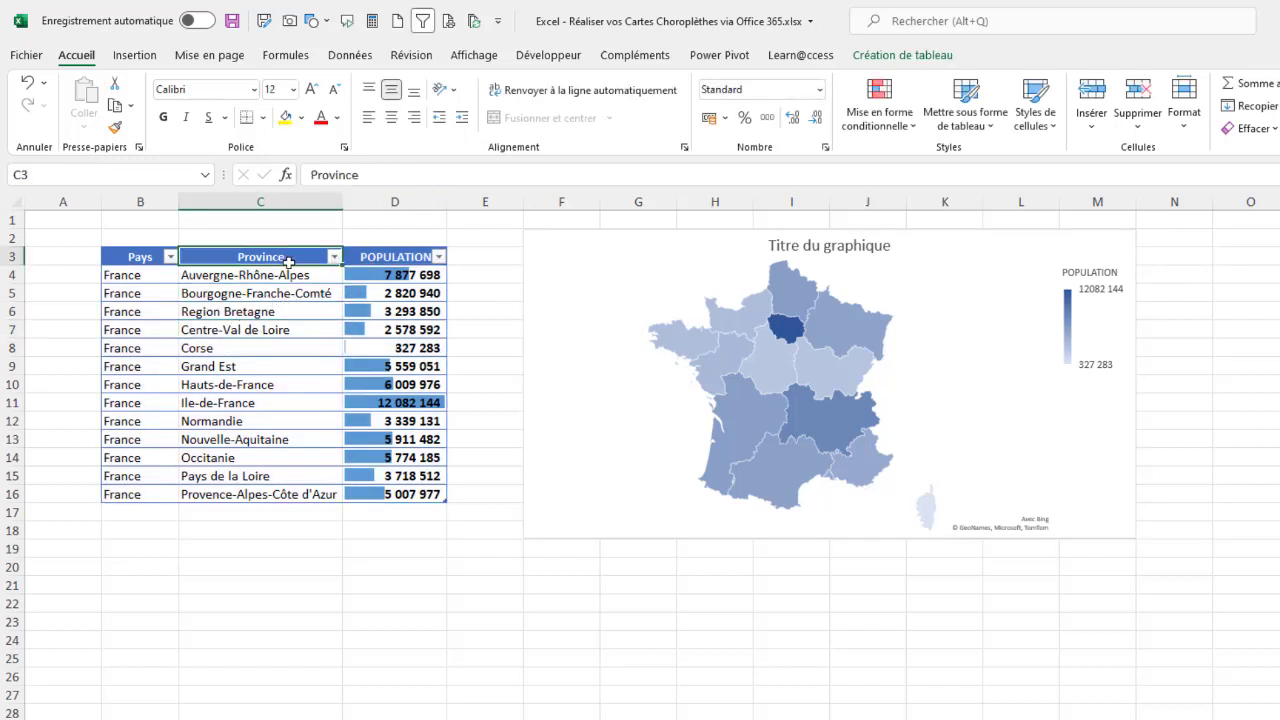
{"action": "left_click", "coordinate": [893, 57]}
{"action": "left_click", "coordinate": [352, 95]}
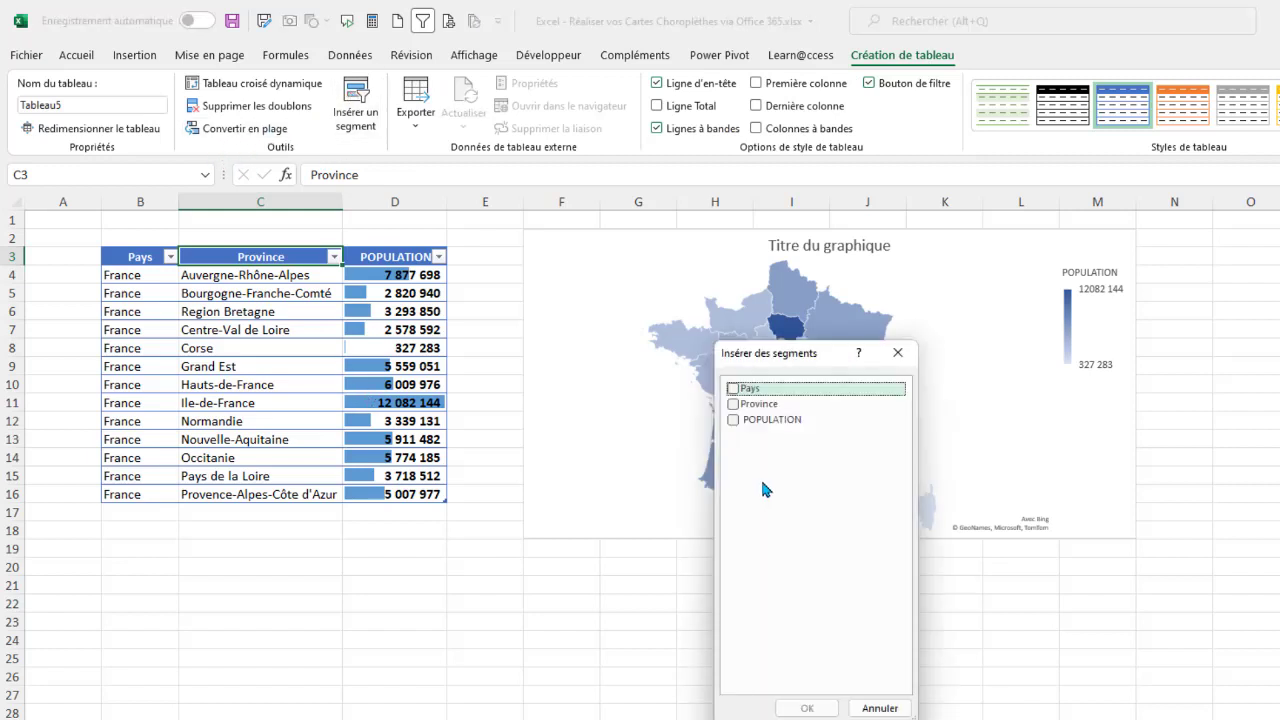
{"action": "left_click", "coordinate": [735, 404]}
{"action": "left_click", "coordinate": [807, 708]}
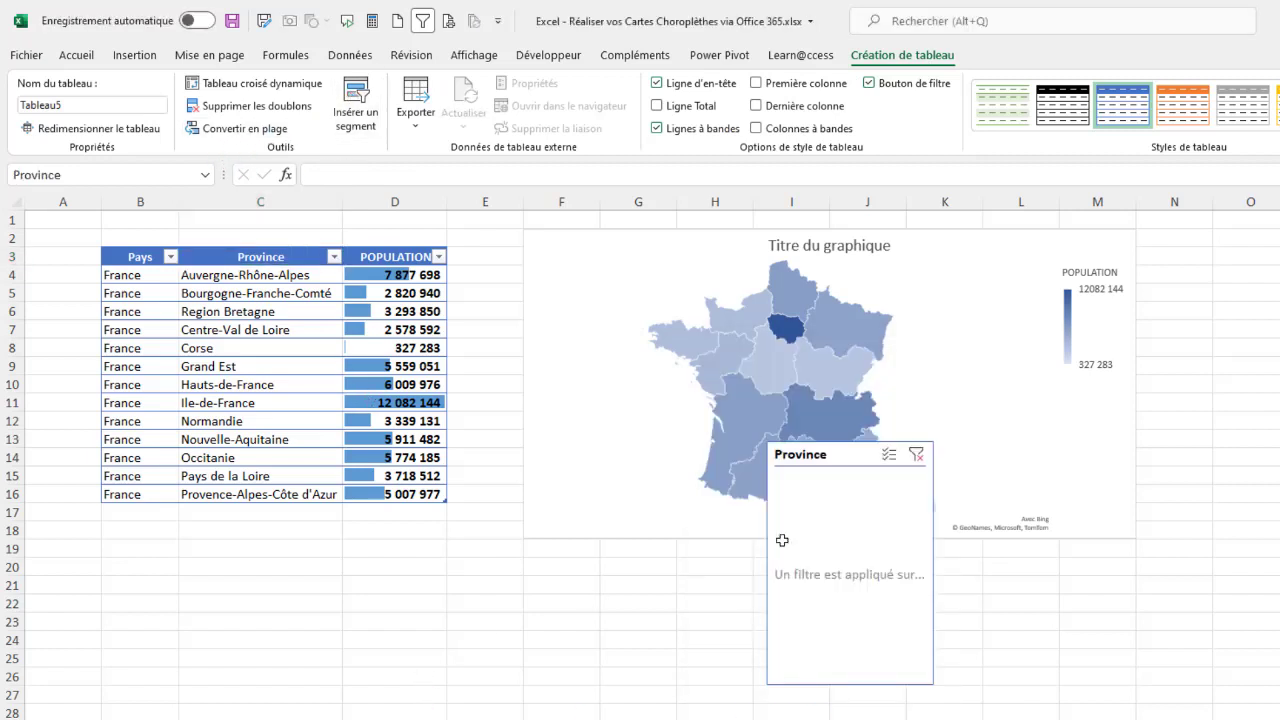
{"action": "left_click_drag", "start_coordinate": [851, 457], "coordinate": [263, 531]}
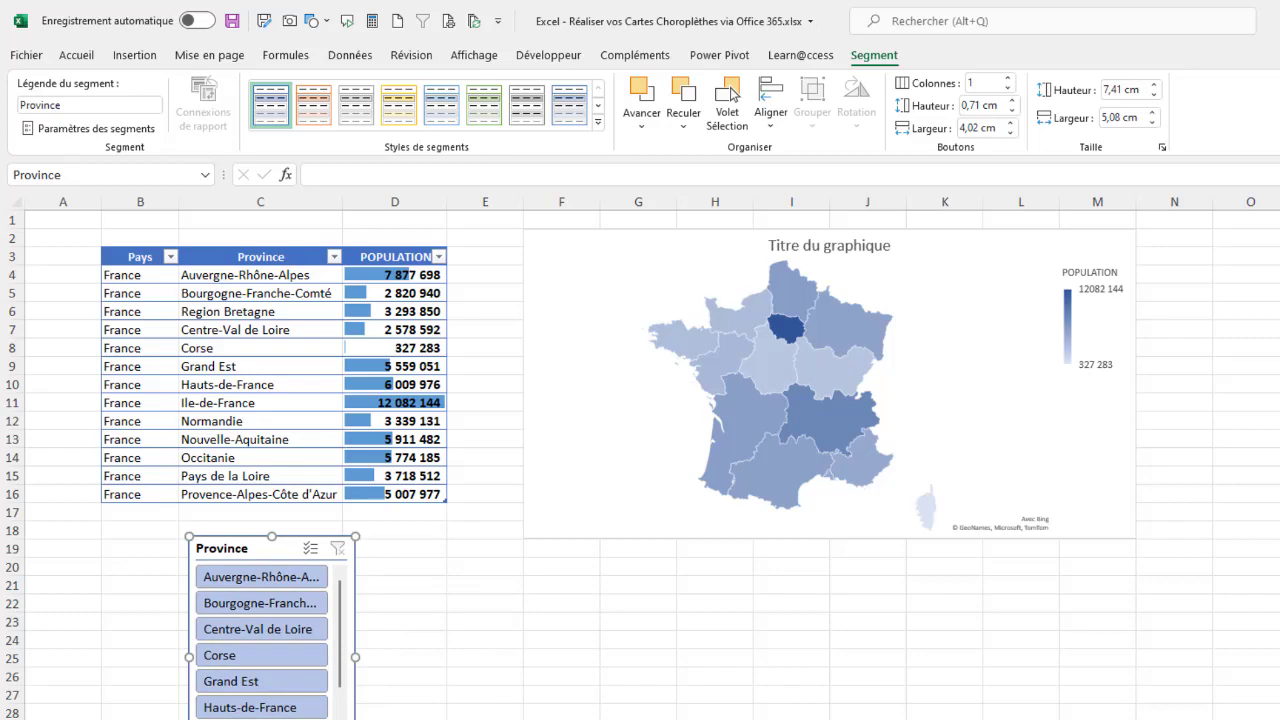
{"action": "left_click_drag", "start_coordinate": [355, 719], "coordinate": [439, 719]}
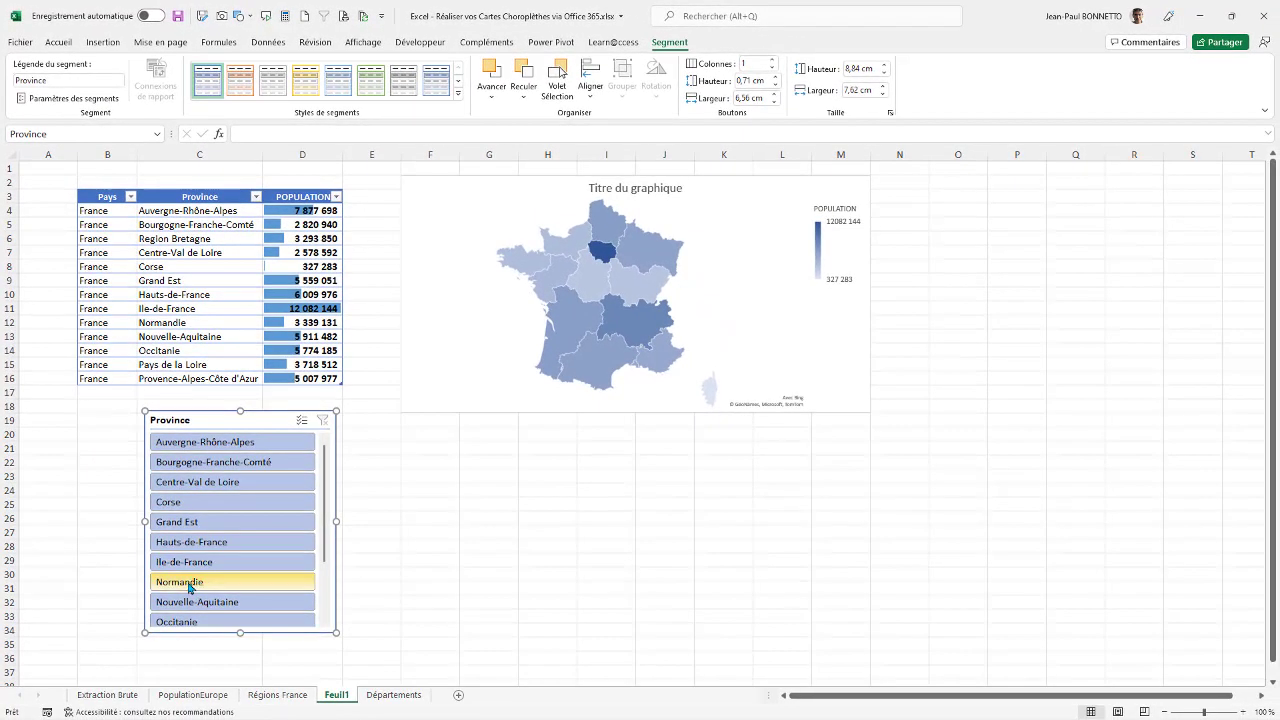
Step: Try the slicer by filtering on Normandie and on Nouvelle-Aquitaine, and clear the filter
{"action": "left_click", "coordinate": [180, 582]}
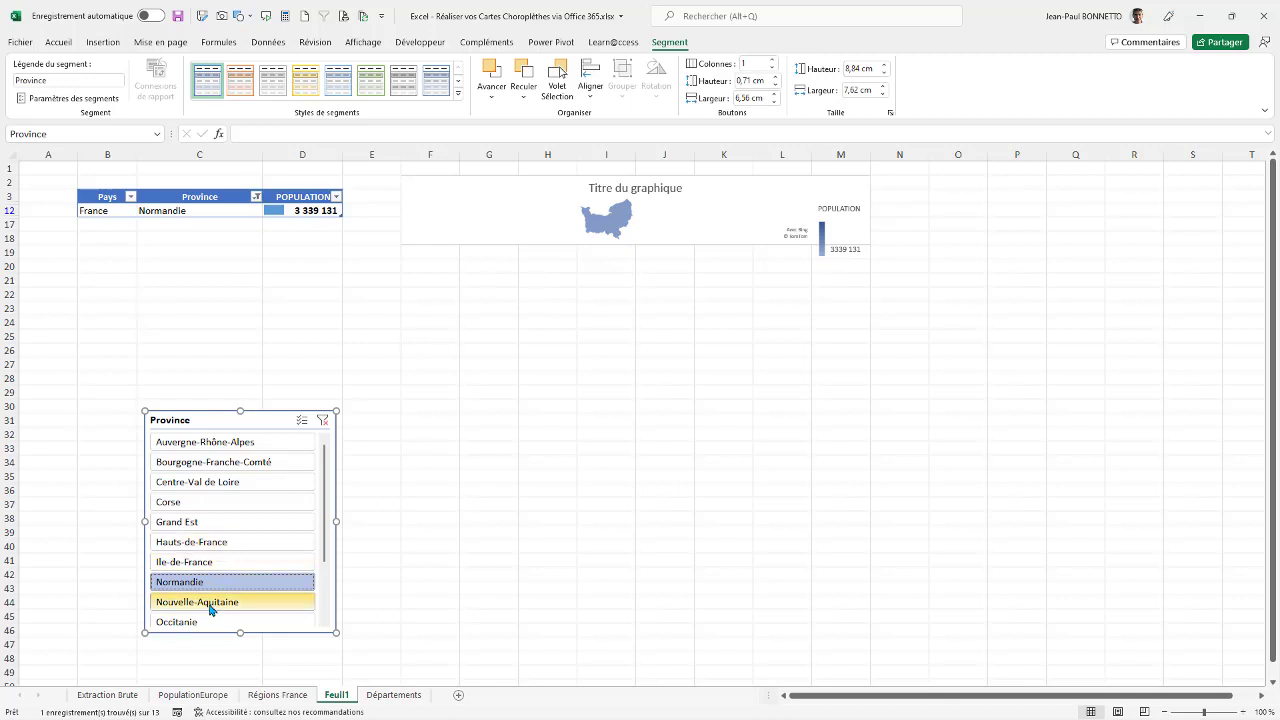
{"action": "left_click", "coordinate": [210, 603]}
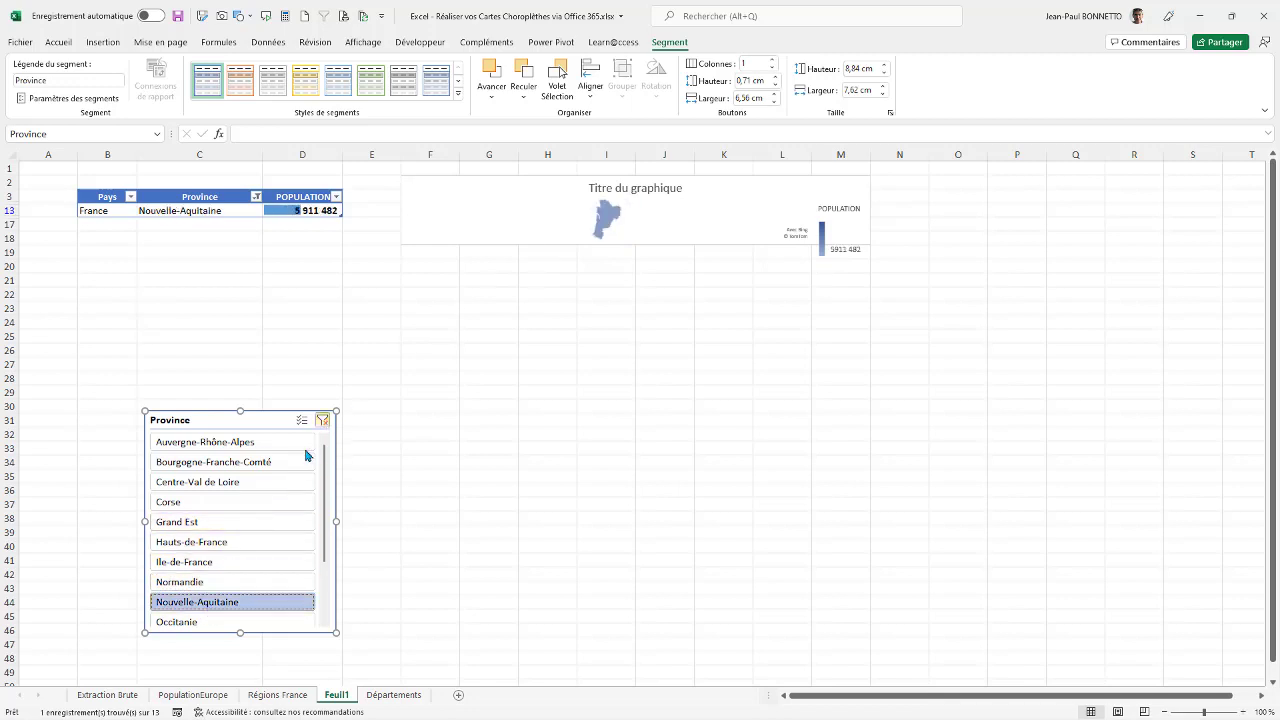
{"action": "left_click", "coordinate": [322, 420]}
Step: Set the map chart's properties so that it does not move or size with cells
{"action": "left_click", "coordinate": [564, 410]}
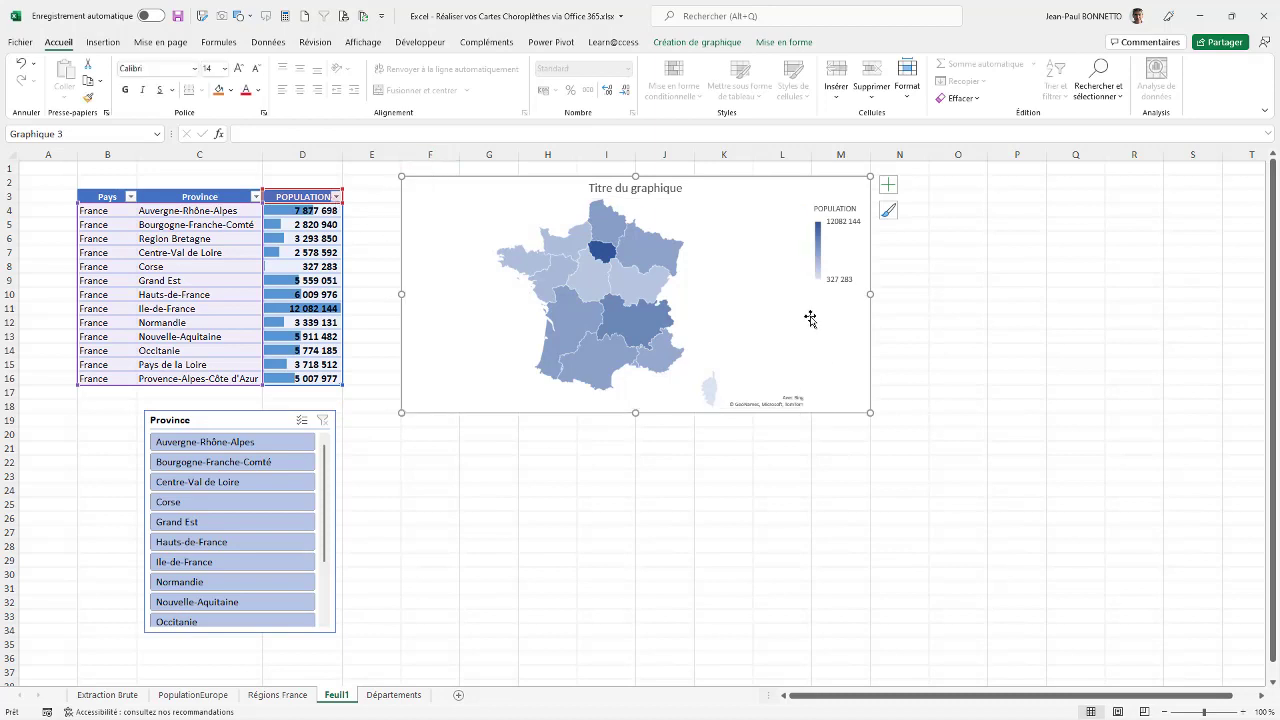
{"action": "left_click", "coordinate": [781, 42]}
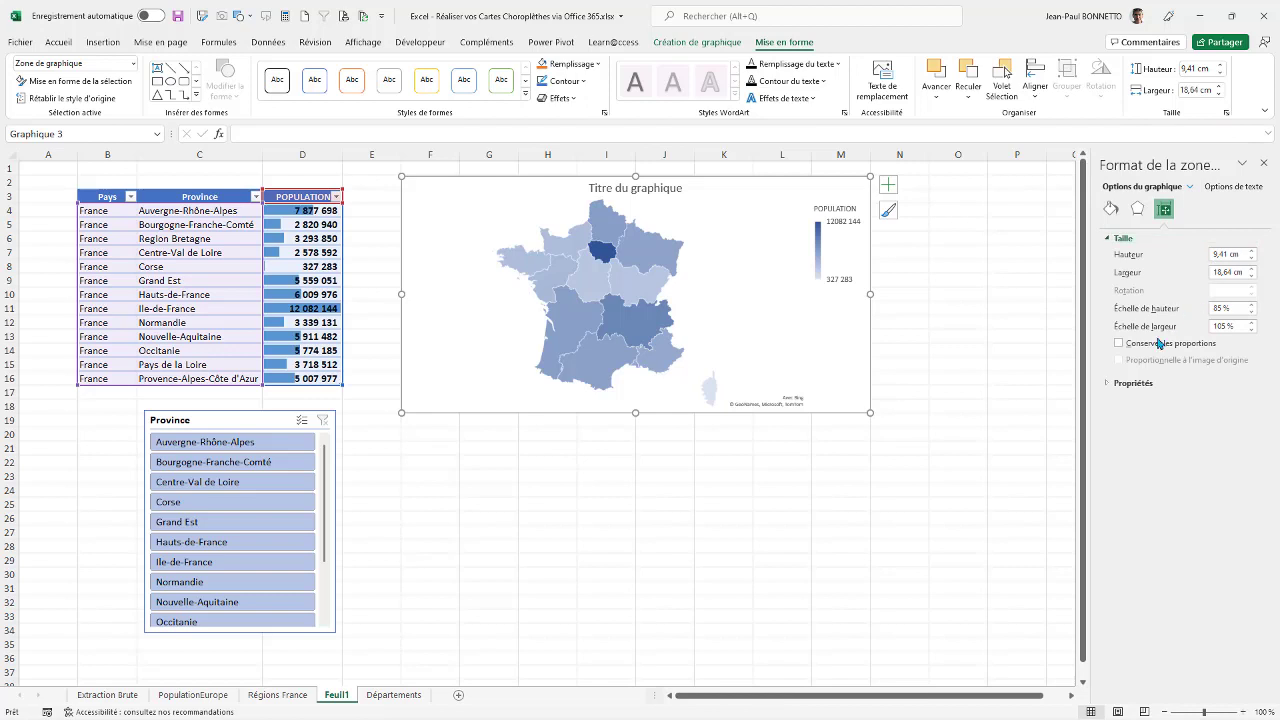
{"action": "left_click", "coordinate": [1108, 383]}
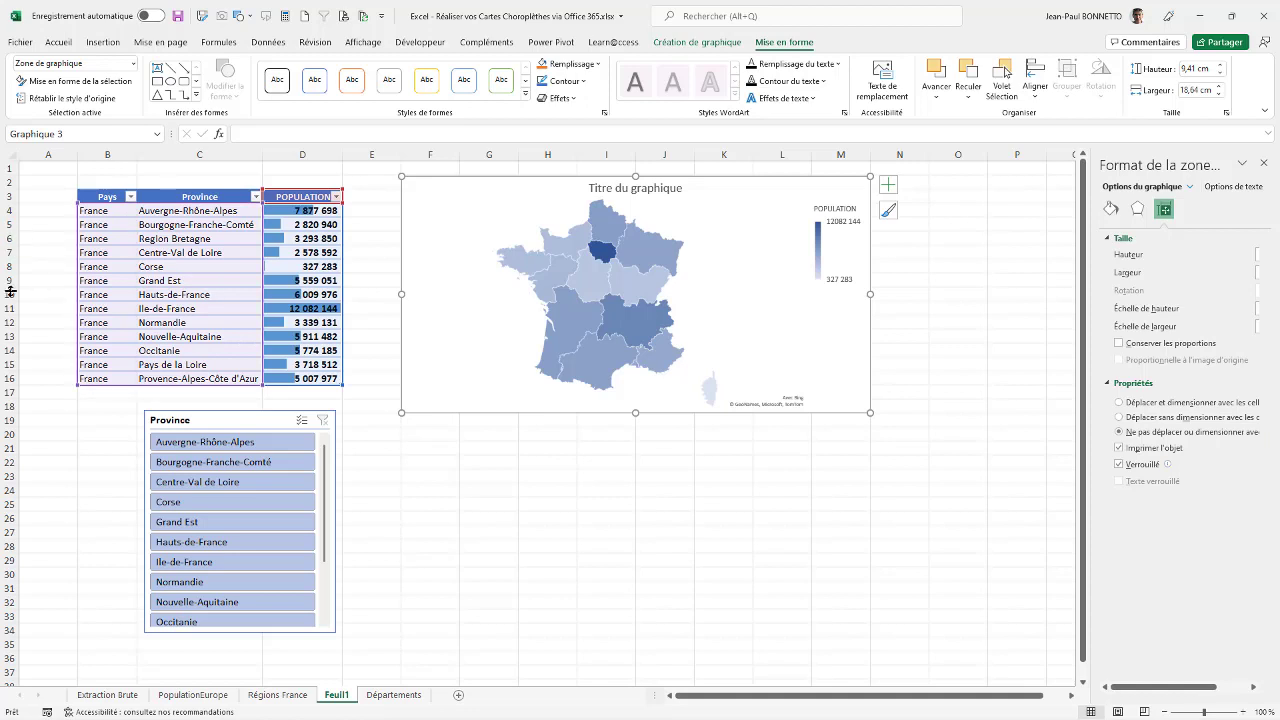
{"action": "left_click", "coordinate": [1265, 165]}
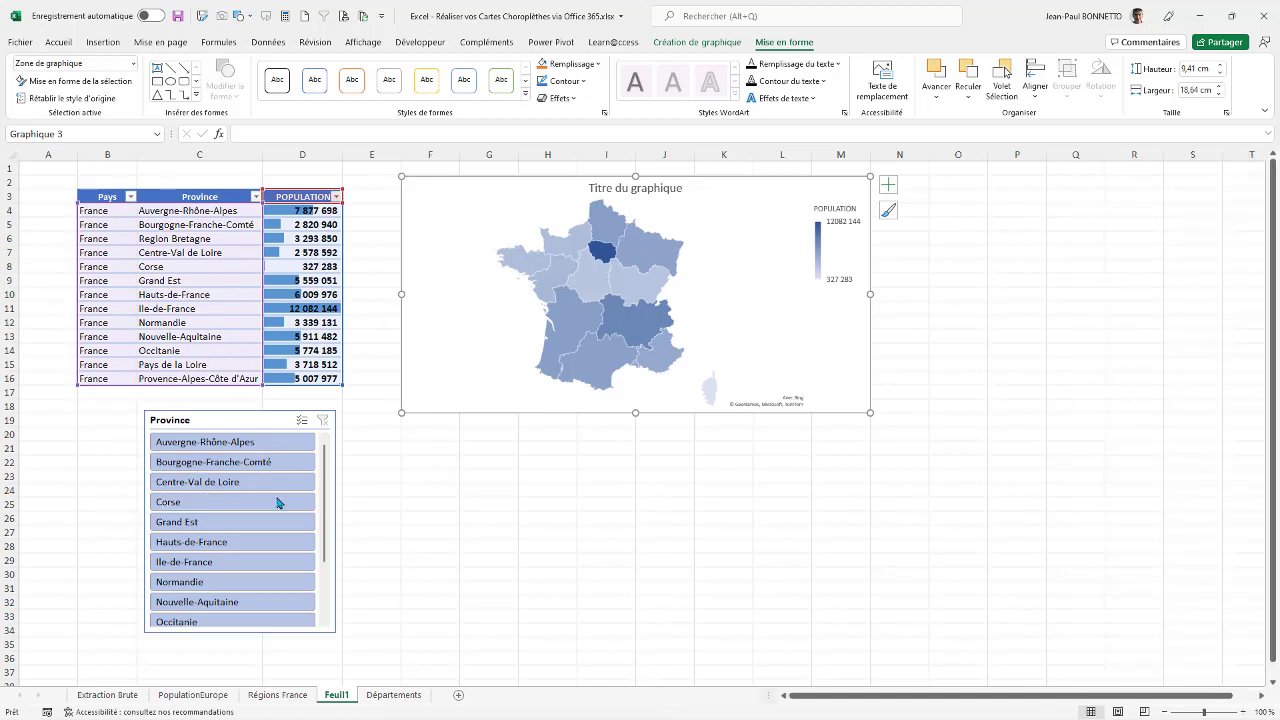
Step: Try slicer filters on Bourgogne-Franche-Comté, Corse, Grand Est, Hauts-de-France and the first three regions together, and clear the filter
{"action": "left_click", "coordinate": [240, 462]}
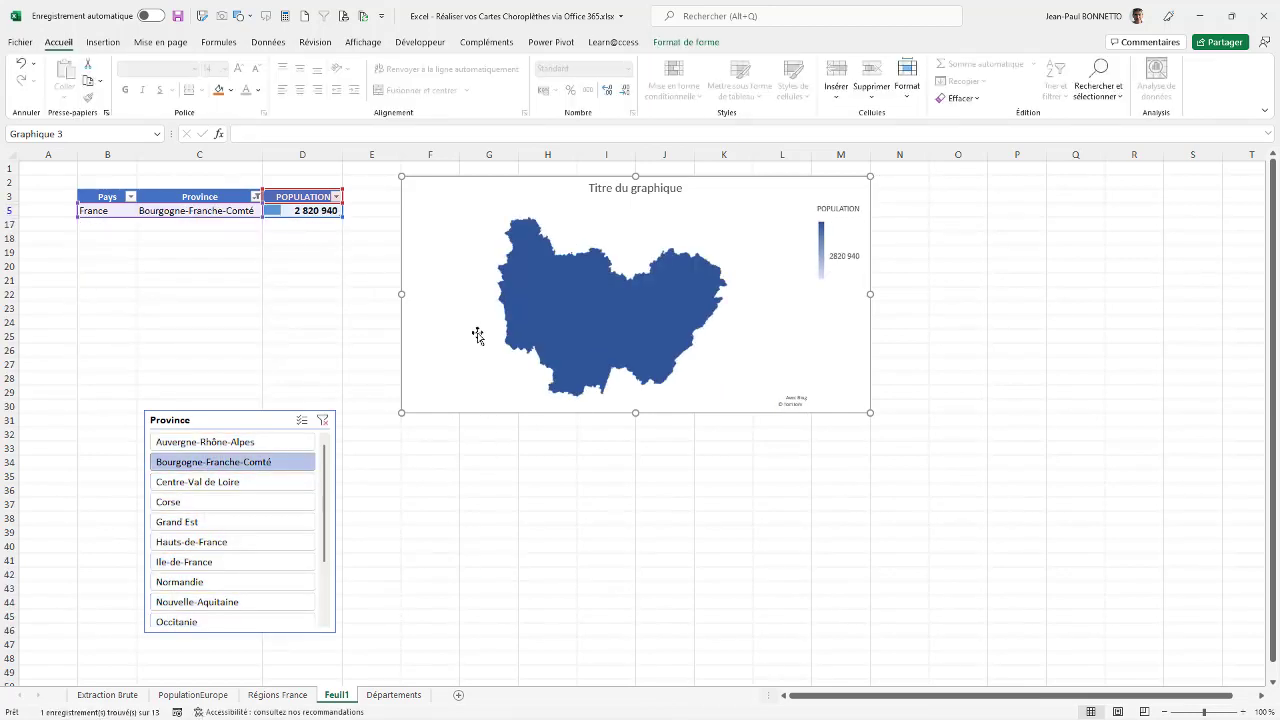
{"action": "left_click", "coordinate": [249, 500]}
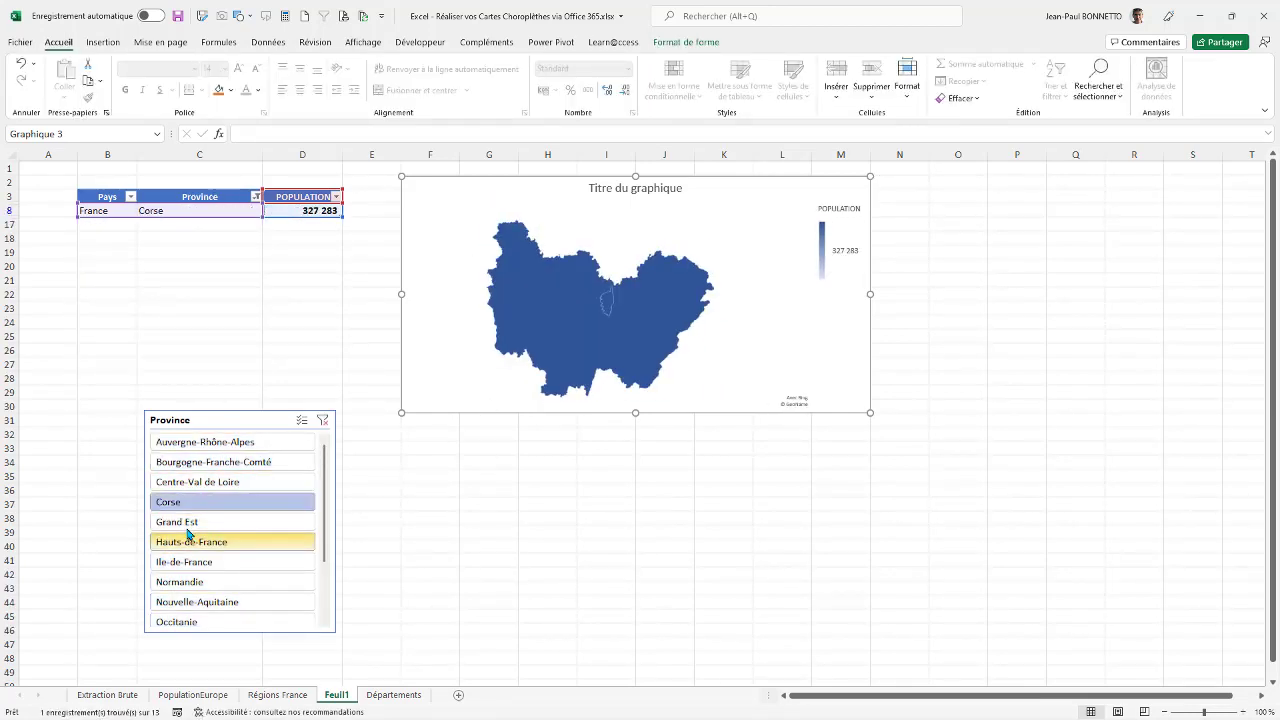
{"action": "left_click", "coordinate": [189, 522]}
{"action": "left_click", "coordinate": [191, 541]}
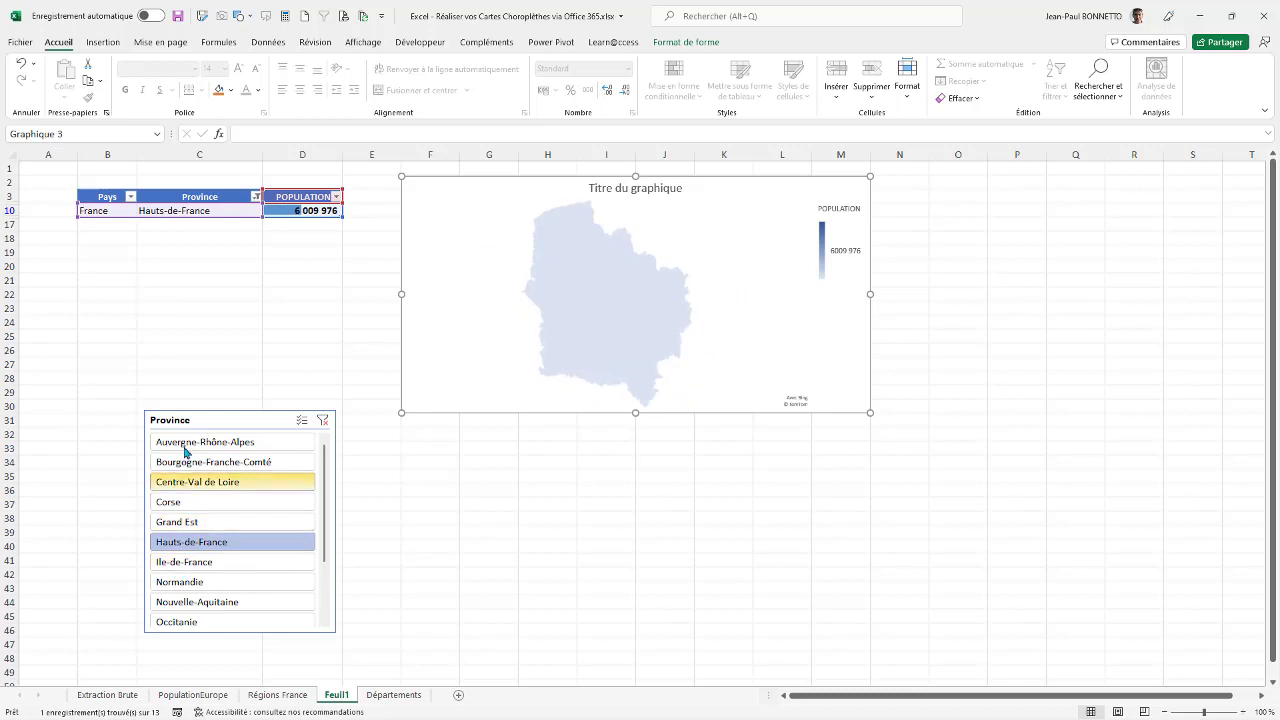
{"action": "left_click_drag", "start_coordinate": [185, 451], "coordinate": [214, 486]}
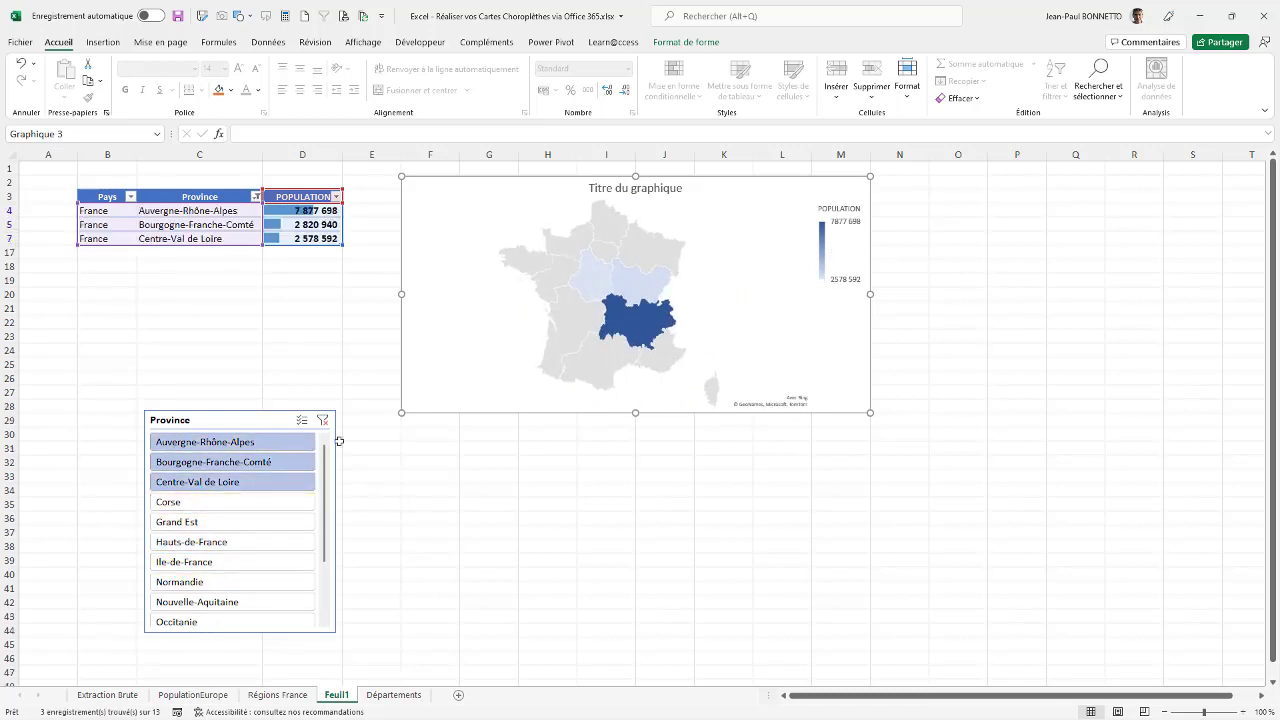
{"action": "left_click", "coordinate": [322, 420]}
Step: Shift the Province slicer slightly to the left below the table
{"action": "left_click_drag", "start_coordinate": [234, 420], "coordinate": [204, 419]}
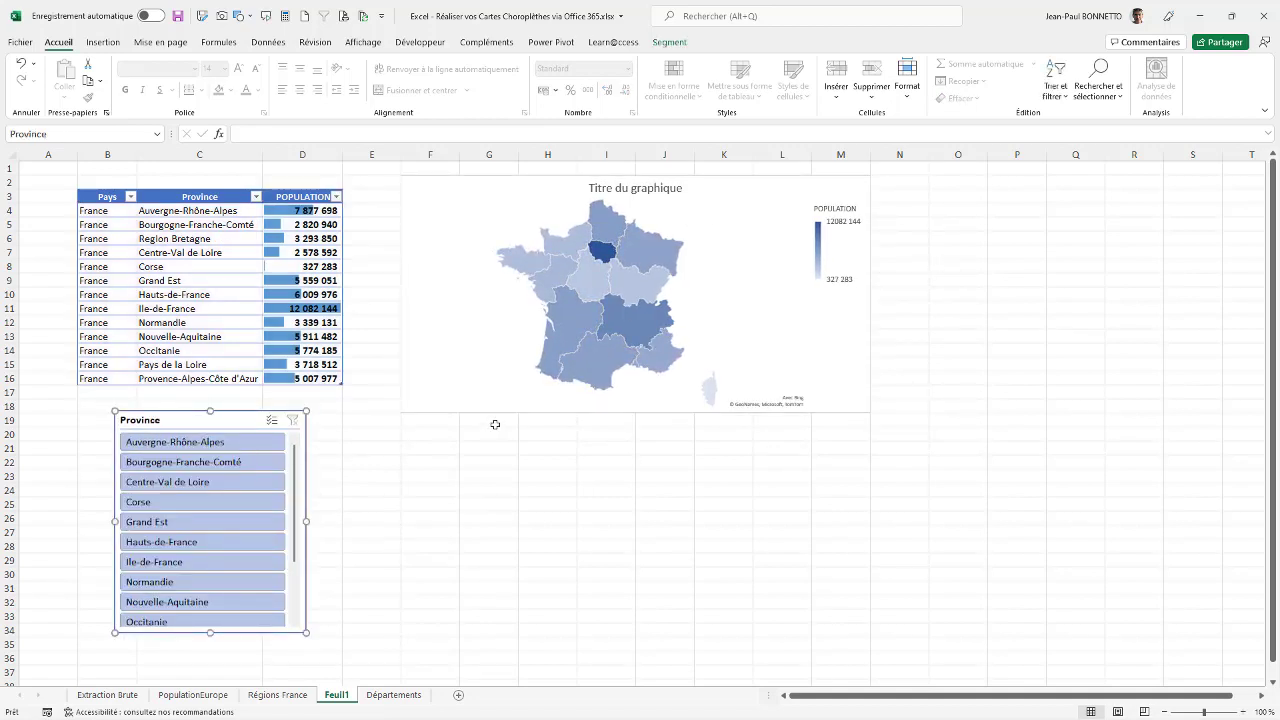
Step: Add data labels to the map chart of France, hiding its title briefly and restoring it
{"action": "left_click", "coordinate": [853, 188]}
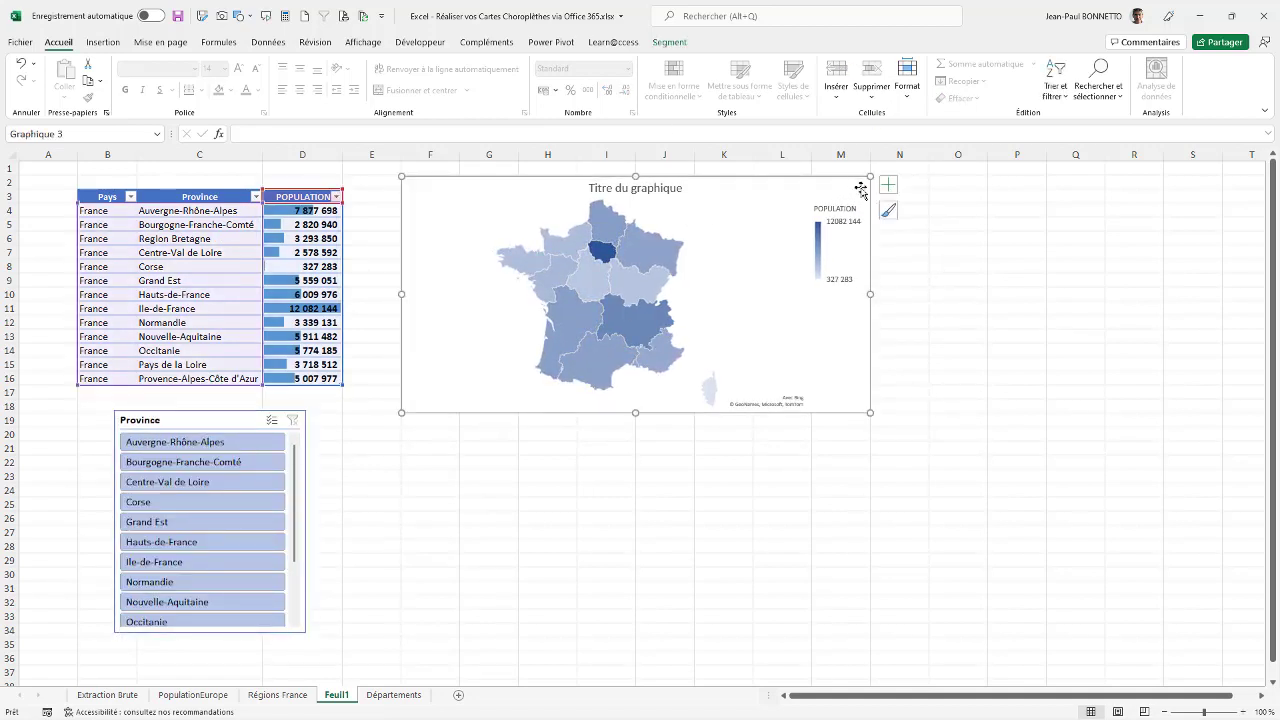
{"action": "left_click", "coordinate": [888, 184]}
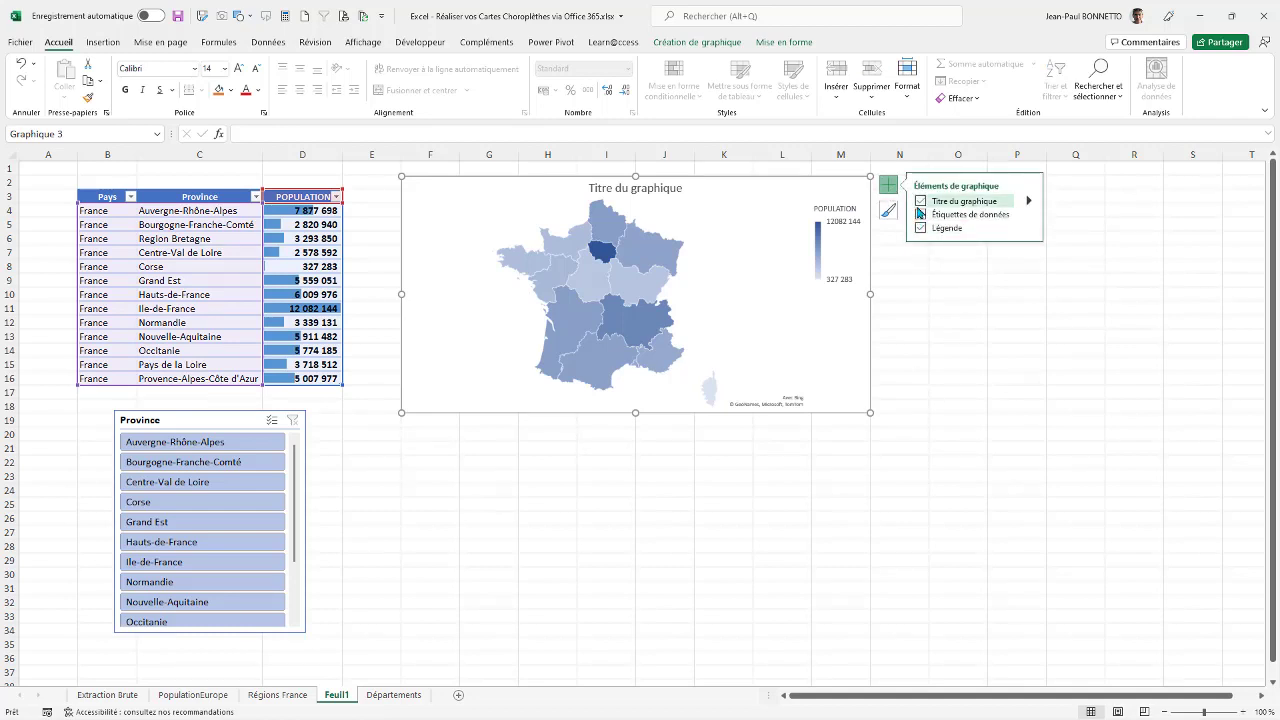
{"action": "left_click", "coordinate": [921, 201]}
{"action": "left_click", "coordinate": [921, 215]}
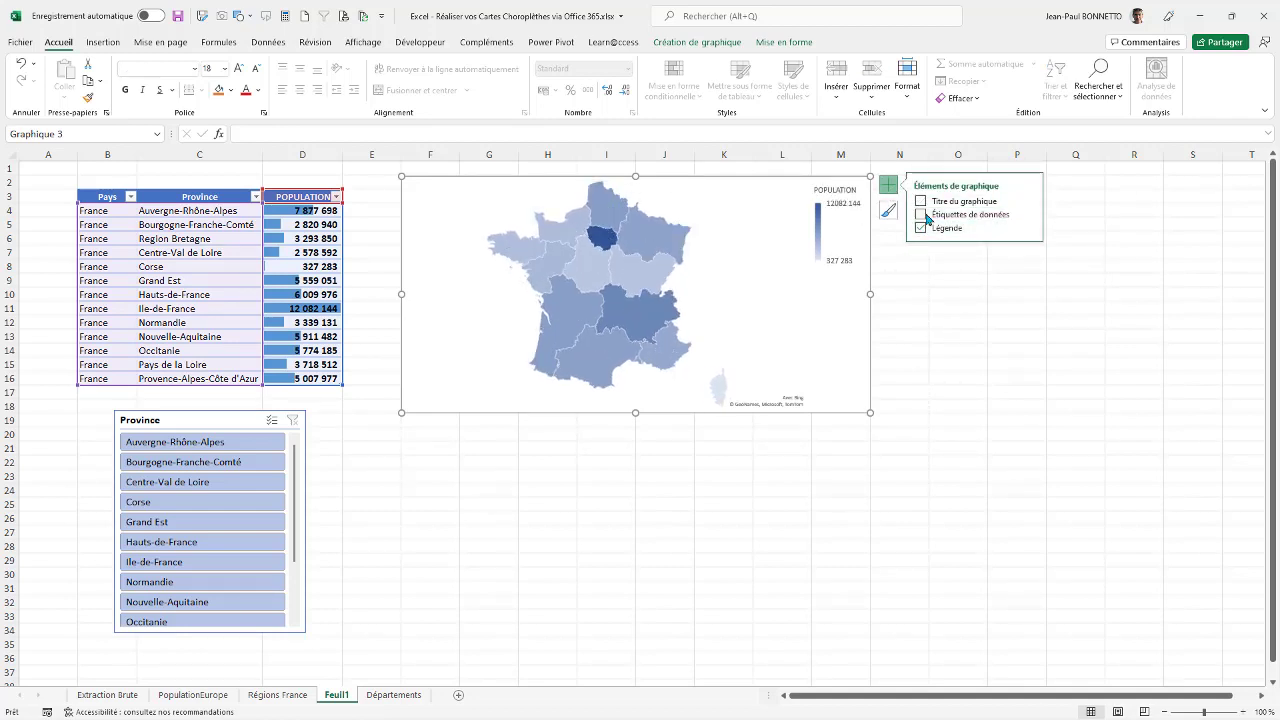
{"action": "left_click", "coordinate": [921, 201]}
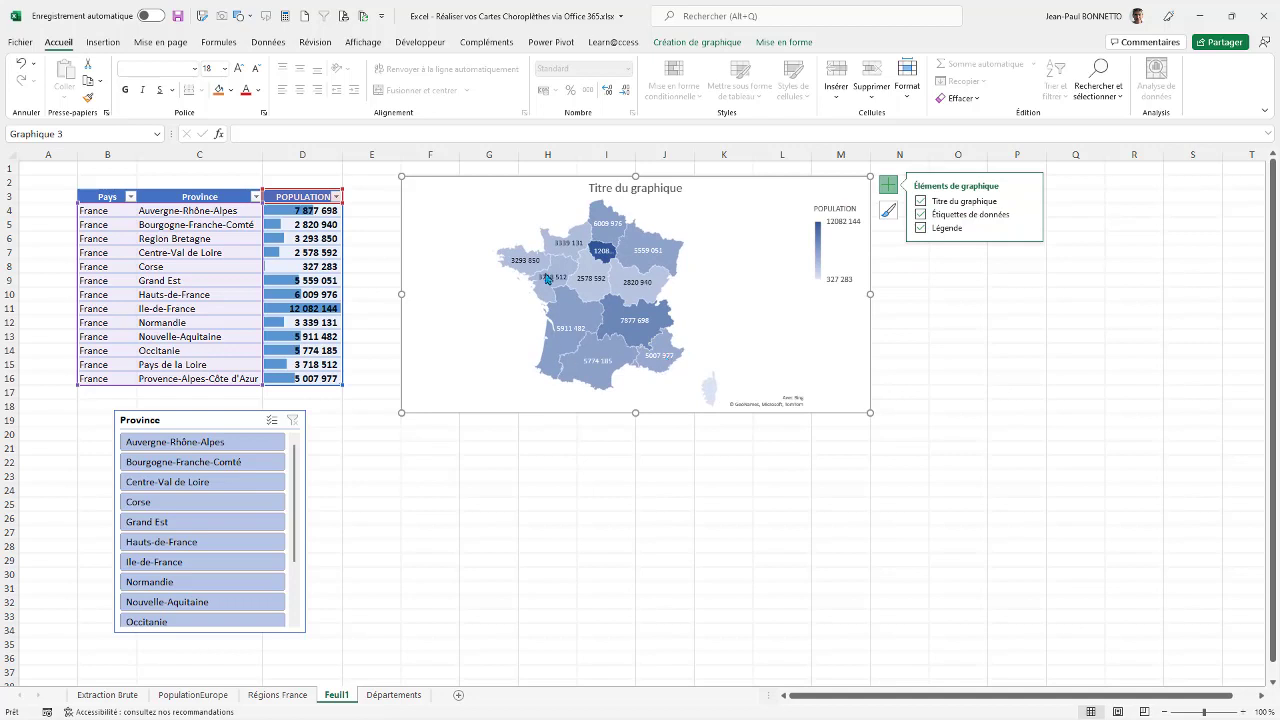
Step: Make the map's data labels show the category name instead of the value, and enlarge the chart down to about row 27
{"action": "left_click", "coordinate": [1031, 218]}
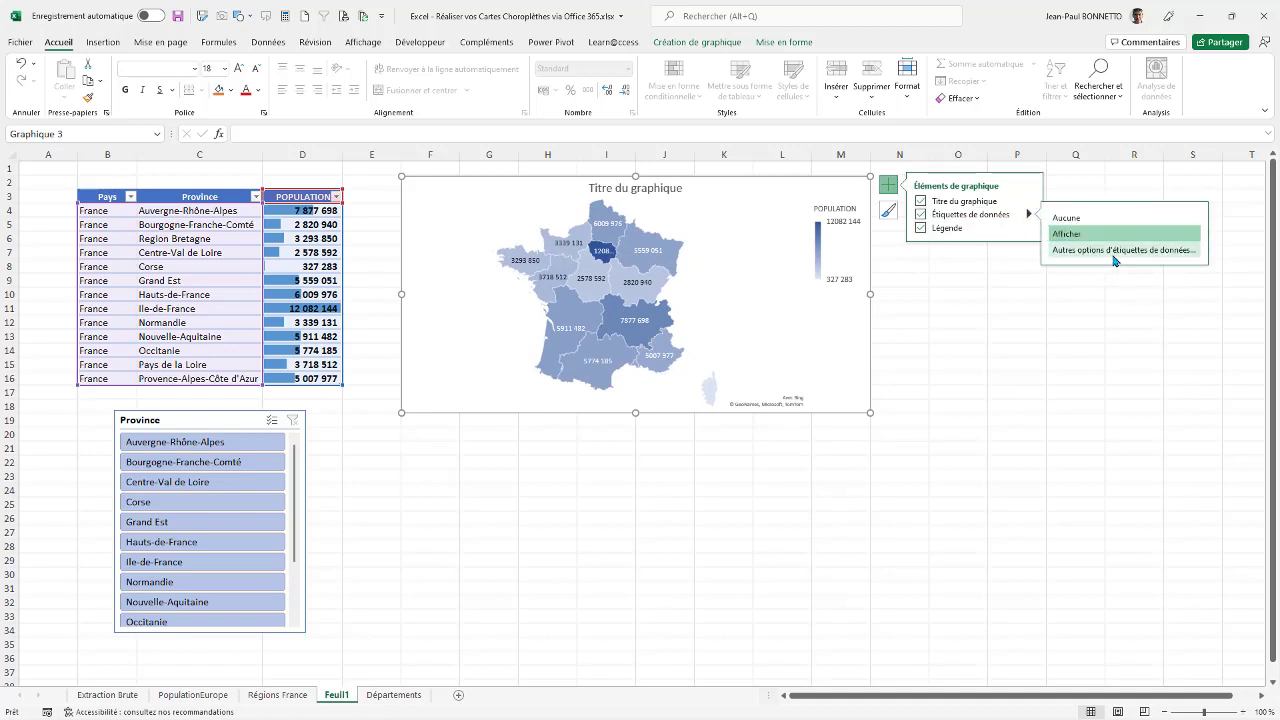
{"action": "left_click", "coordinate": [1089, 252]}
{"action": "left_click", "coordinate": [1125, 288]}
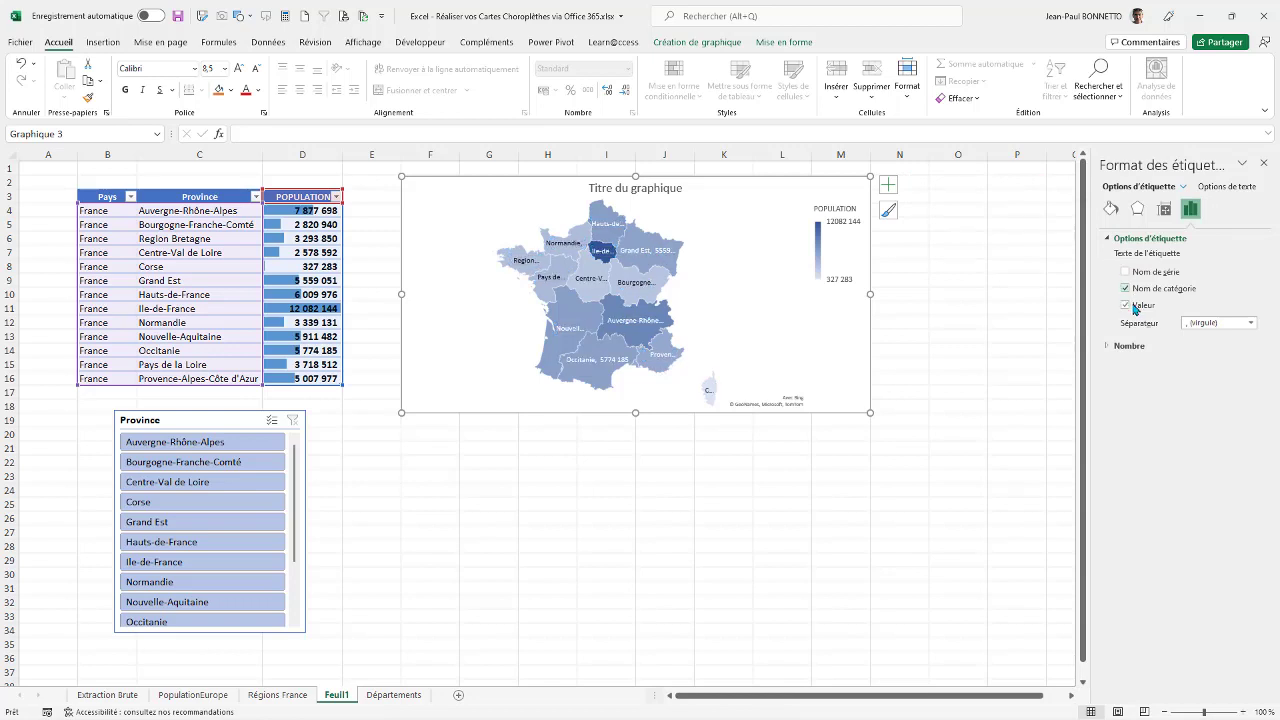
{"action": "left_click", "coordinate": [1125, 305]}
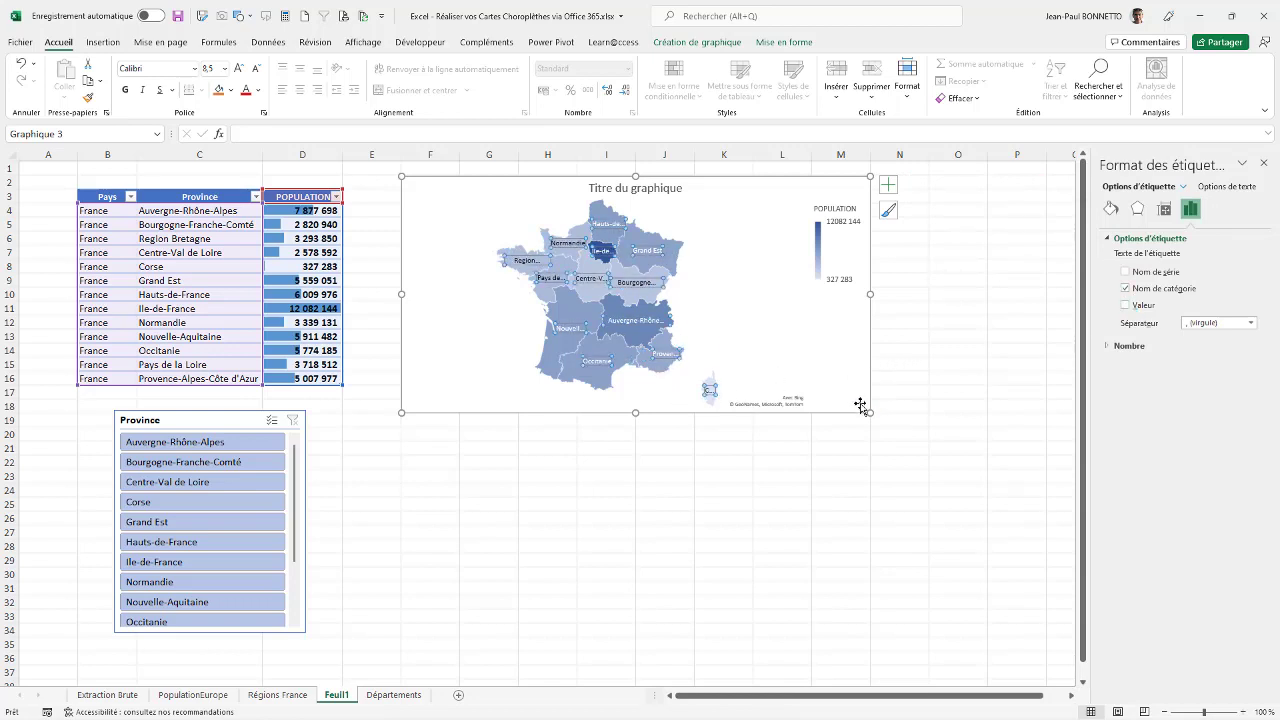
{"action": "left_click_drag", "start_coordinate": [871, 412], "coordinate": [1044, 532]}
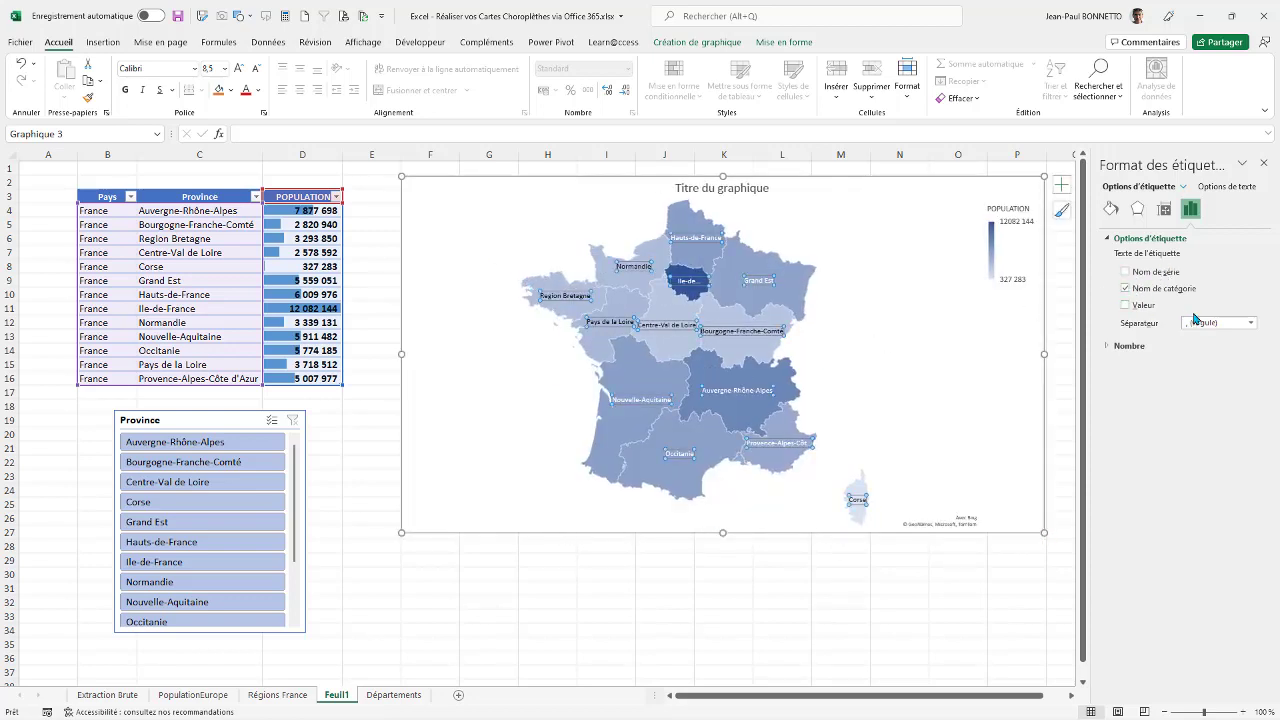
Step: Add the value to the map's data labels with a new-line separator, and enlarge the chart down to about row 33
{"action": "left_click", "coordinate": [1123, 307]}
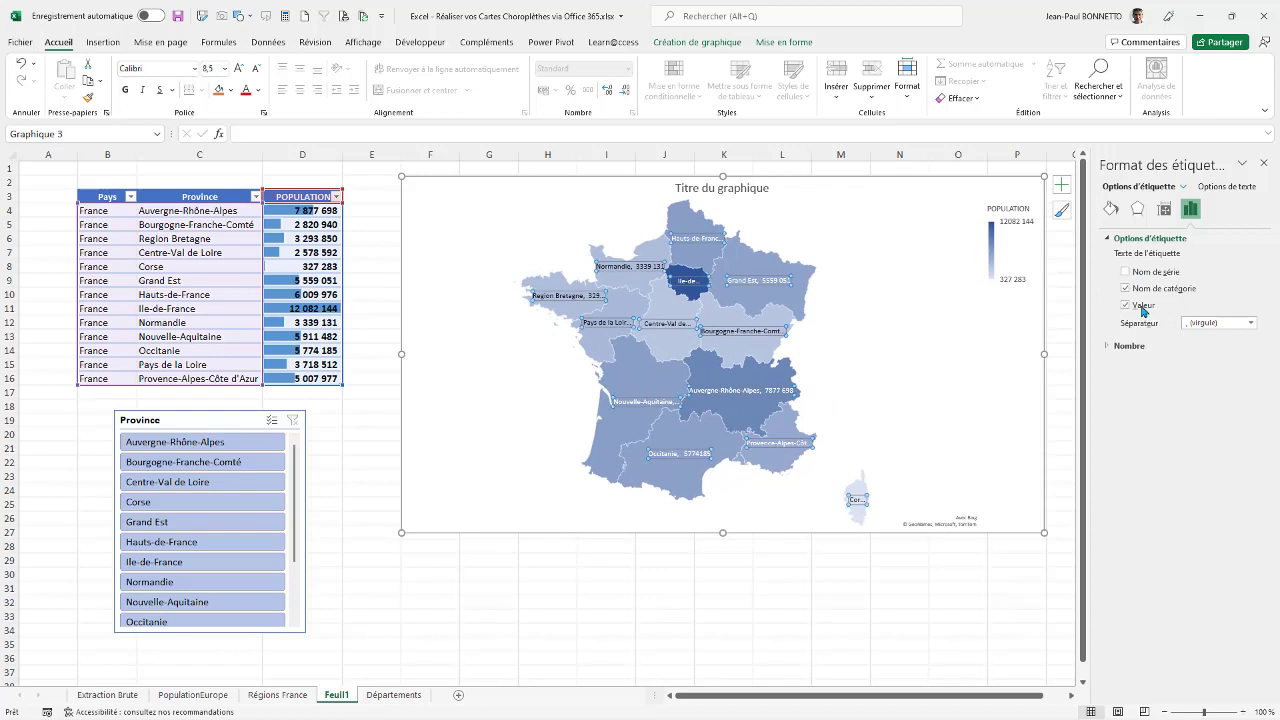
{"action": "left_click", "coordinate": [1252, 324]}
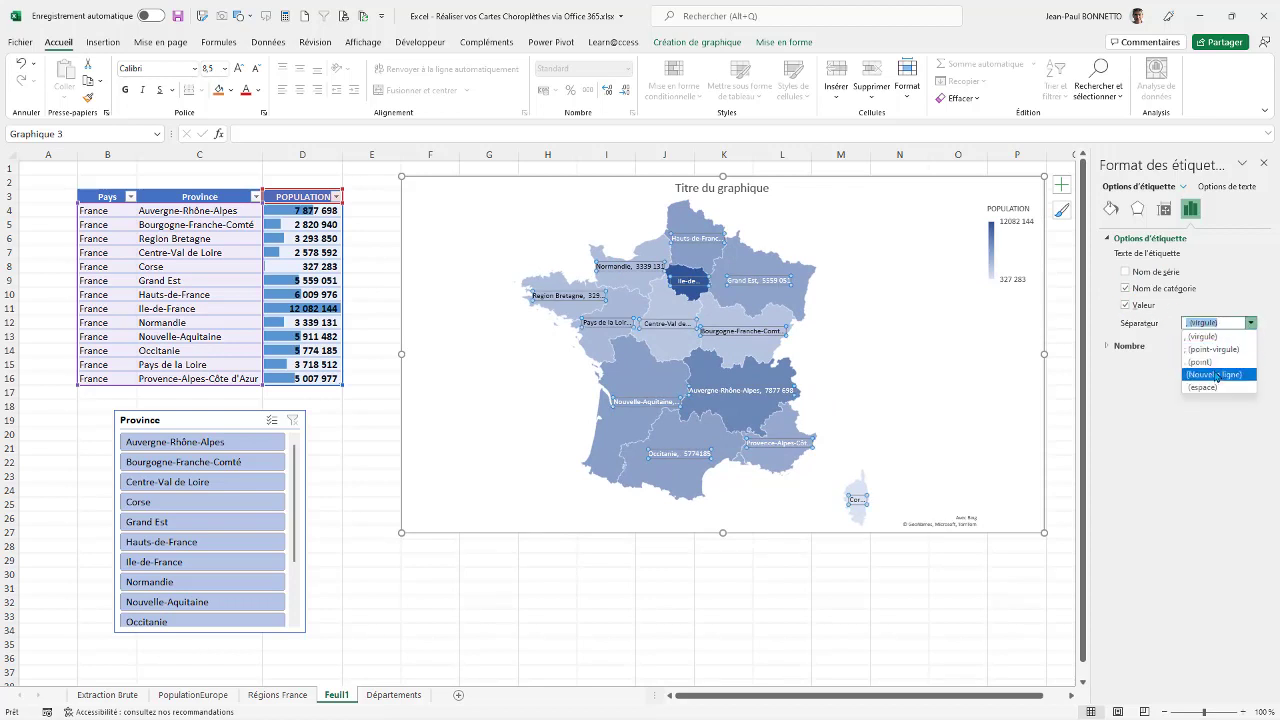
{"action": "left_click", "coordinate": [1218, 375]}
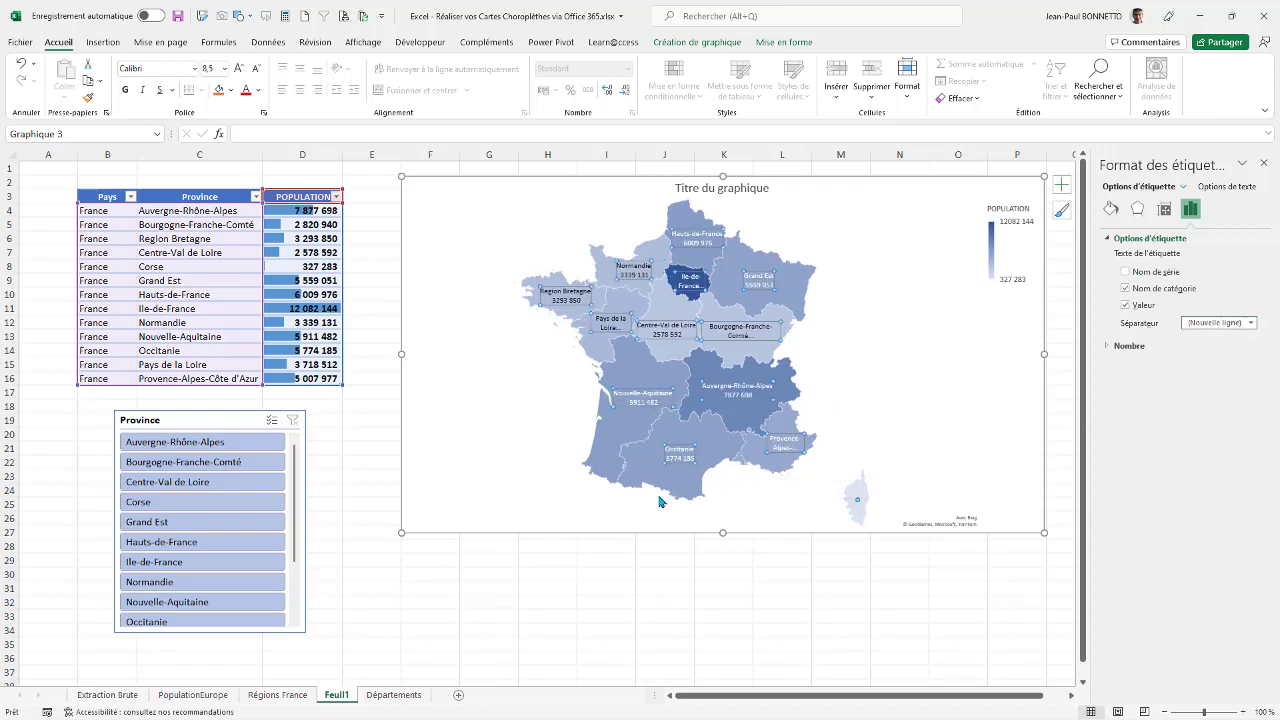
{"action": "left_click_drag", "start_coordinate": [723, 536], "coordinate": [723, 622]}
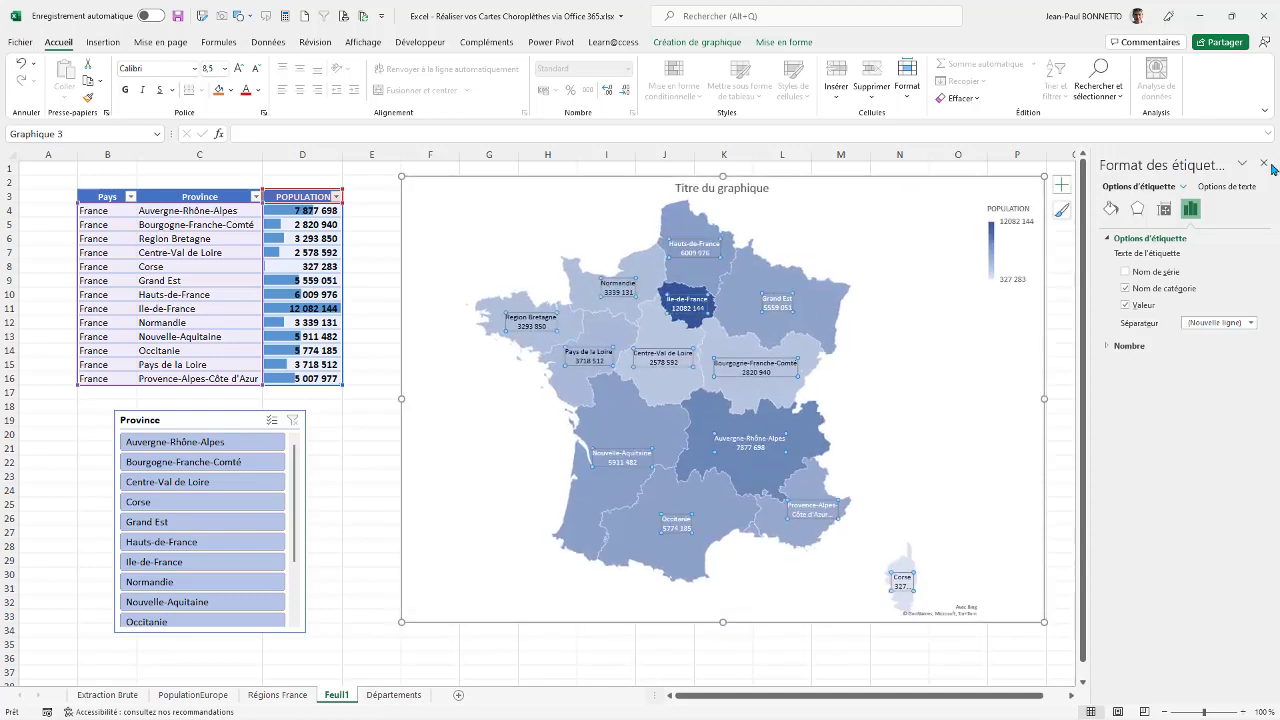
{"action": "left_click", "coordinate": [1264, 163]}
{"action": "left_click", "coordinate": [1169, 310]}
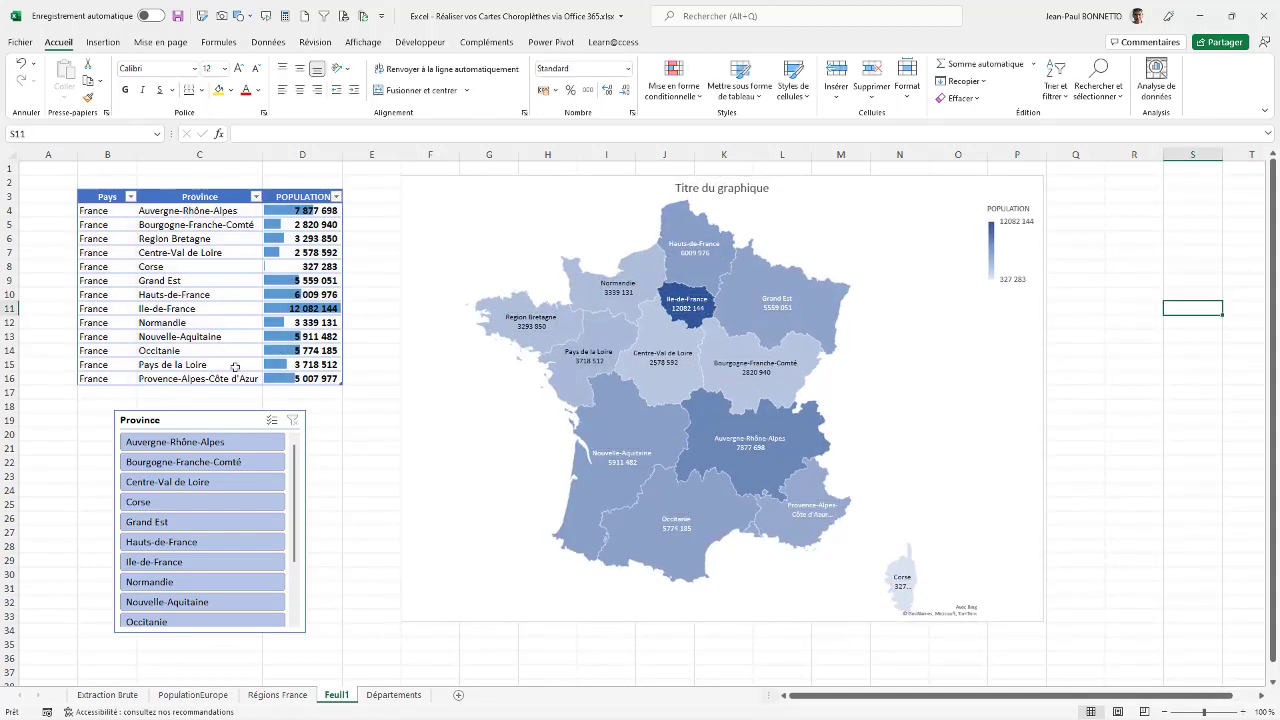
Step: Shift the Province slicer slightly left, try it on Nouvelle-Aquitaine and Occitanie together, and clear the filter
{"action": "left_click_drag", "start_coordinate": [225, 420], "coordinate": [216, 420]}
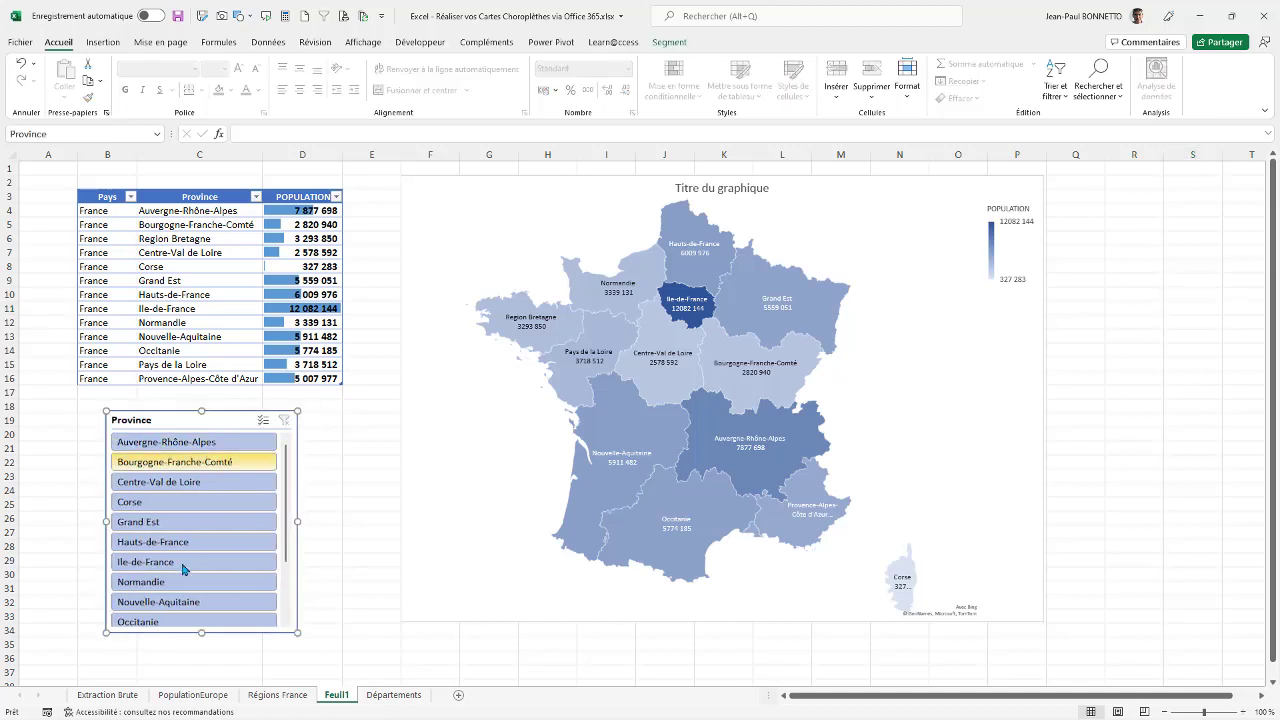
{"action": "left_click", "coordinate": [145, 602]}
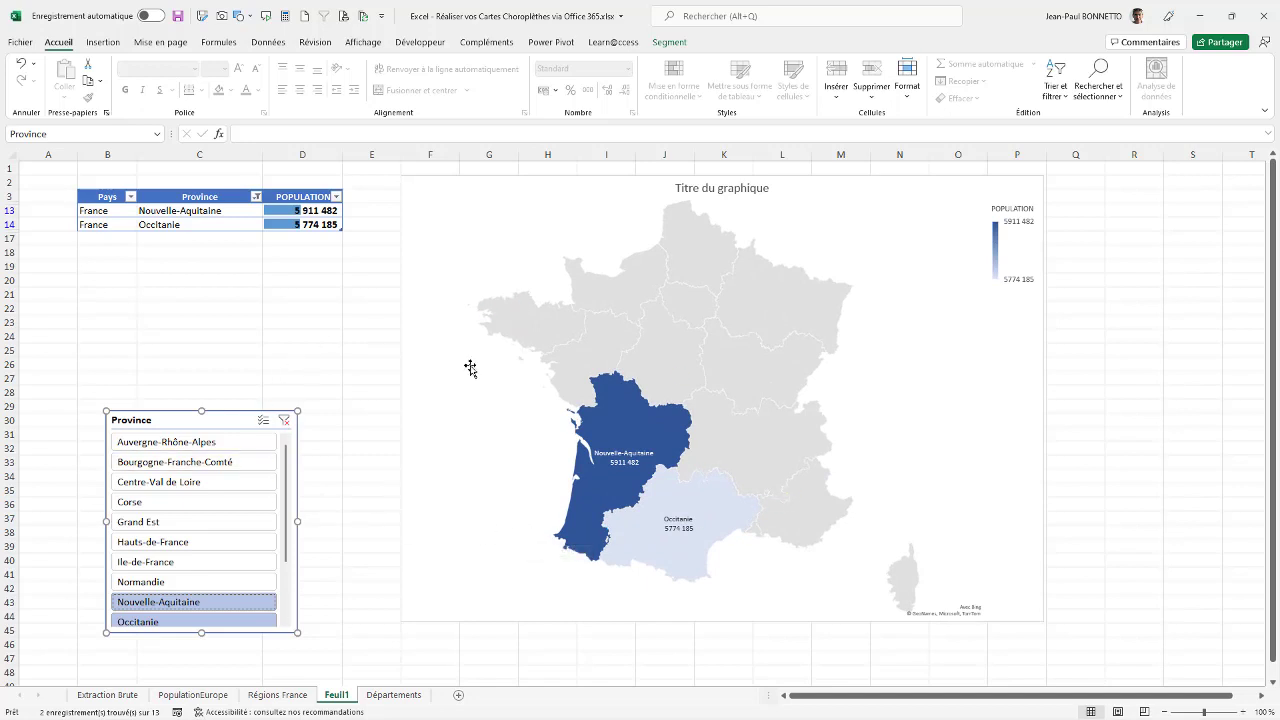
{"action": "left_click", "coordinate": [285, 420]}
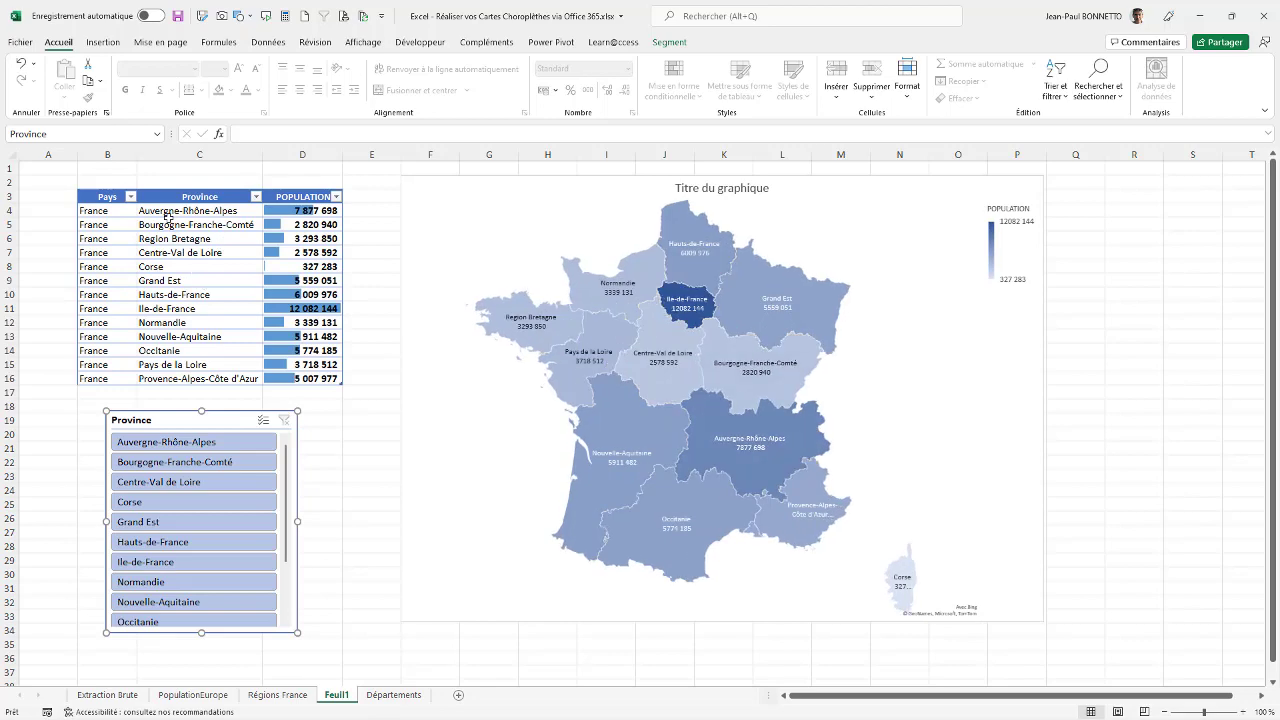
{"action": "left_click", "coordinate": [186, 197]}
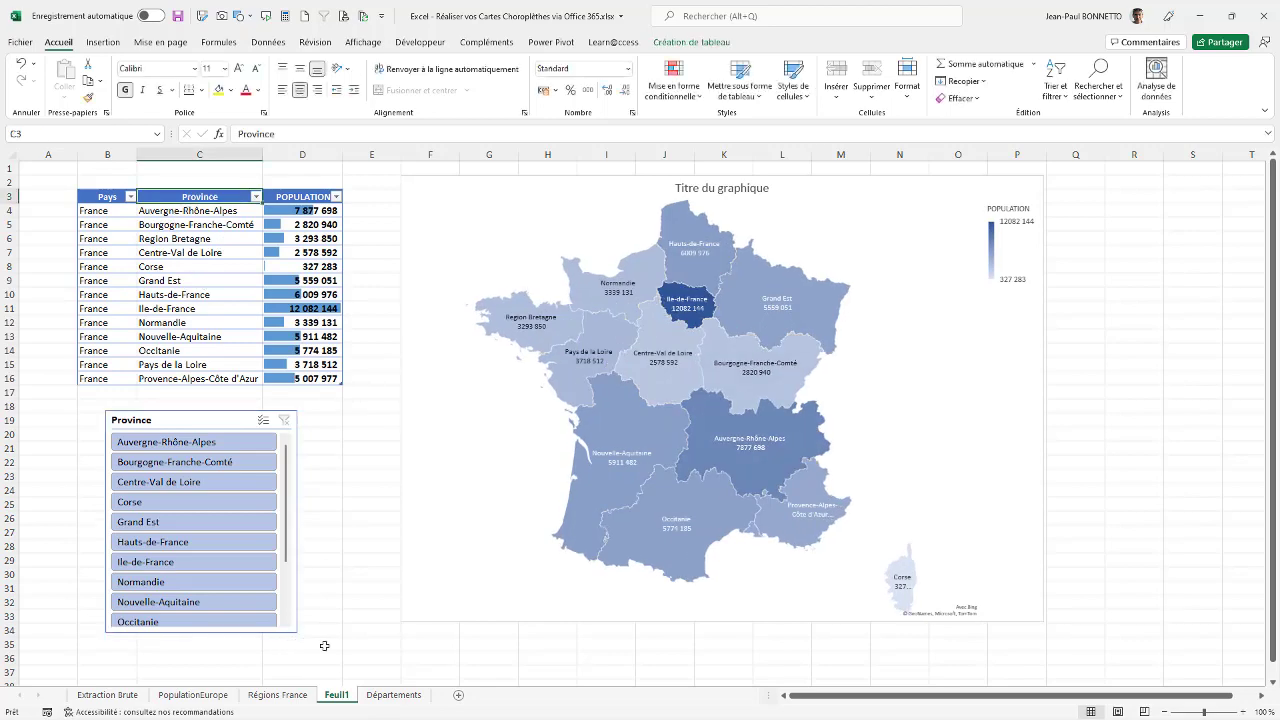
Step: Copy the whole Pays, Départements and Total table from the Départements sheet into cell A1 of a new sheet
{"action": "left_click", "coordinate": [389, 699]}
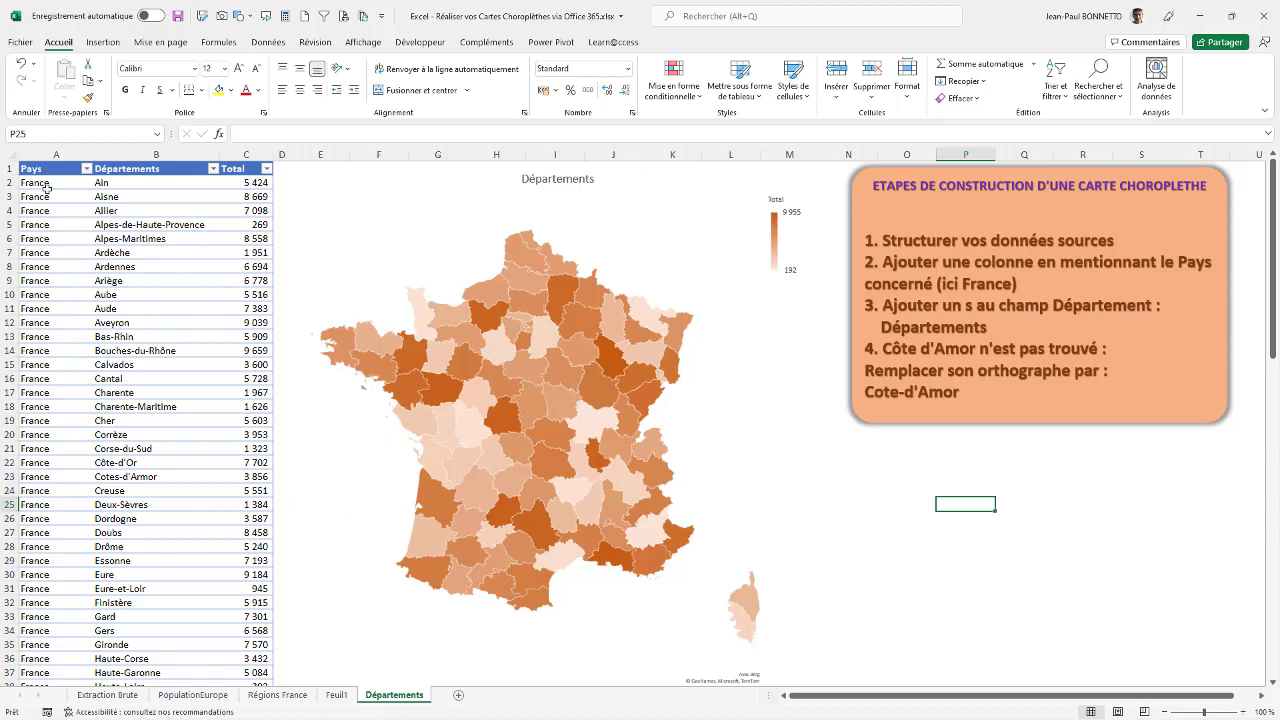
{"action": "left_click_drag", "start_coordinate": [47, 191], "coordinate": [50, 546]}
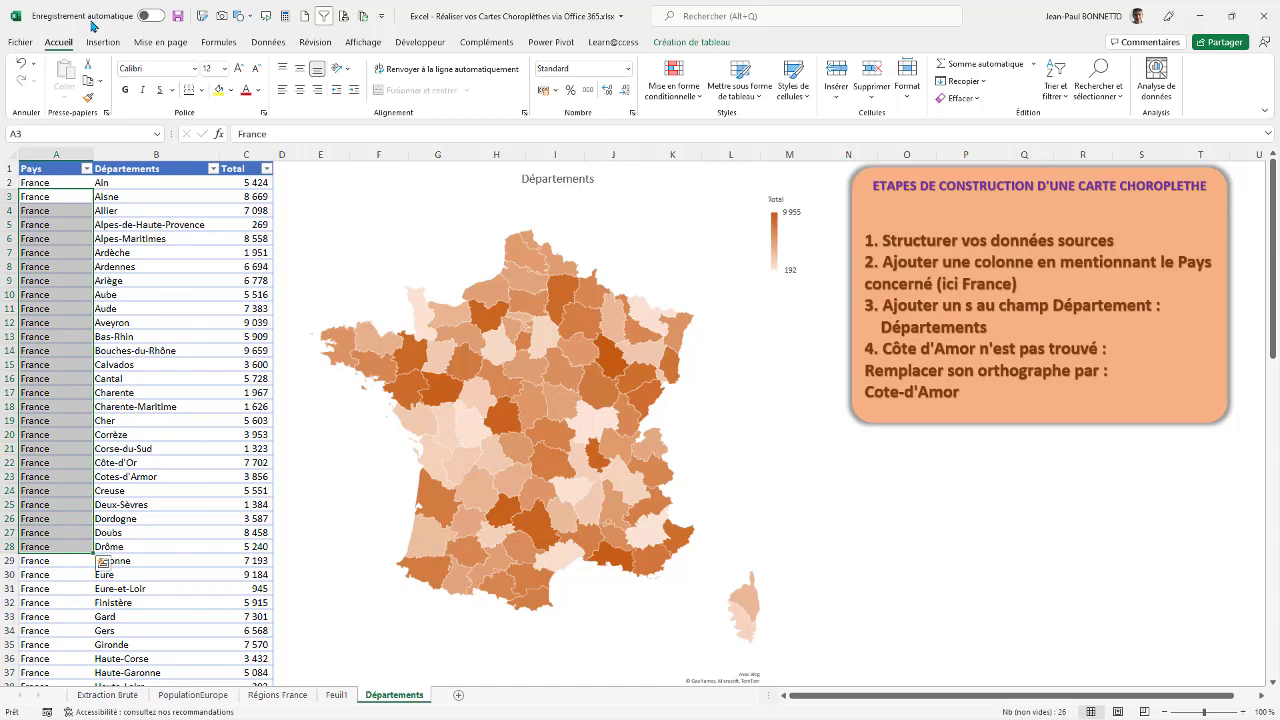
{"action": "left_click", "coordinate": [22, 161]}
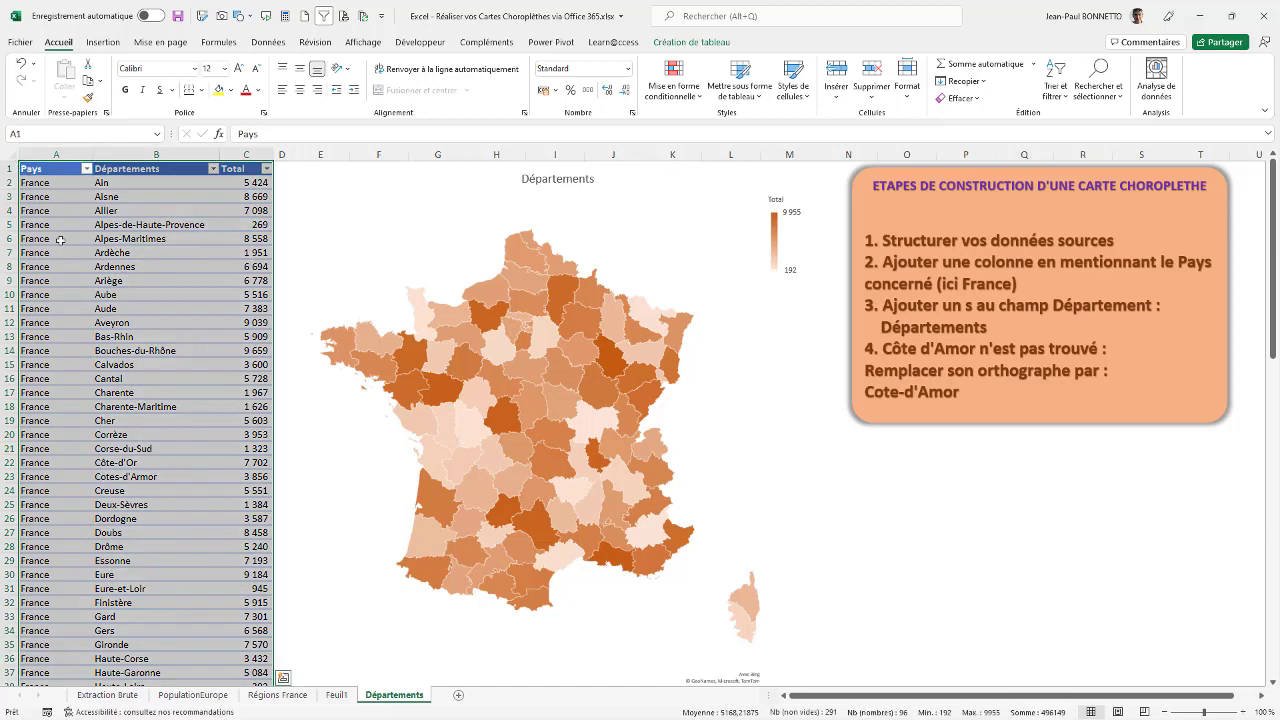
{"action": "key", "text": "ctrl+c"}
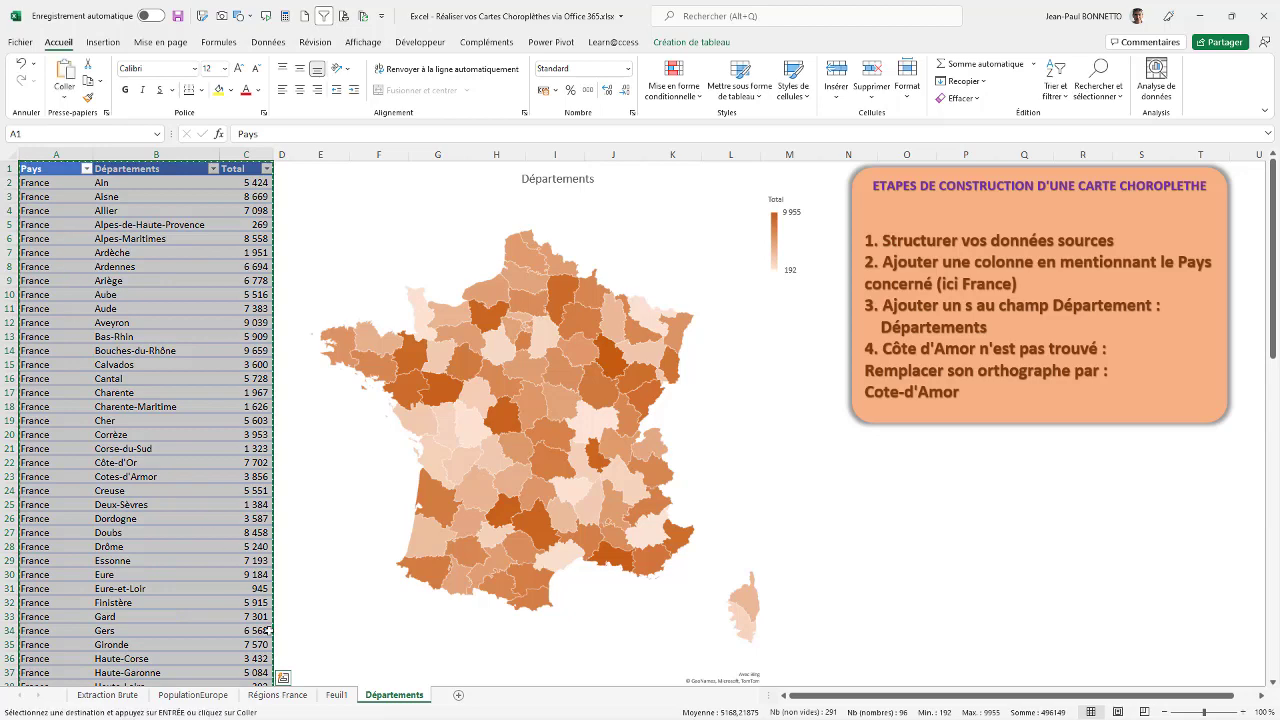
{"action": "left_click", "coordinate": [459, 696]}
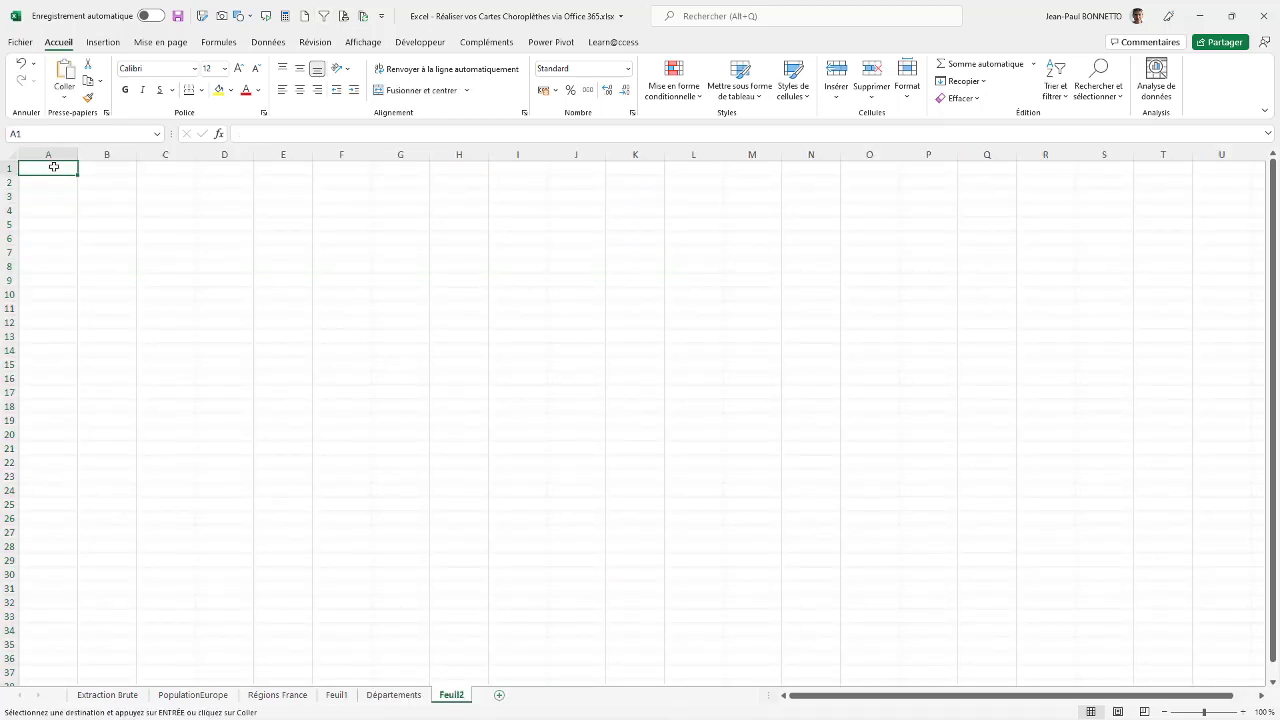
{"action": "key", "text": "ctrl+v"}
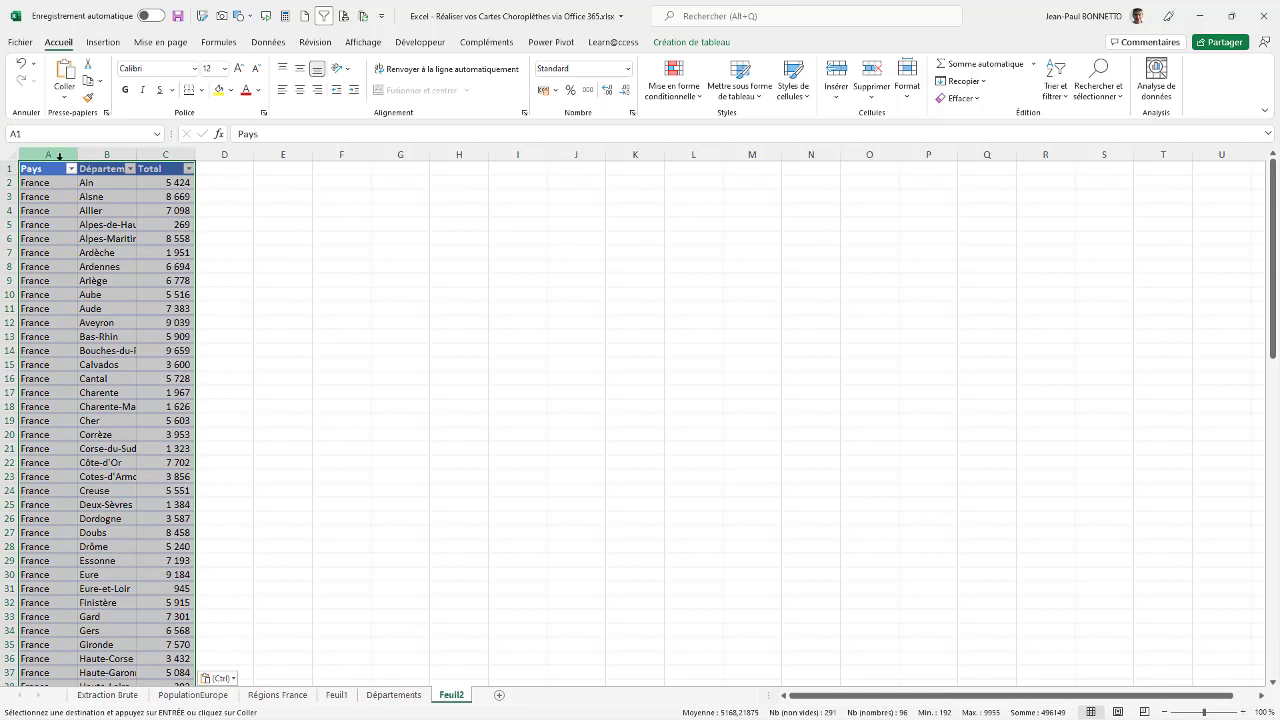
Step: Fit column B to the department names and rename its header in B1 as Département
{"action": "left_click", "coordinate": [100, 169]}
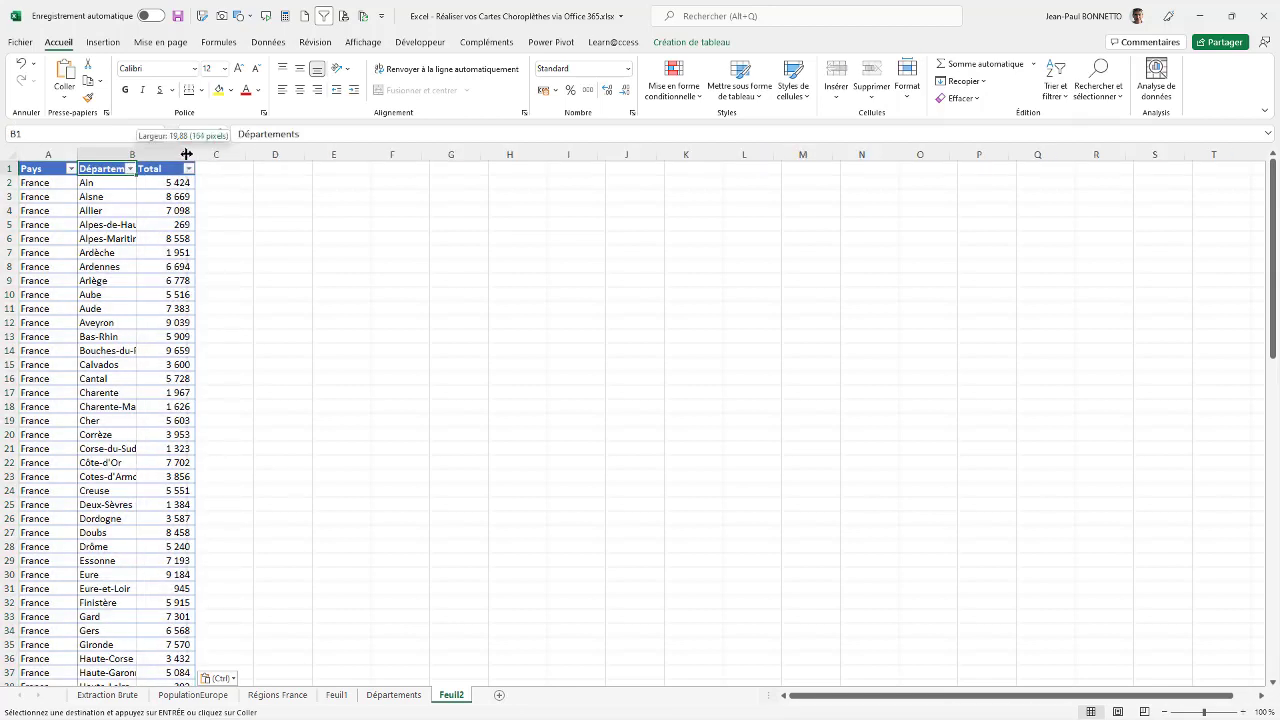
{"action": "double_click", "coordinate": [137, 154]}
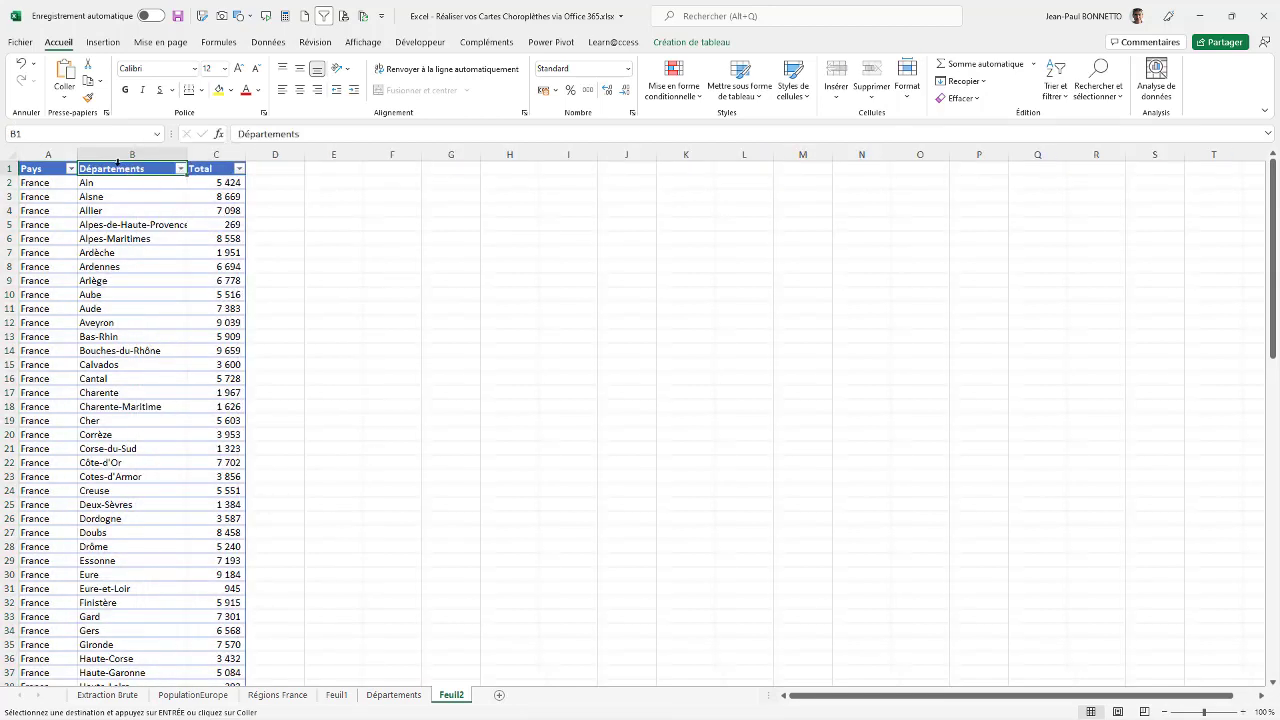
{"action": "left_click", "coordinate": [328, 136]}
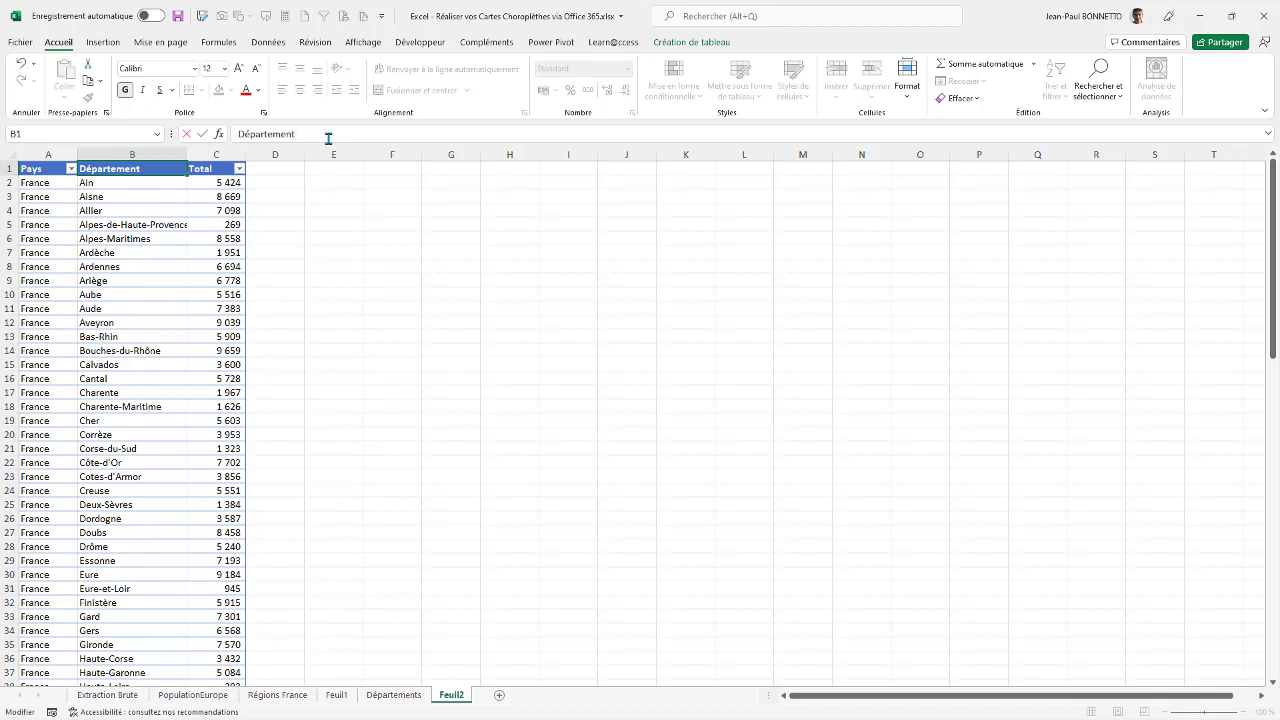
{"action": "left_click_drag", "start_coordinate": [48, 281], "coordinate": [48, 295]}
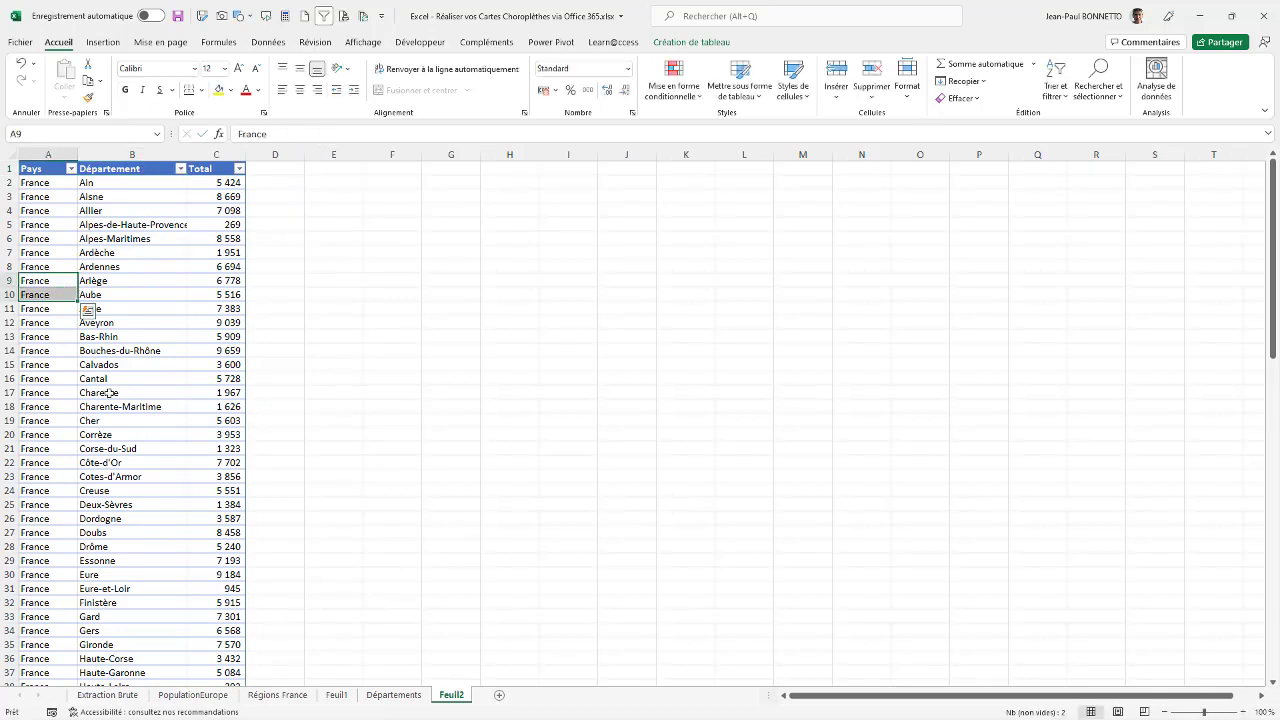
Step: Correct the department name in cell B23 to Côtes-d'Armor
{"action": "left_click", "coordinate": [125, 421]}
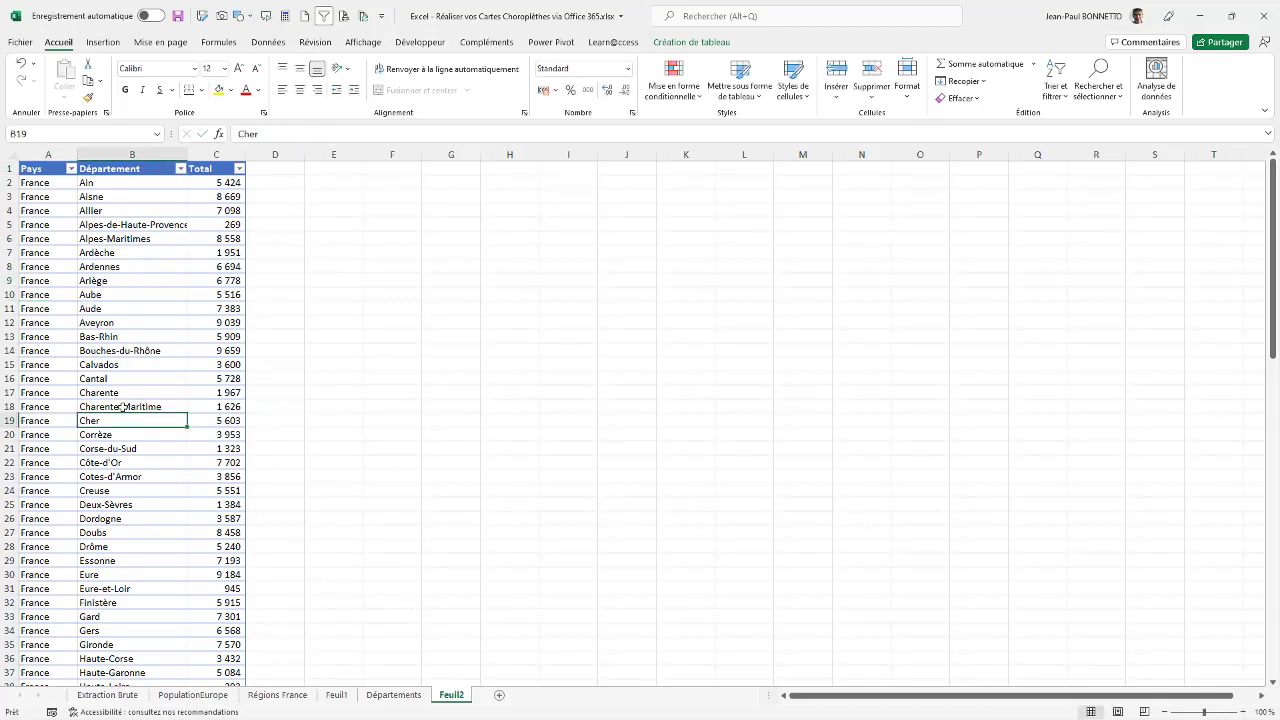
{"action": "left_click", "coordinate": [115, 478]}
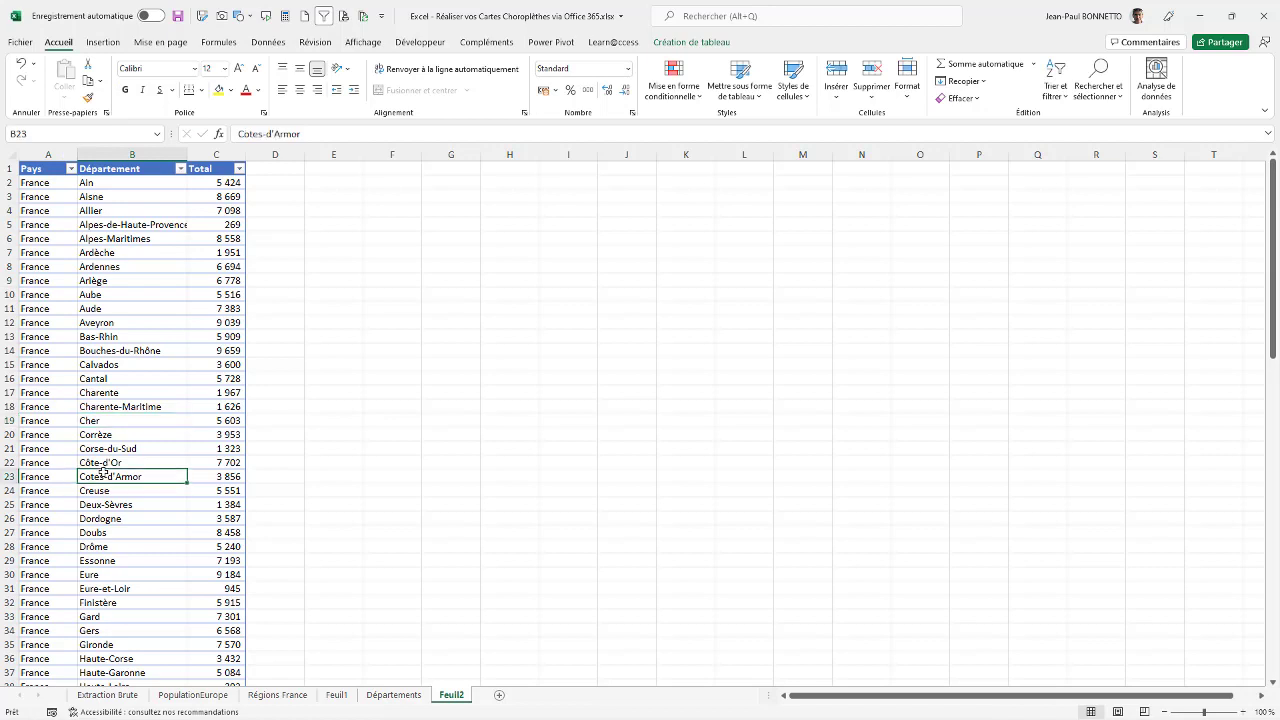
{"action": "left_click", "coordinate": [249, 133]}
{"action": "key", "text": "BackSpace"}
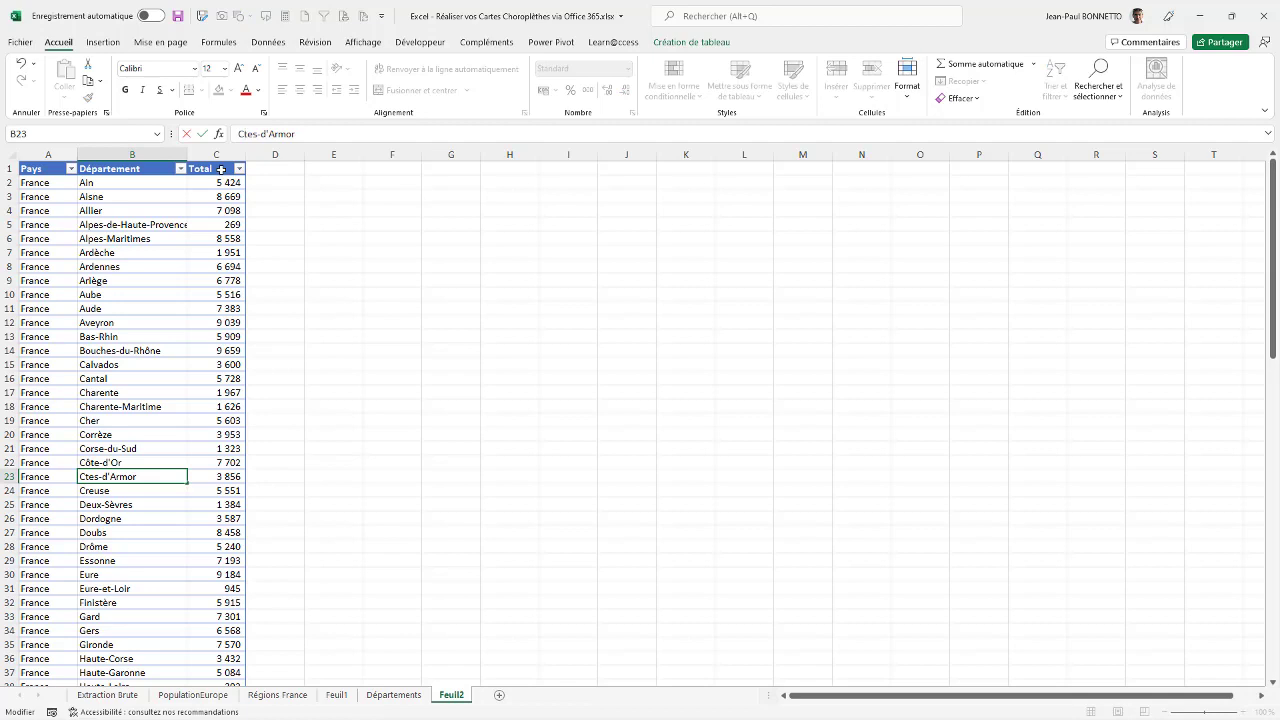
{"action": "type", "text": "ô"}
{"action": "key", "text": "Return"}
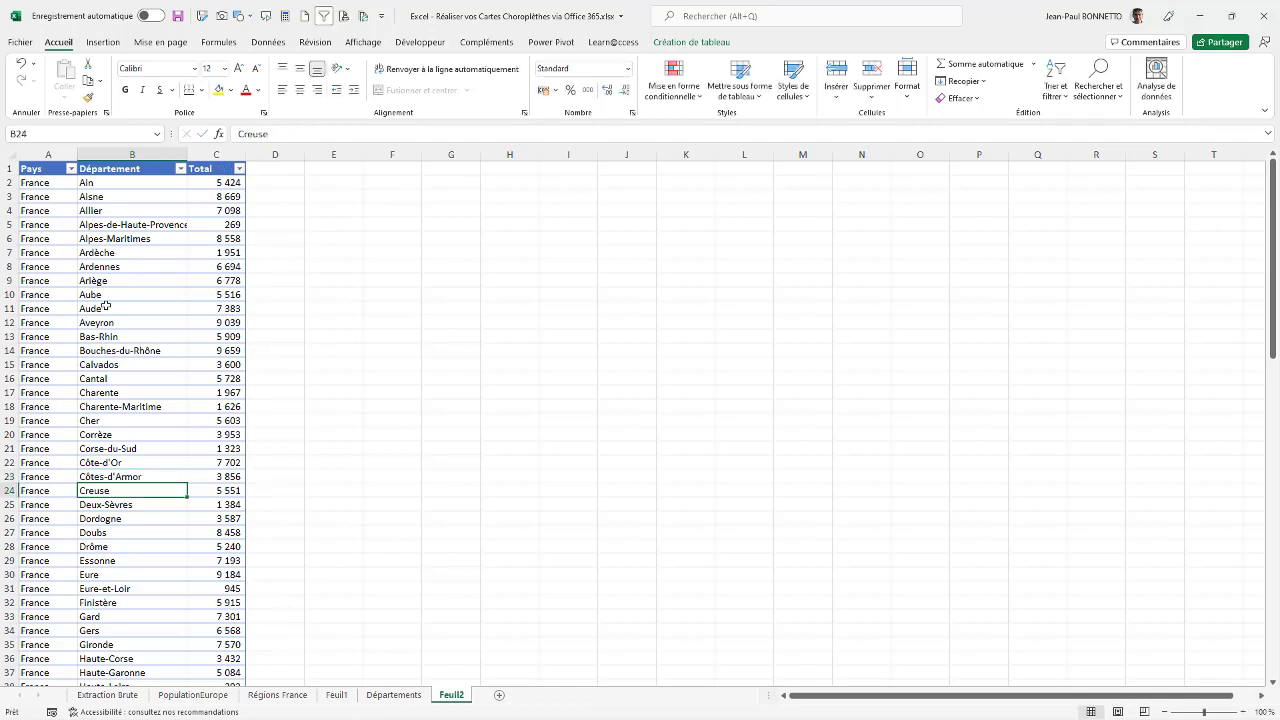
Step: Insert a filled map chart from the table of department totals
{"action": "left_click", "coordinate": [126, 225]}
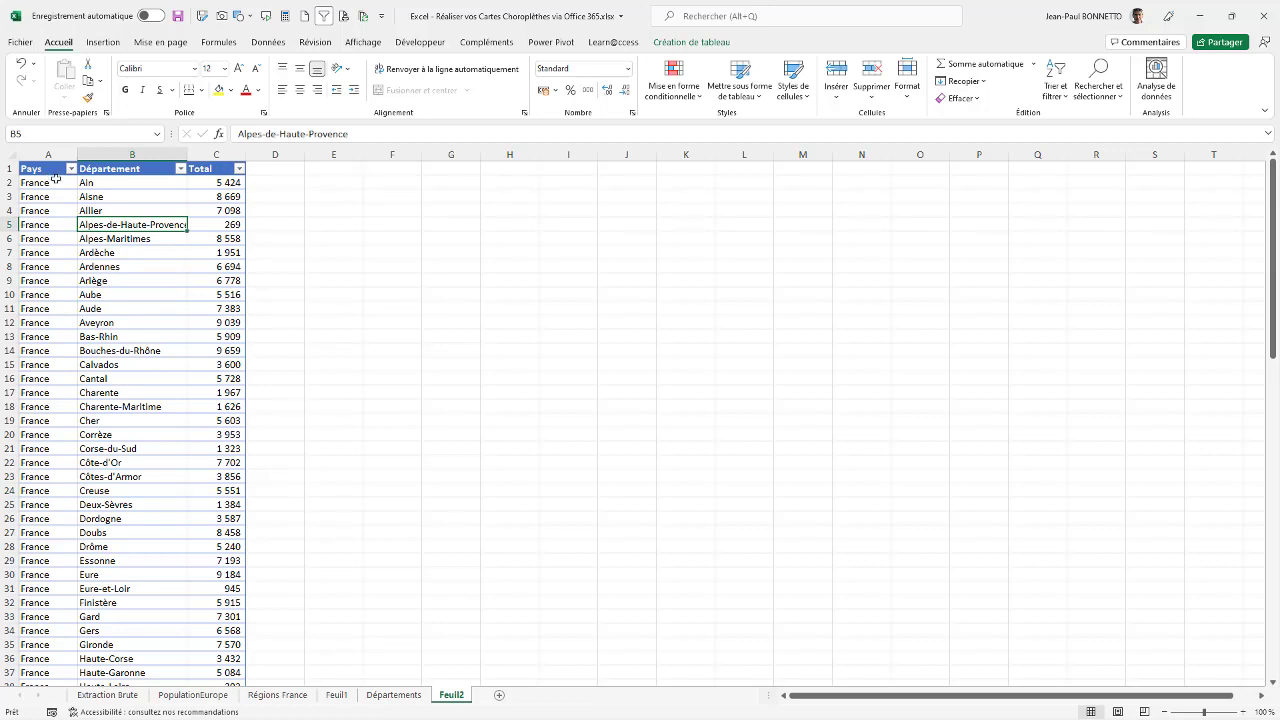
{"action": "left_click", "coordinate": [107, 253]}
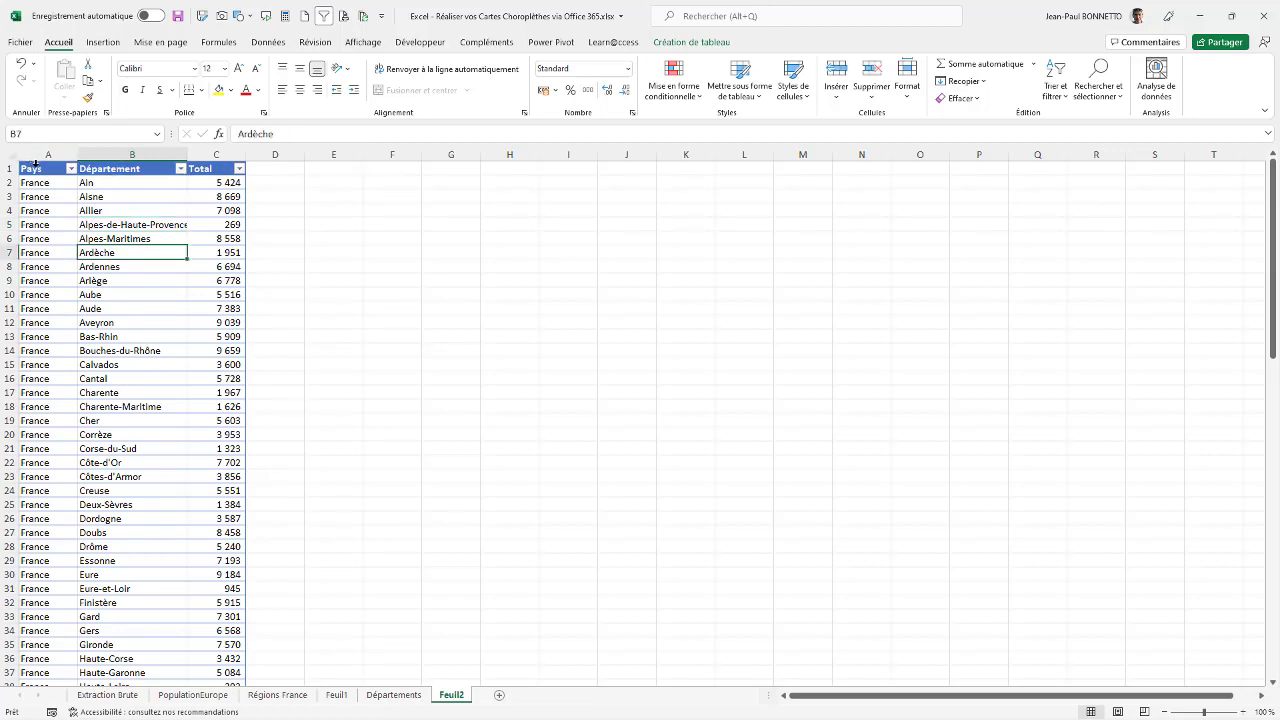
{"action": "left_click", "coordinate": [95, 195]}
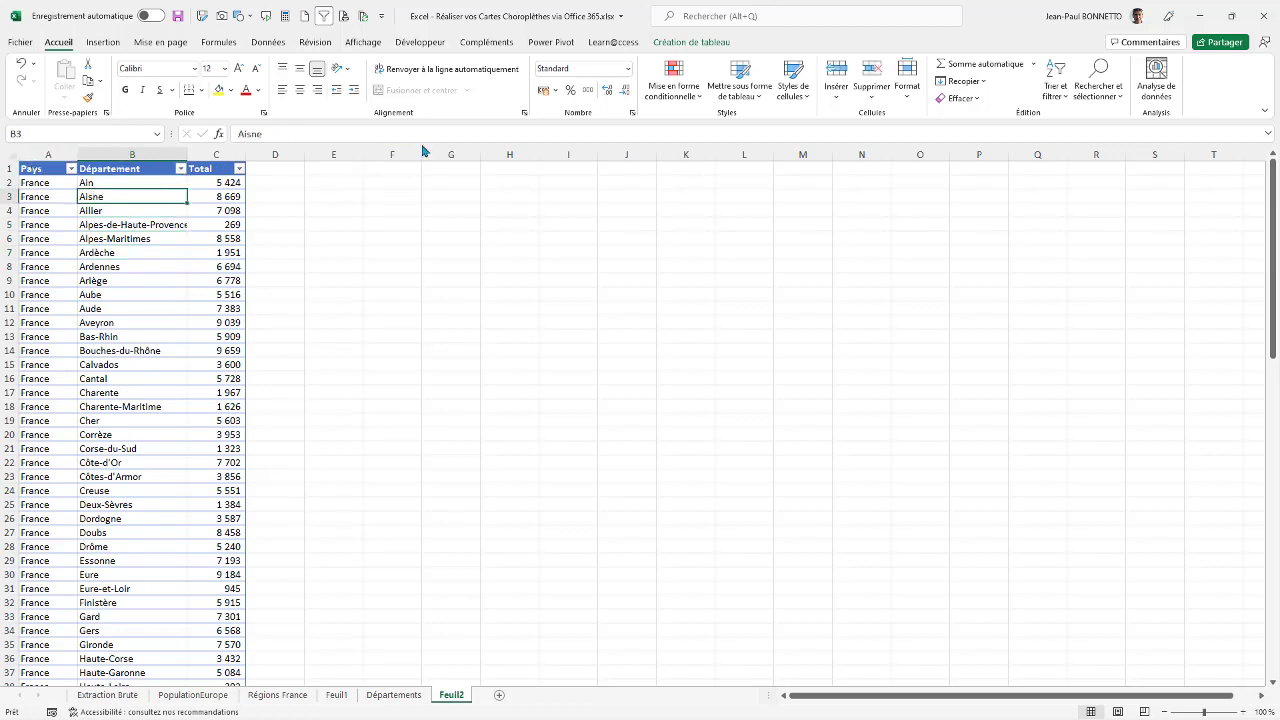
{"action": "left_click", "coordinate": [103, 42]}
{"action": "left_click", "coordinate": [650, 78]}
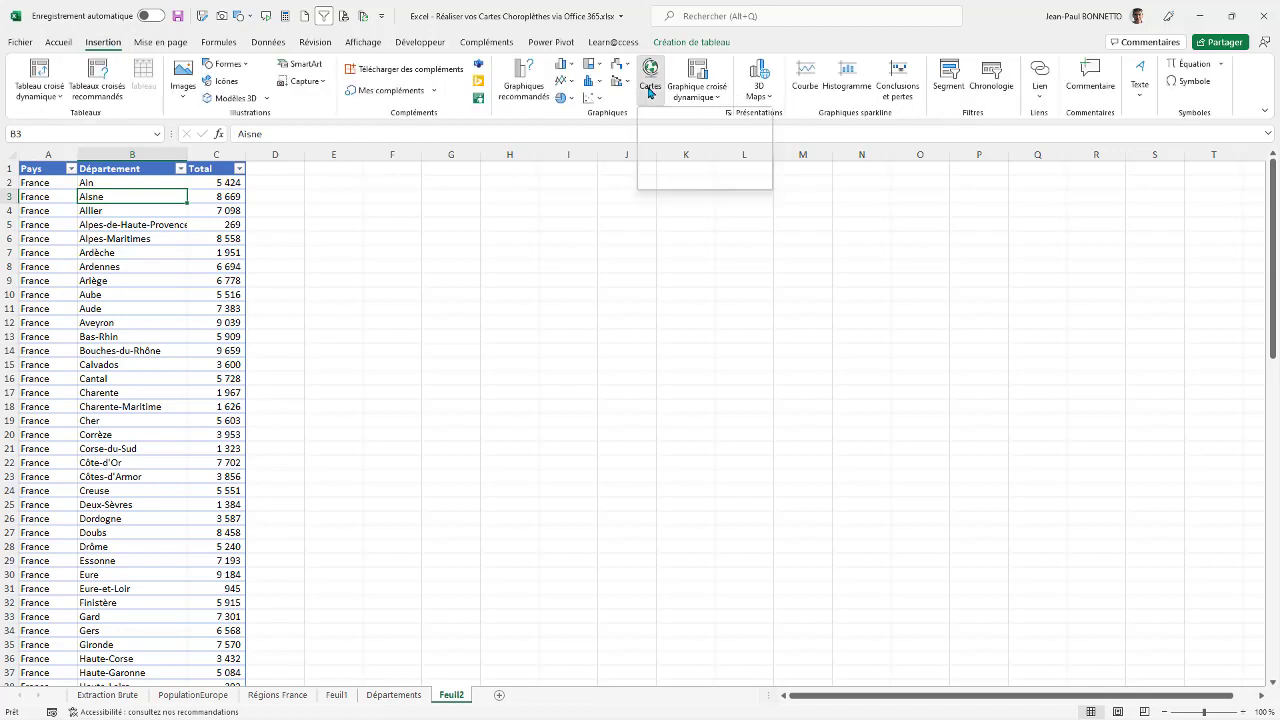
{"action": "left_click", "coordinate": [657, 144]}
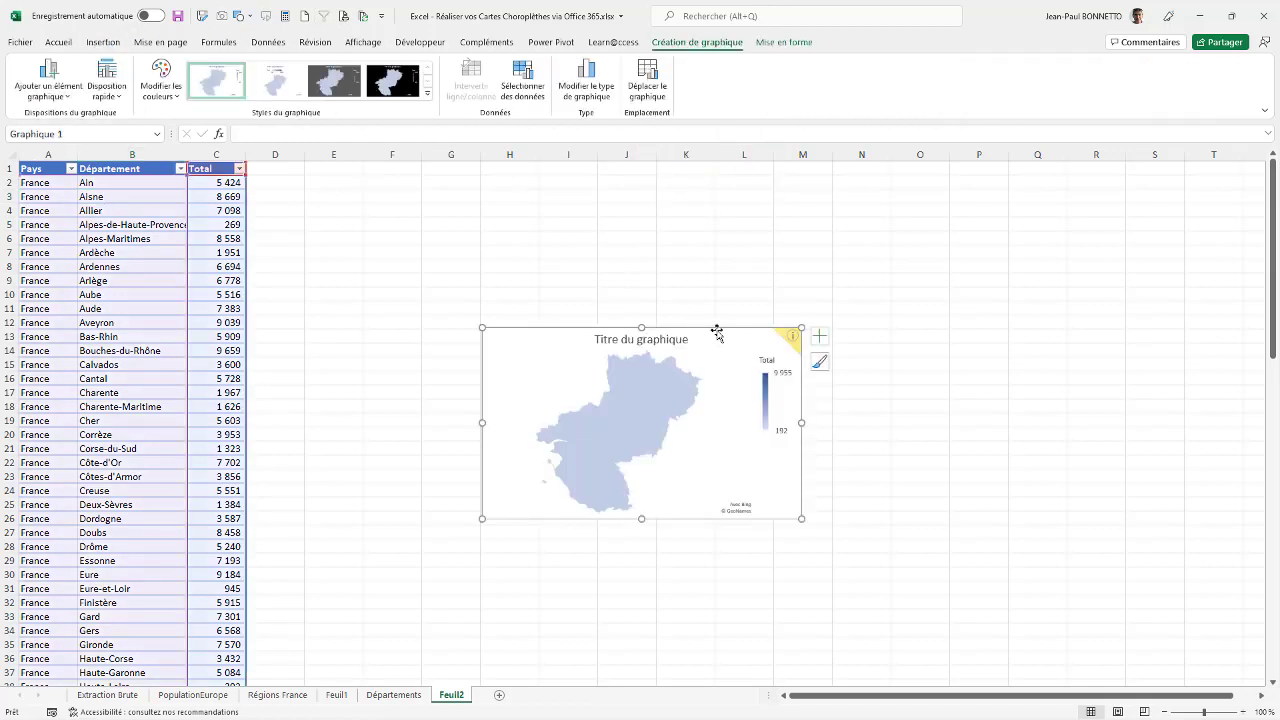
Step: Move the map chart beside the table at the first row and enlarge it to about 32.5 cm wide and 20.5 cm high
{"action": "left_click_drag", "start_coordinate": [703, 343], "coordinate": [667, 199]}
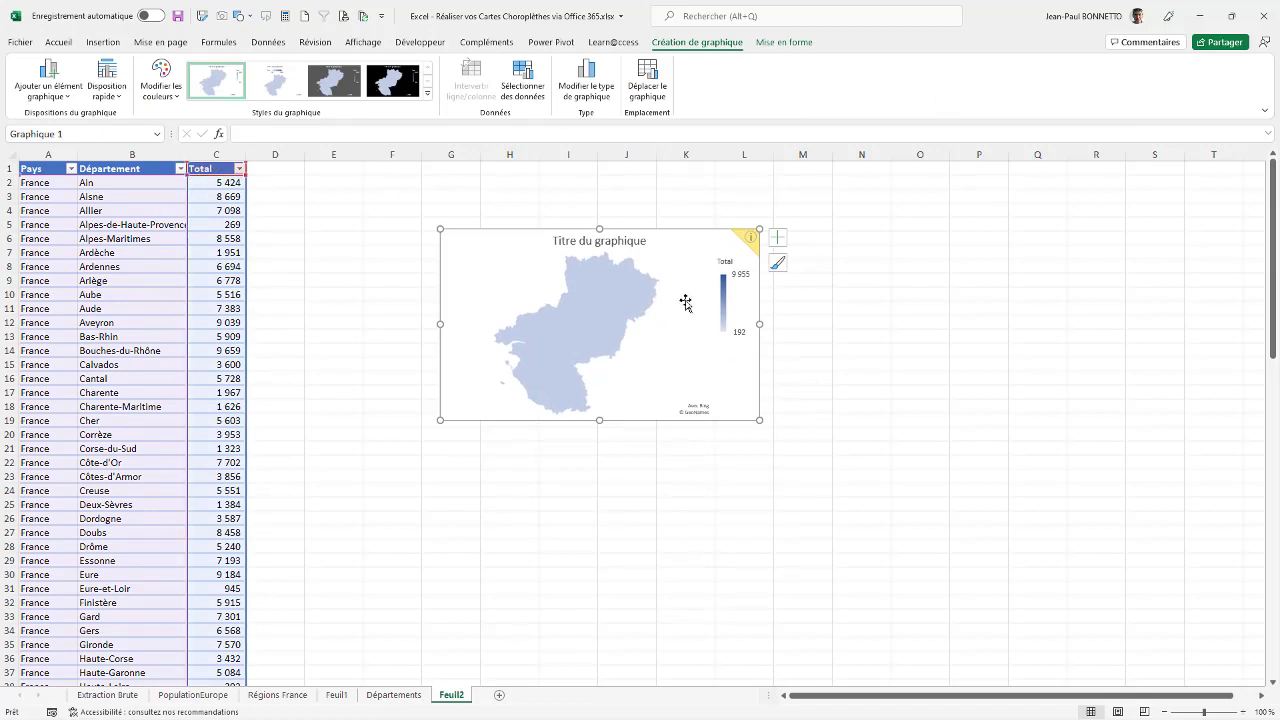
{"action": "mouse_move", "coordinate": [585, 319]}
{"action": "left_click_drag", "start_coordinate": [672, 229], "coordinate": [535, 161]}
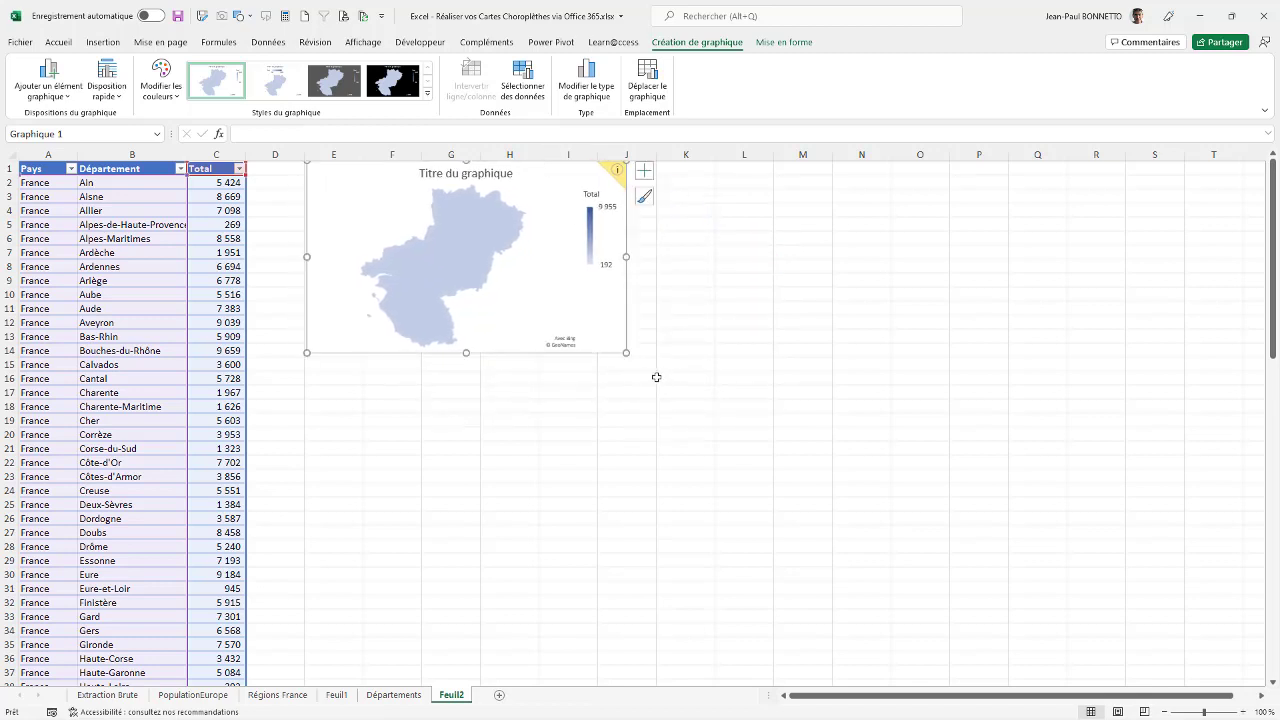
{"action": "left_click_drag", "start_coordinate": [626, 352], "coordinate": [1127, 677]}
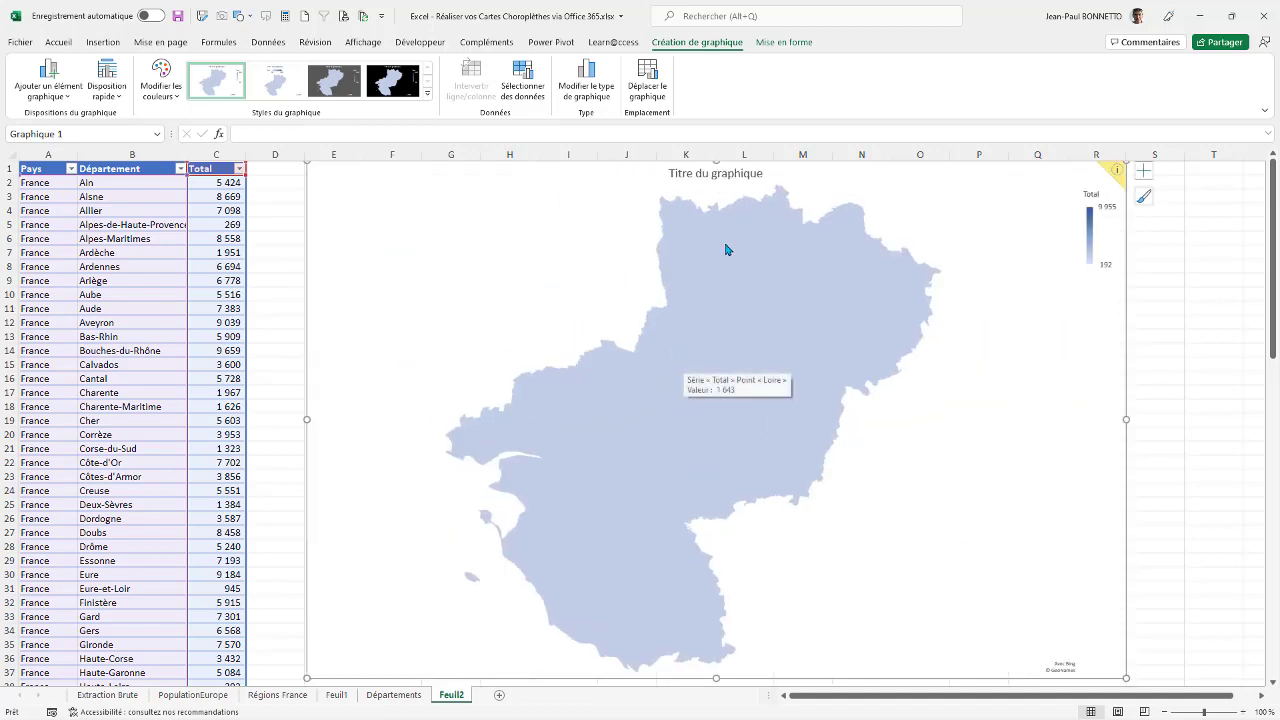
{"action": "left_click", "coordinate": [1147, 176]}
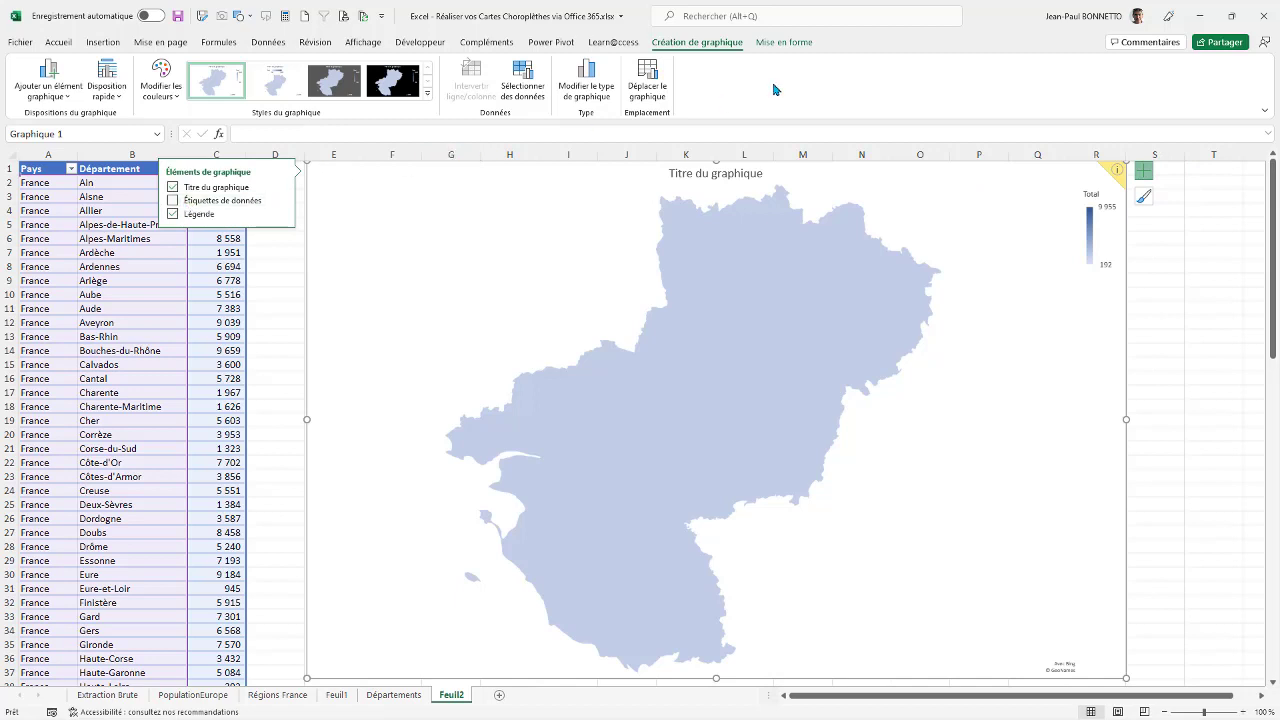
{"action": "left_click", "coordinate": [784, 42]}
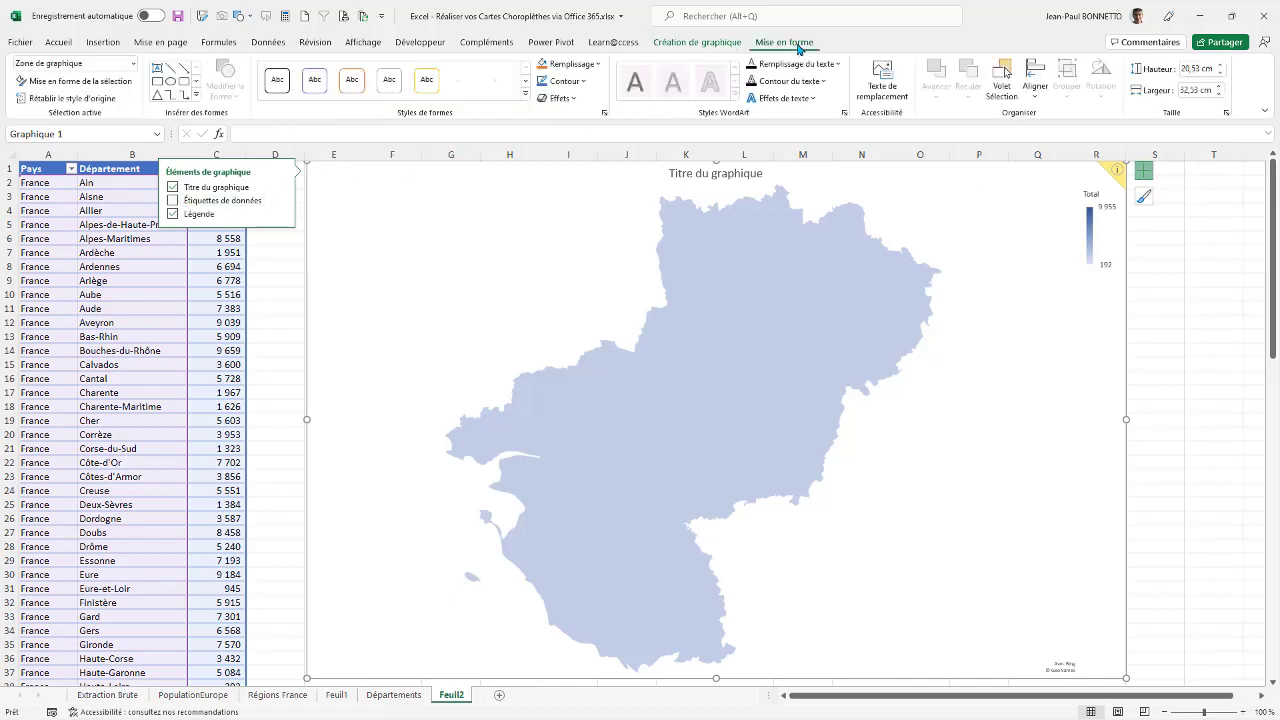
{"action": "left_click", "coordinate": [1226, 114]}
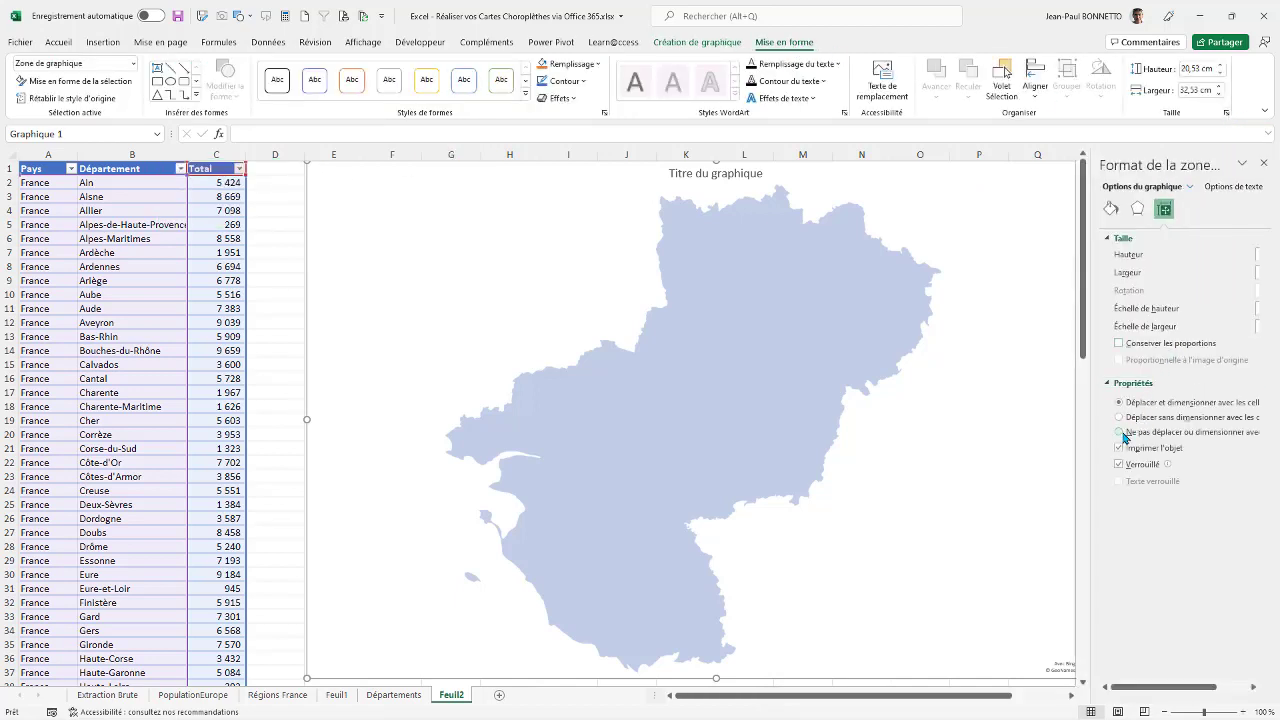
{"action": "left_click", "coordinate": [1264, 163]}
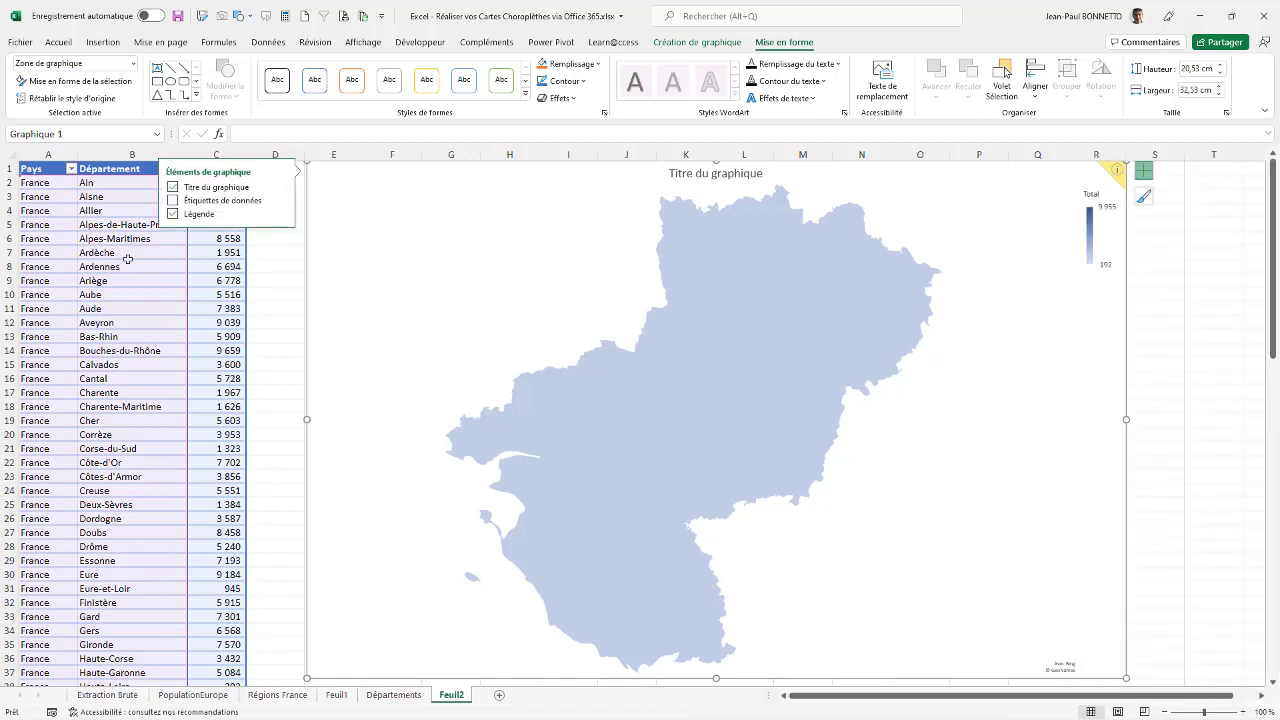
Step: Rename the department column header in cell B1 as Départements
{"action": "left_click", "coordinate": [1160, 237]}
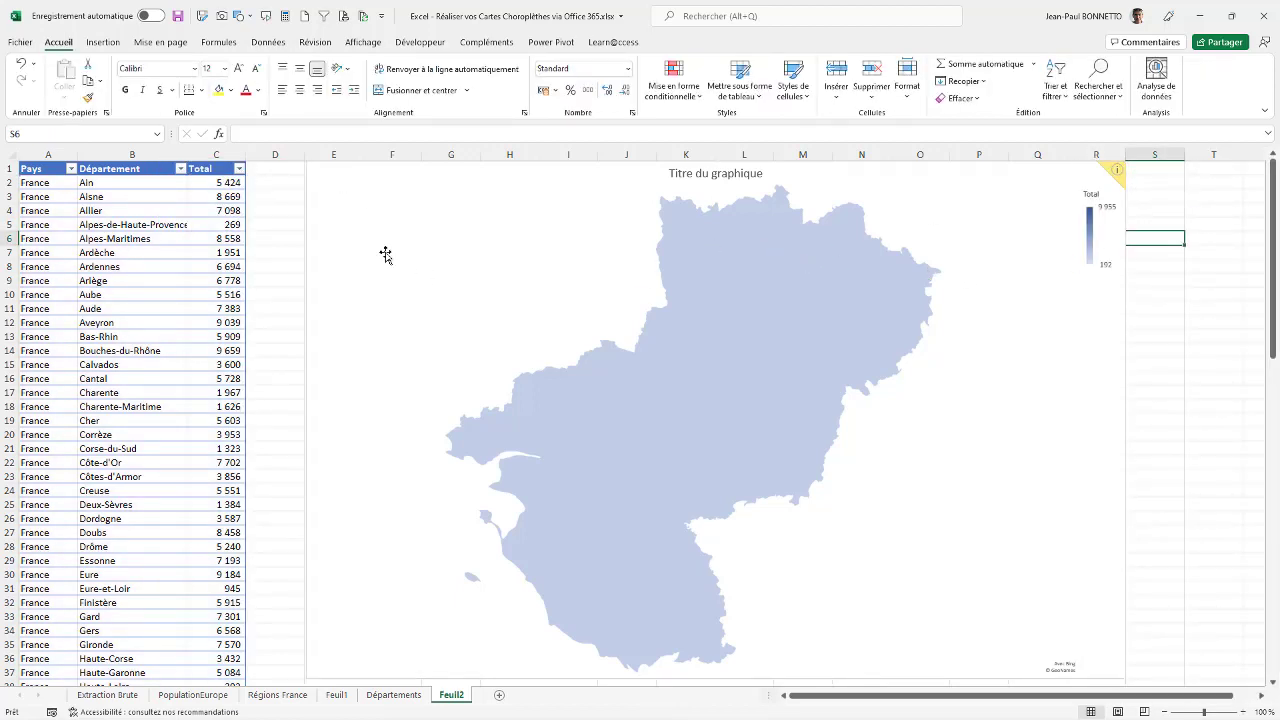
{"action": "left_click", "coordinate": [110, 170]}
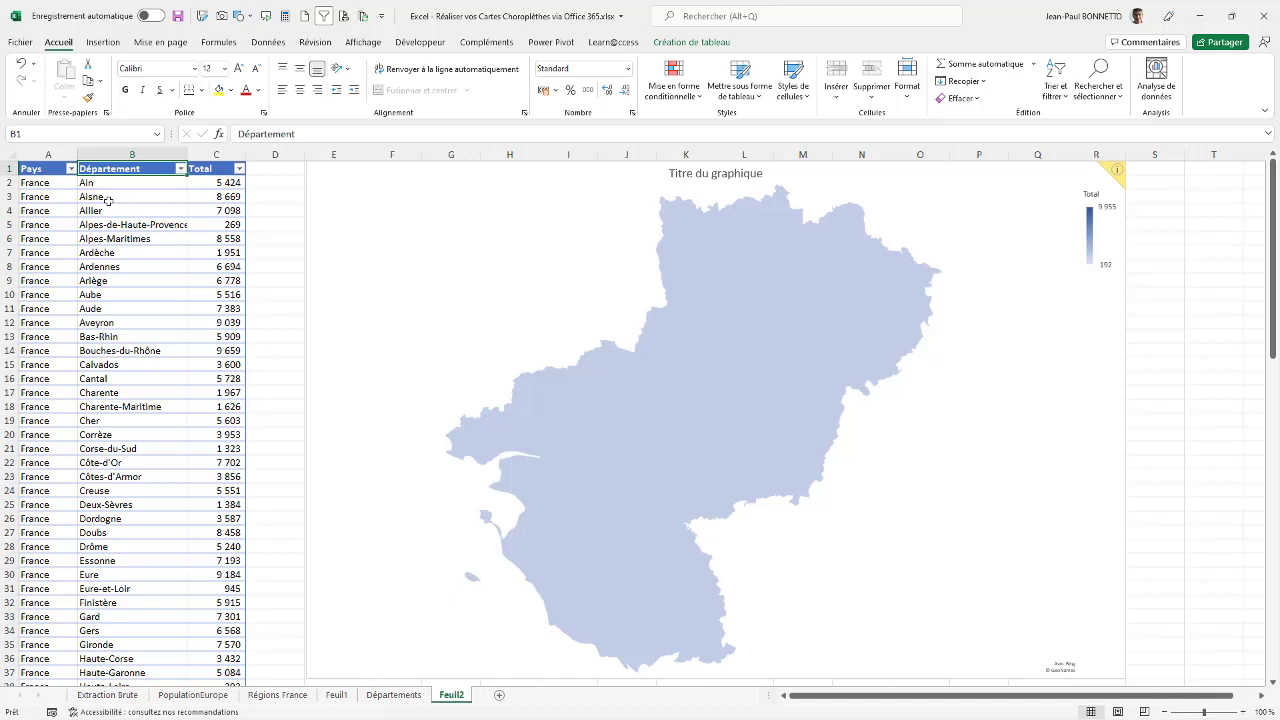
{"action": "left_click", "coordinate": [297, 134]}
{"action": "type", "text": "s"}
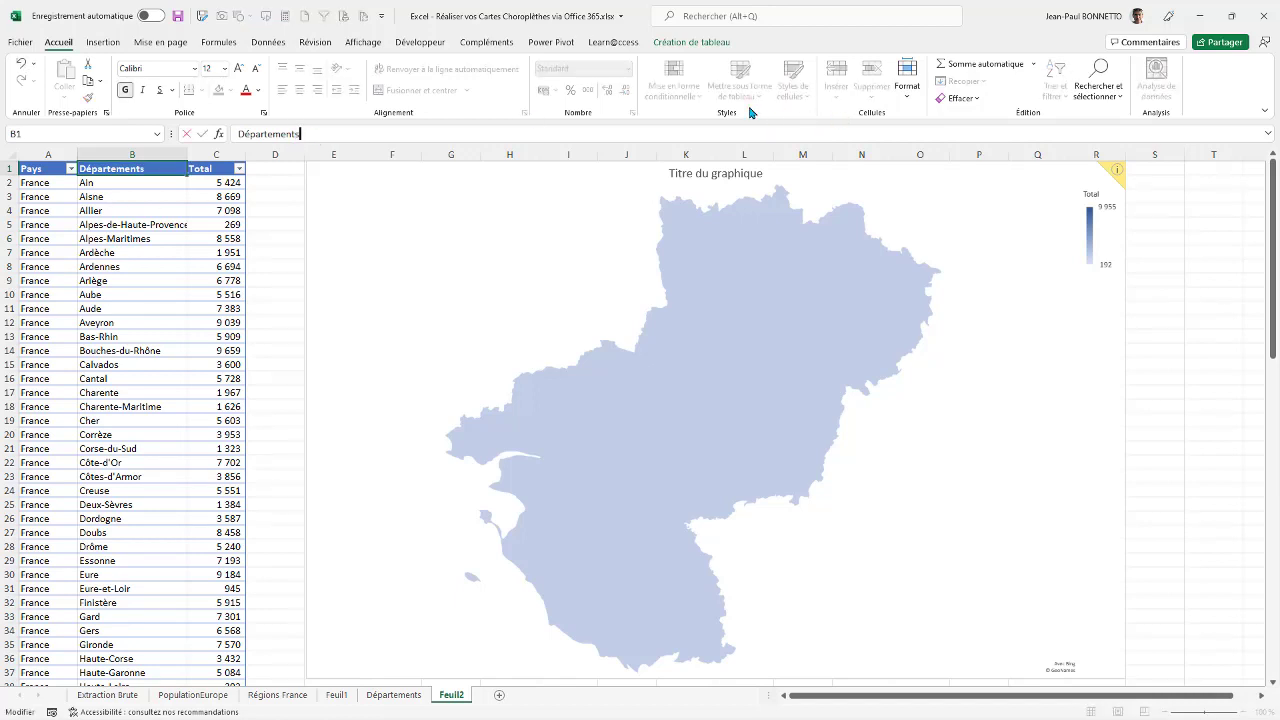
{"action": "key", "text": "Return"}
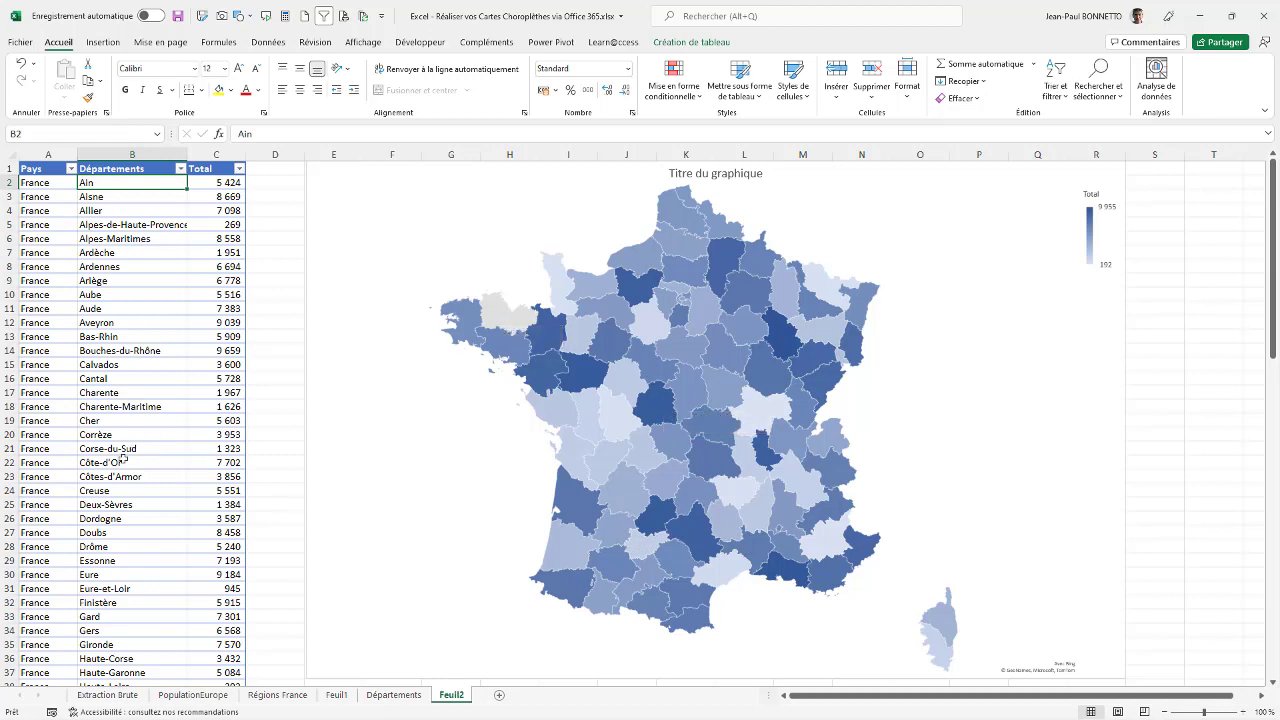
Step: Change the department name in cell B23 to Cotes-d'Armor, without the circumflex, and check that department on the map
{"action": "left_click", "coordinate": [106, 477]}
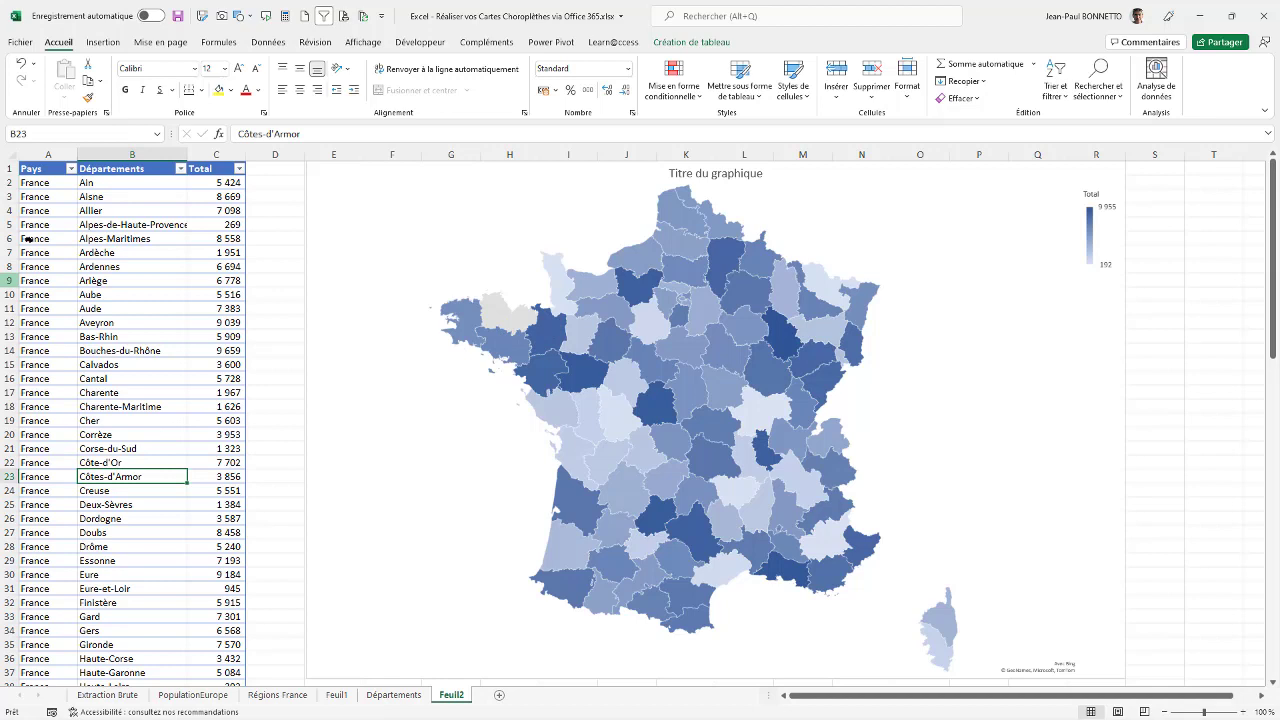
{"action": "left_click", "coordinate": [250, 136]}
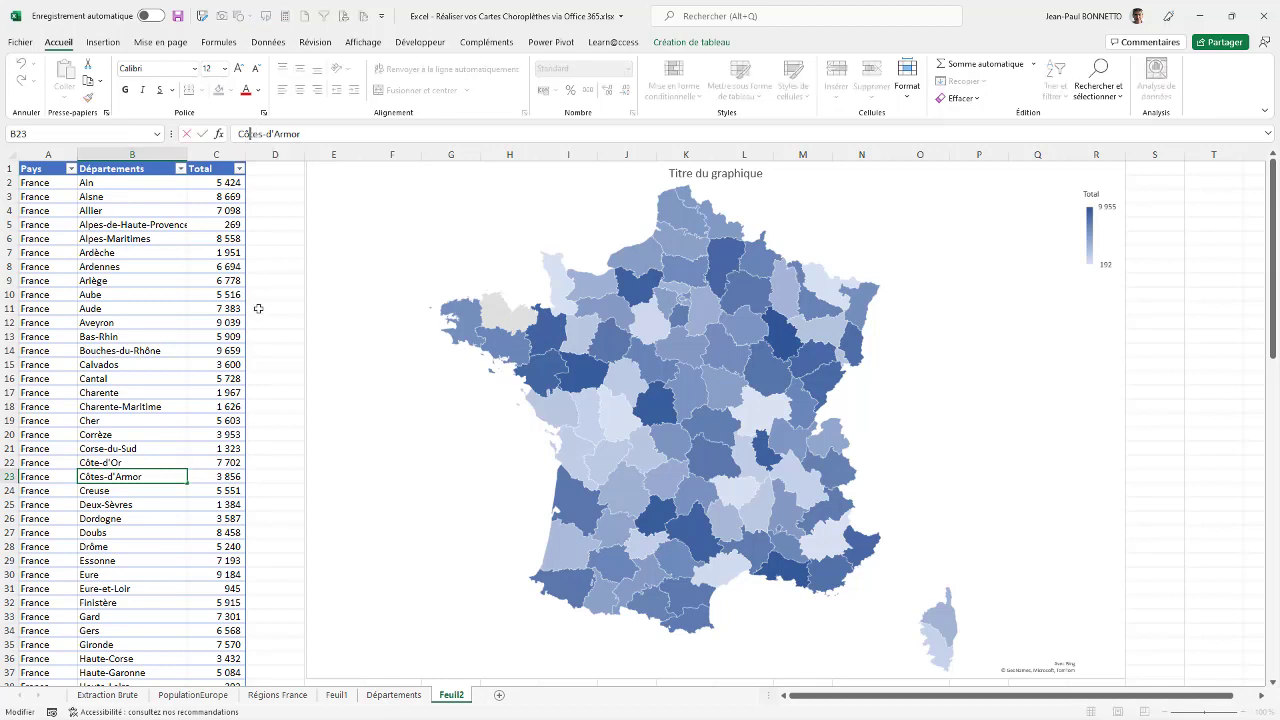
{"action": "key", "text": "BackSpace"}
{"action": "type", "text": "o"}
{"action": "key", "text": "Return"}
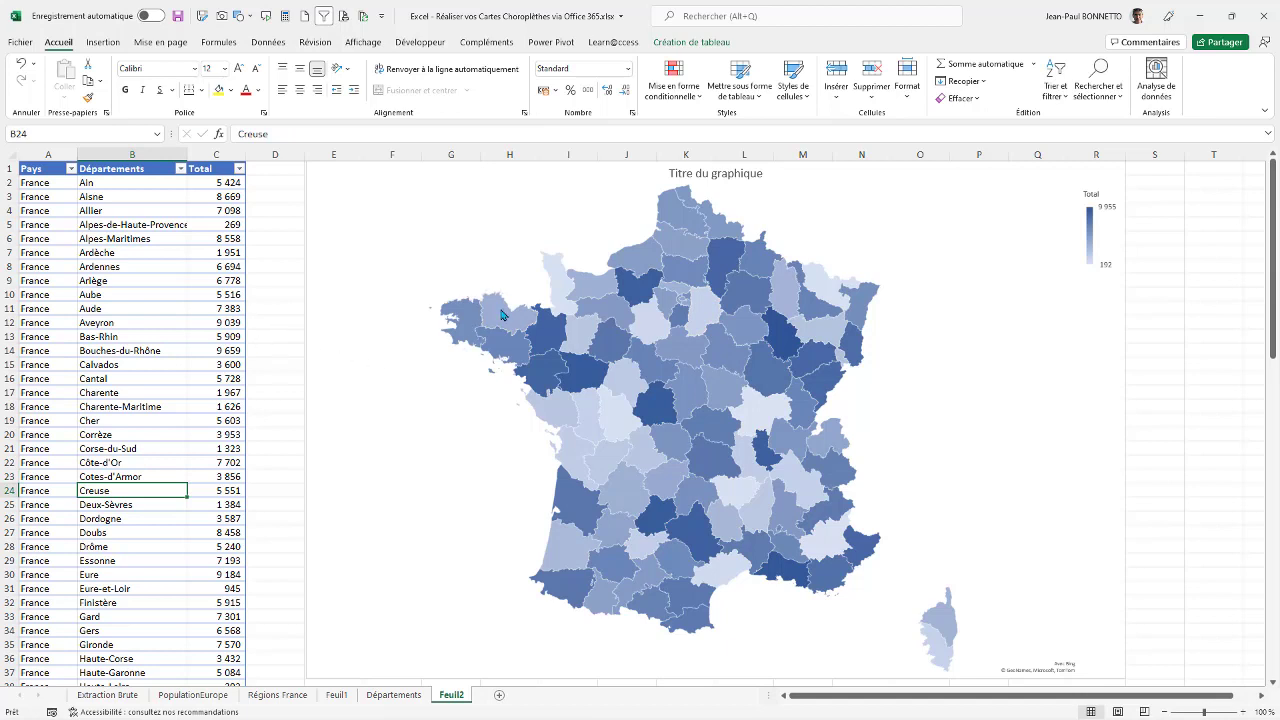
{"action": "mouse_move", "coordinate": [501, 314]}
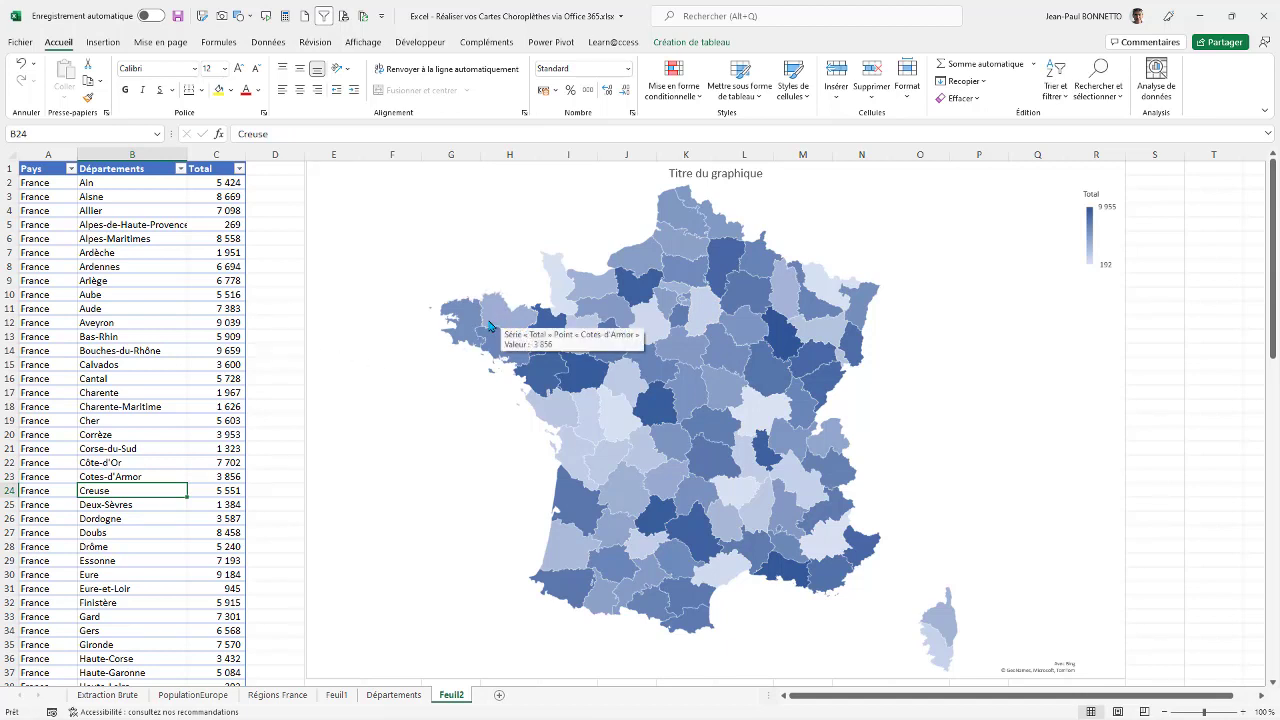
{"action": "left_click", "coordinate": [102, 475]}
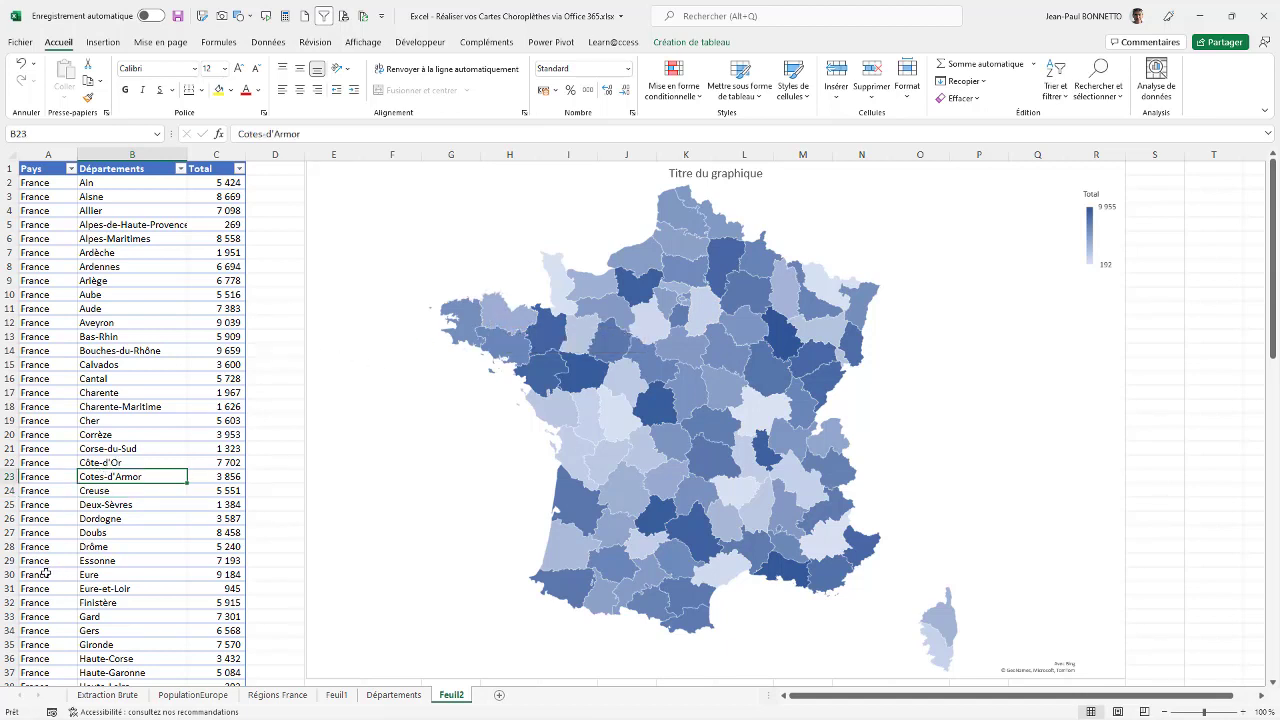
Step: Insert a Départements slicer for the table and place it beside the map, stretched to about 20.1 cm high
{"action": "left_click", "coordinate": [112, 170]}
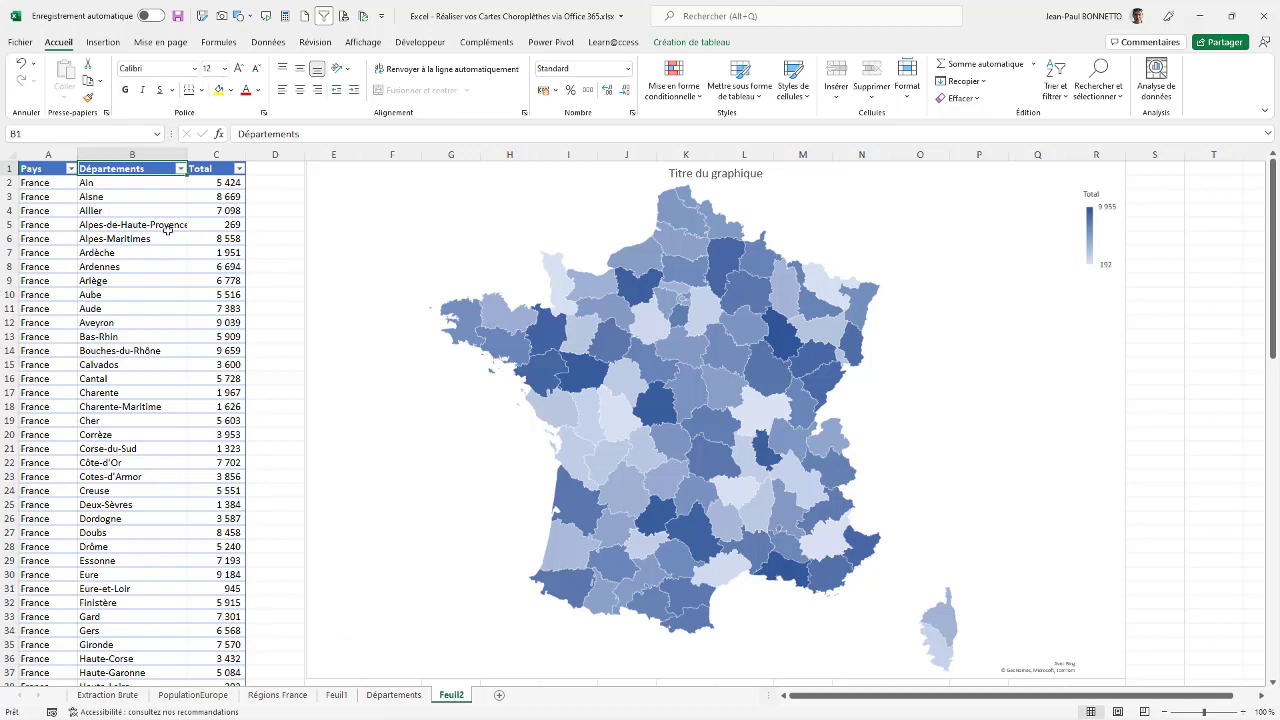
{"action": "left_click", "coordinate": [116, 221]}
{"action": "left_click", "coordinate": [690, 42]}
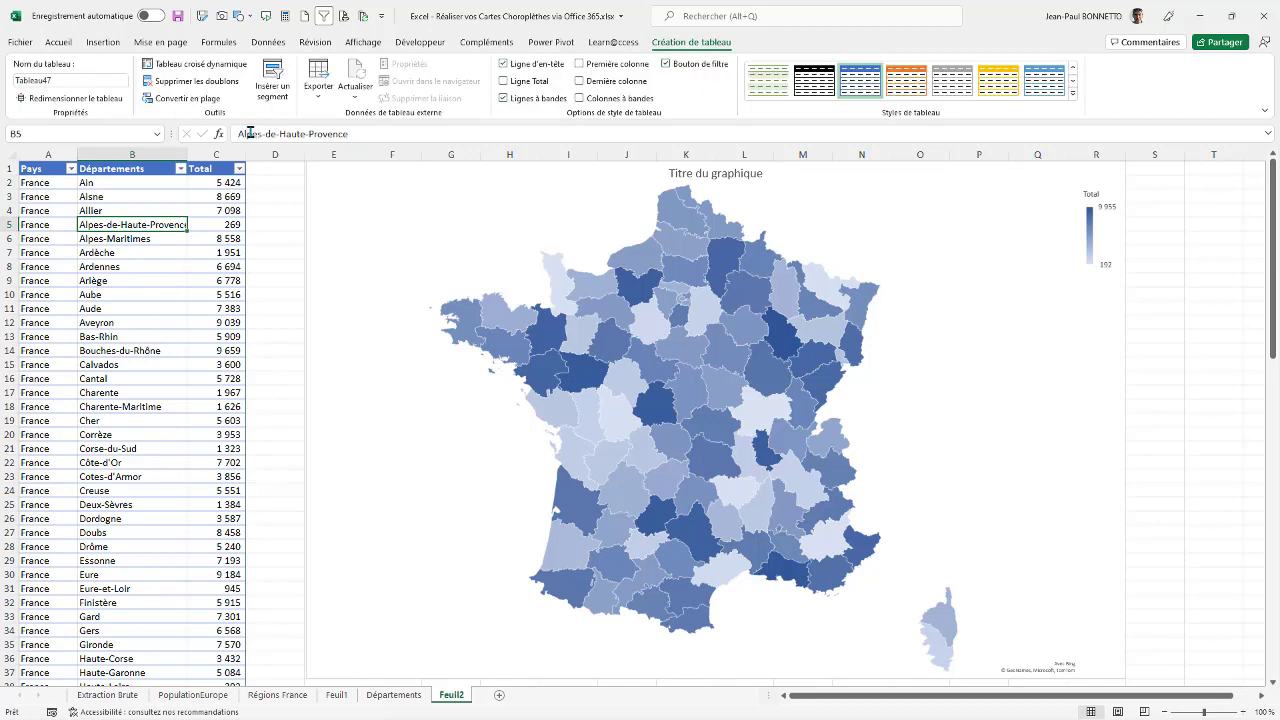
{"action": "left_click", "coordinate": [270, 80]}
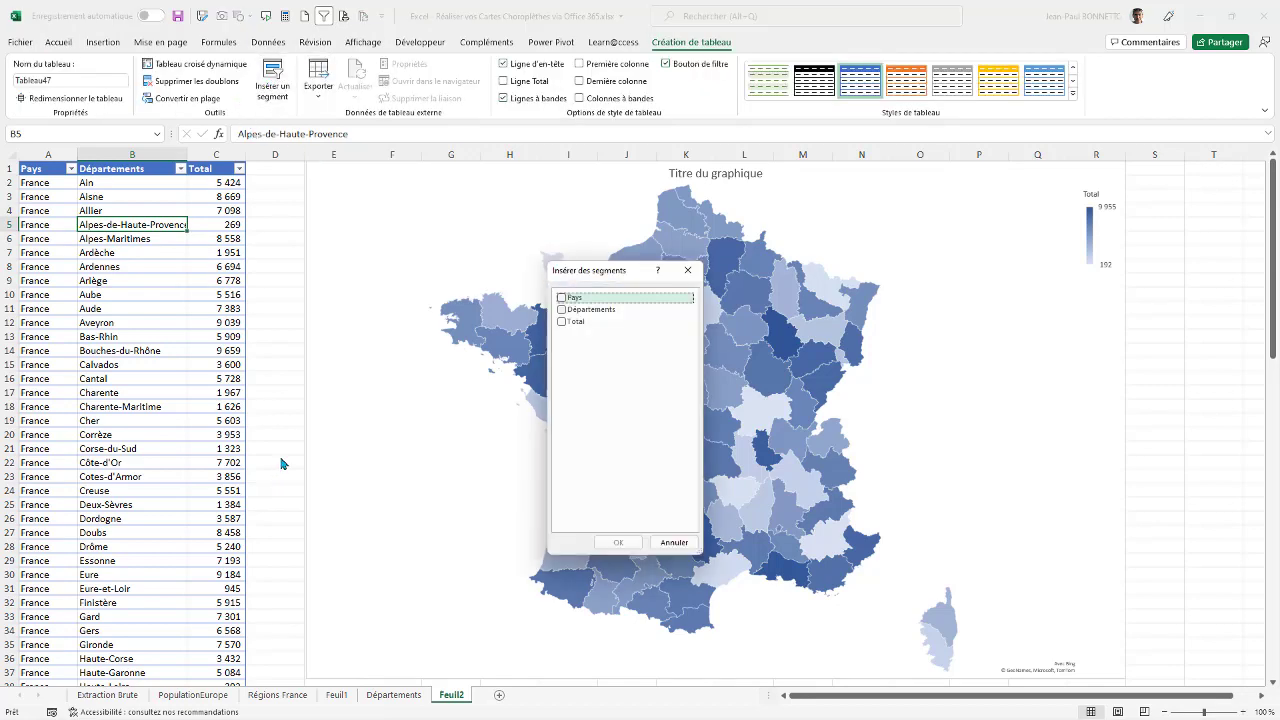
{"action": "left_click", "coordinate": [561, 309]}
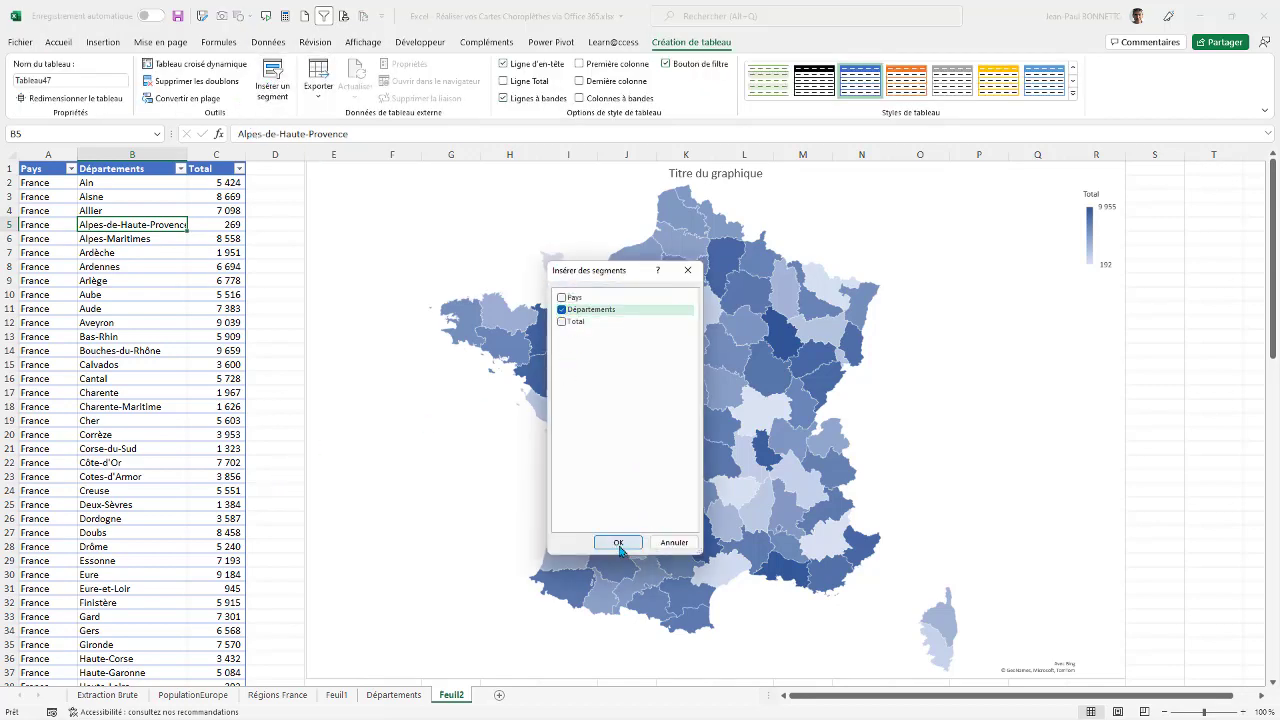
{"action": "left_click", "coordinate": [617, 542]}
{"action": "left_click_drag", "start_coordinate": [671, 356], "coordinate": [1216, 173]}
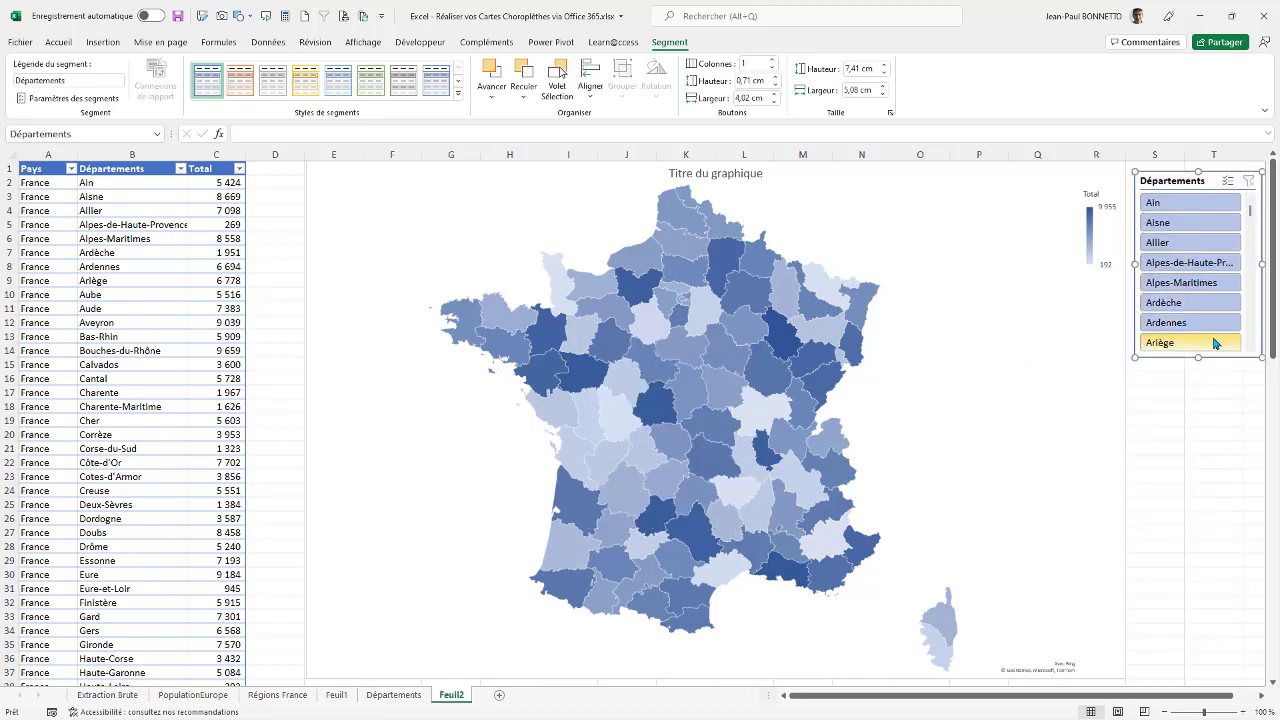
{"action": "left_click_drag", "start_coordinate": [1199, 356], "coordinate": [1199, 678]}
Step: Narrow column D and shift the map chart and the slicer closer to the table
{"action": "left_click_drag", "start_coordinate": [305, 155], "coordinate": [270, 156]}
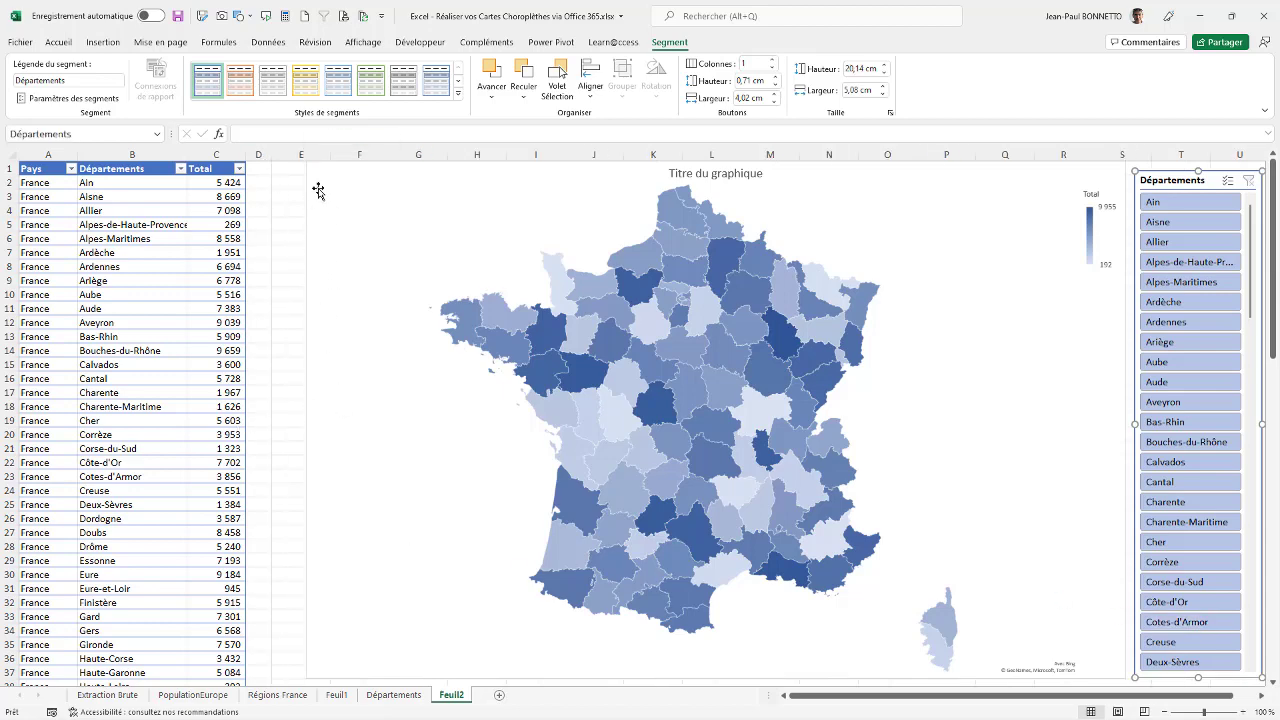
{"action": "left_click", "coordinate": [296, 199]}
{"action": "left_click_drag", "start_coordinate": [312, 200], "coordinate": [271, 197]}
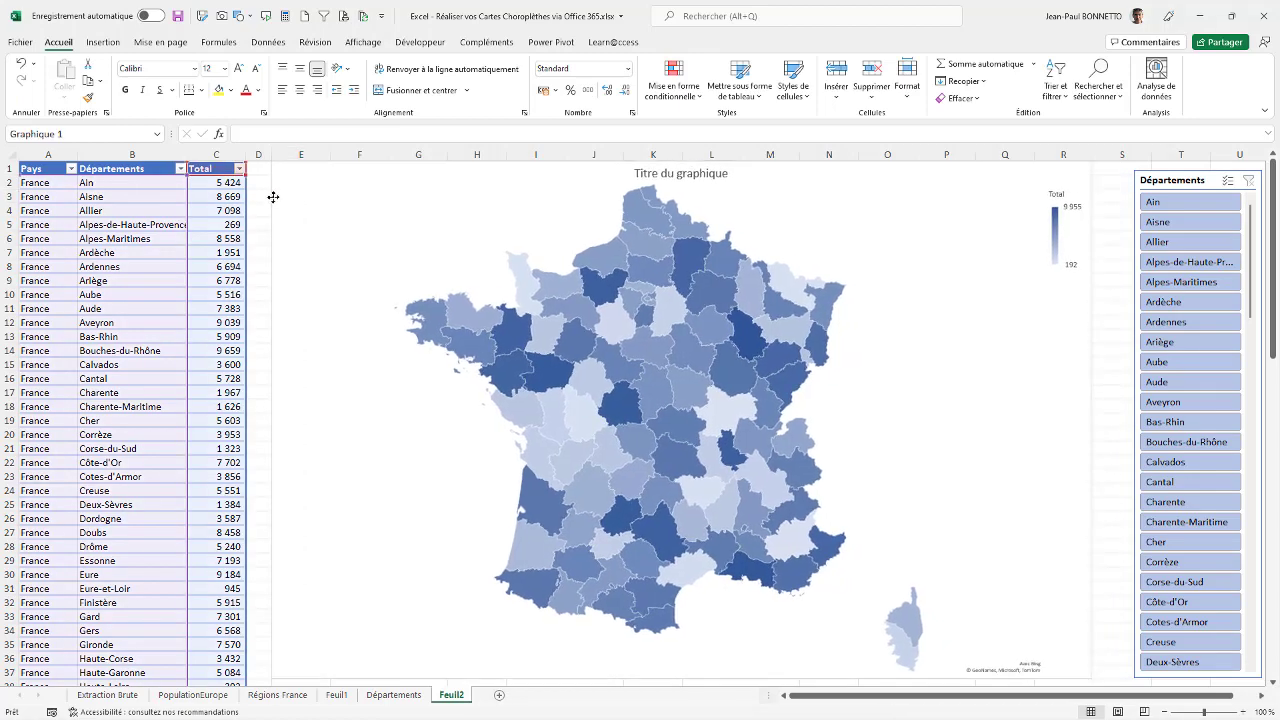
{"action": "left_click", "coordinate": [1120, 238]}
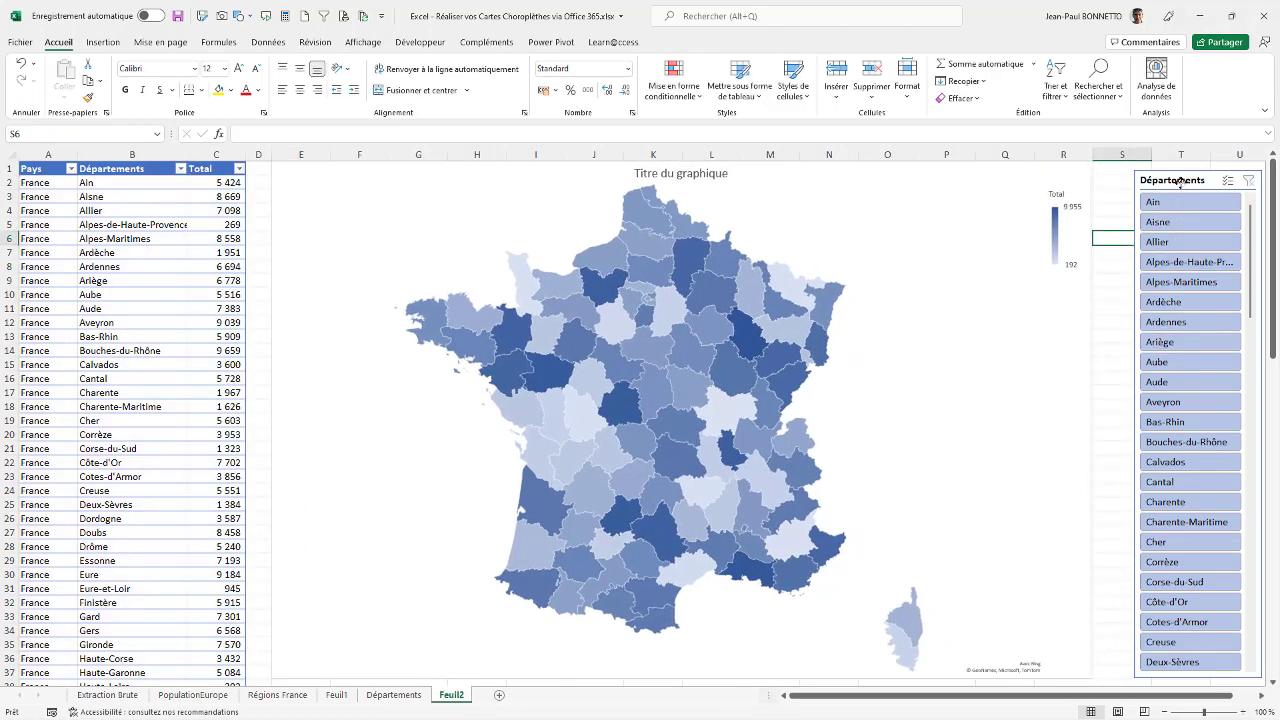
{"action": "left_click_drag", "start_coordinate": [1185, 183], "coordinate": [1161, 184]}
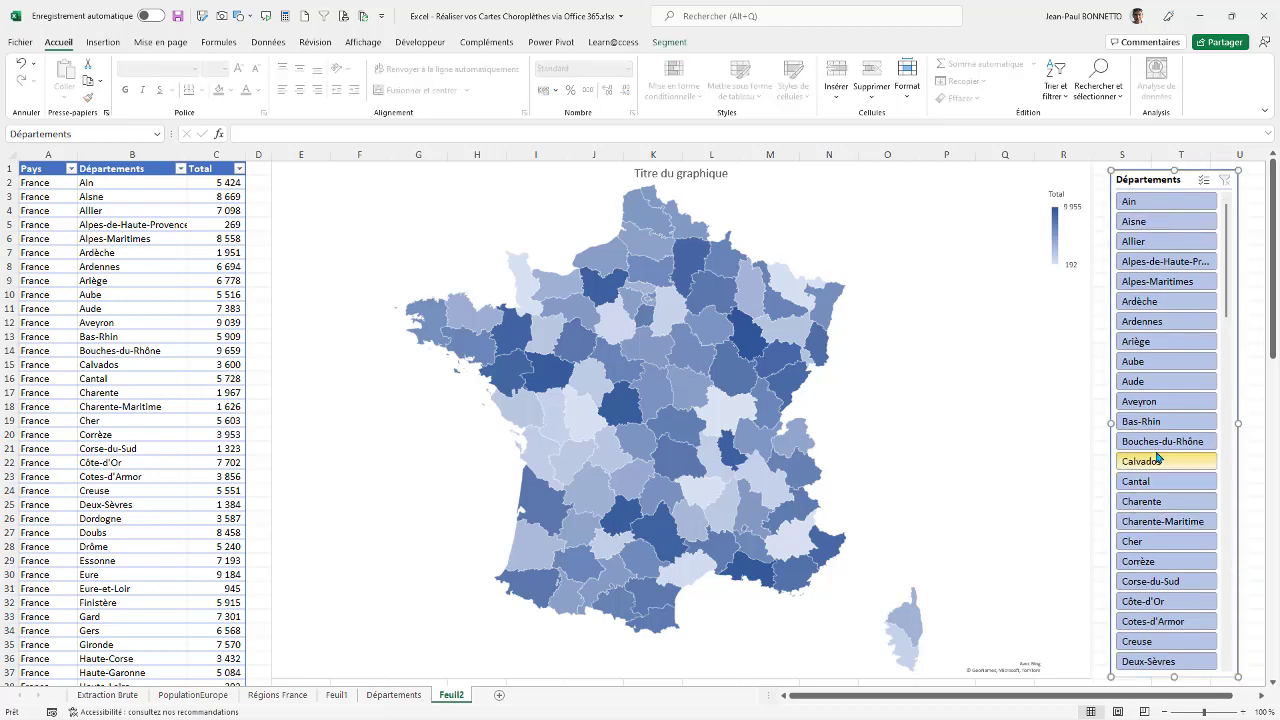
Step: Filter with the slicer from Ain to Alpes-Maritimes, from Ardennes to Calvados and from Allier to Ariège, and clear the filter
{"action": "left_click", "coordinate": [1136, 204]}
{"action": "left_click_drag", "start_coordinate": [1137, 207], "coordinate": [1140, 283]}
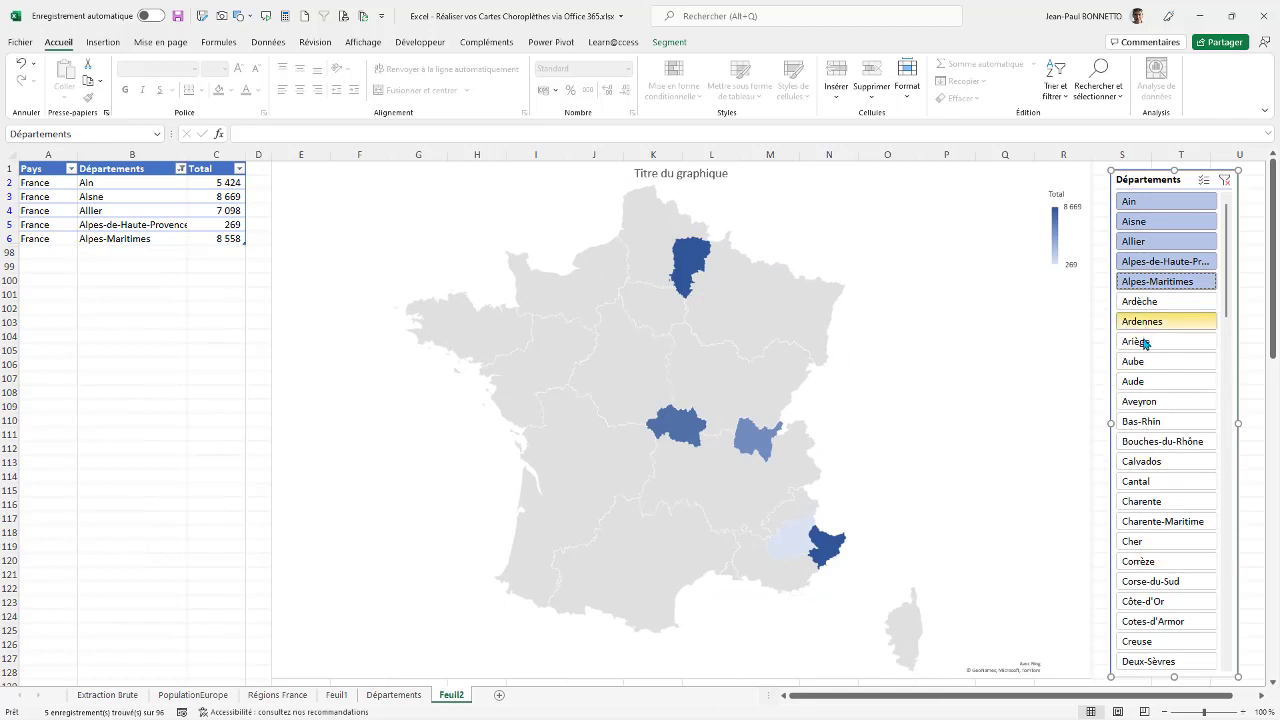
{"action": "left_click_drag", "start_coordinate": [1140, 321], "coordinate": [1140, 461]}
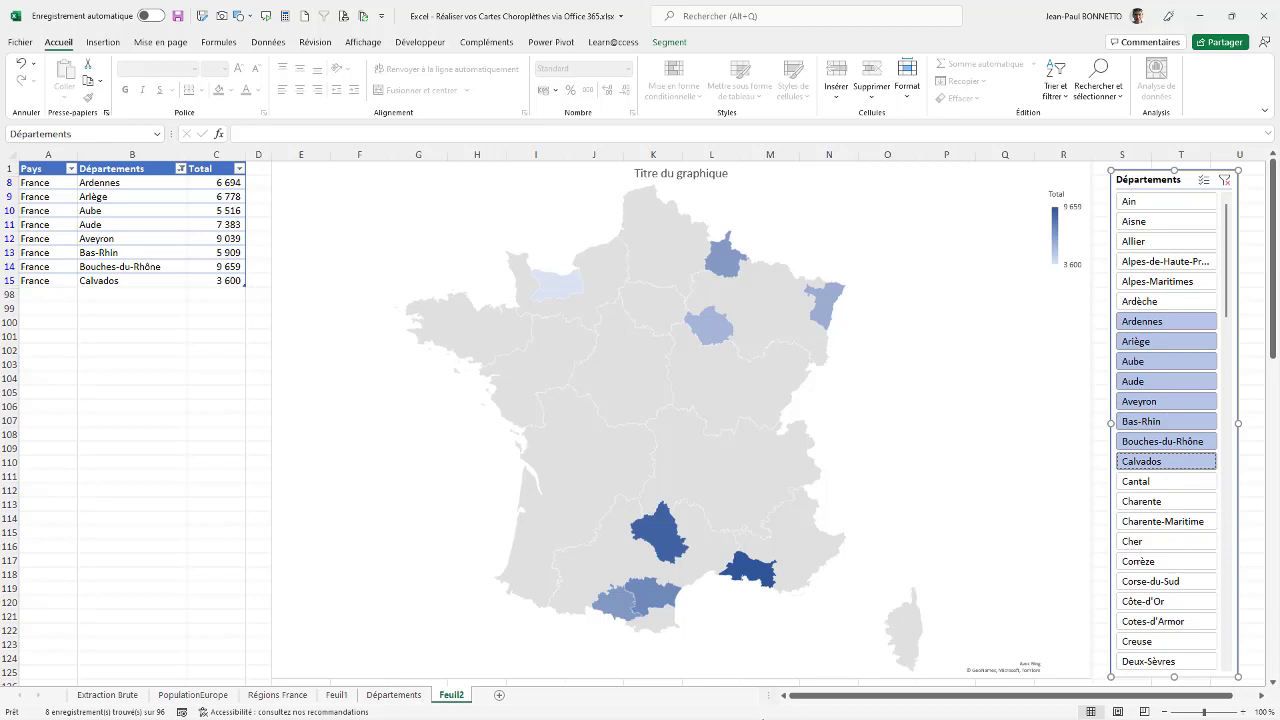
{"action": "left_click_drag", "start_coordinate": [1145, 242], "coordinate": [1145, 341]}
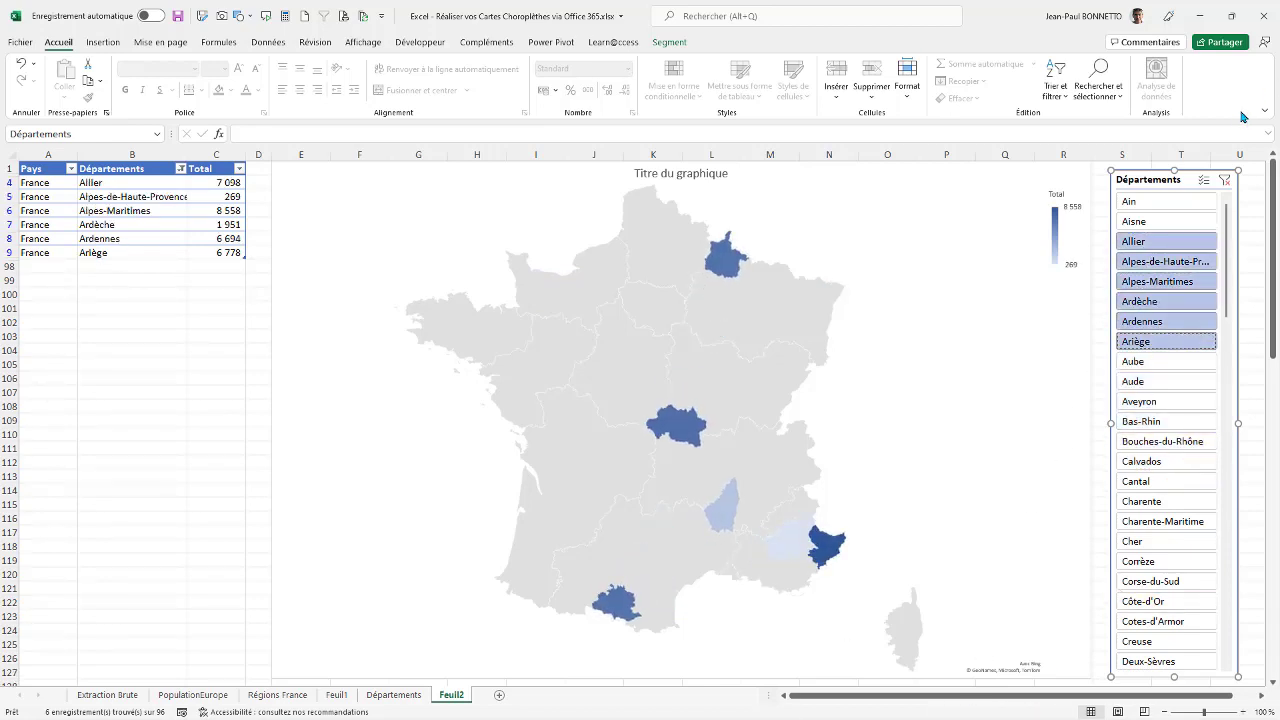
{"action": "left_click", "coordinate": [1225, 182]}
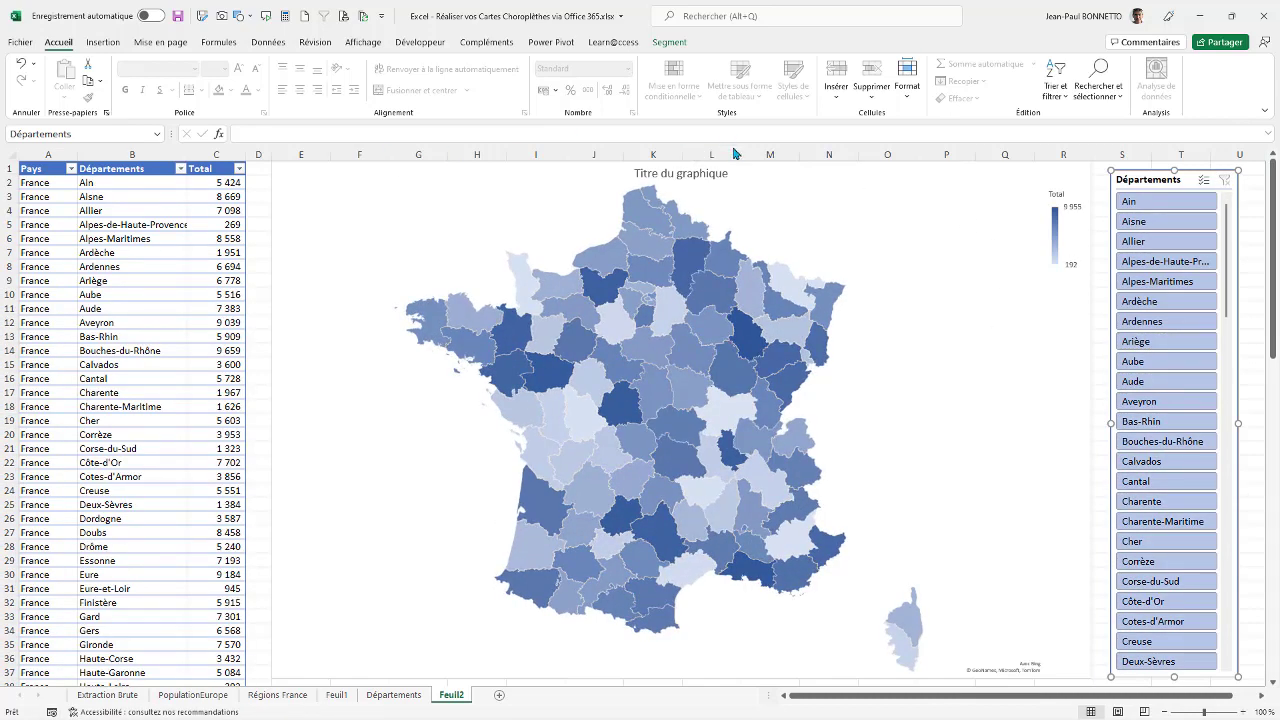
Step: Remove the title and legend from the map chart and nudge the slicer slightly away from the chart
{"action": "left_click", "coordinate": [1064, 168]}
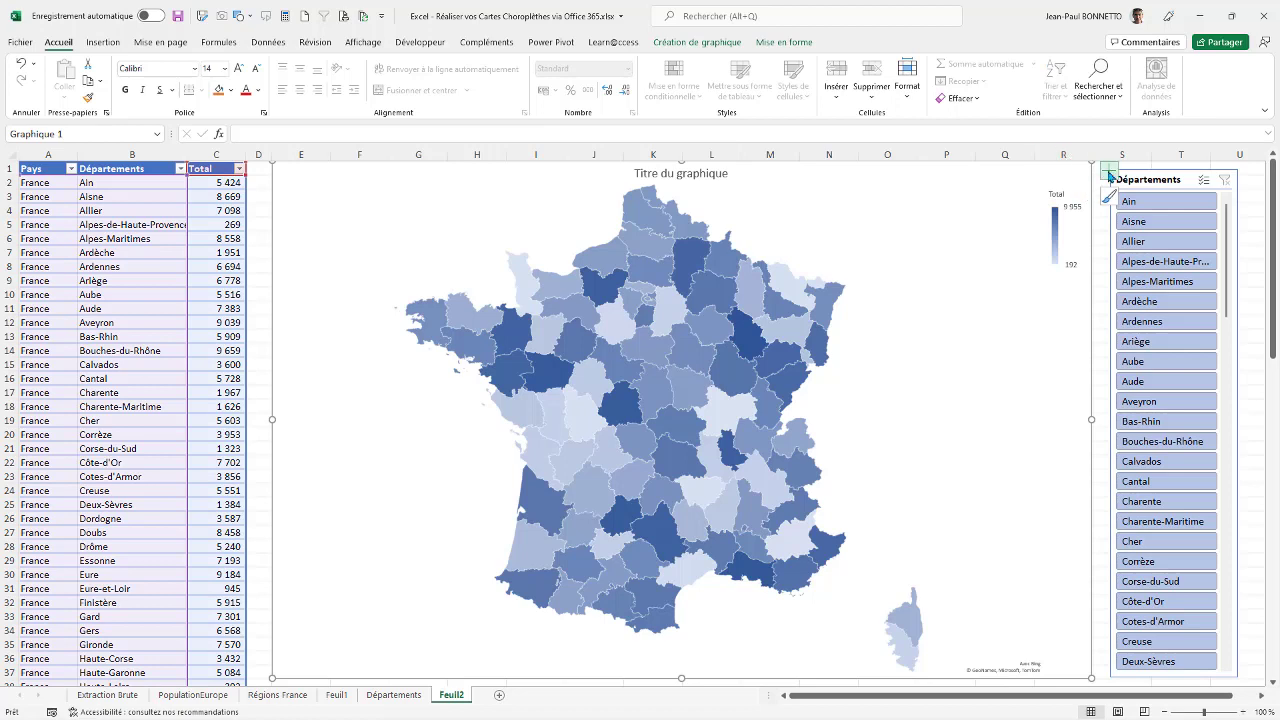
{"action": "left_click", "coordinate": [1108, 175]}
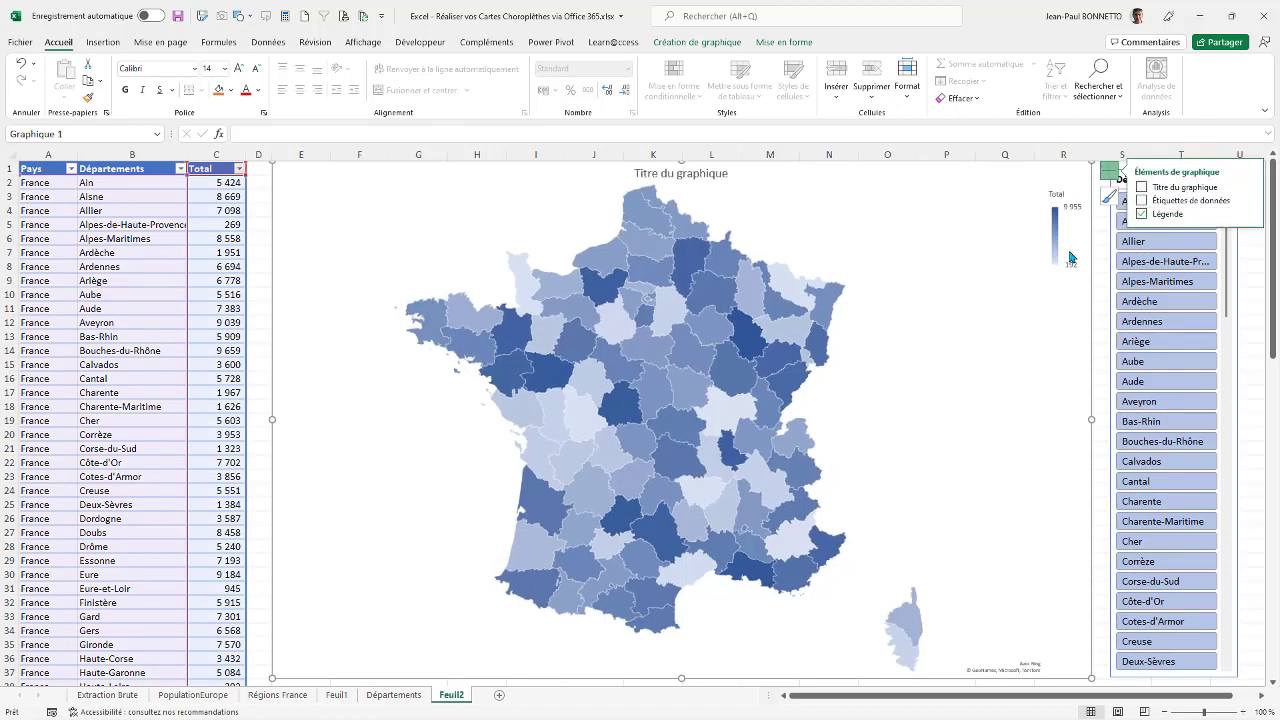
{"action": "left_click", "coordinate": [262, 190]}
{"action": "left_click", "coordinate": [1260, 180]}
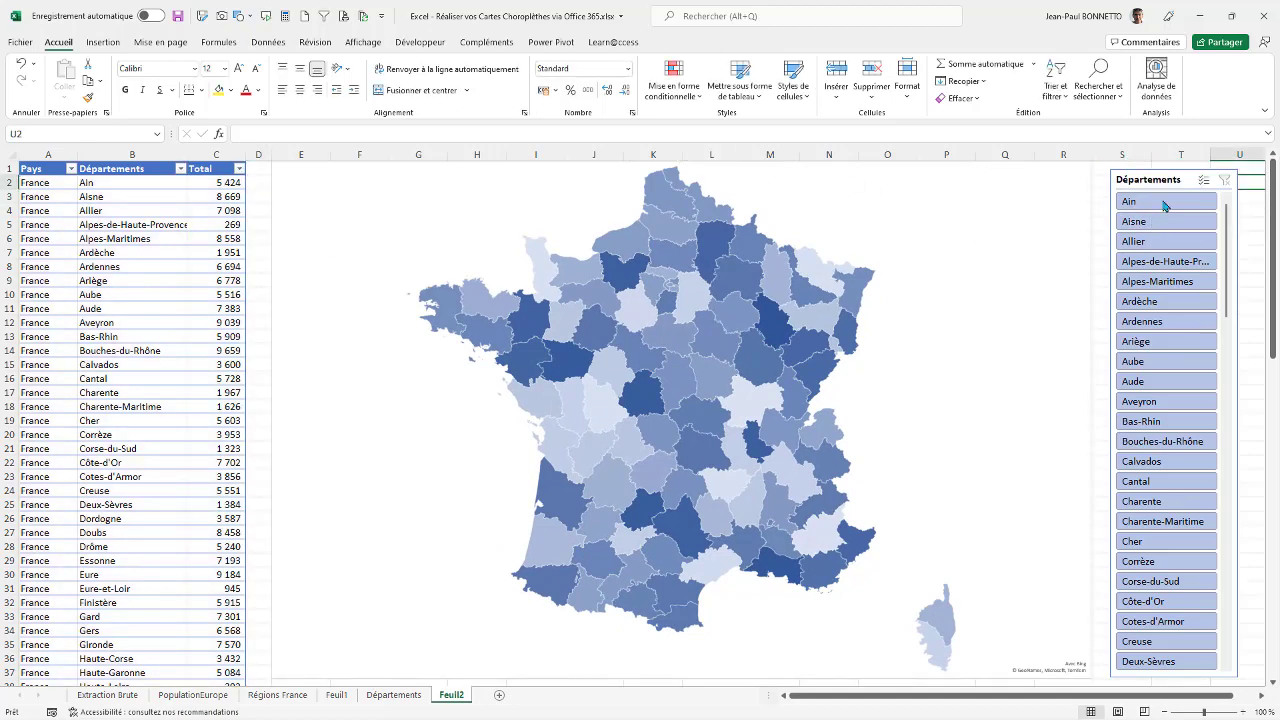
{"action": "left_click_drag", "start_coordinate": [1152, 182], "coordinate": [1158, 177]}
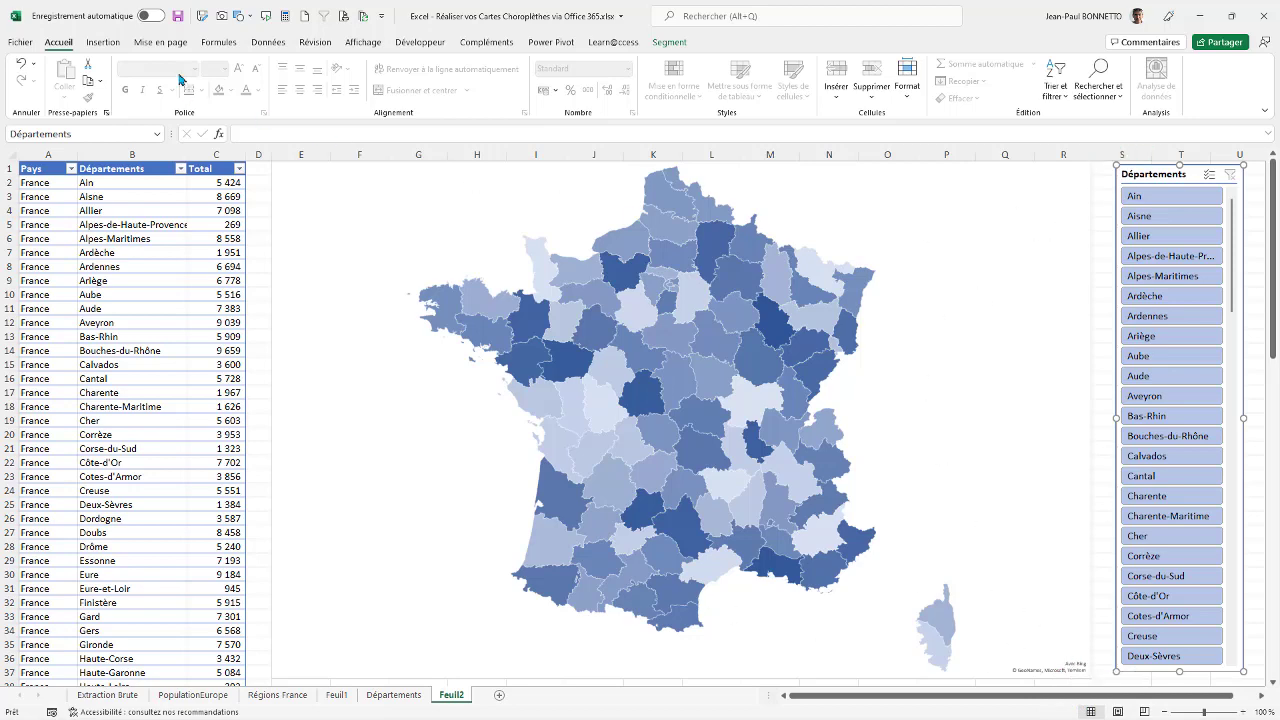
Step: Draw a rectangle about 3.36 cm wide and 0.95 cm high over the attribution text in the map chart's lower corner
{"action": "left_click", "coordinate": [103, 42]}
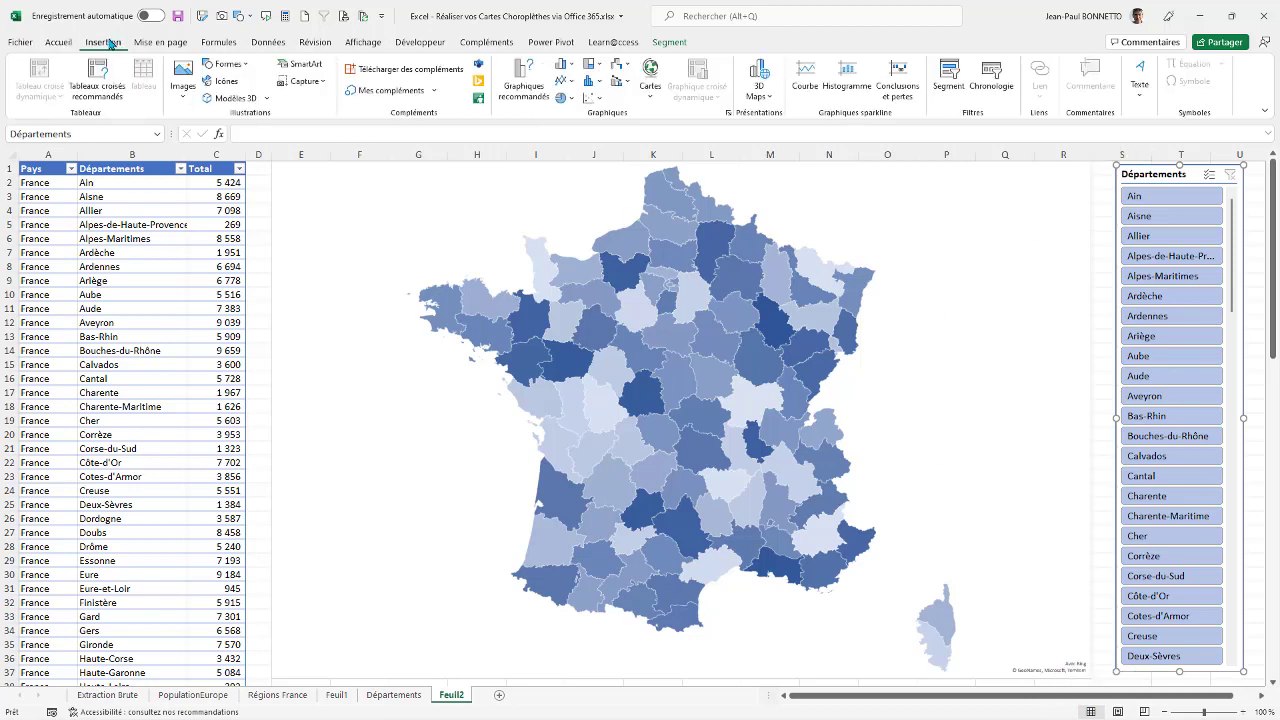
{"action": "left_click", "coordinate": [249, 69]}
{"action": "left_click", "coordinate": [248, 99]}
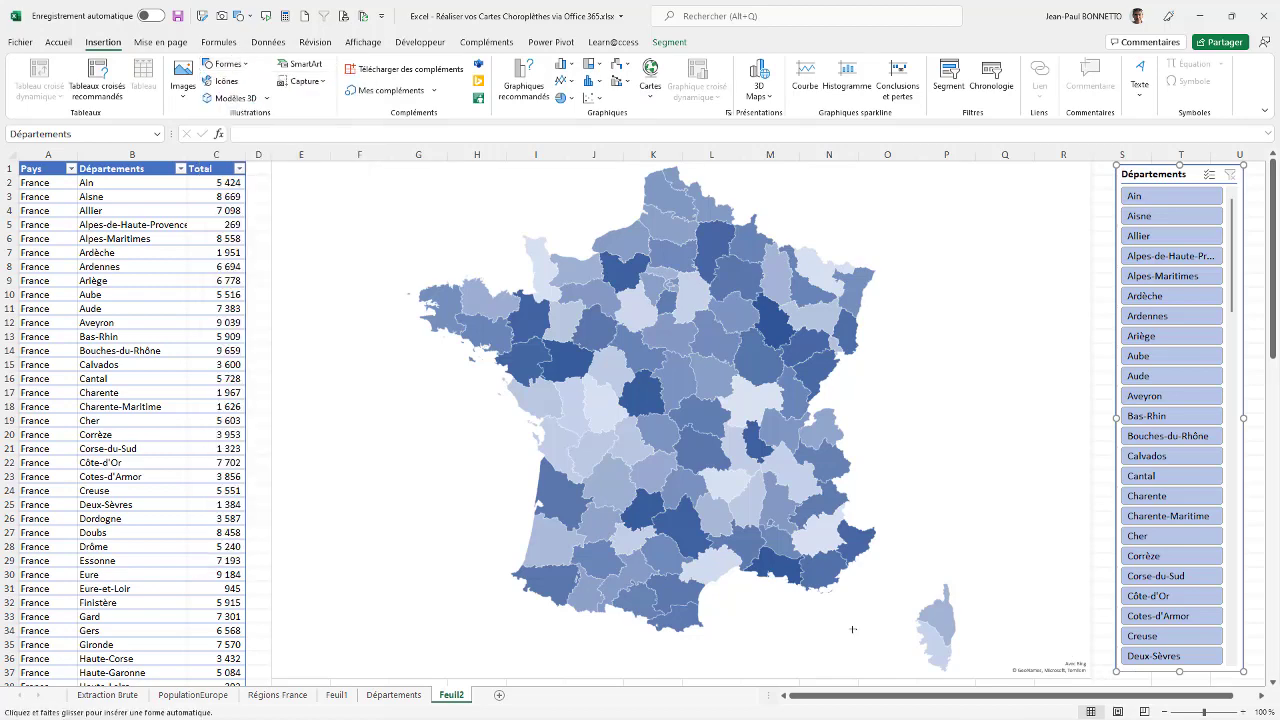
{"action": "left_click_drag", "start_coordinate": [1007, 655], "coordinate": [1091, 677]}
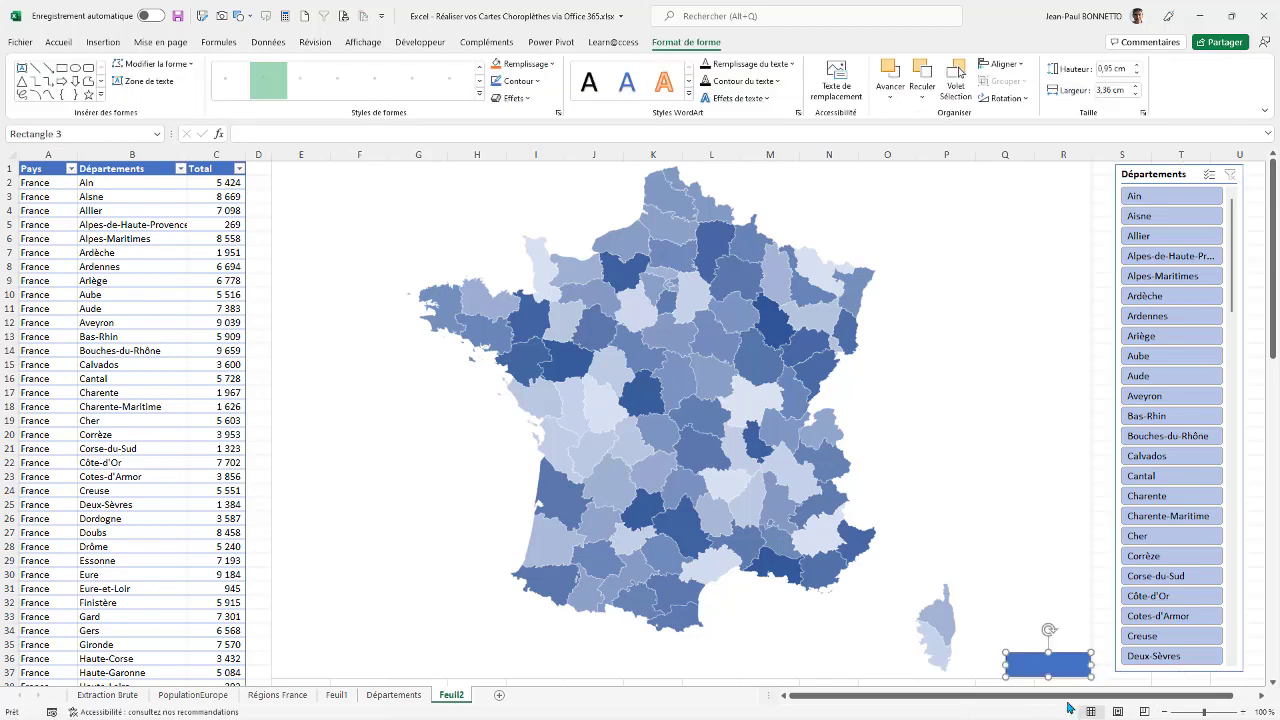
Step: Fill the rectangle with white and make its outline blend into the chart background
{"action": "left_click", "coordinate": [522, 64]}
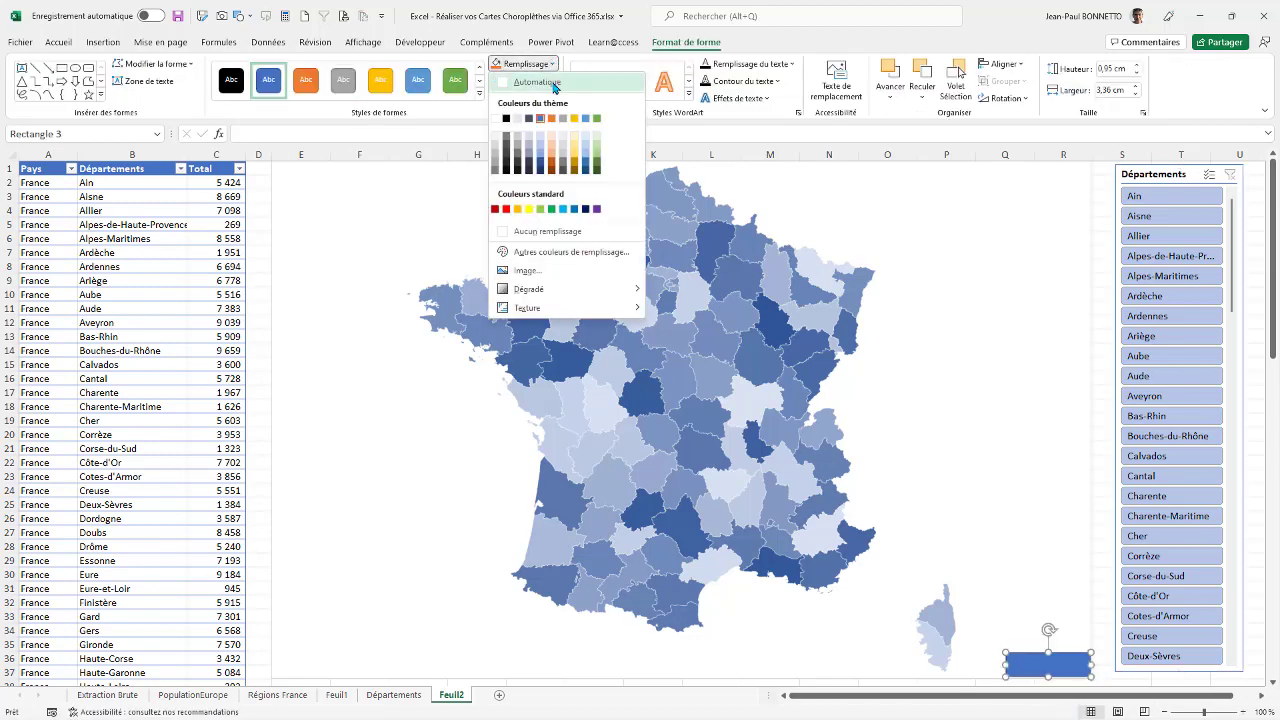
{"action": "left_click", "coordinate": [496, 120]}
{"action": "left_click", "coordinate": [518, 80]}
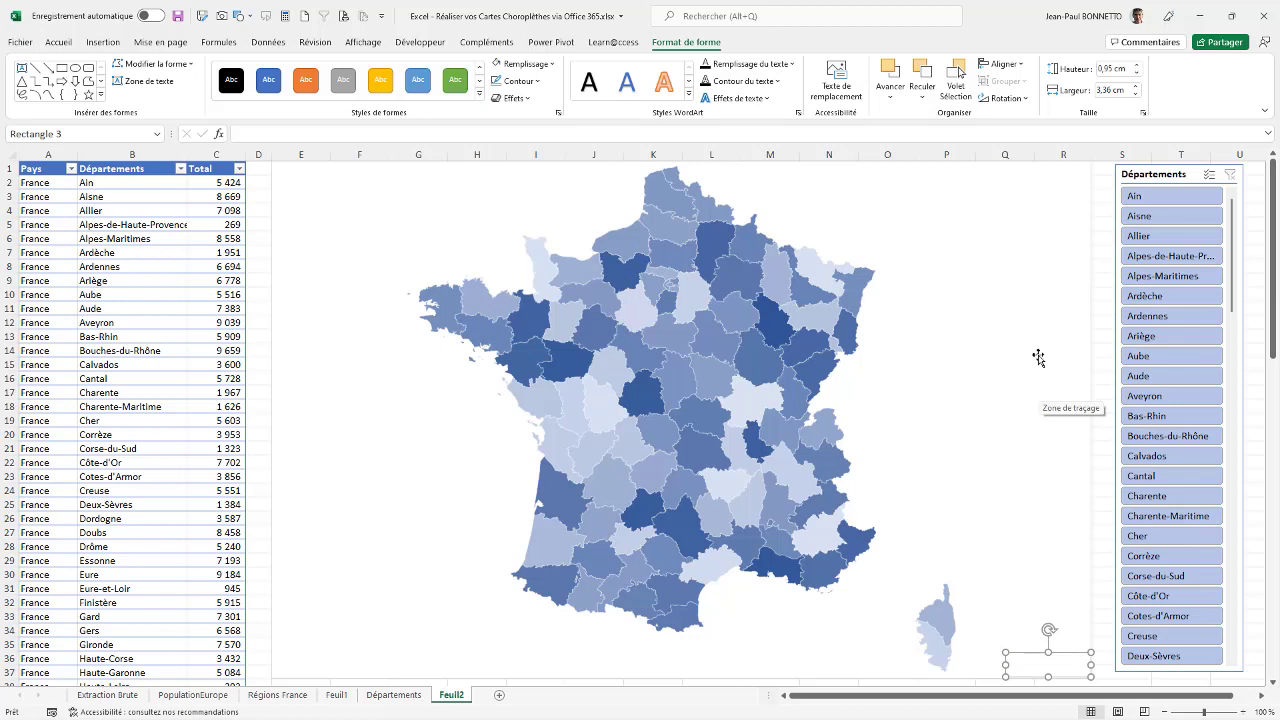
Step: Group the white rectangle with the map chart and deselect the group
{"action": "left_click", "coordinate": [1039, 356]}
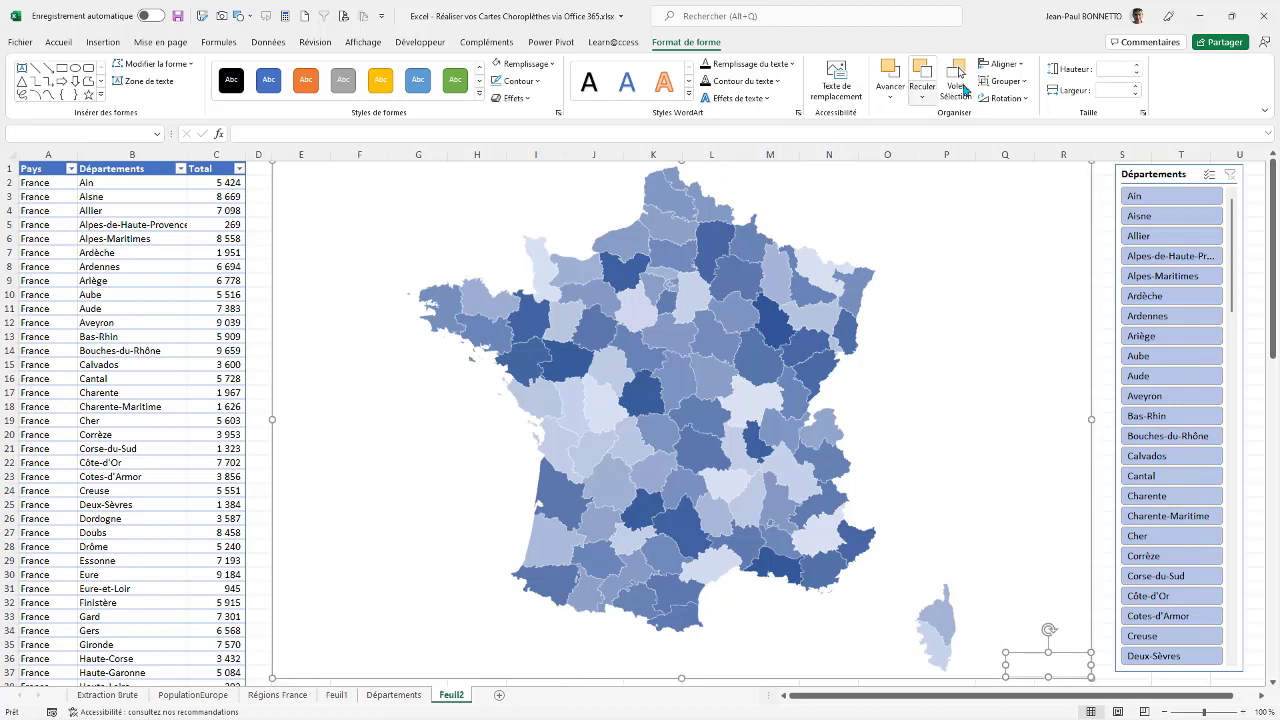
{"action": "left_click", "coordinate": [999, 80]}
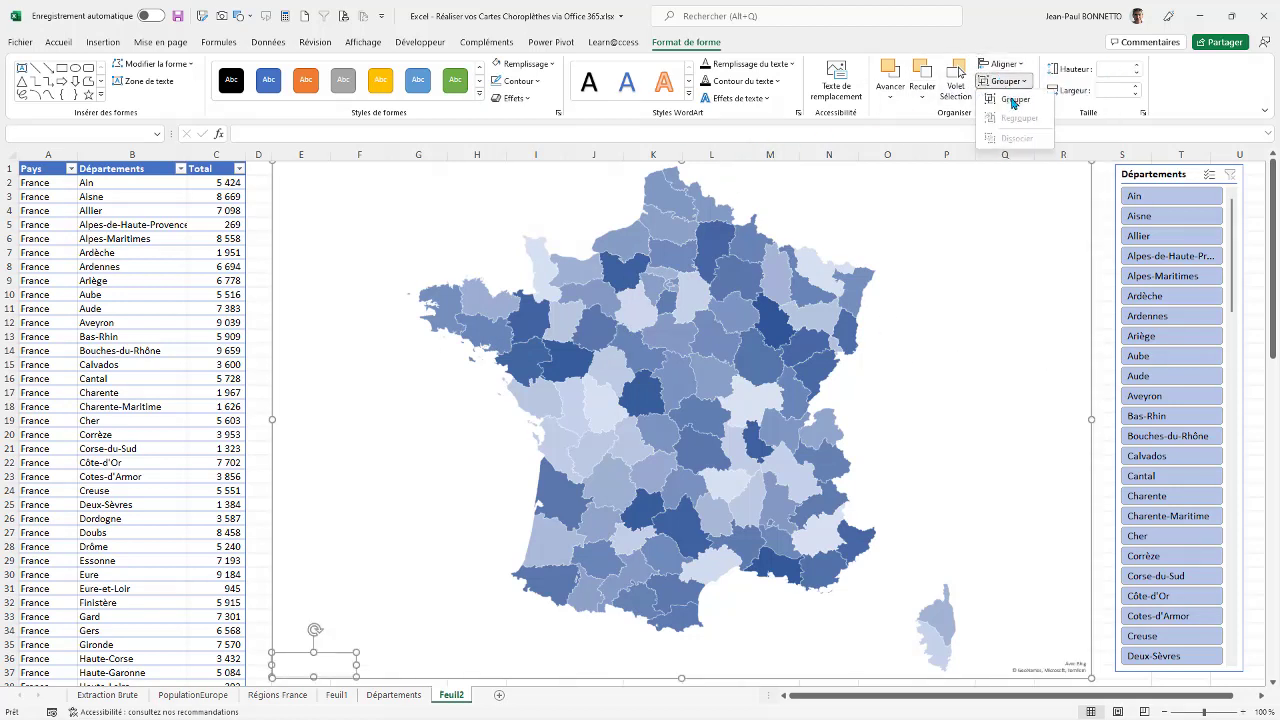
{"action": "left_click", "coordinate": [1008, 102]}
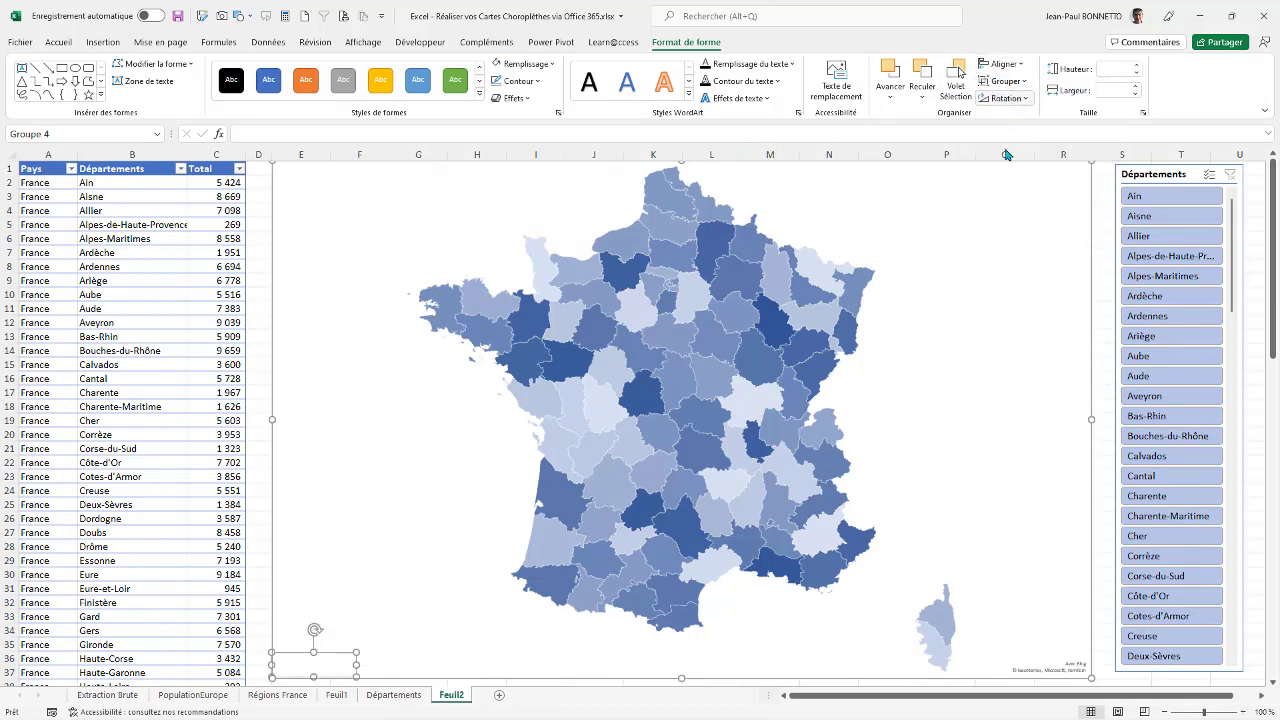
{"action": "left_click", "coordinate": [1083, 667]}
{"action": "left_click", "coordinate": [1104, 662]}
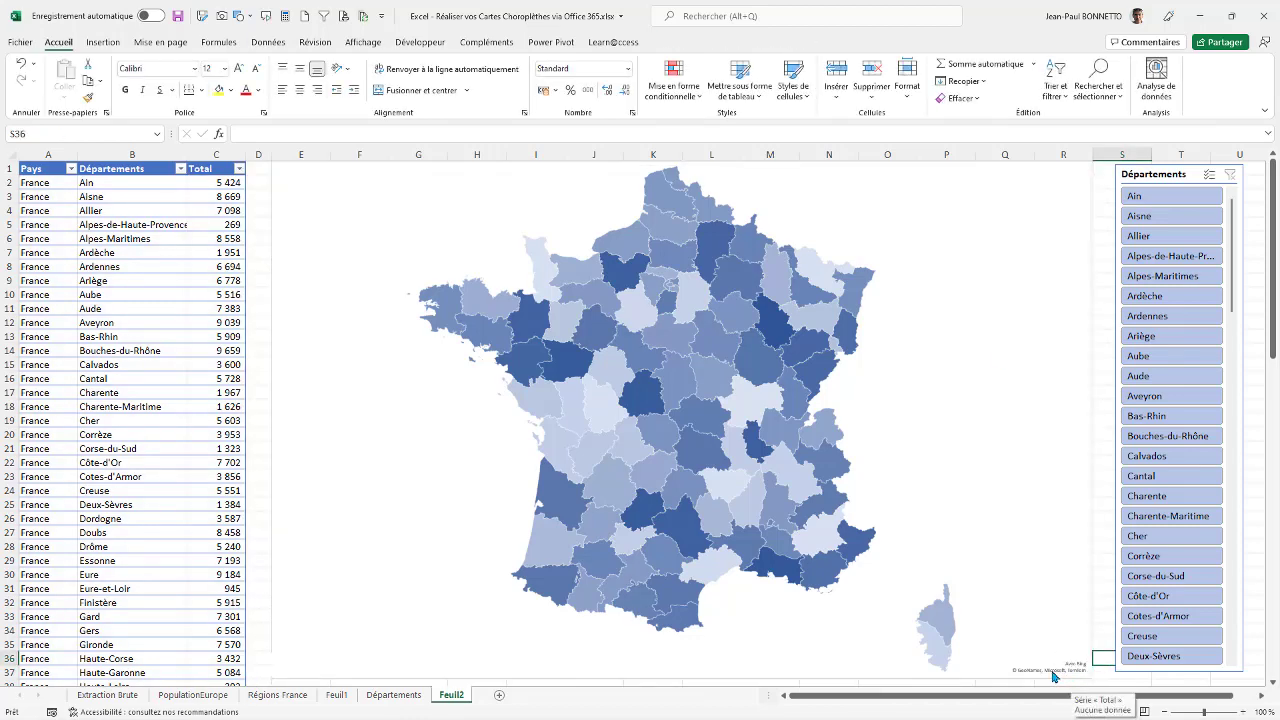
Step: Try to reposition the existing white rectangle over the map chart's attribution text
{"action": "left_click_drag", "start_coordinate": [1053, 673], "coordinate": [1020, 672]}
{"action": "left_click", "coordinate": [1051, 661]}
{"action": "left_click", "coordinate": [1042, 635]}
{"action": "left_click", "coordinate": [1067, 658]}
{"action": "left_click", "coordinate": [1036, 635]}
{"action": "left_click", "coordinate": [1025, 670]}
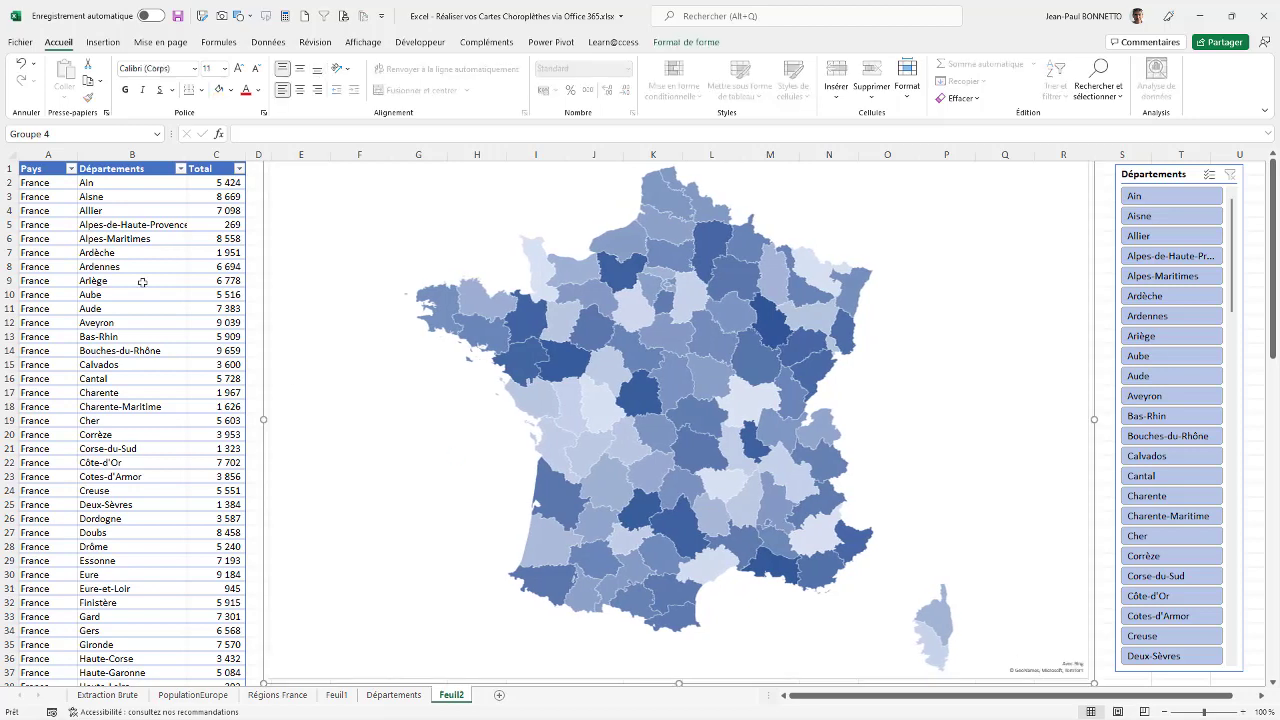
Step: Draw a new rectangle about 3.78 cm wide and 1.24 cm high over the map chart's attribution text
{"action": "left_click", "coordinate": [103, 42]}
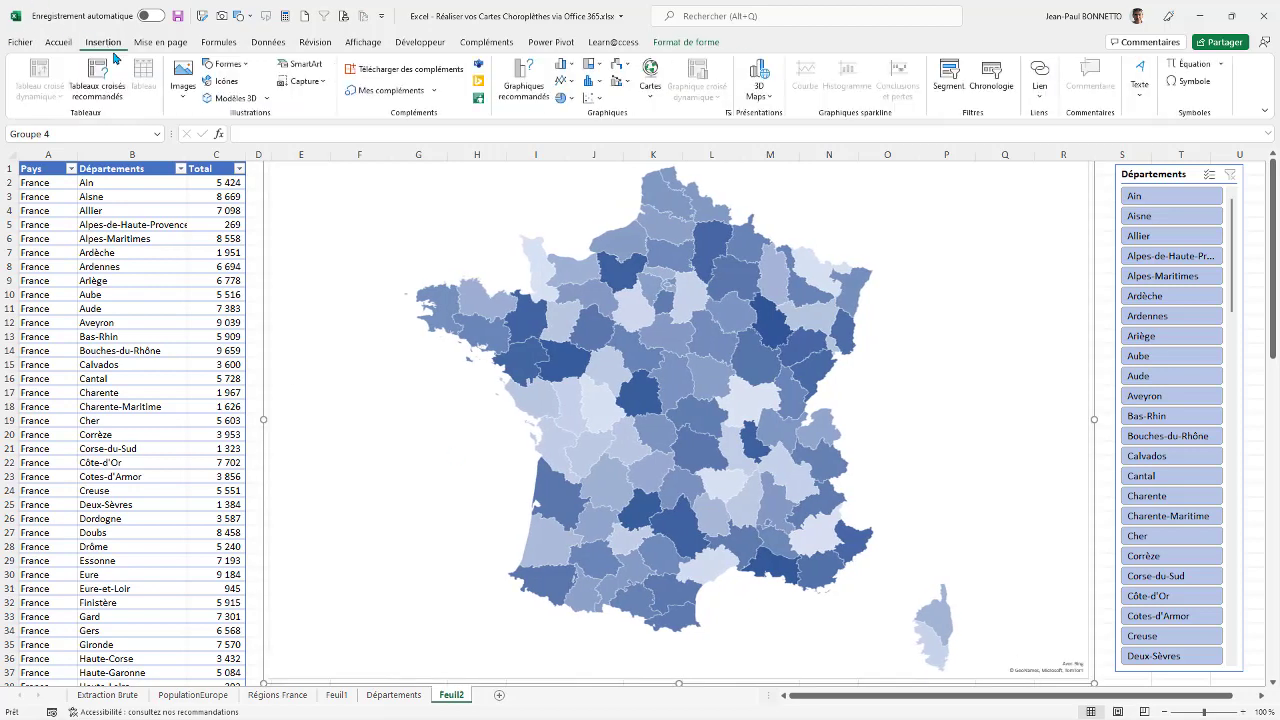
{"action": "left_click", "coordinate": [225, 64]}
{"action": "left_click", "coordinate": [247, 97]}
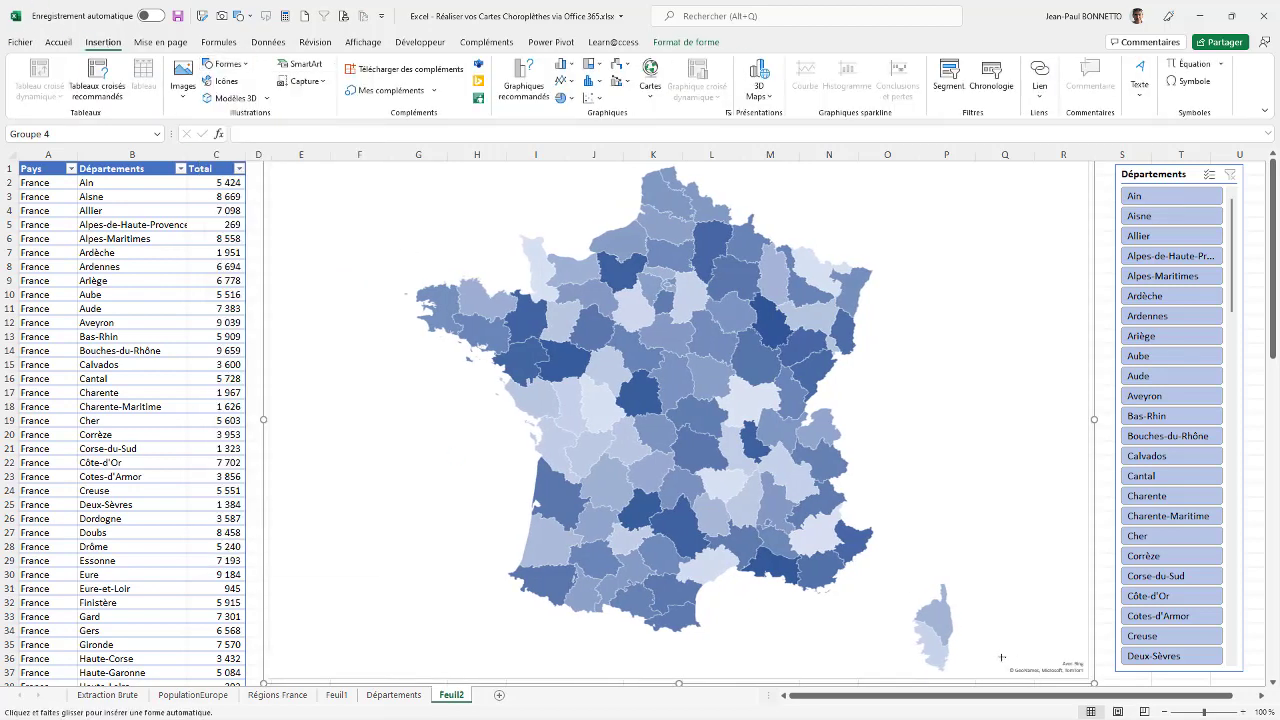
{"action": "scroll", "coordinate": [1001, 657], "scroll_direction": "down", "scroll_amount": 1}
{"action": "left_click_drag", "start_coordinate": [990, 588], "coordinate": [1088, 620]}
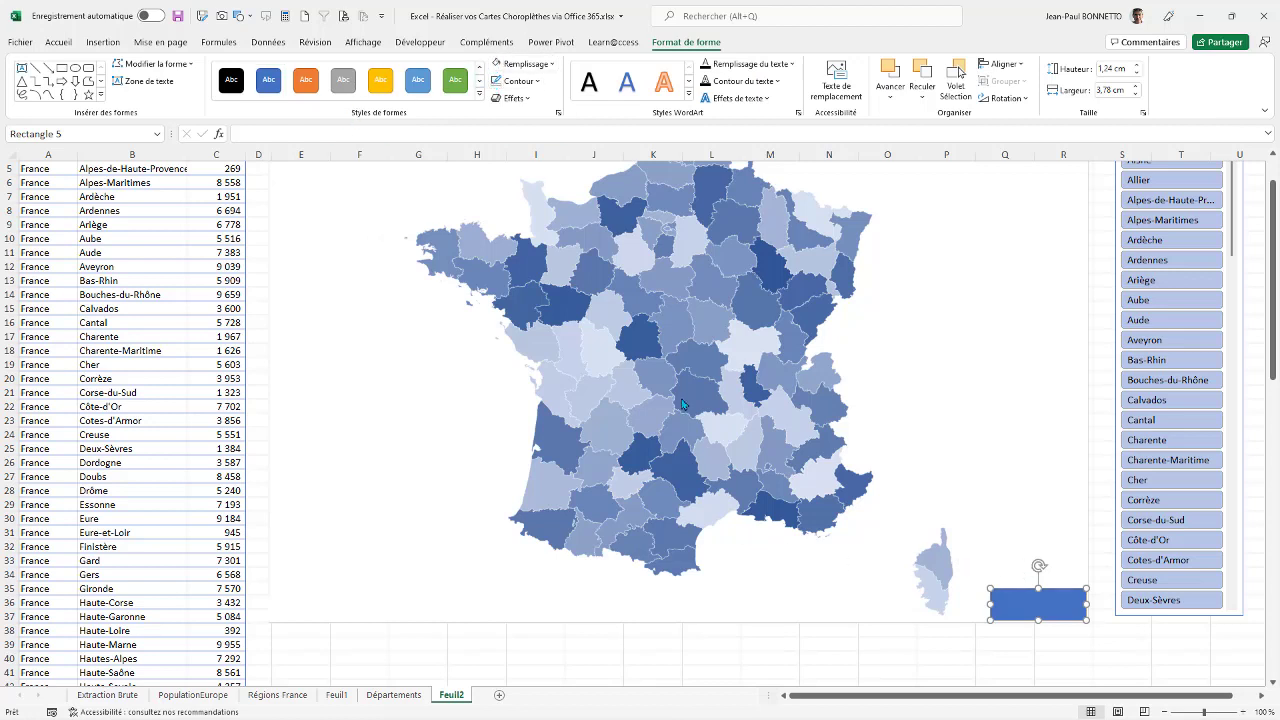
Step: Make the new rectangle white without a visible outline, group it with the map chart and deselect the group
{"action": "left_click", "coordinate": [497, 63]}
{"action": "left_click", "coordinate": [1006, 400], "text": "ctrl"}
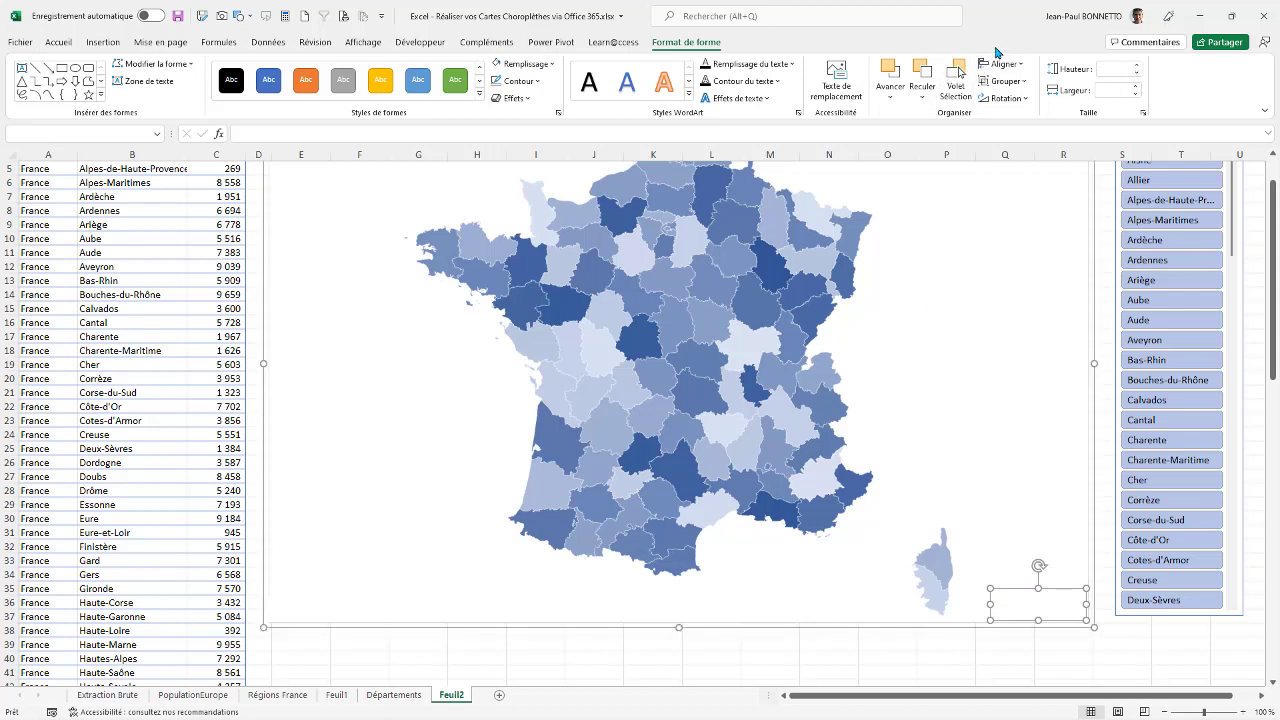
{"action": "left_click", "coordinate": [1005, 81]}
{"action": "left_click", "coordinate": [1016, 100]}
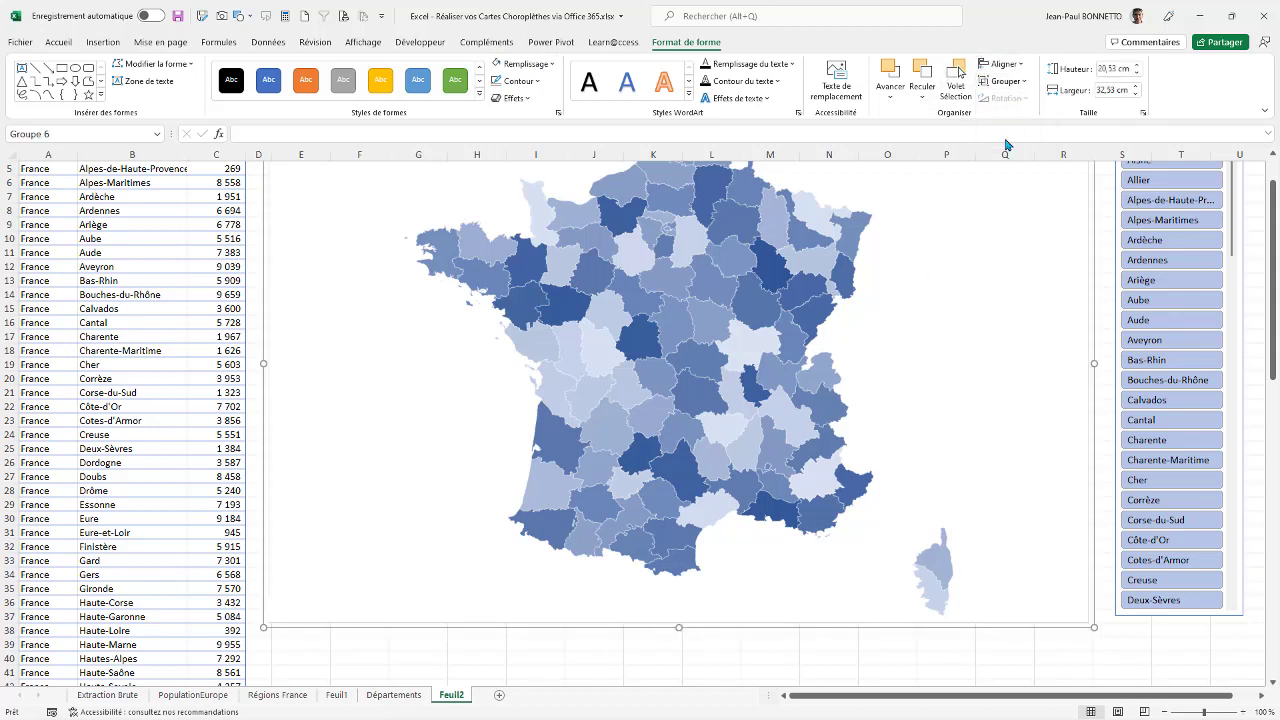
{"action": "left_click", "coordinate": [533, 654]}
Step: Filter the map to the departments from Ain to Ardennes with the slicer and clear the filter
{"action": "scroll", "coordinate": [572, 648], "scroll_direction": "up", "scroll_amount": 2}
{"action": "left_click", "coordinate": [1196, 206]}
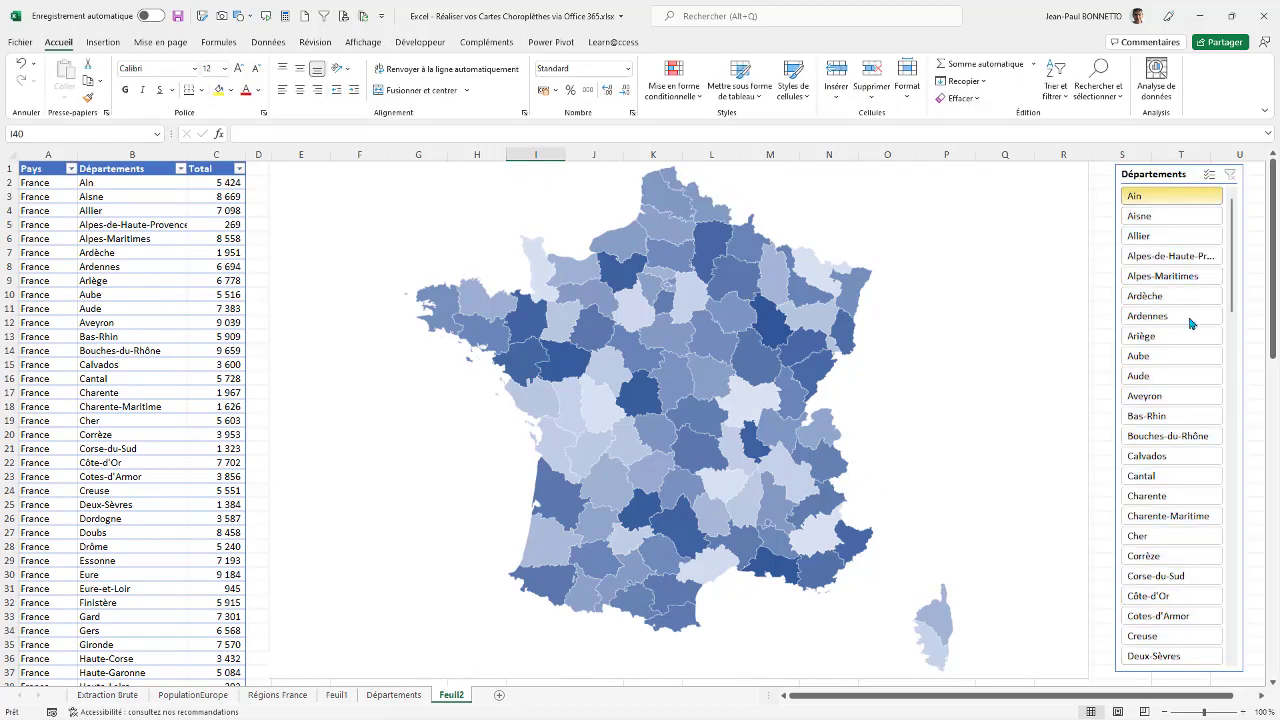
{"action": "left_click_drag", "start_coordinate": [1191, 323], "coordinate": [1191, 323]}
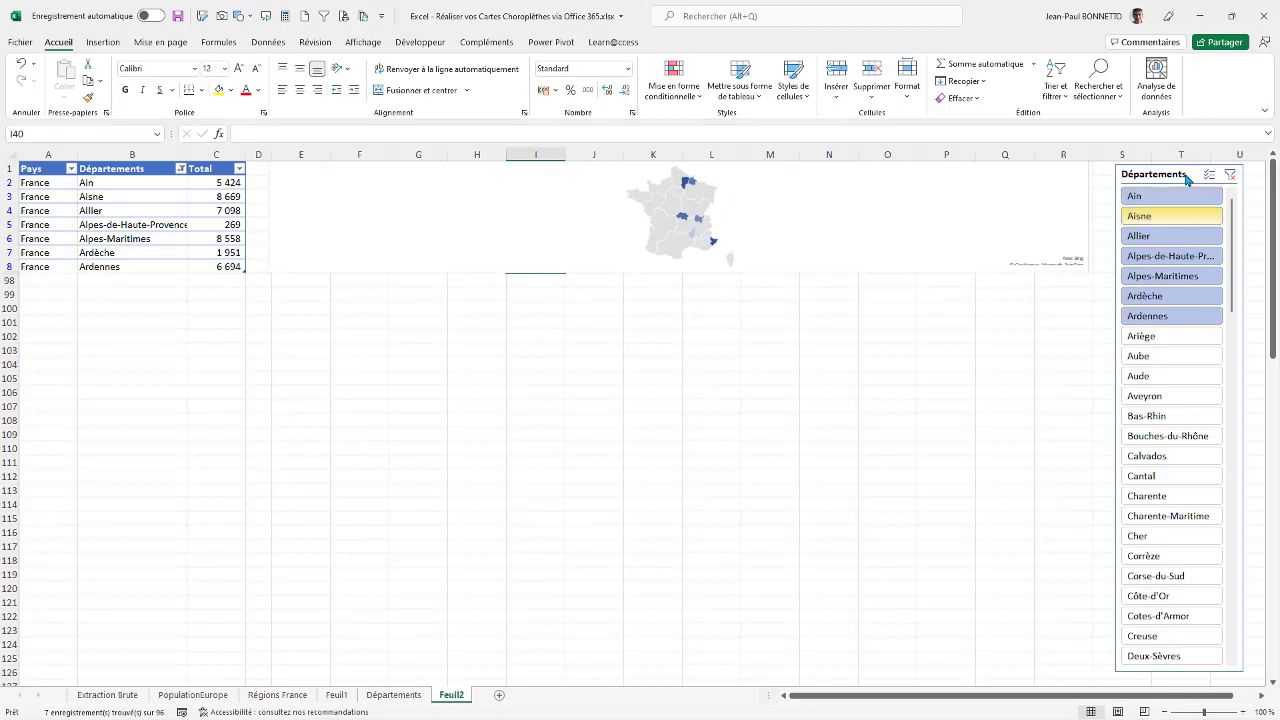
{"action": "left_click", "coordinate": [1230, 174]}
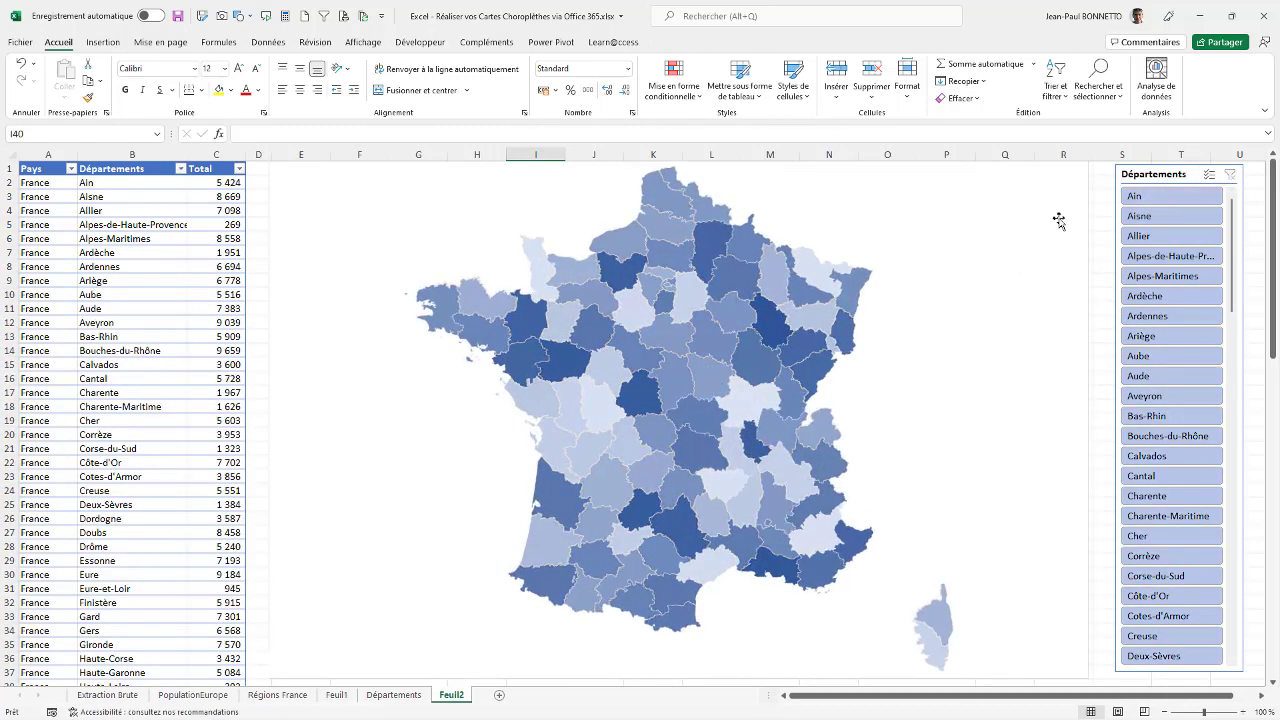
Step: Review the map group's size and positioning properties, and test the slicer by filtering from Ain to Calvados and clearing it
{"action": "left_click", "coordinate": [1066, 197]}
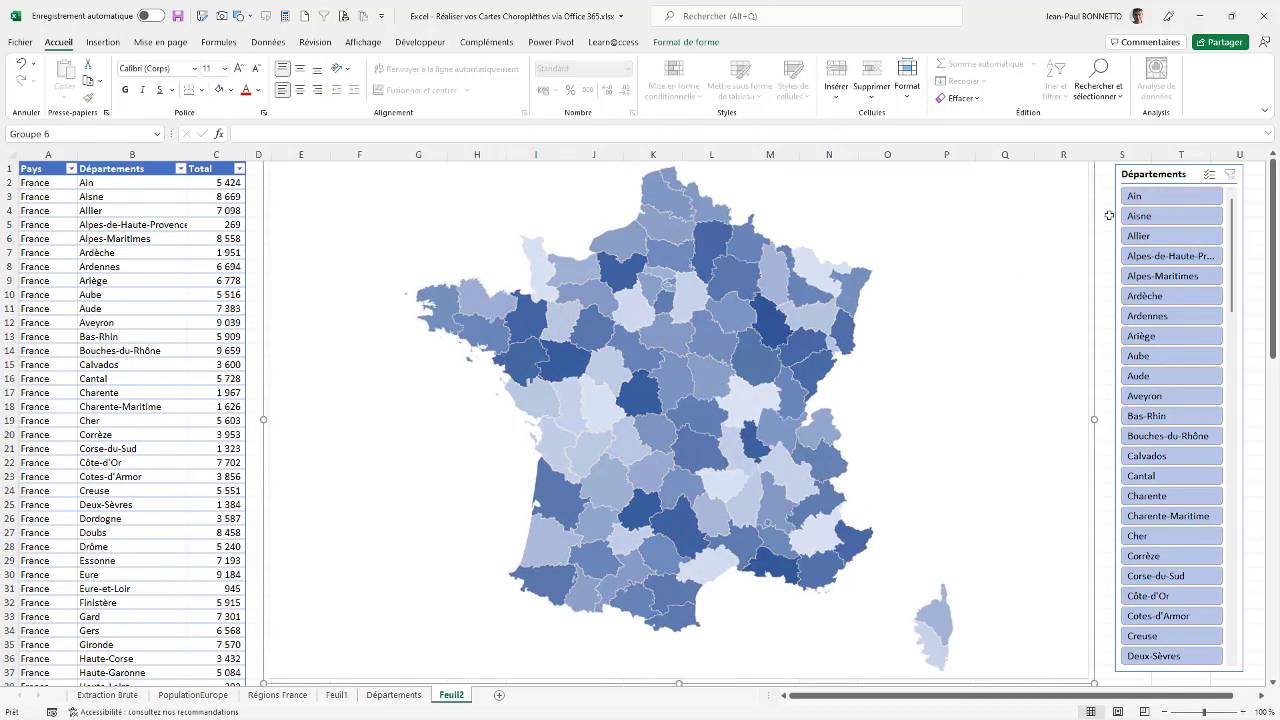
{"action": "left_click", "coordinate": [719, 44]}
{"action": "left_click", "coordinate": [1144, 113]}
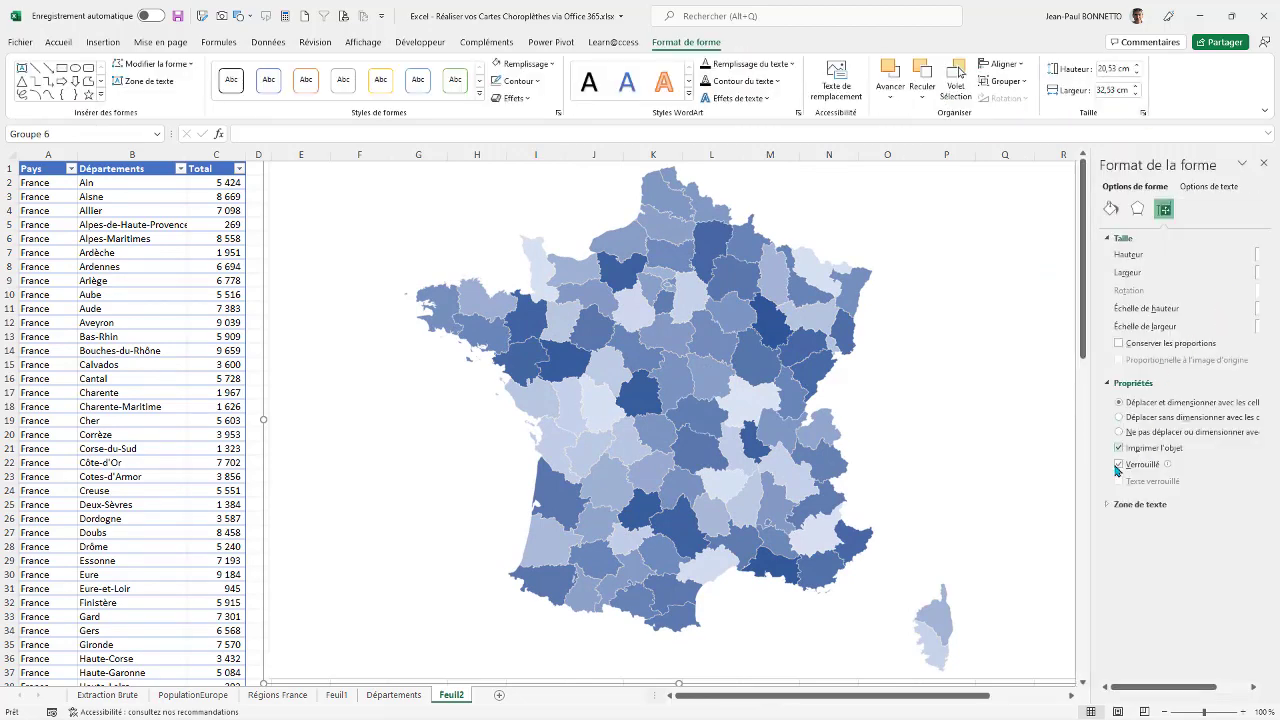
{"action": "left_click", "coordinate": [1264, 163]}
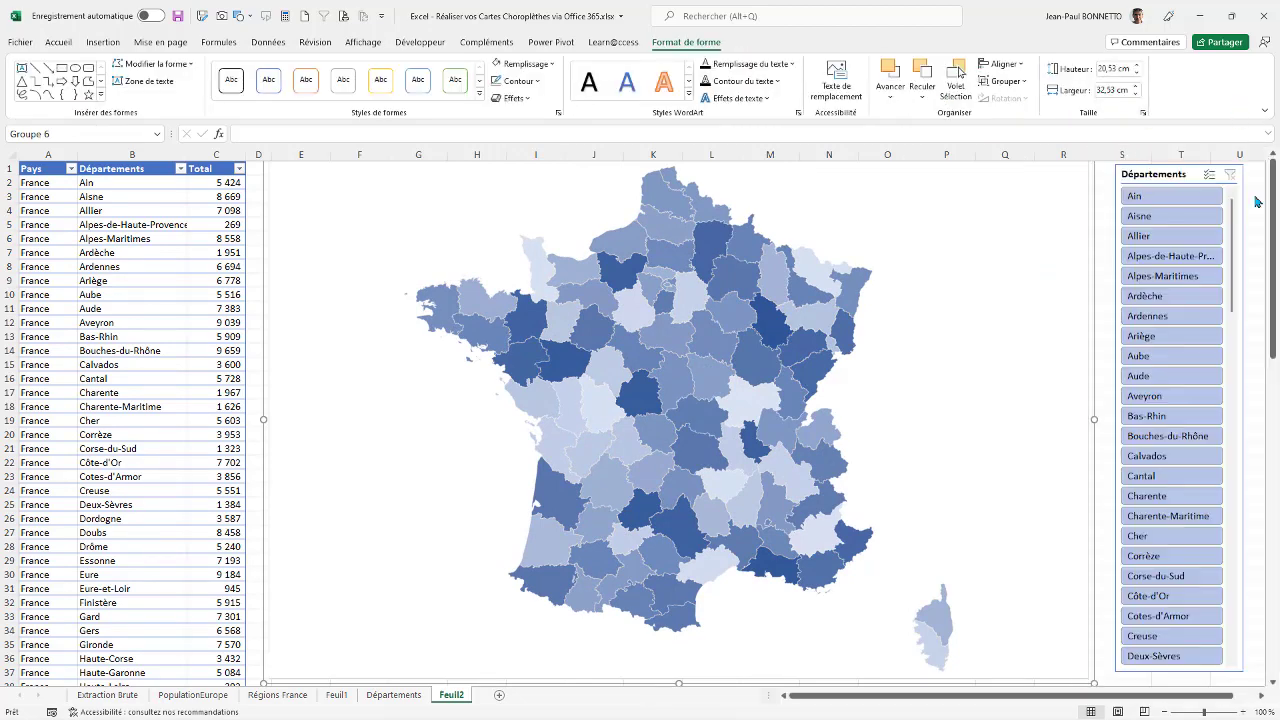
{"action": "left_click_drag", "start_coordinate": [1170, 196], "coordinate": [1162, 458]}
{"action": "left_click", "coordinate": [1230, 174]}
Step: Recolour the department map chart with the gold monochrome palette
{"action": "left_click", "coordinate": [413, 201]}
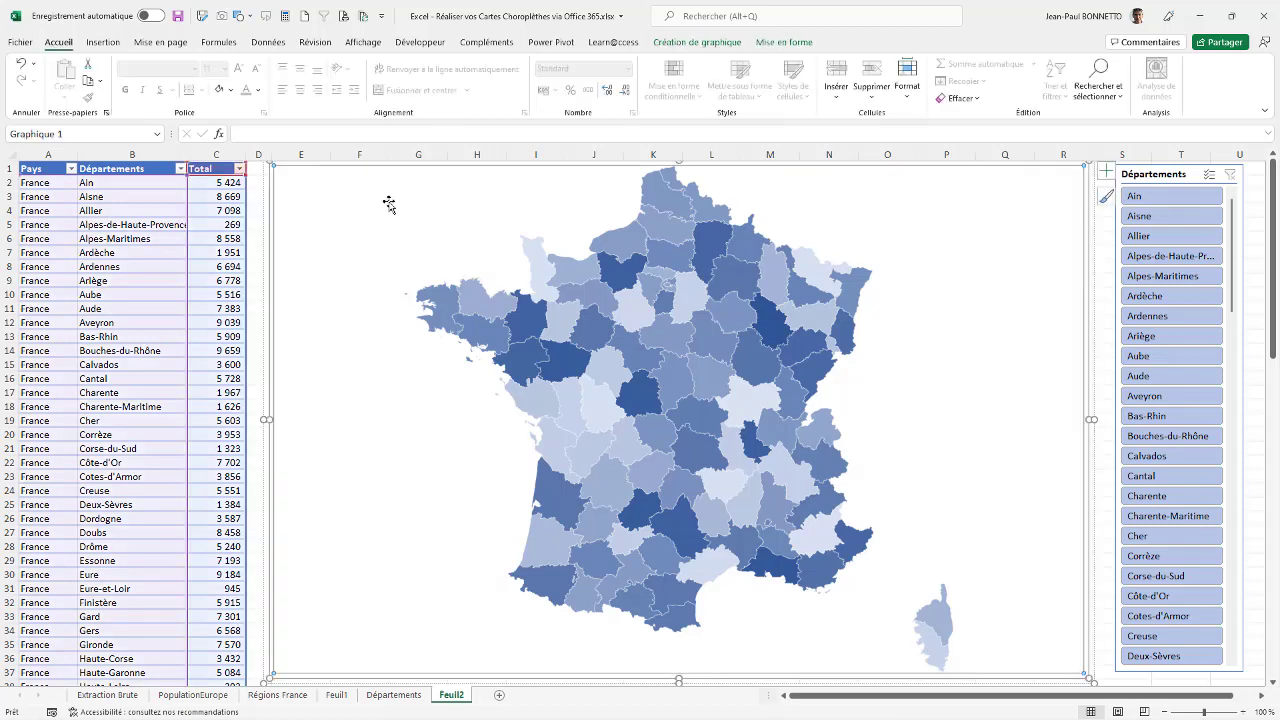
{"action": "left_click", "coordinate": [700, 43]}
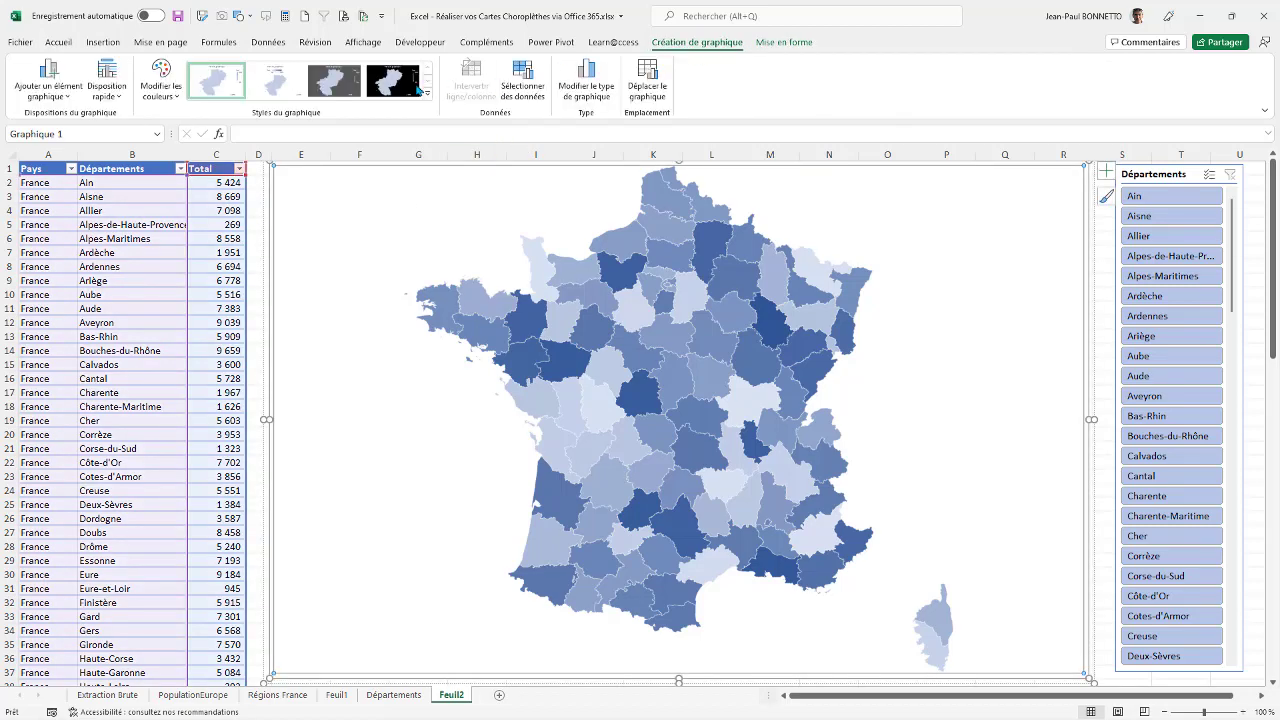
{"action": "left_click", "coordinate": [175, 97]}
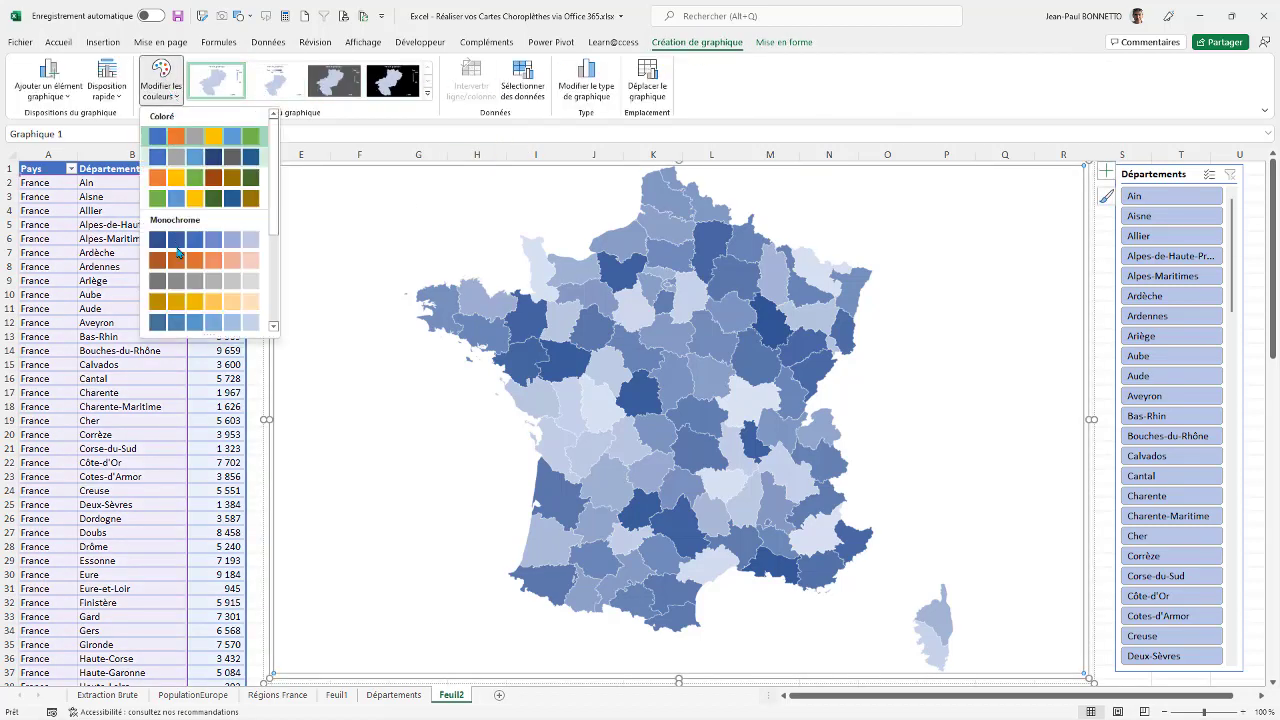
{"action": "left_click", "coordinate": [195, 305]}
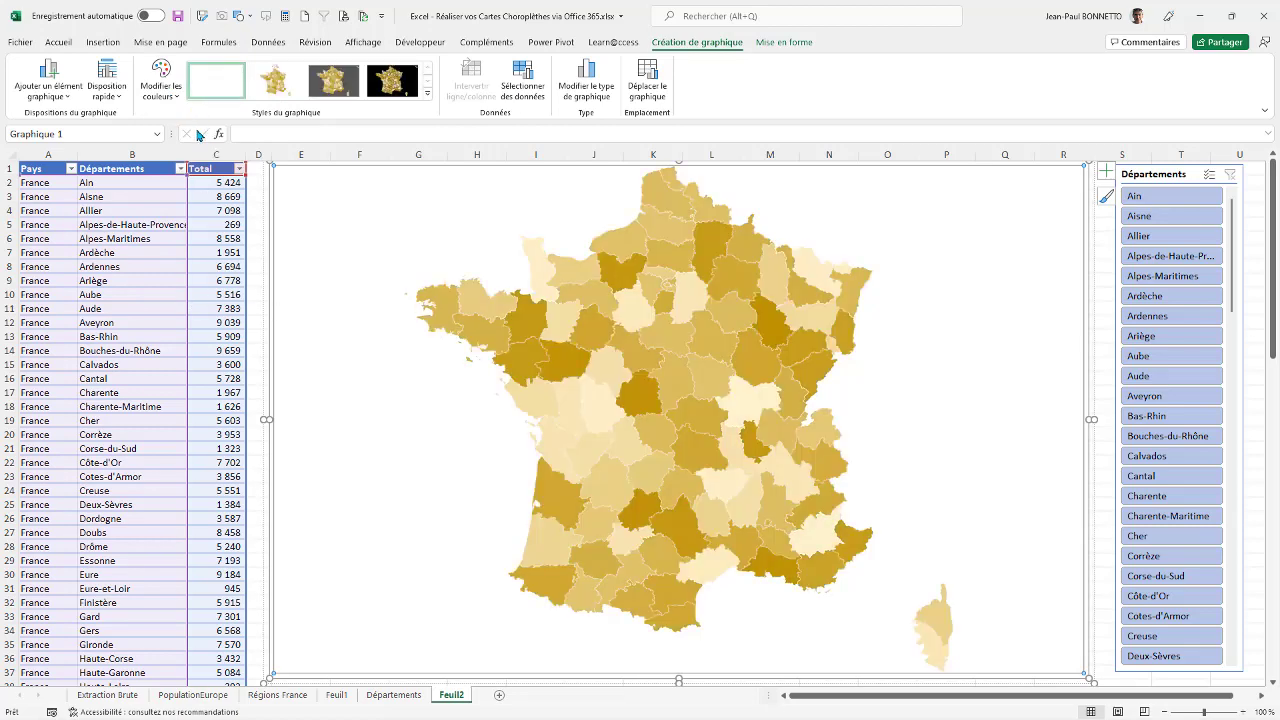
Step: Recolour the department map chart with the light-to-dark orange monochrome palette
{"action": "left_click", "coordinate": [160, 88]}
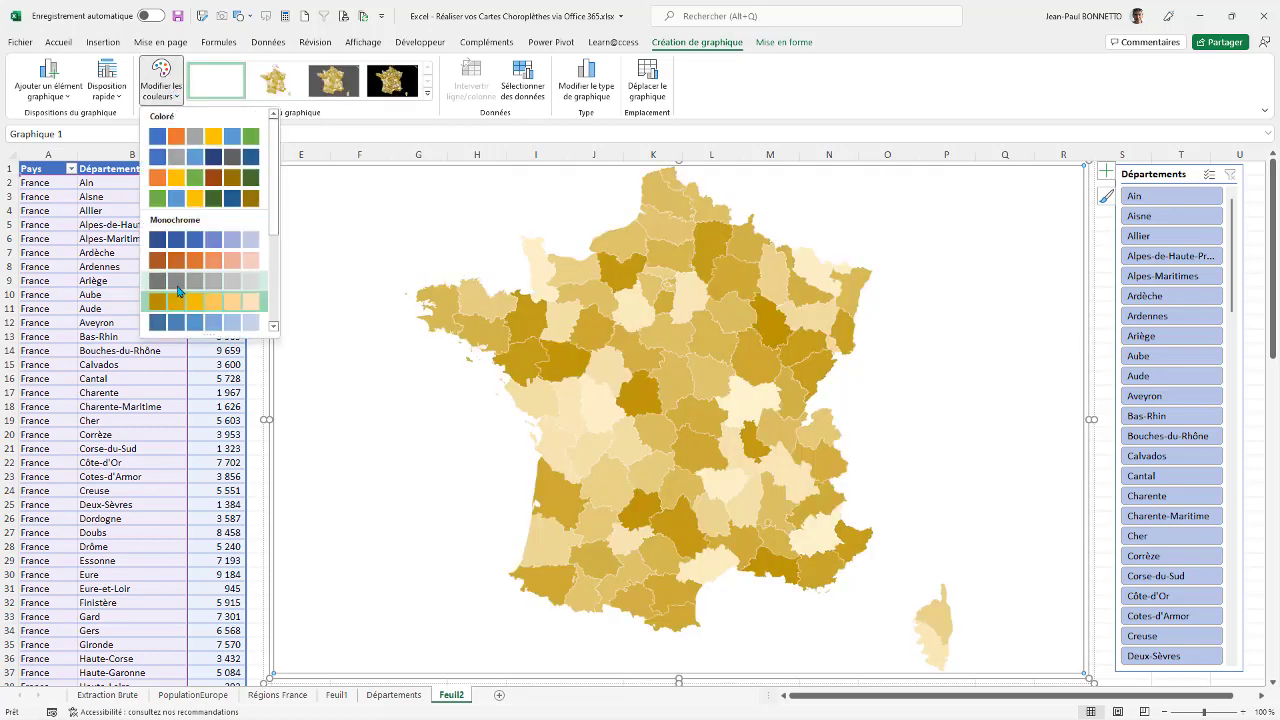
{"action": "left_click_drag", "start_coordinate": [281, 200], "coordinate": [288, 277]}
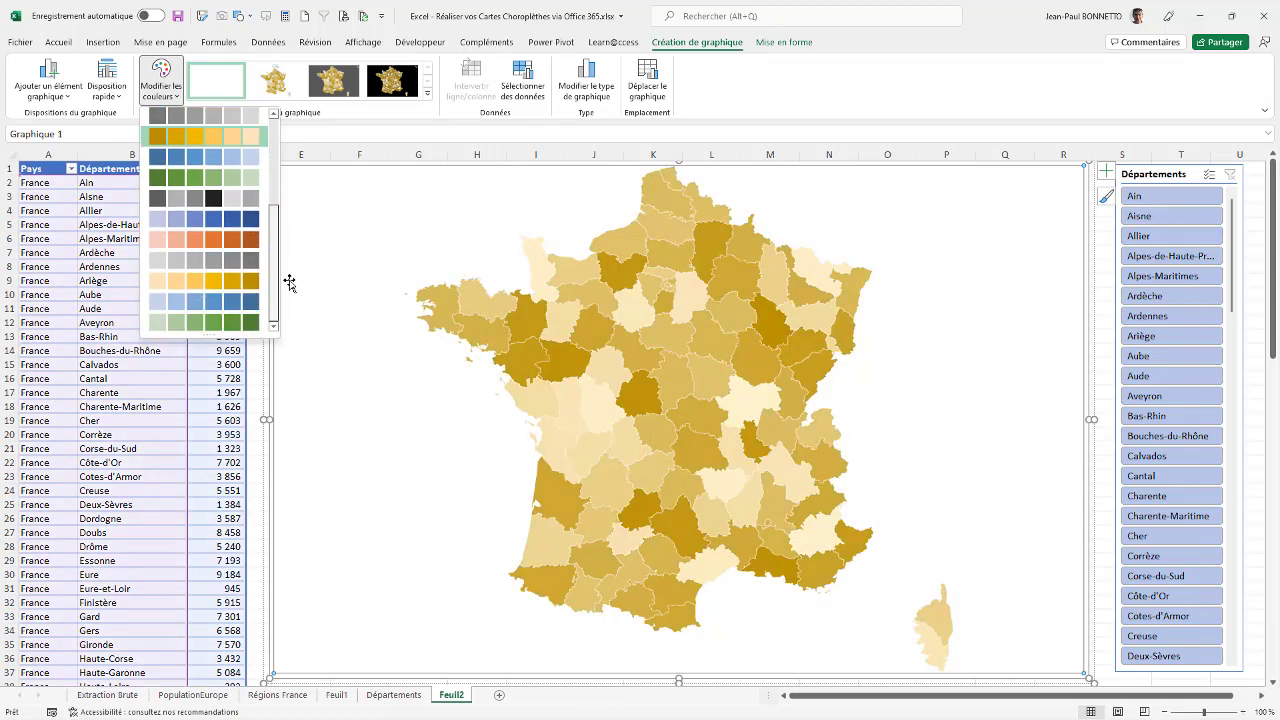
{"action": "left_click", "coordinate": [197, 239]}
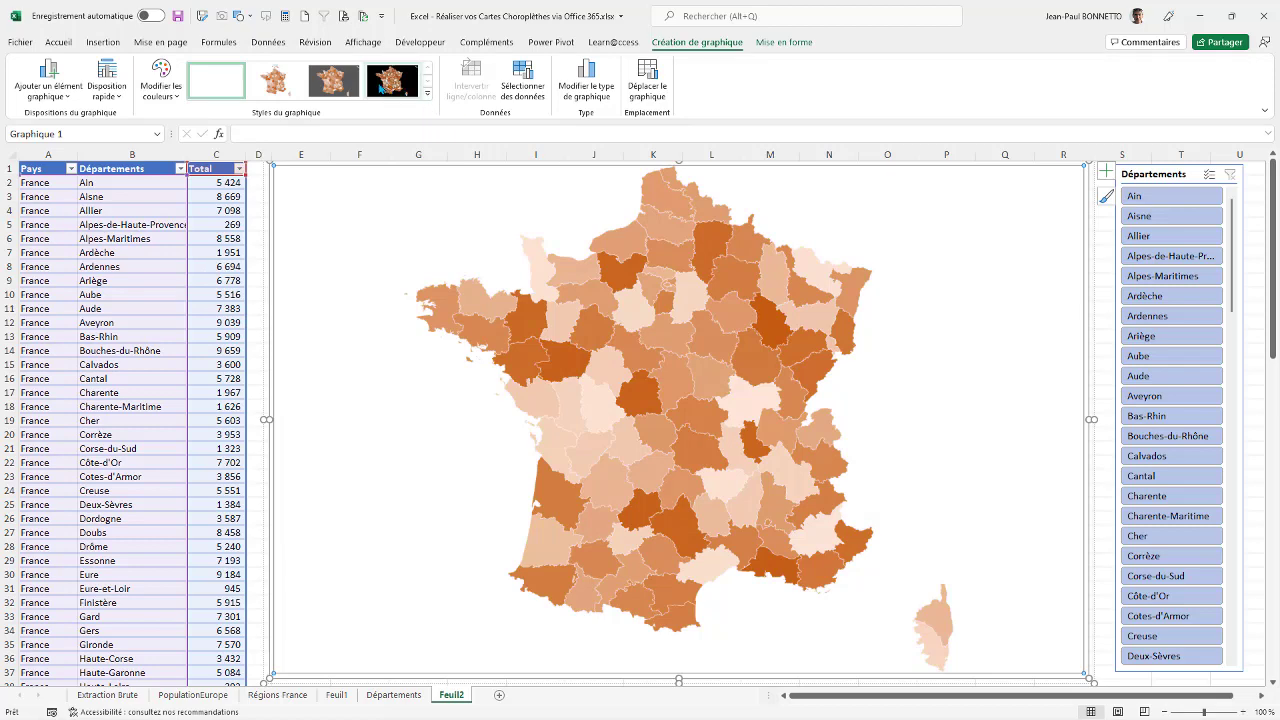
Step: Try the dark grey chart style on the map and return to the first style with a white background
{"action": "left_click", "coordinate": [330, 80]}
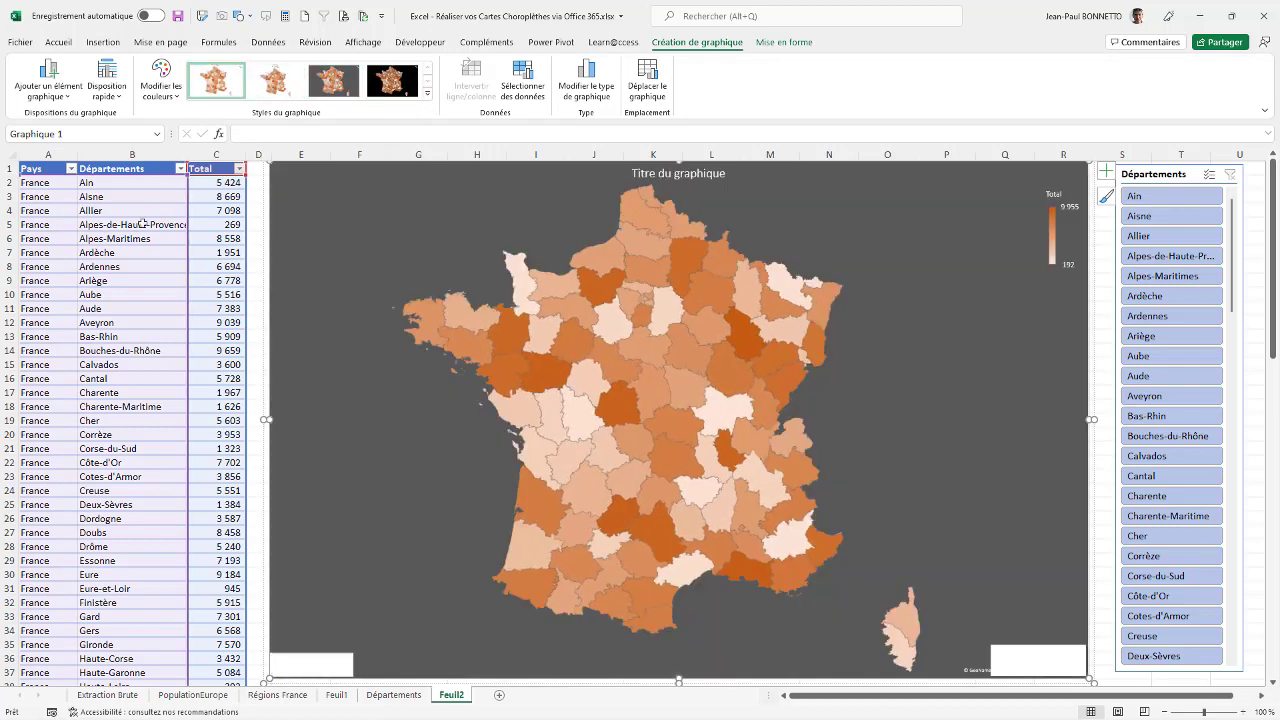
{"action": "left_click", "coordinate": [215, 80]}
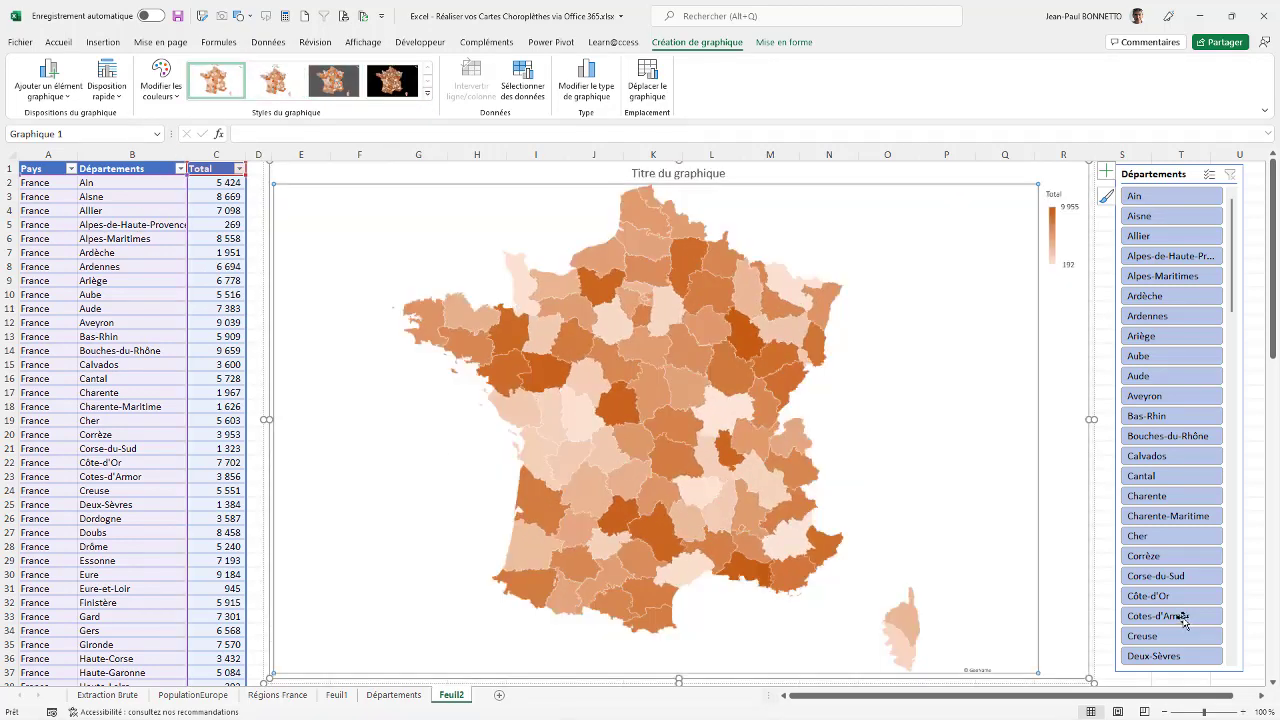
Step: Widen the white rectangle to cover the whole attribution text, and remove the legend and title from the map chart
{"action": "left_click", "coordinate": [1049, 666]}
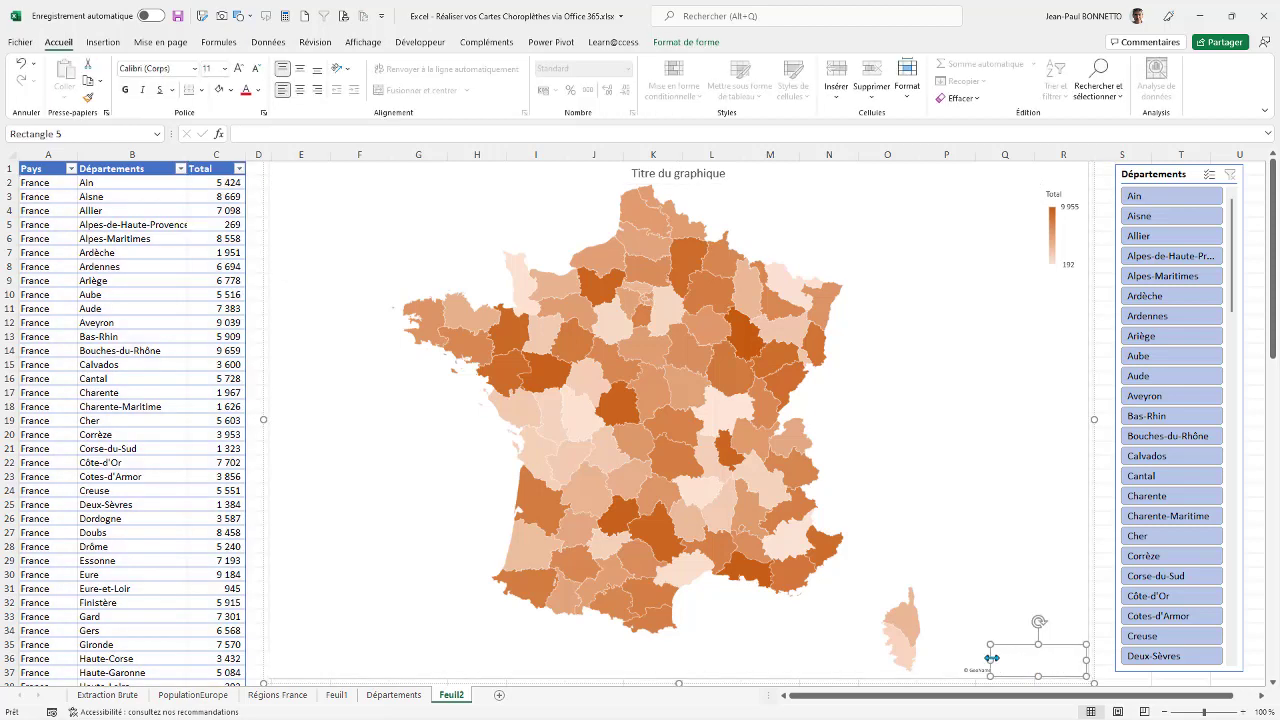
{"action": "left_click_drag", "start_coordinate": [992, 658], "coordinate": [958, 660]}
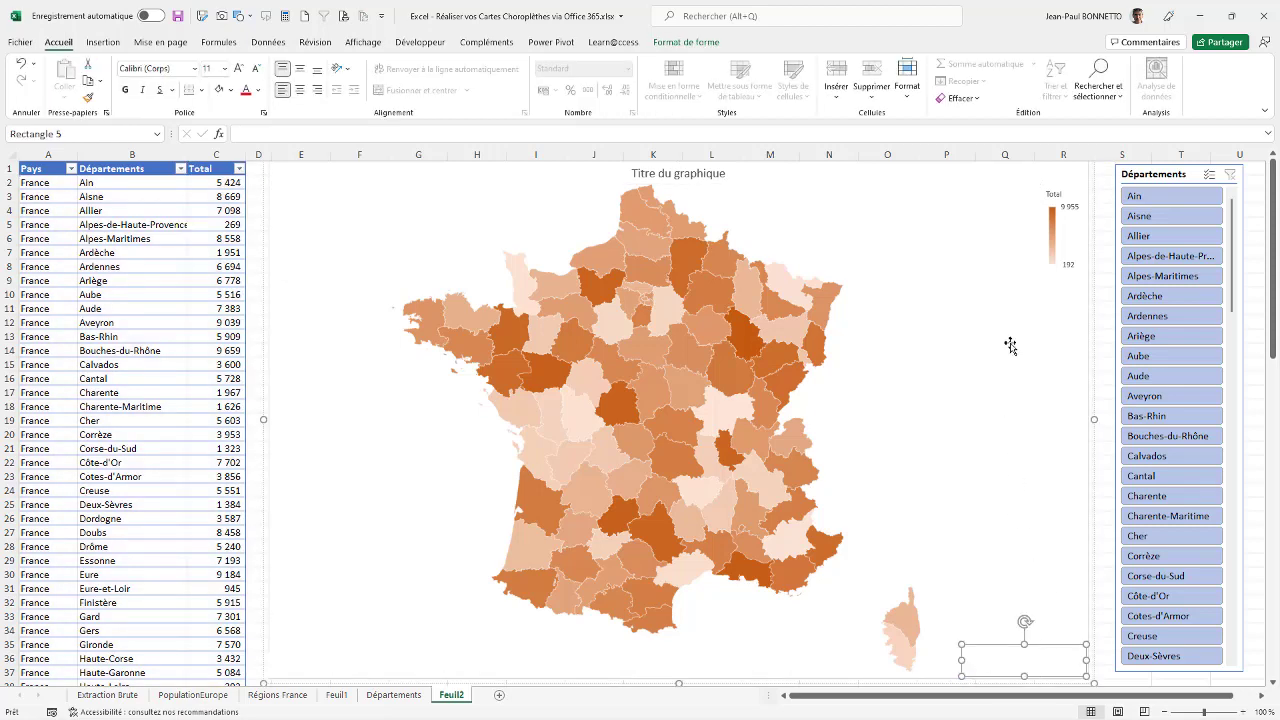
{"action": "left_click", "coordinate": [718, 515]}
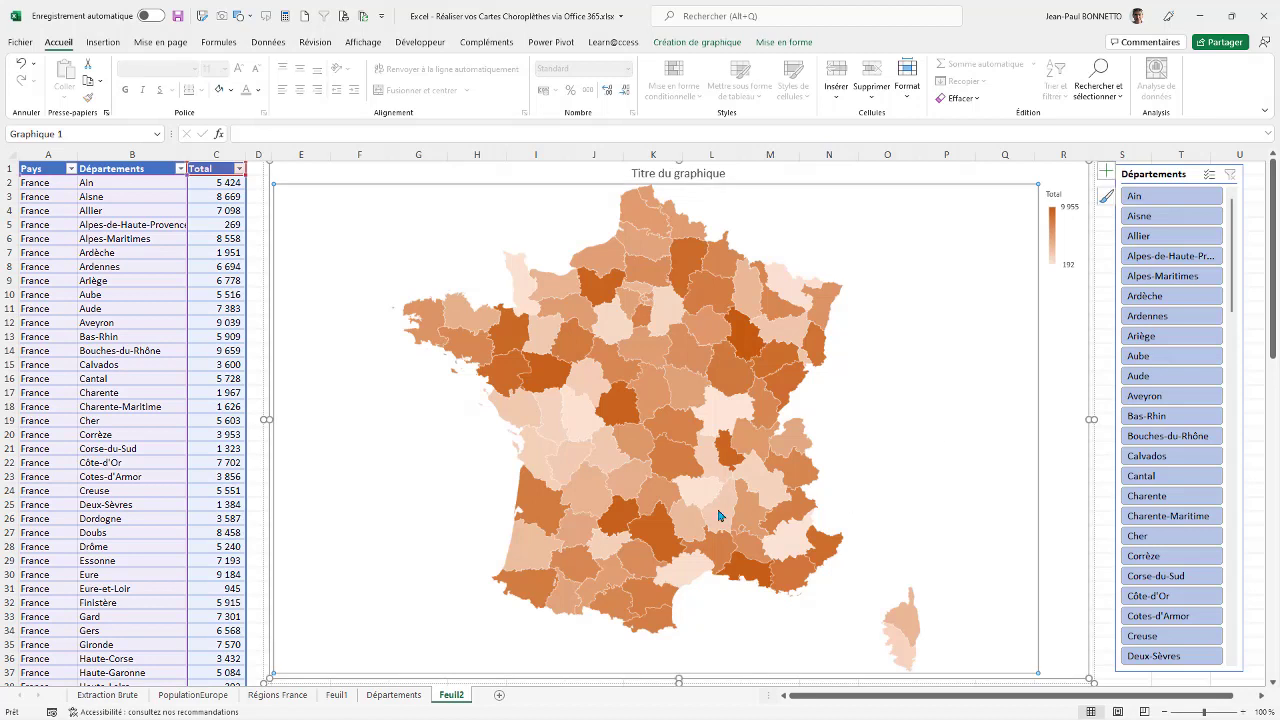
{"action": "left_click", "coordinate": [1105, 172]}
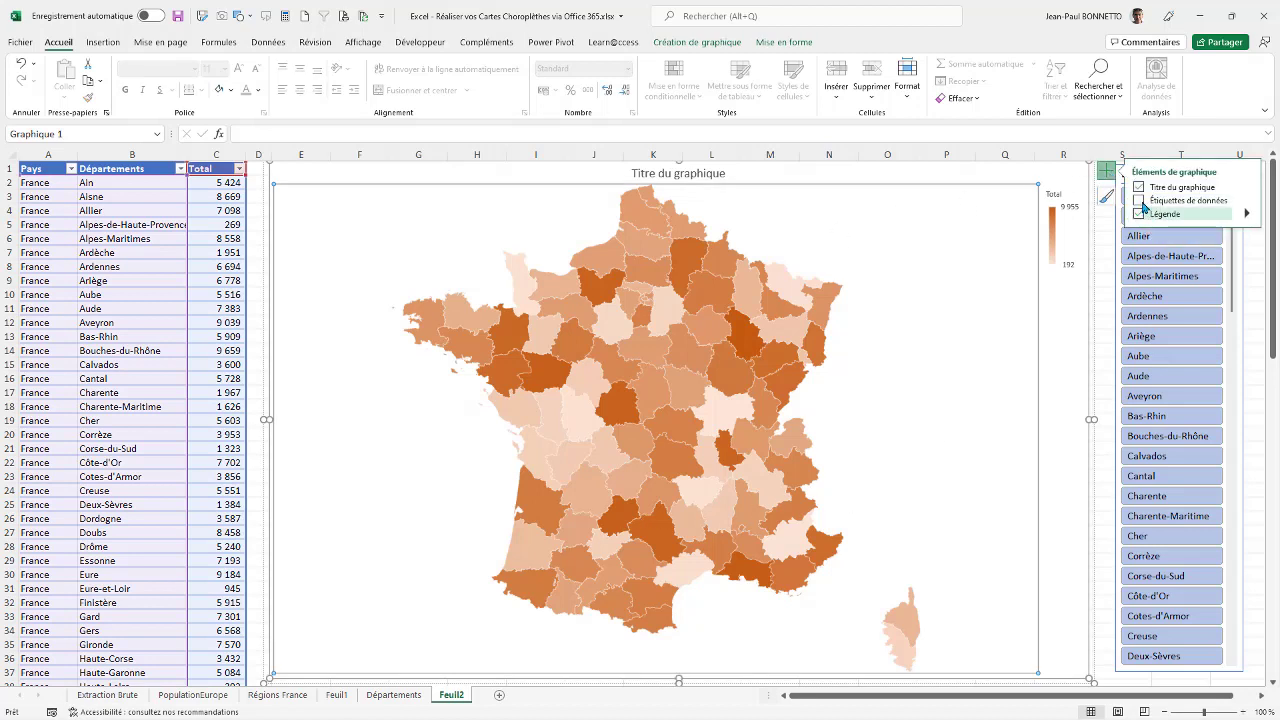
{"action": "left_click", "coordinate": [1139, 213]}
{"action": "left_click", "coordinate": [1138, 187]}
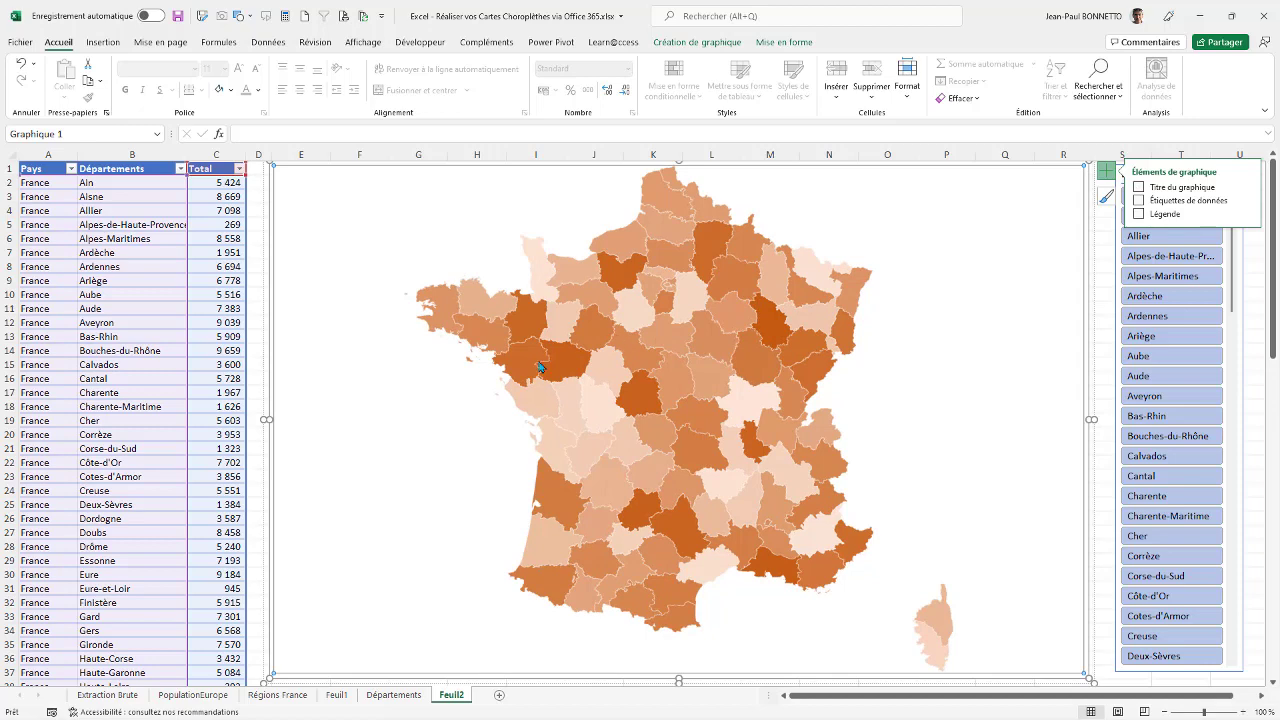
{"action": "left_click", "coordinate": [137, 253]}
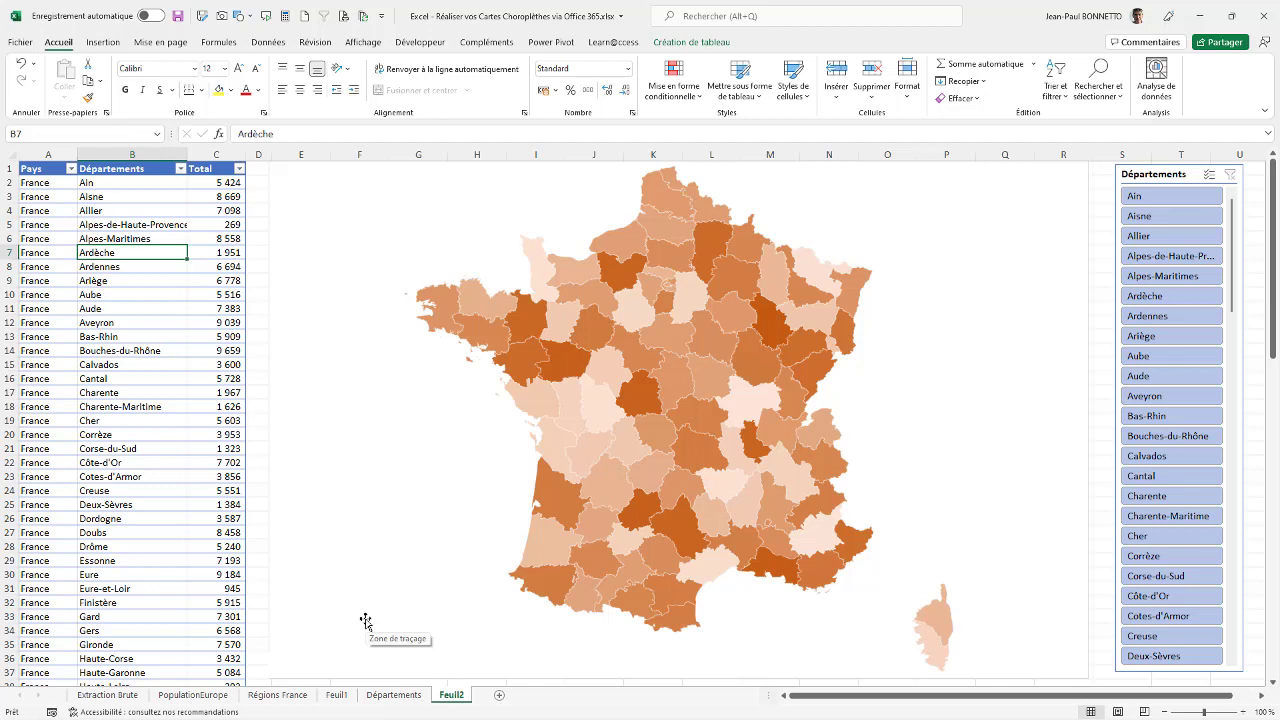
{"action": "left_click", "coordinate": [127, 209]}
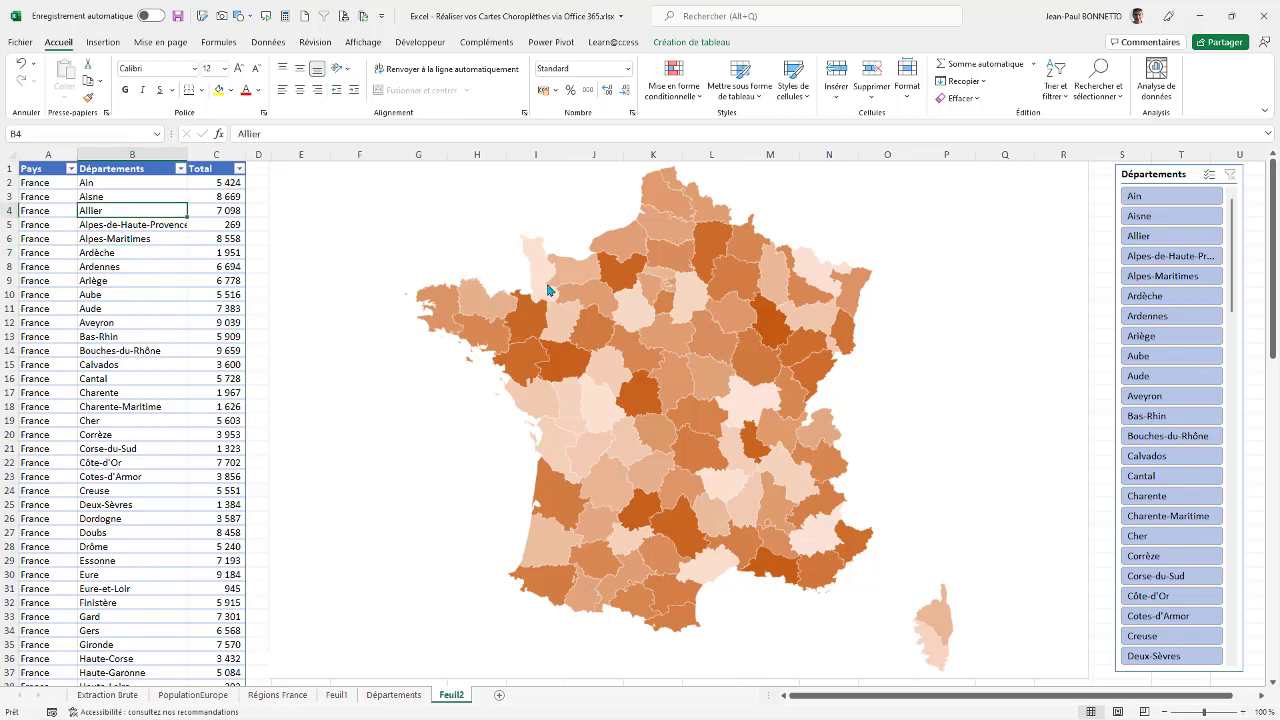
{"action": "left_click", "coordinate": [148, 250]}
{"action": "left_click", "coordinate": [104, 43]}
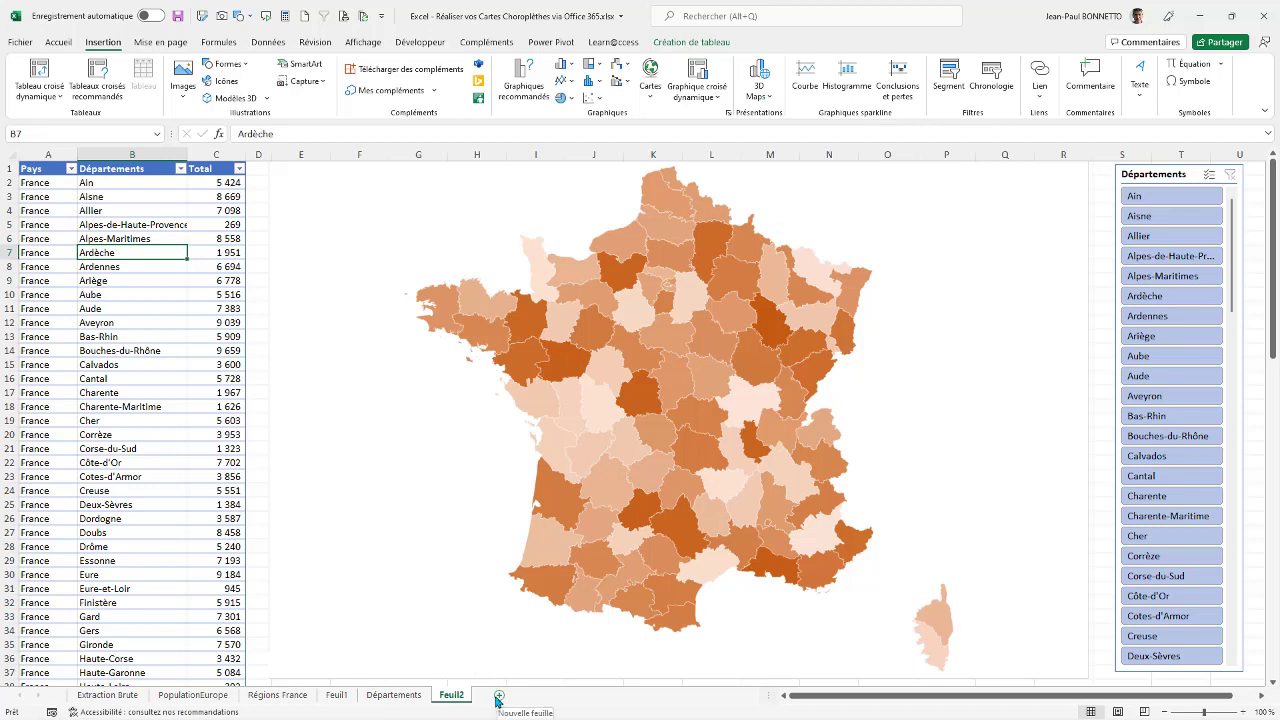
{"action": "left_click", "coordinate": [212, 256]}
{"action": "left_click", "coordinate": [110, 214]}
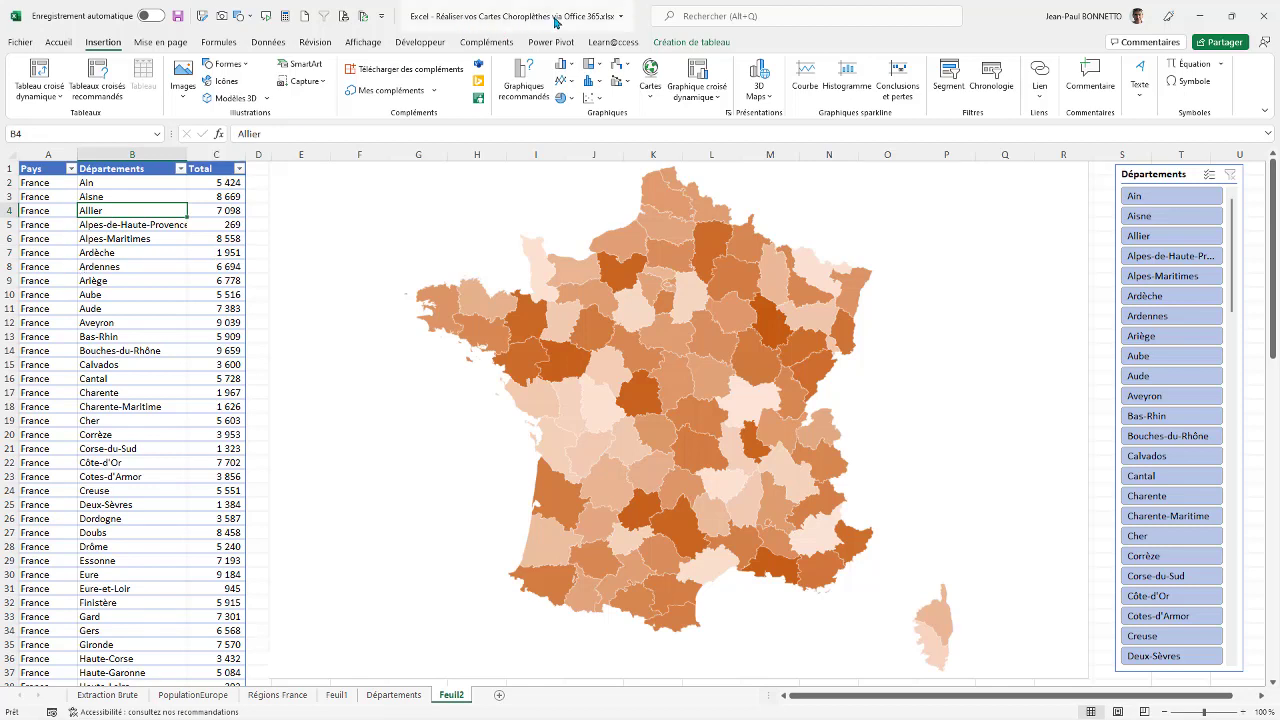
{"action": "left_click_drag", "start_coordinate": [35, 169], "coordinate": [221, 169]}
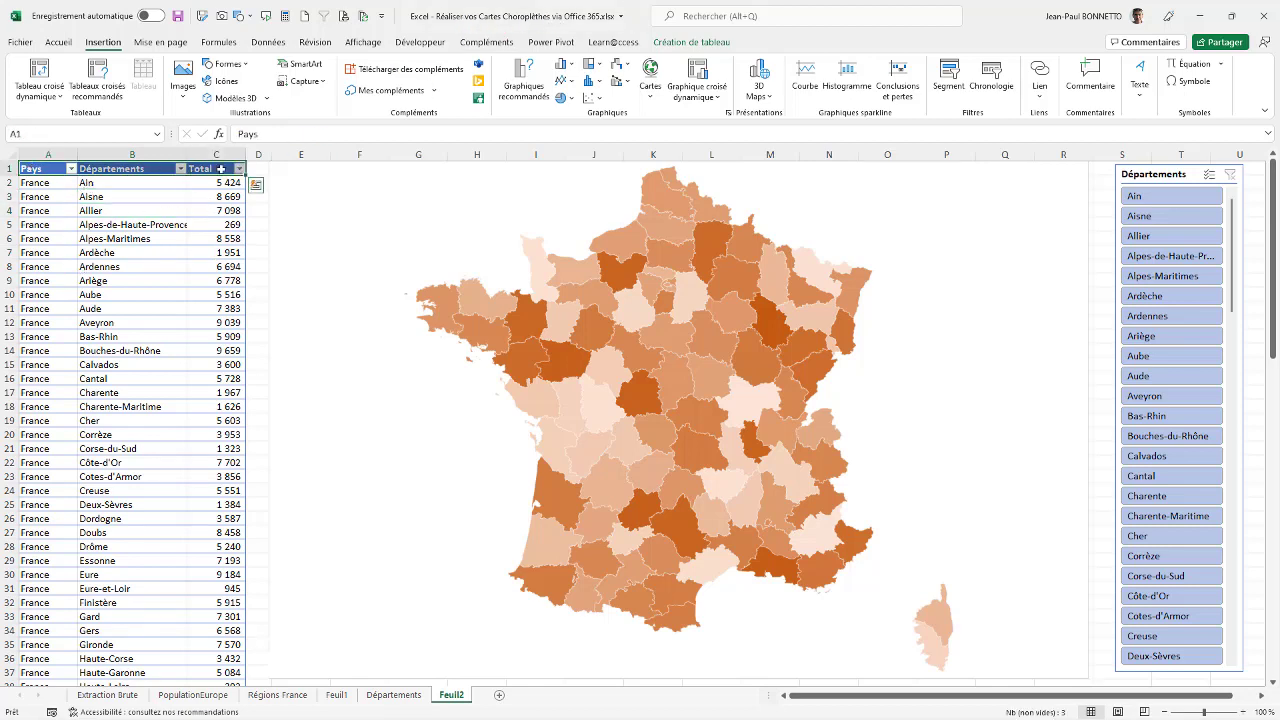
{"action": "left_click", "coordinate": [65, 225]}
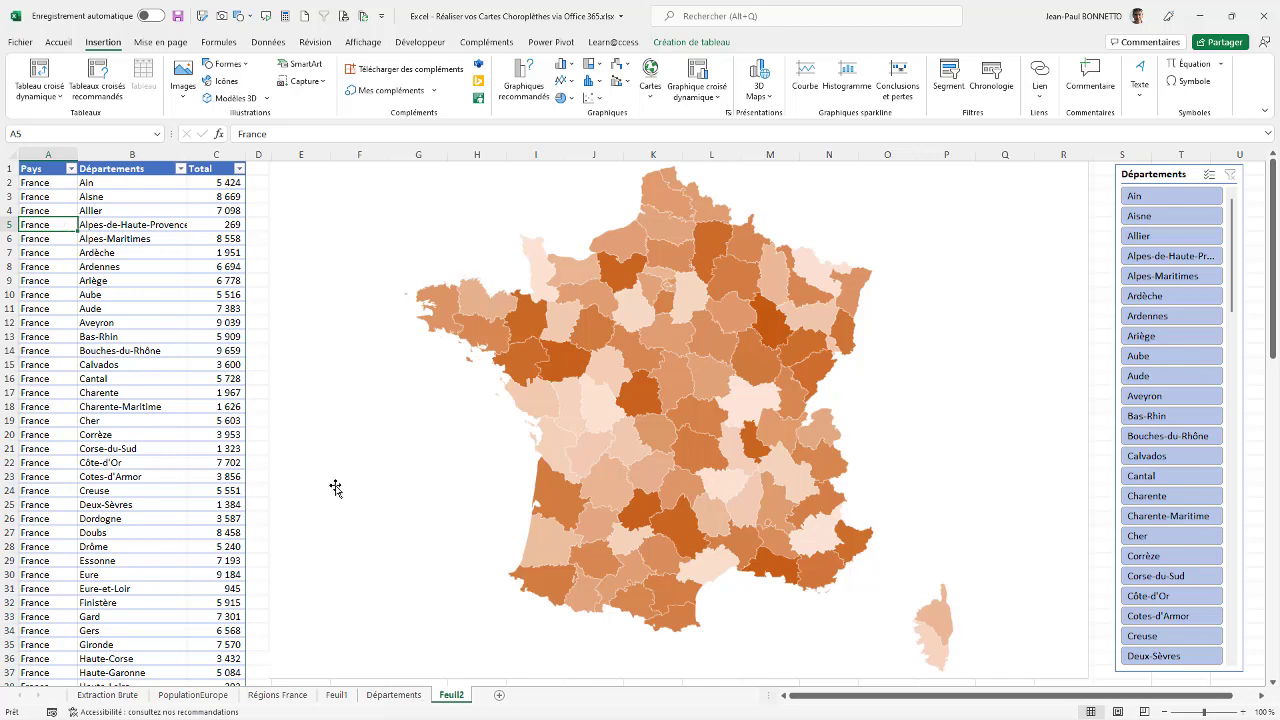
Step: On the Régions France sheet, move the orange box of construction steps closer to the map so it is fully visible
{"action": "left_click", "coordinate": [277, 694]}
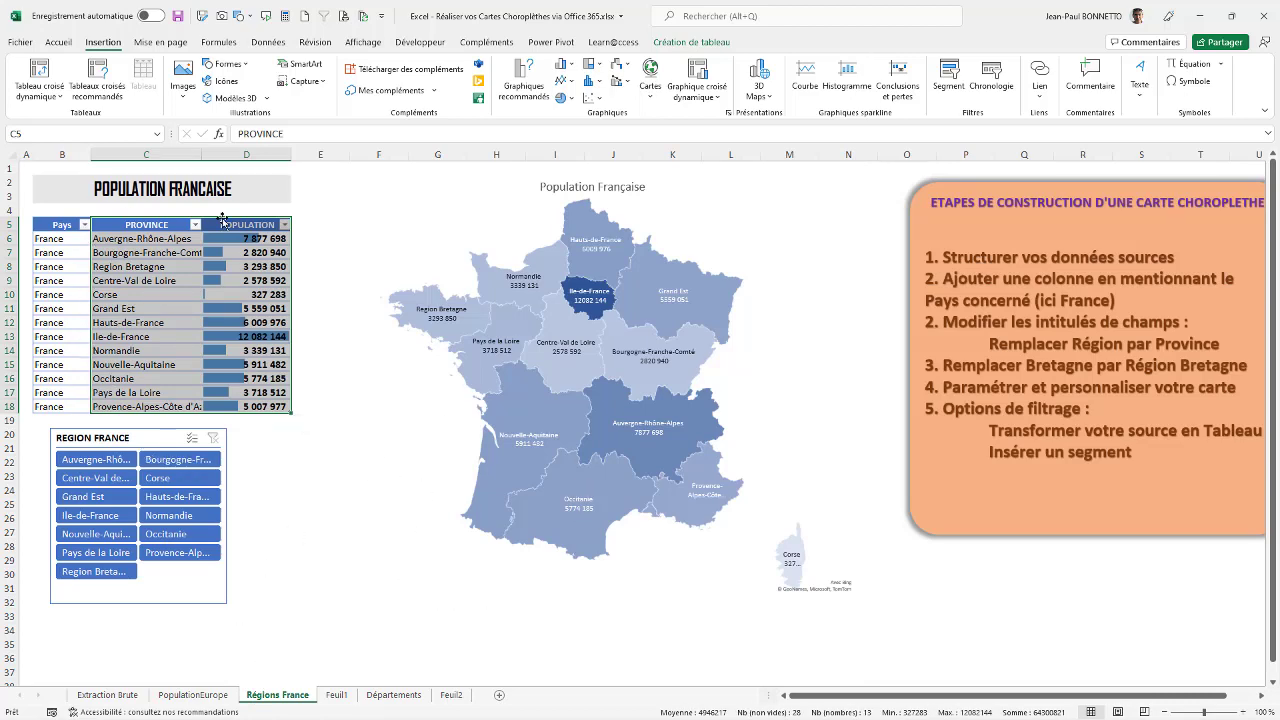
{"action": "left_click", "coordinate": [843, 228]}
{"action": "left_click_drag", "start_coordinate": [966, 186], "coordinate": [924, 175]}
{"action": "left_click", "coordinate": [328, 527]}
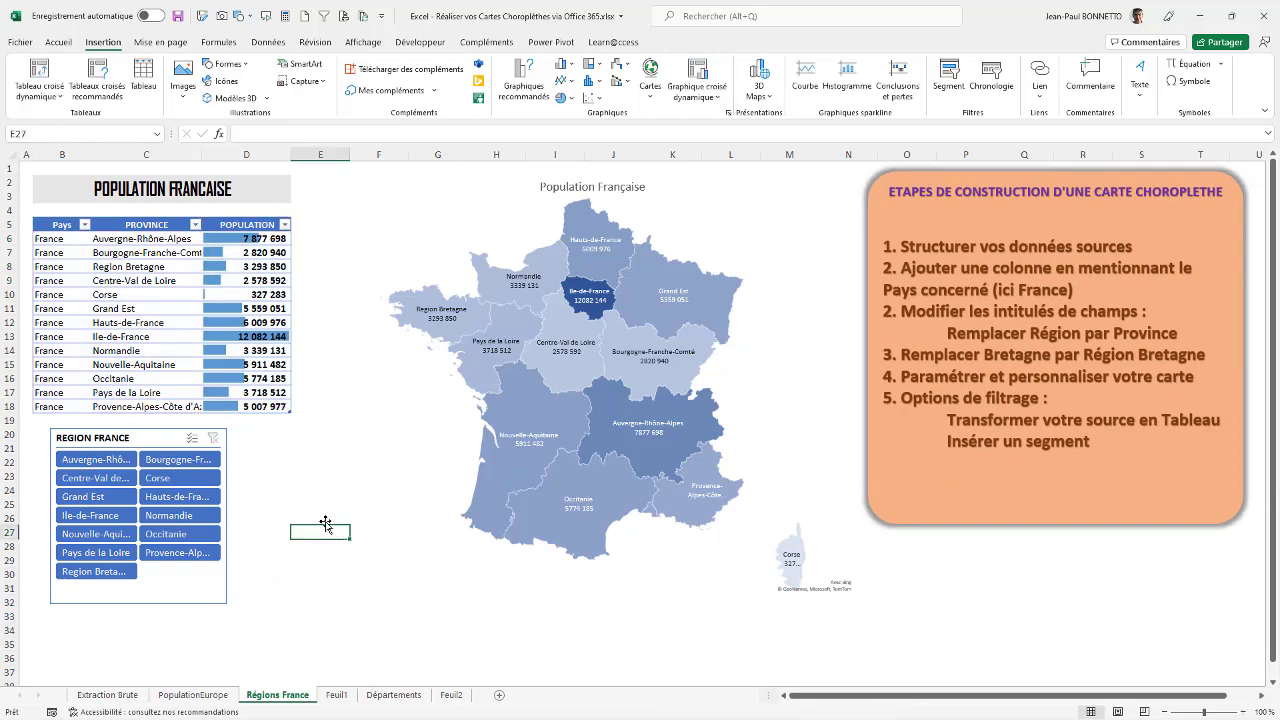
{"action": "left_click", "coordinate": [124, 227]}
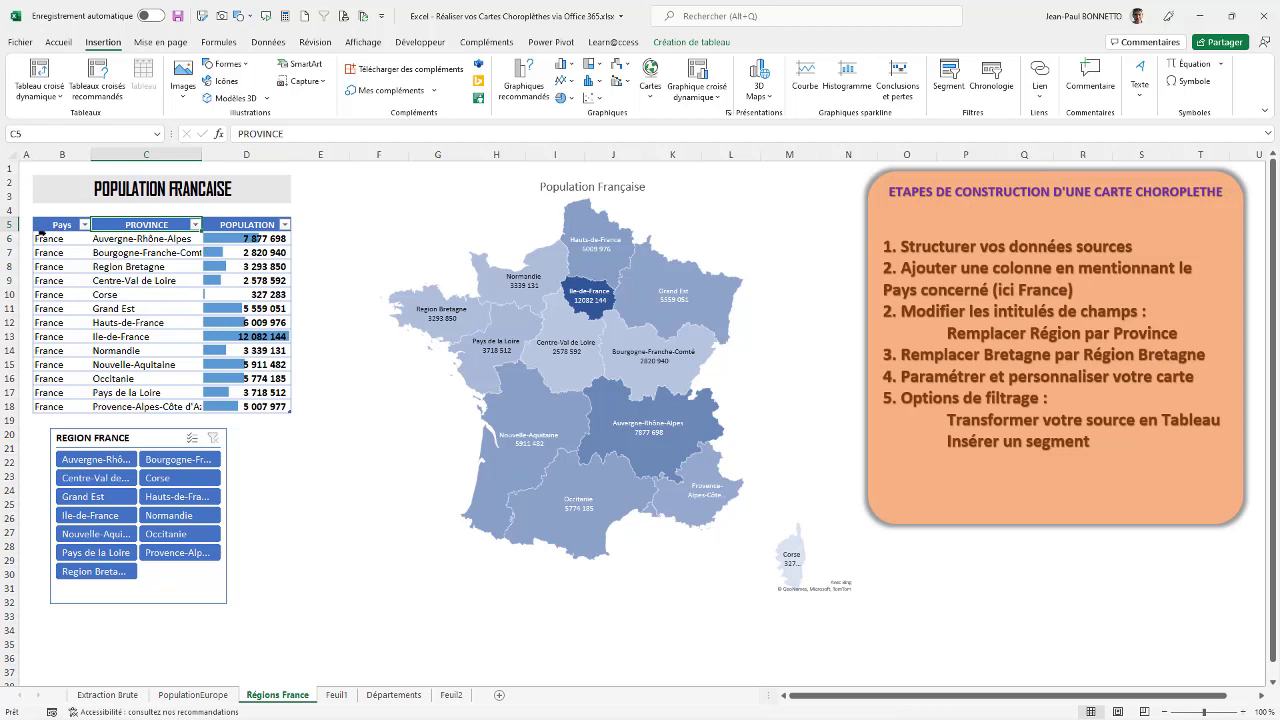
Step: Review the country, place-name and value columns of the source tables on the Régions France and Départements sheets
{"action": "left_click", "coordinate": [47, 261]}
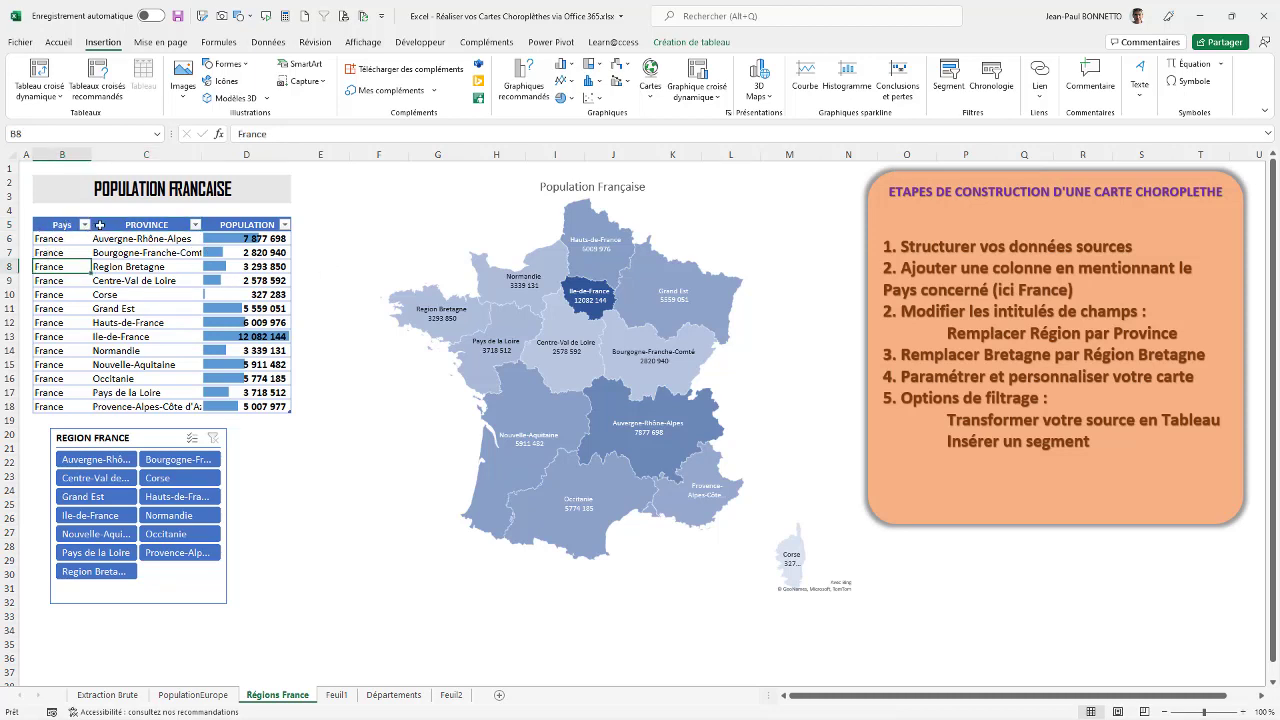
{"action": "left_click", "coordinate": [143, 265]}
{"action": "left_click_drag", "start_coordinate": [255, 252], "coordinate": [259, 240]}
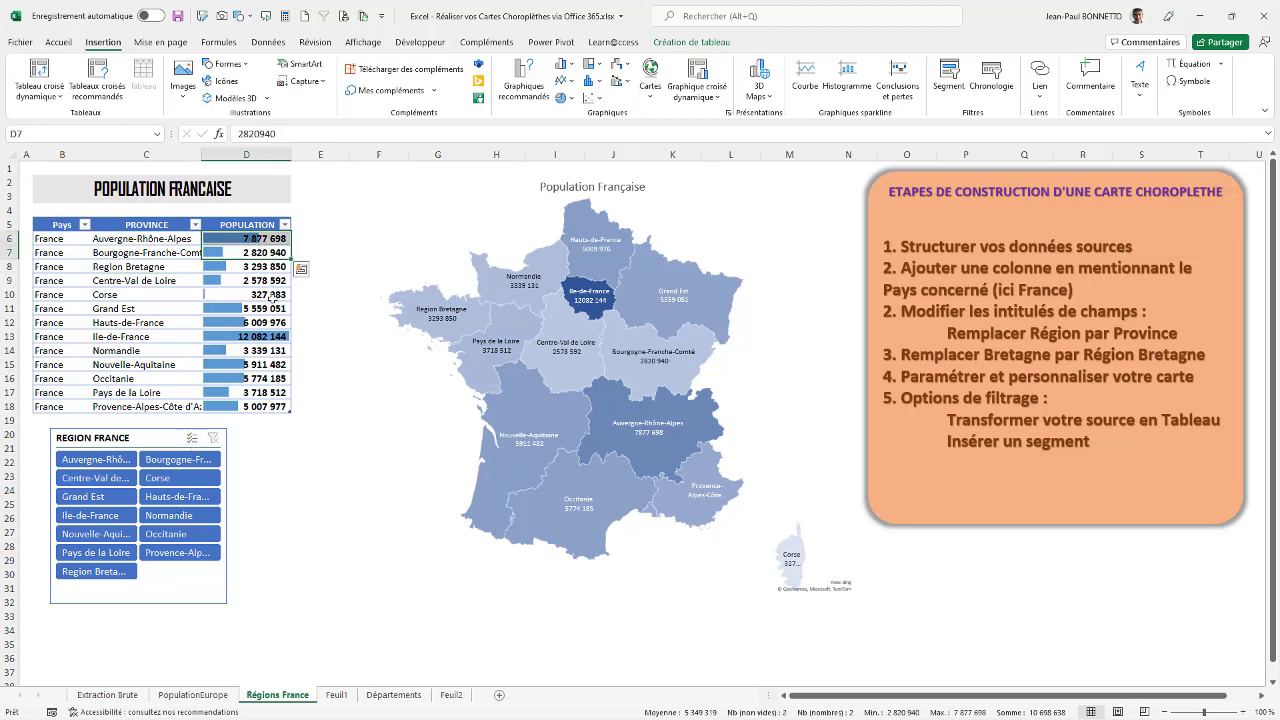
{"action": "left_click", "coordinate": [394, 694]}
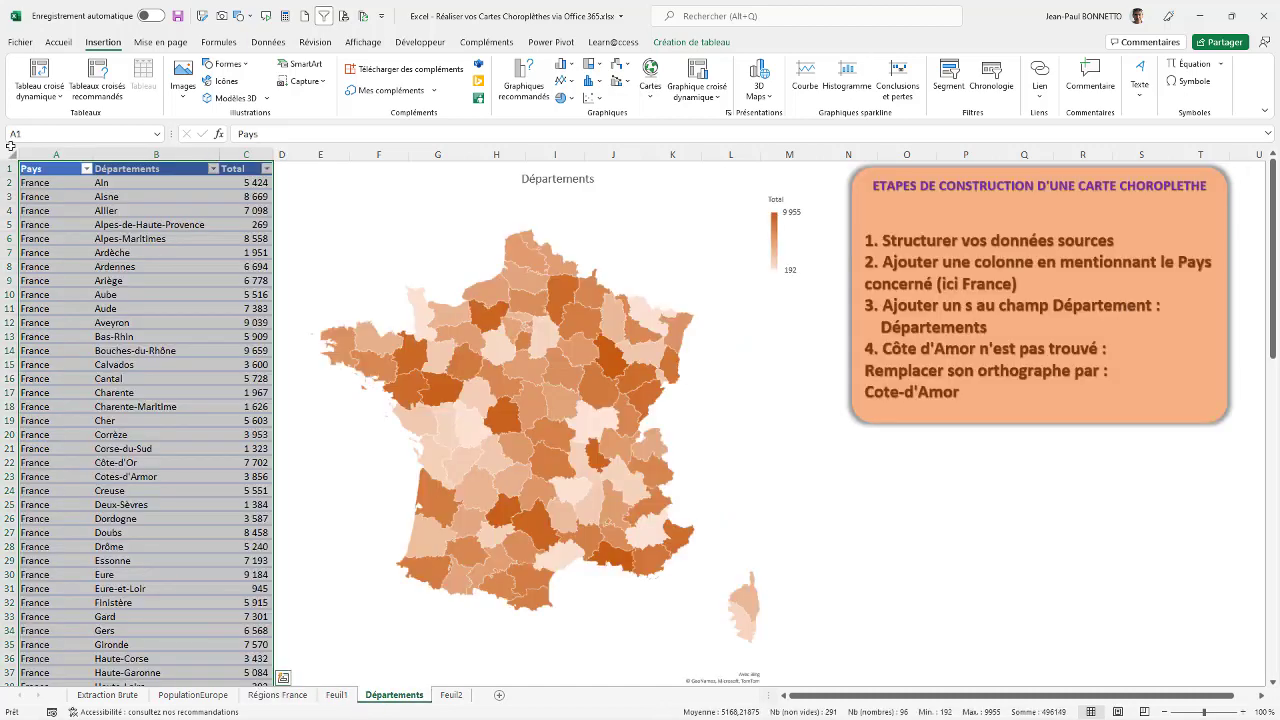
{"action": "left_click", "coordinate": [130, 198]}
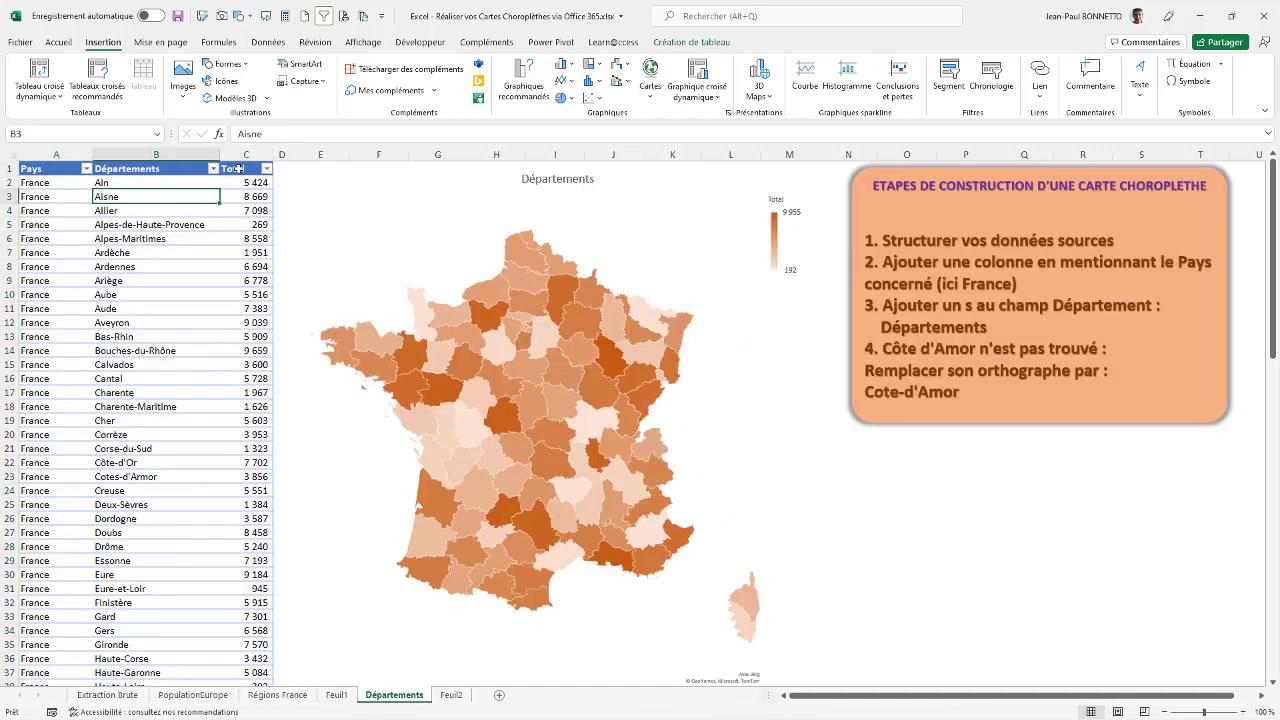
{"action": "left_click", "coordinate": [250, 210]}
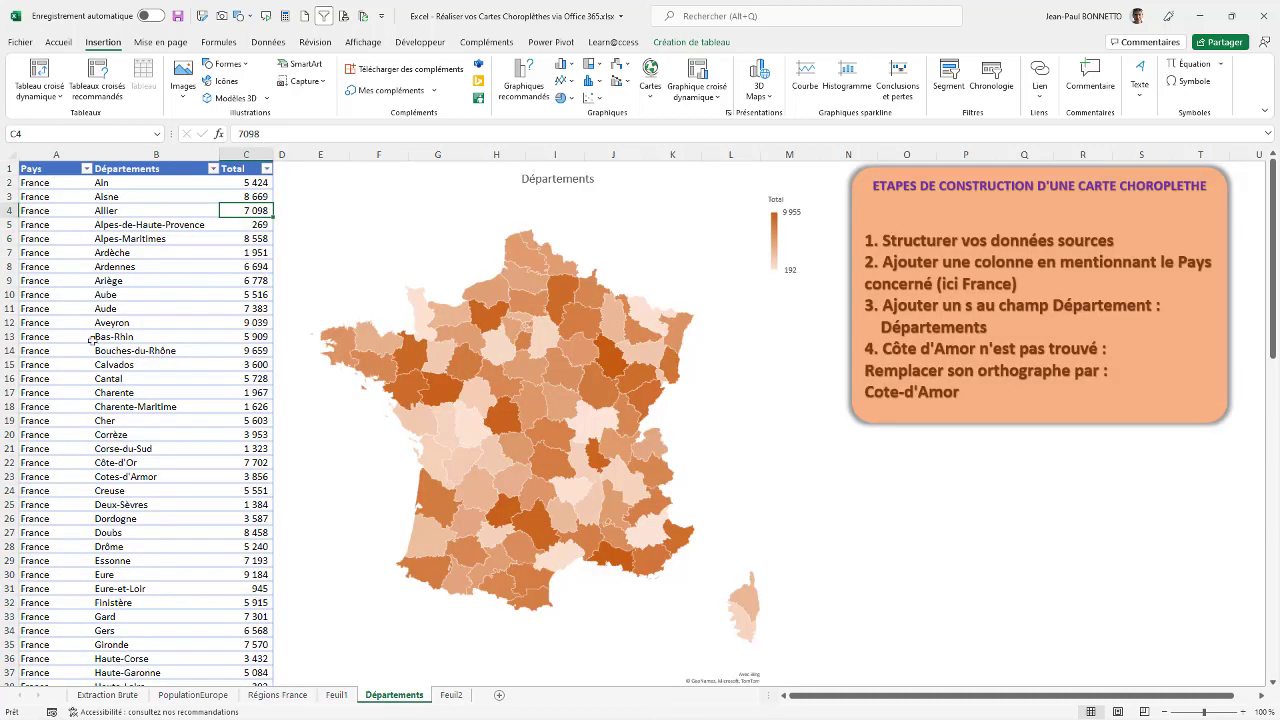
Step: Look at the PopulationEurope sheet, return to the Départements map sheet, and select an empty cell below its box of construction steps
{"action": "left_click", "coordinate": [192, 695]}
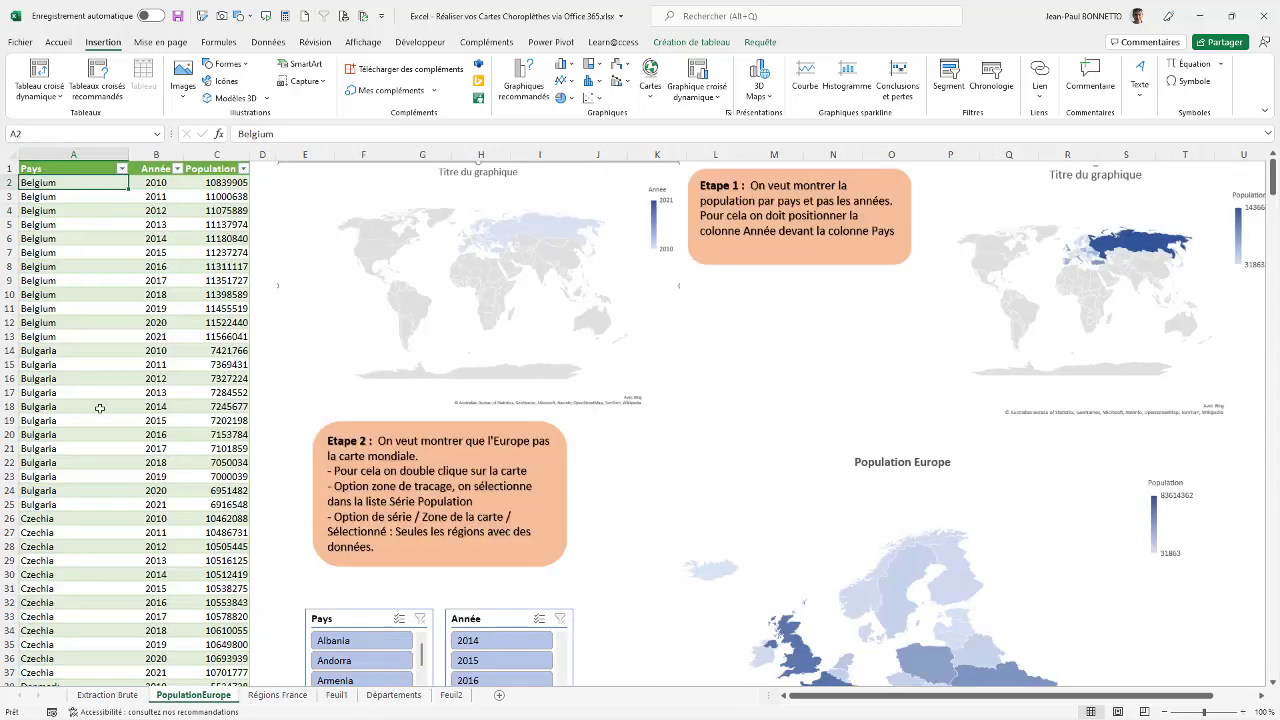
{"action": "left_click", "coordinate": [393, 695]}
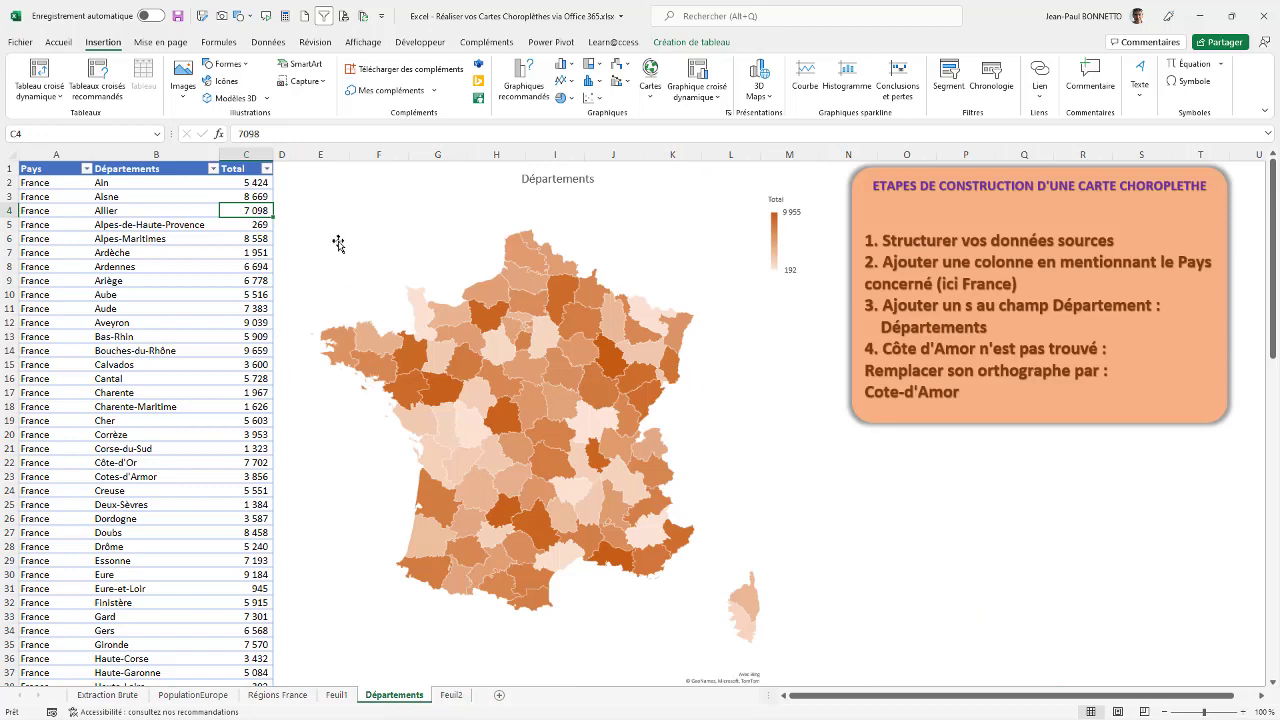
{"action": "left_click", "coordinate": [337, 216]}
{"action": "left_click", "coordinate": [284, 184]}
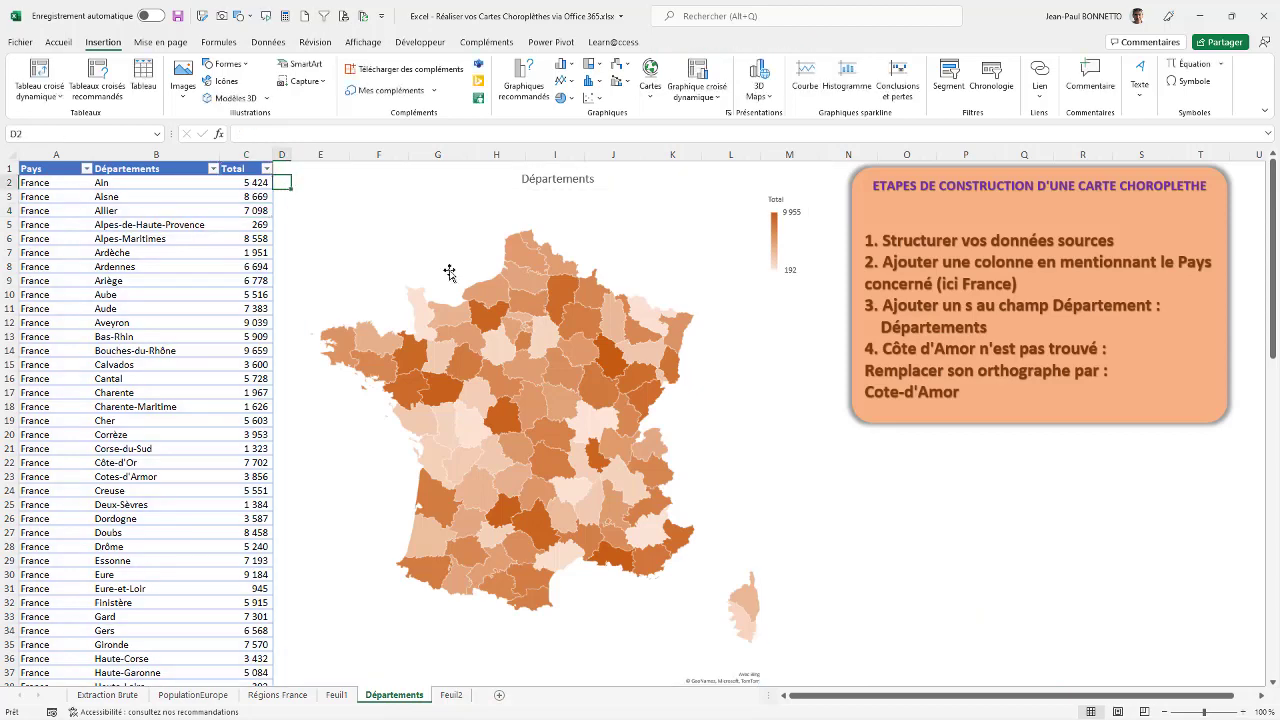
{"action": "left_click", "coordinate": [930, 488]}
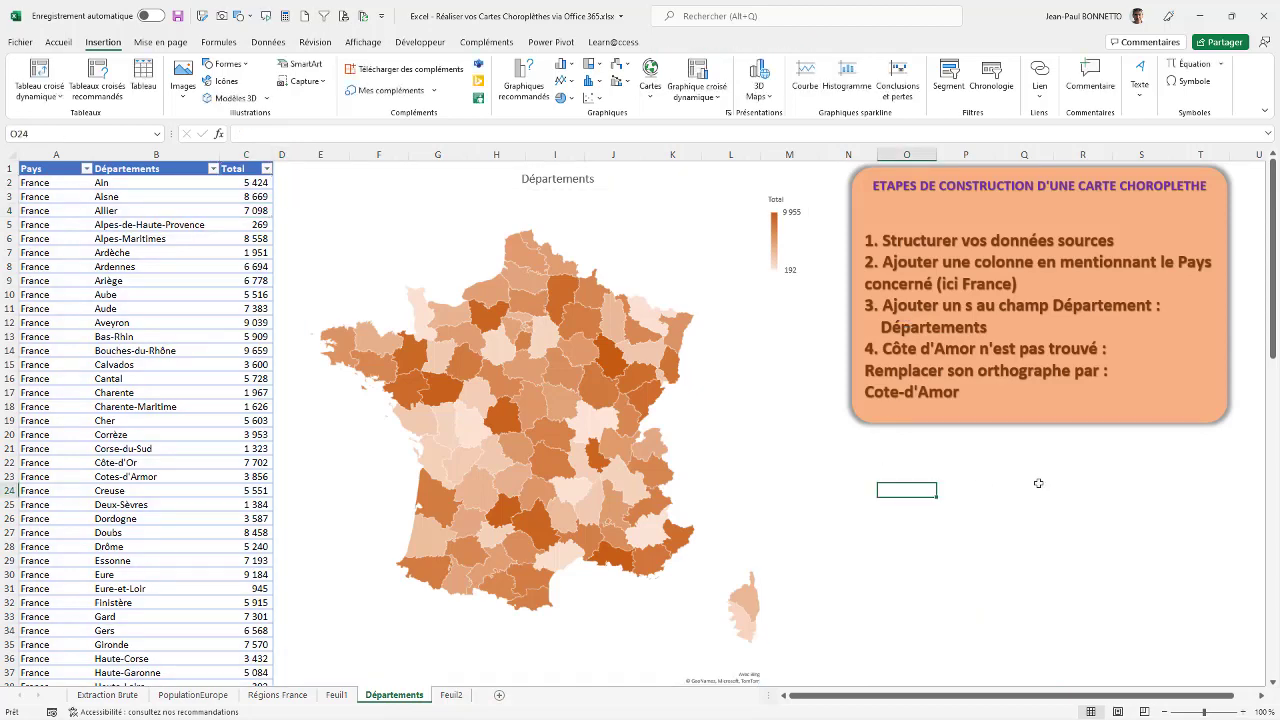